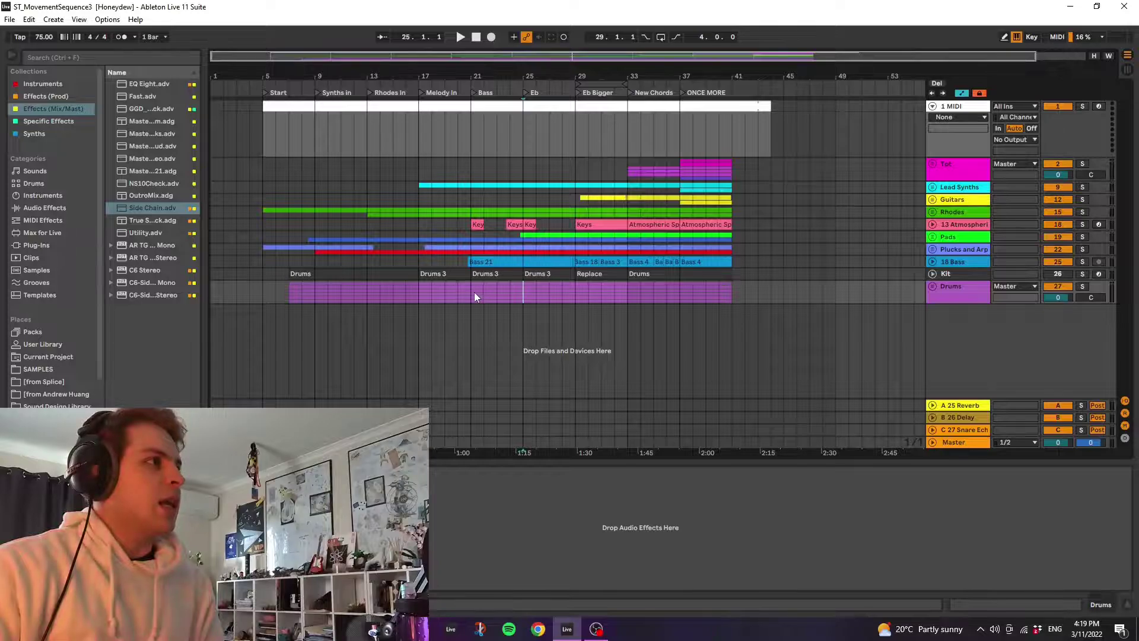
Play the arrangement from bar 21 and examine the Lead Synths group's clips while it is unfolded.
click(468, 295)
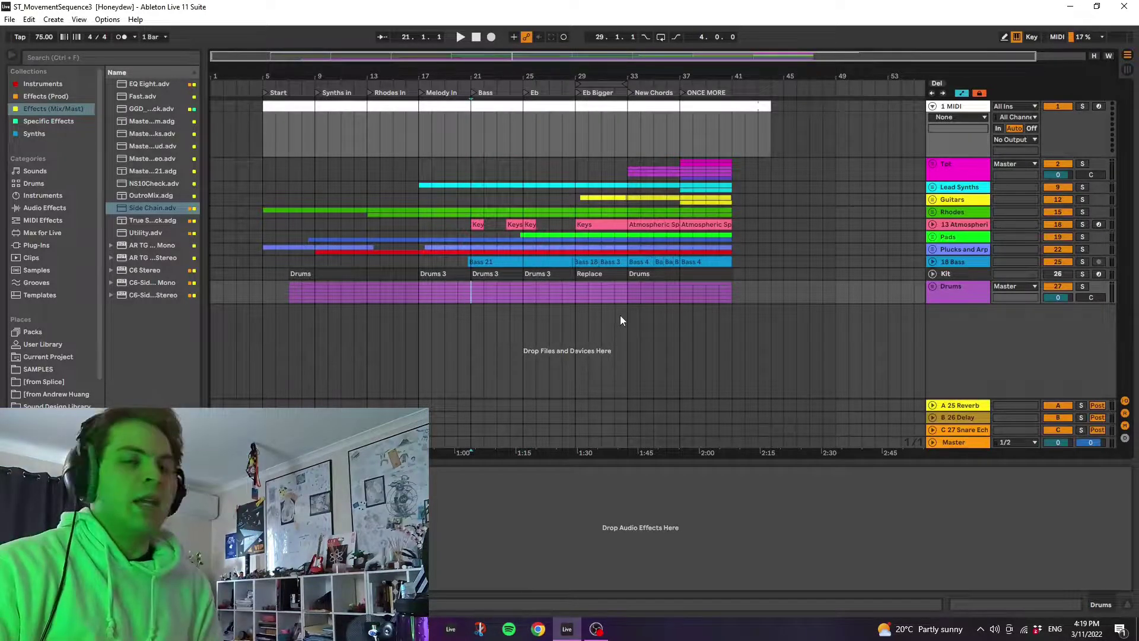
key(space)
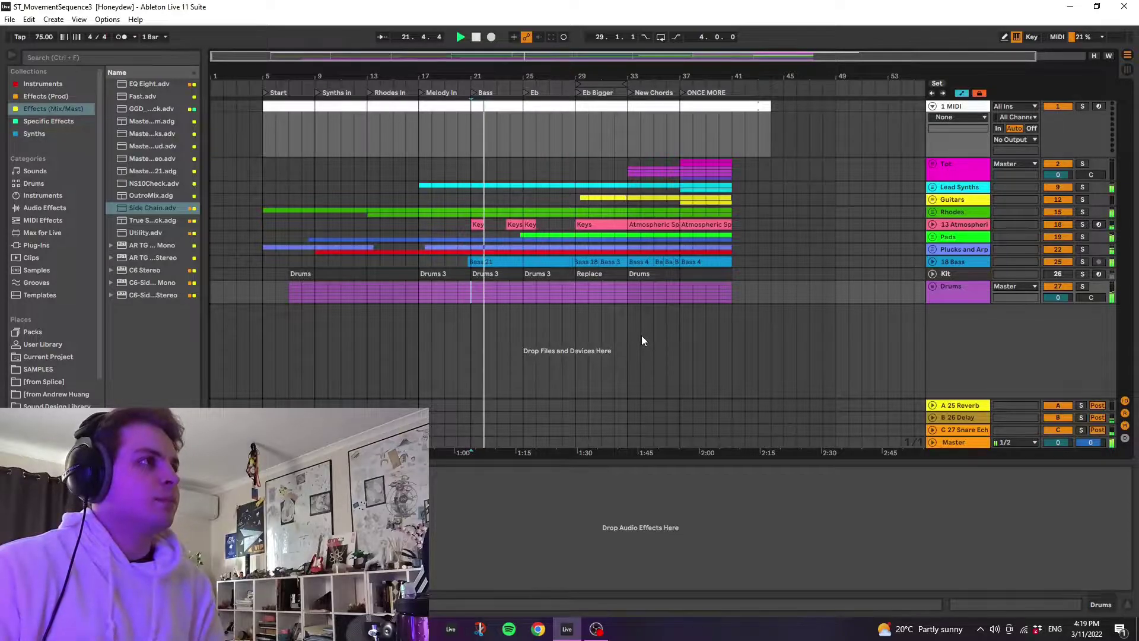
click(933, 187)
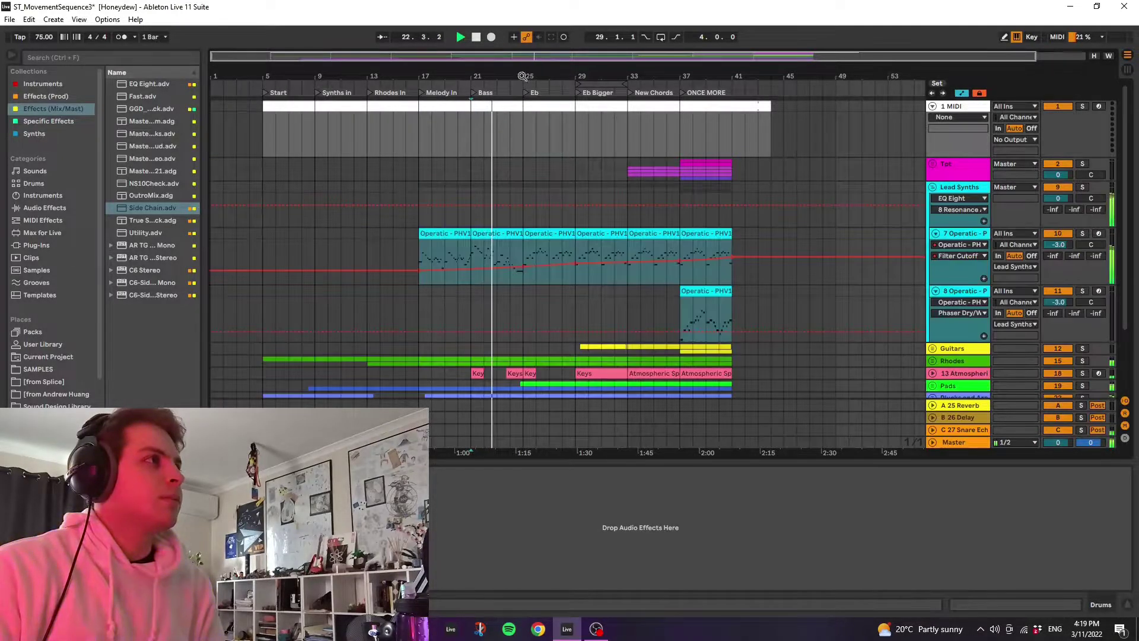
drag(522, 76, 567, 137)
scroll(570, 310, down, 2)
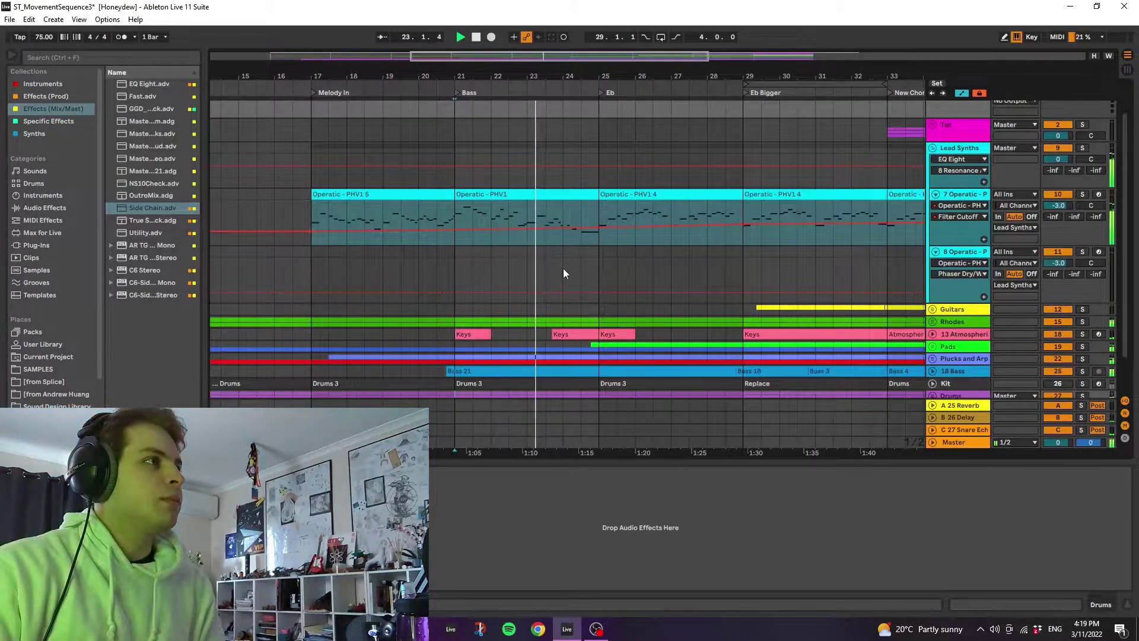
scroll(564, 272, down, 2)
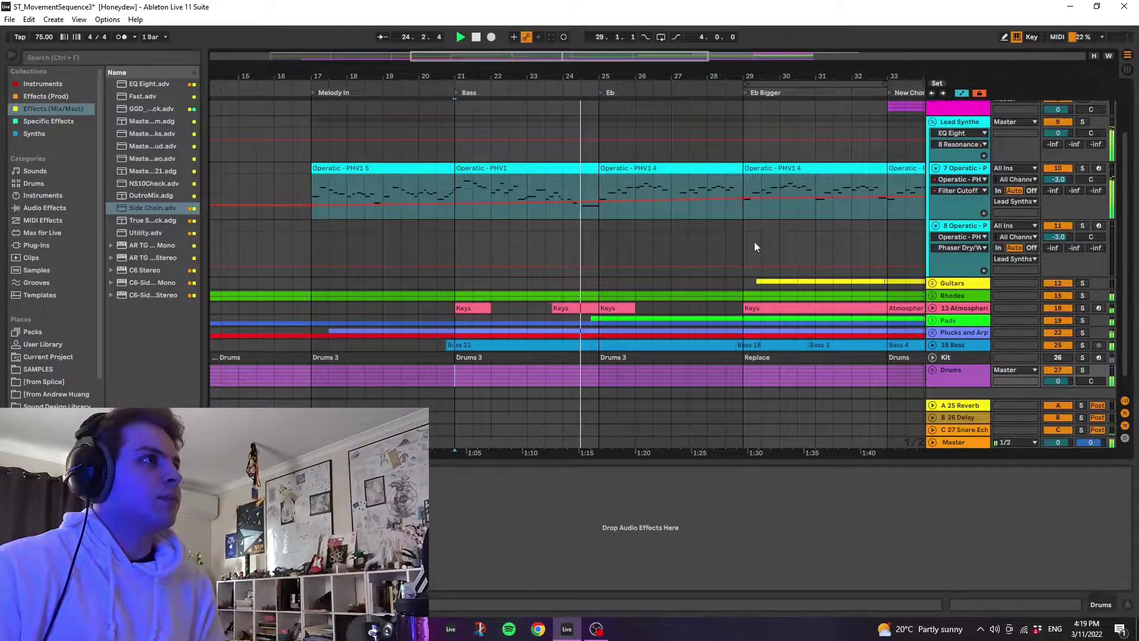
click(933, 123)
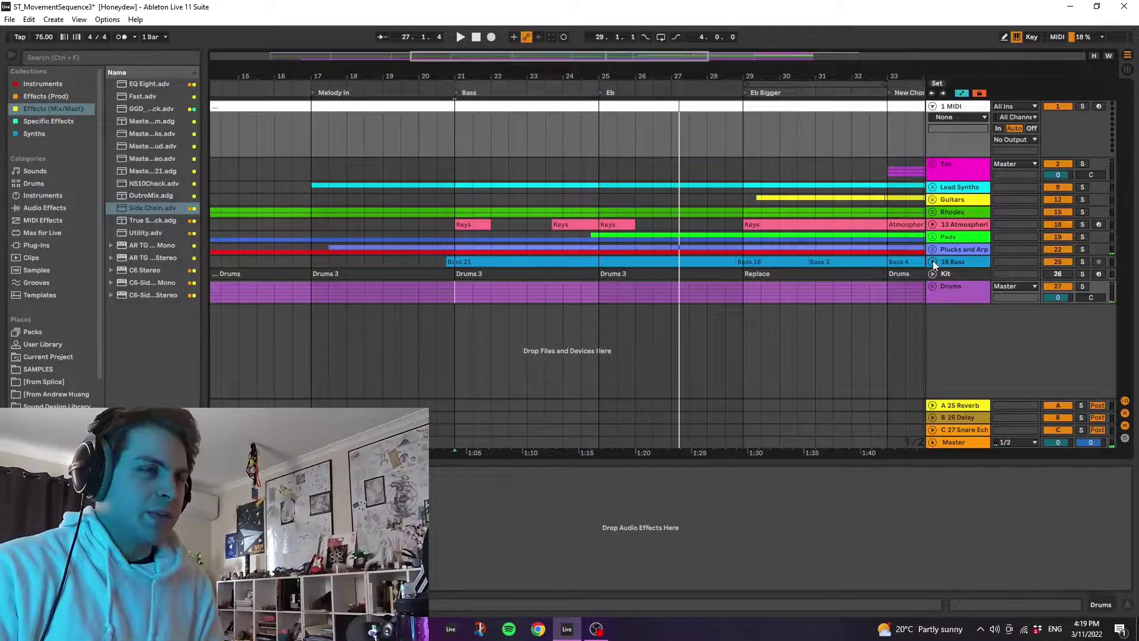
key(space)
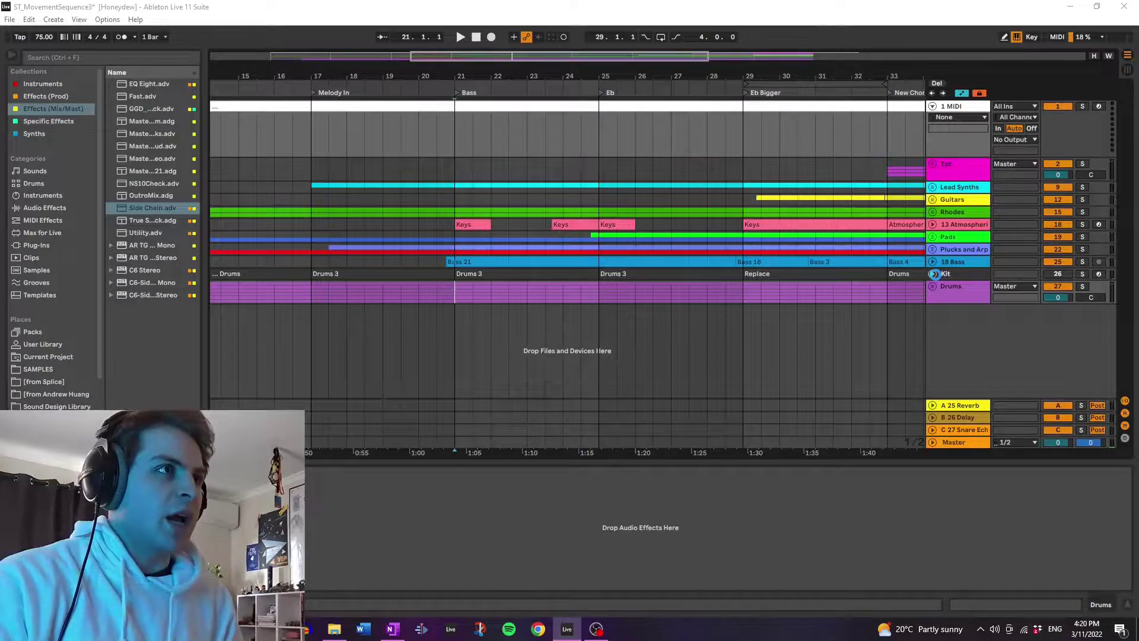
Save the set, and unfold the Kit track to view the GGD P4 Kit in its Kontakt drum instrument.
key(ctrl+s)
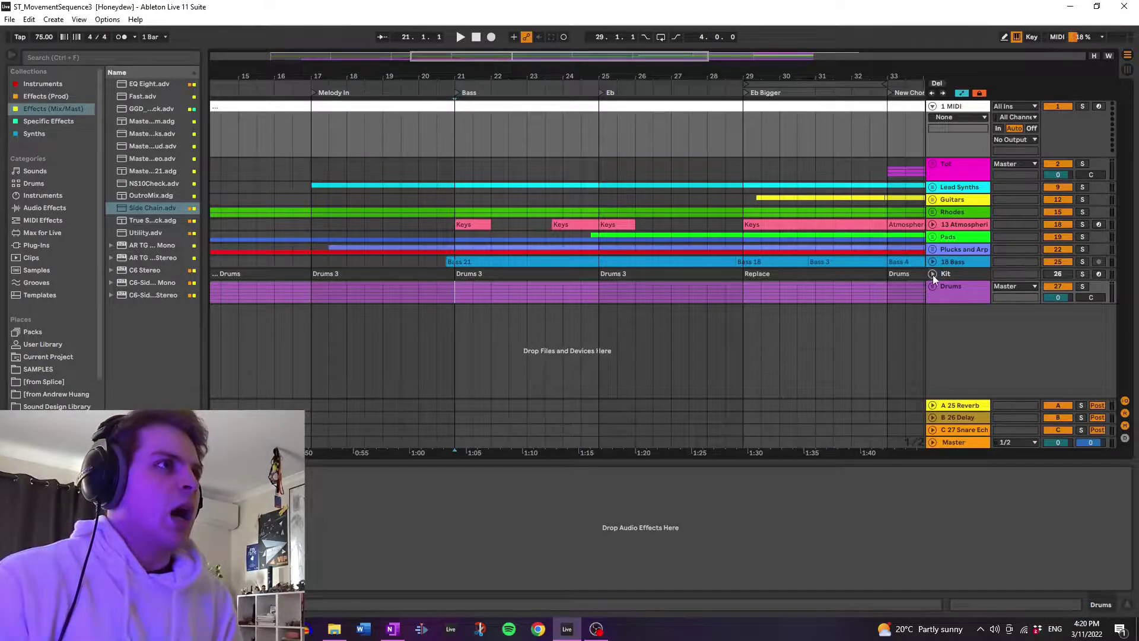
click(933, 274)
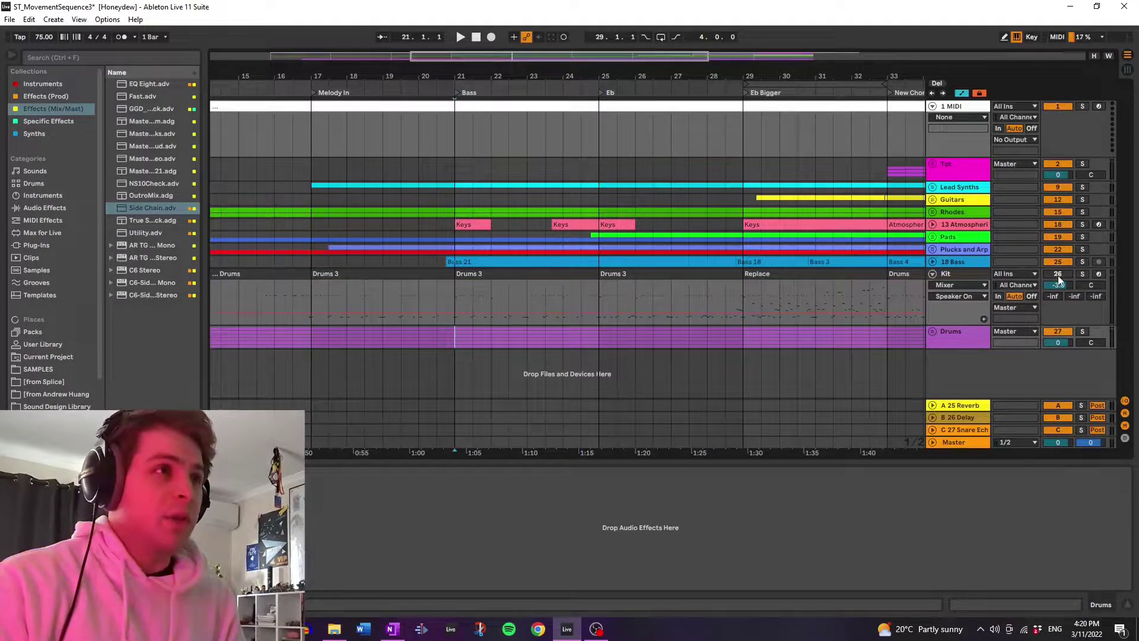
click(977, 275)
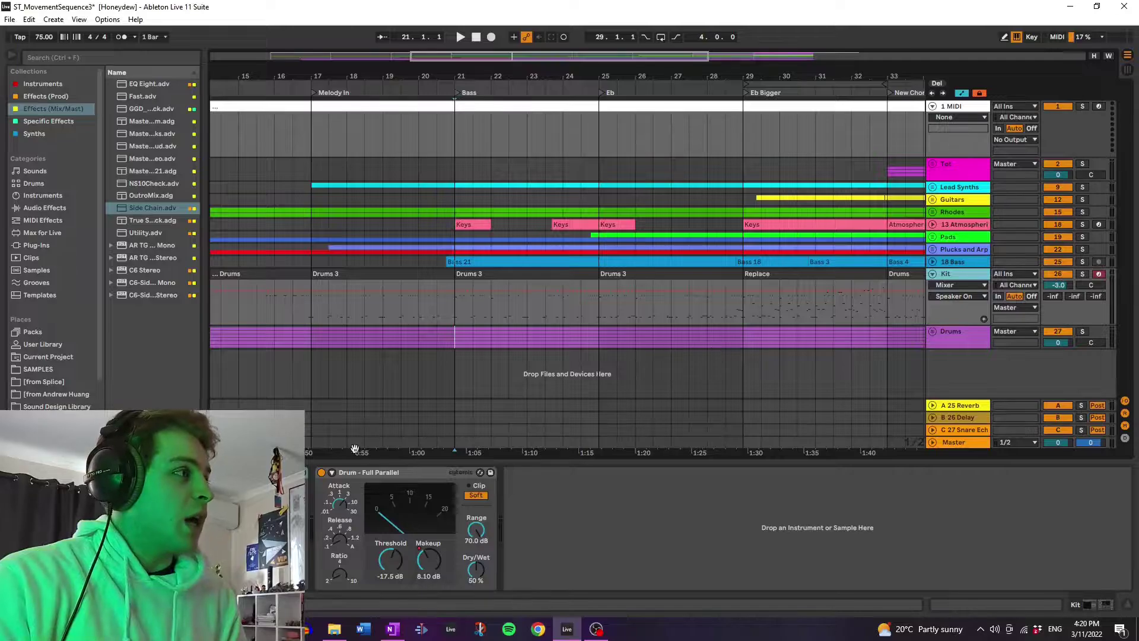
click(36, 473)
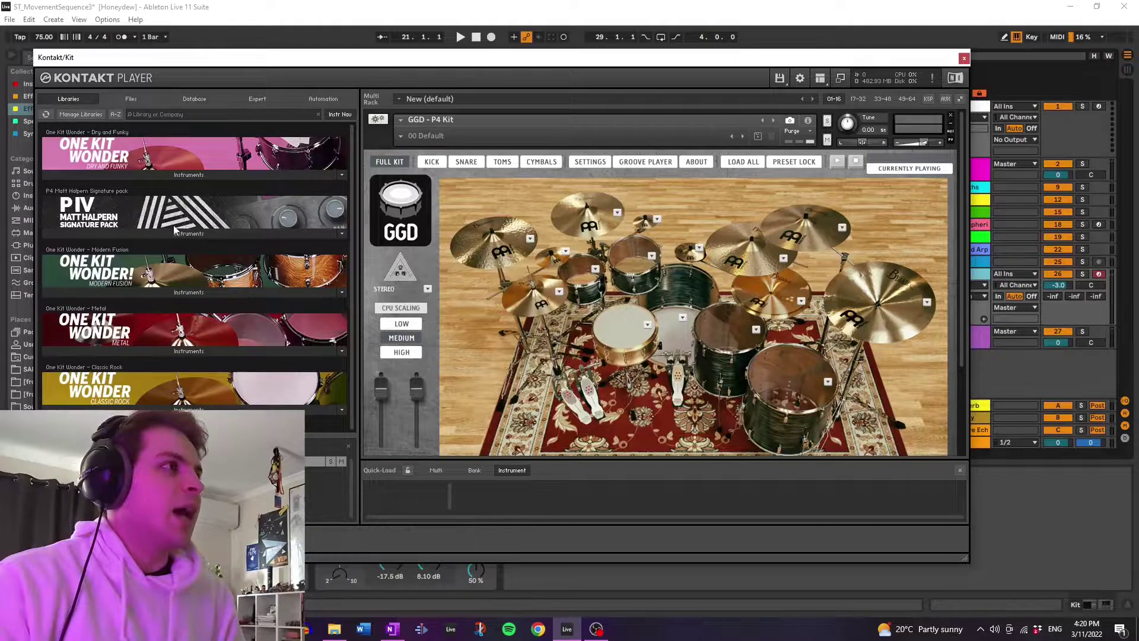
click(964, 58)
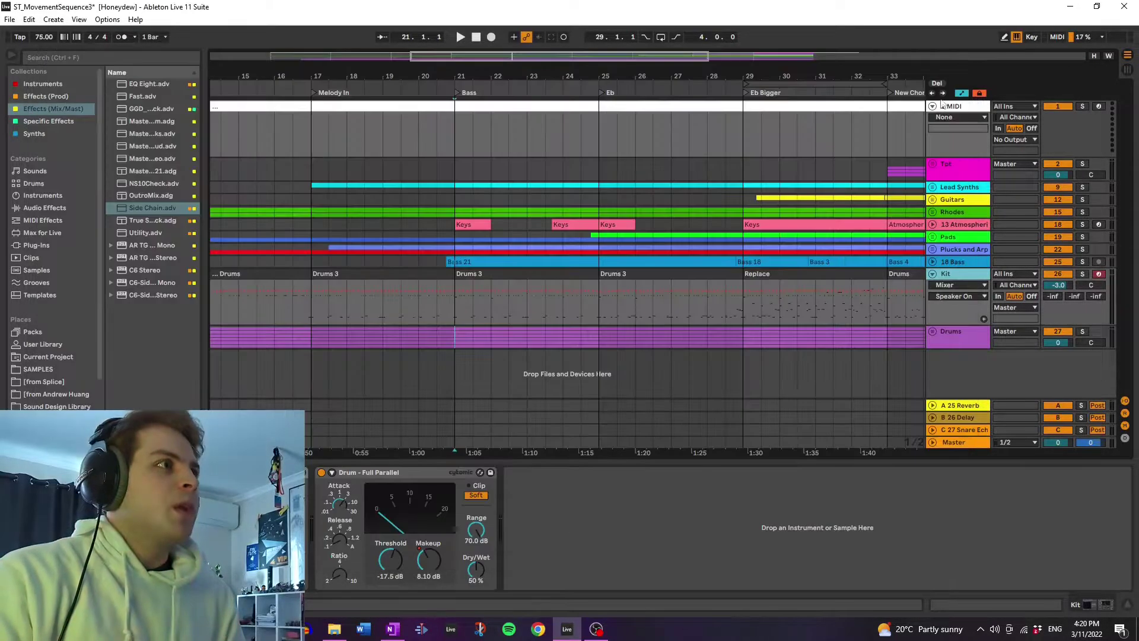
Open the Drums 3 clip at bar 21 on the Kit track and enlarge the note editor to examine all its drum notes.
click(576, 276)
click(393, 476)
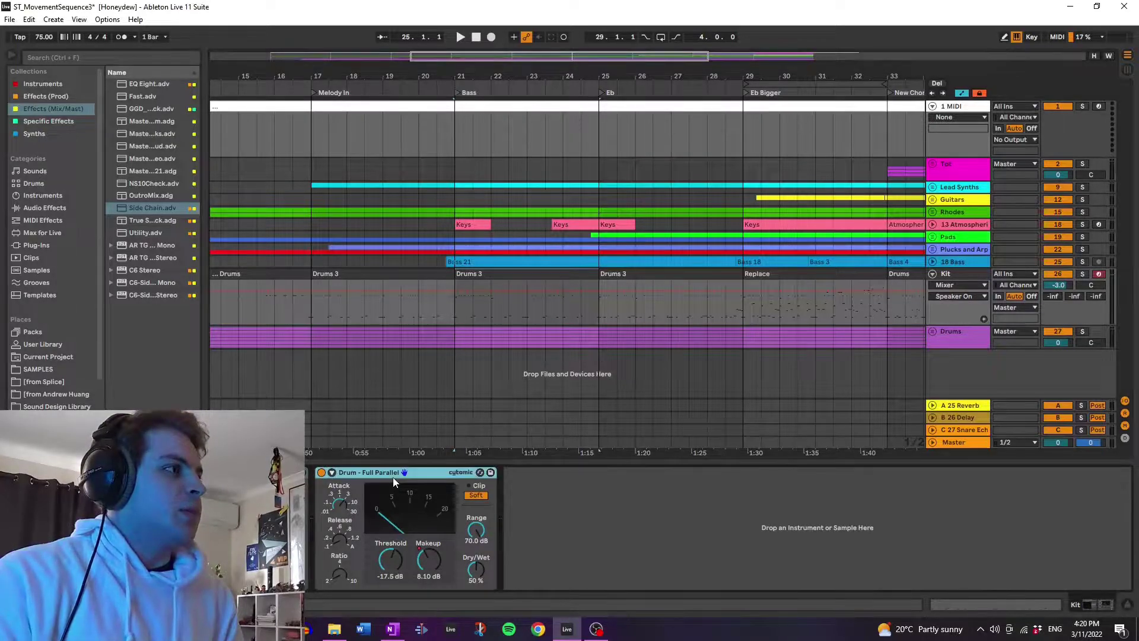
double_click(561, 275)
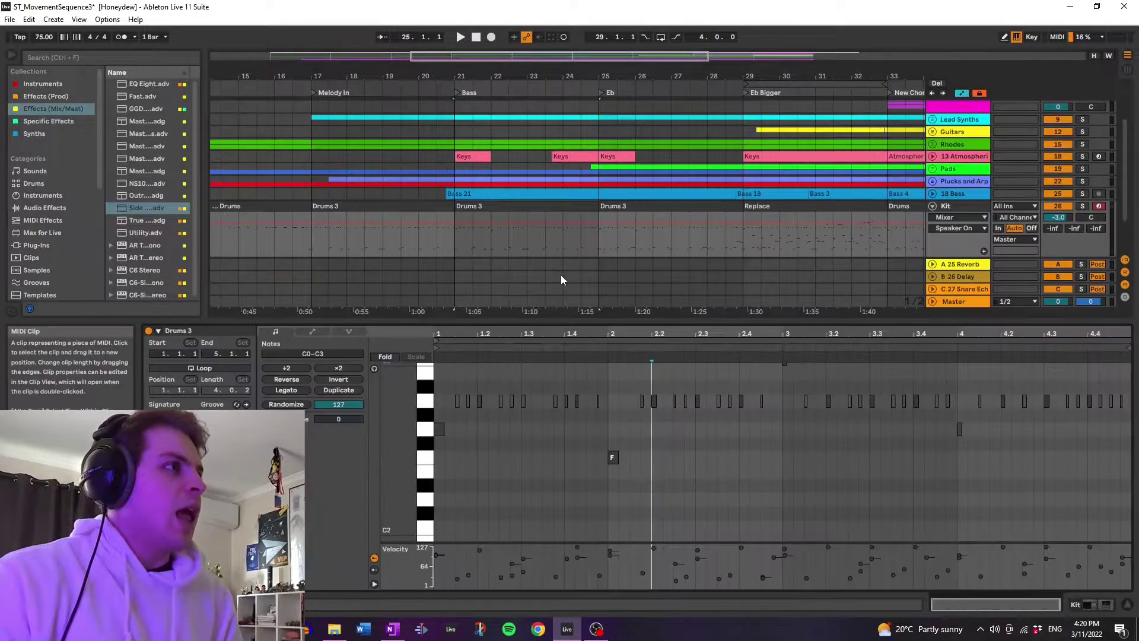
drag(670, 325, 670, 122)
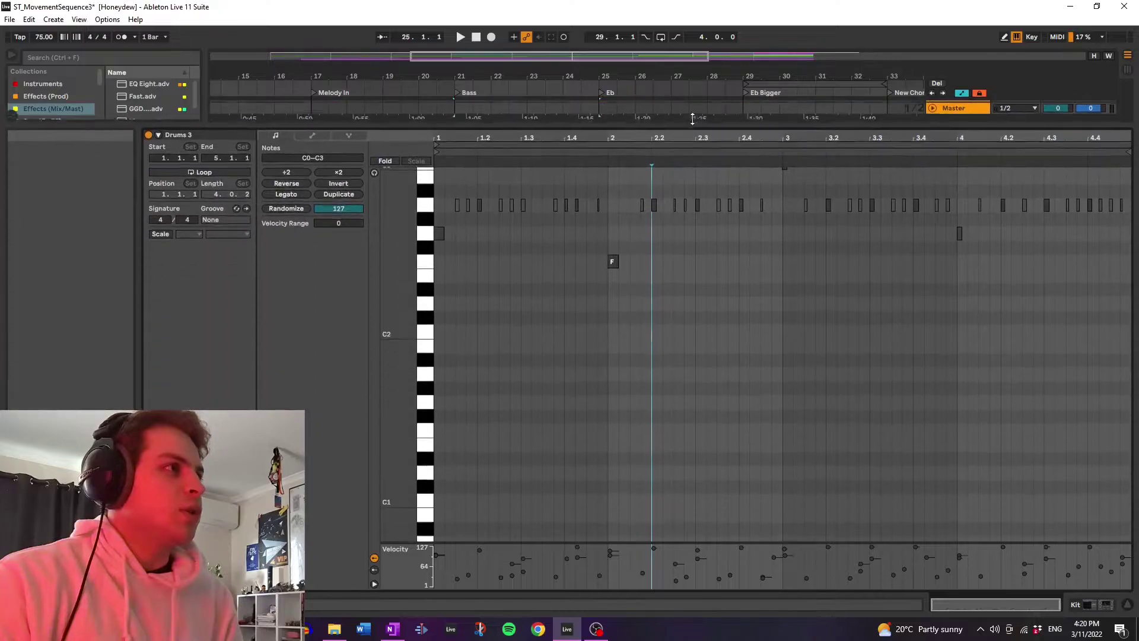
drag(409, 326, 423, 351)
scroll(703, 344, down, 2)
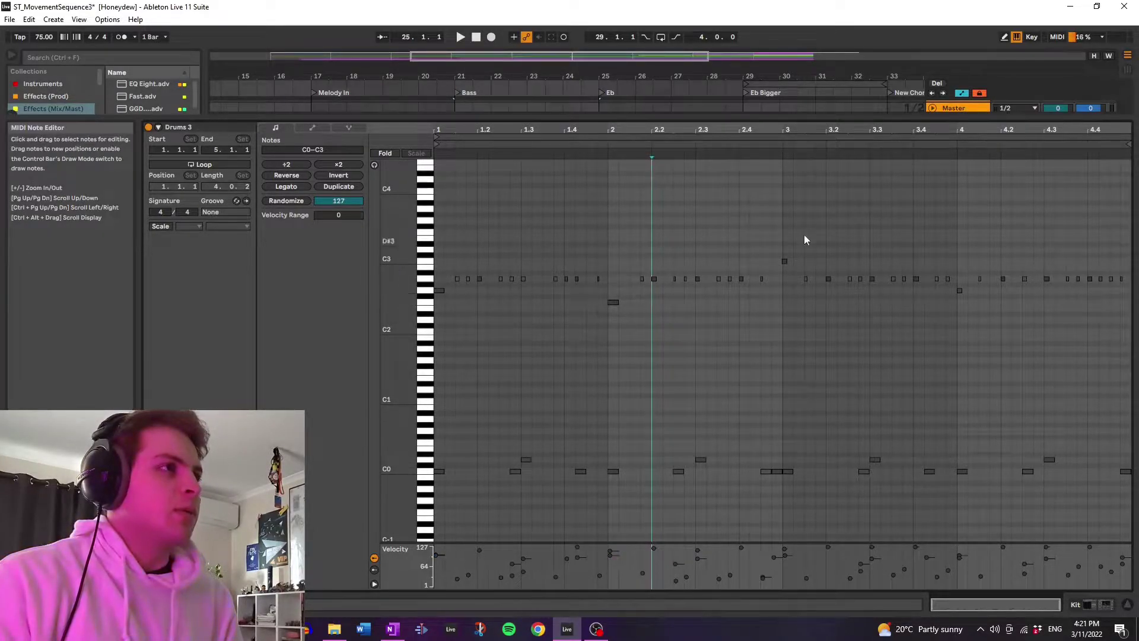
Reduce the note editor's height, solo the Kit track and play the drum part from bar 21.
drag(724, 121, 724, 302)
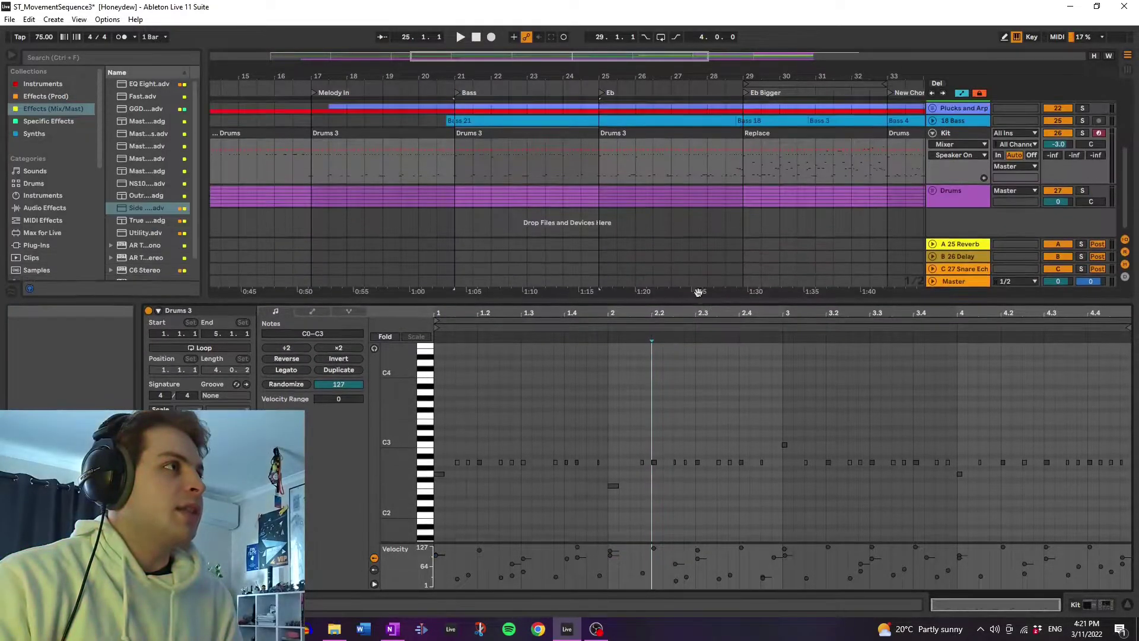
click(470, 165)
click(1082, 133)
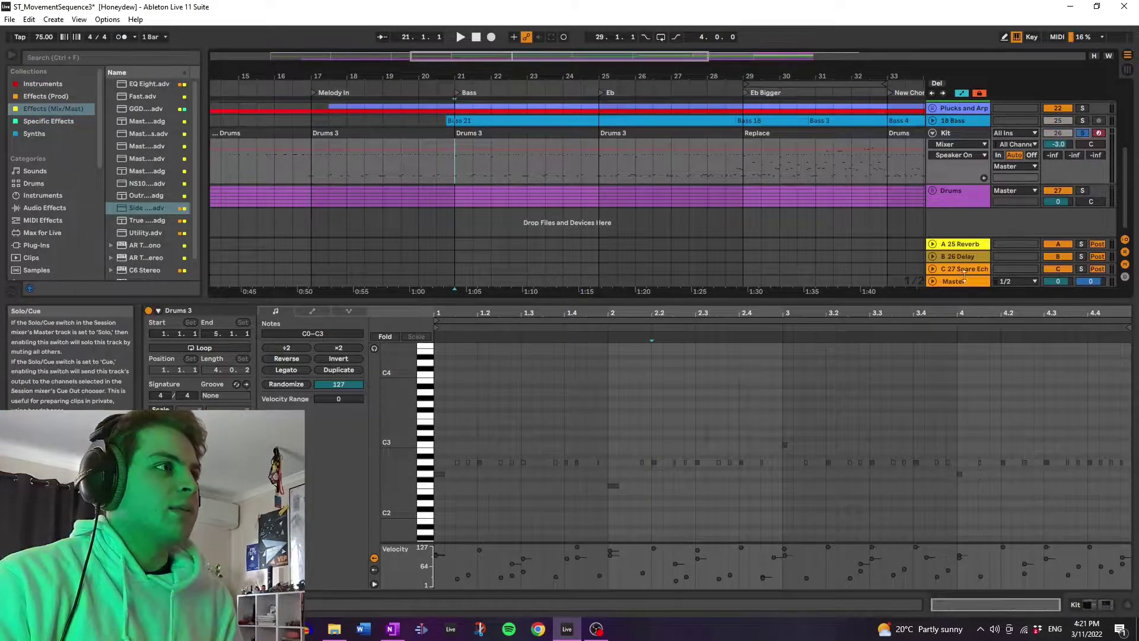
key(space)
Enlarge the velocity lane of the Drums 3 clip to examine the drum hits' velocities, and shrink it again.
scroll(691, 439, down, 4)
scroll(641, 469, down, 3)
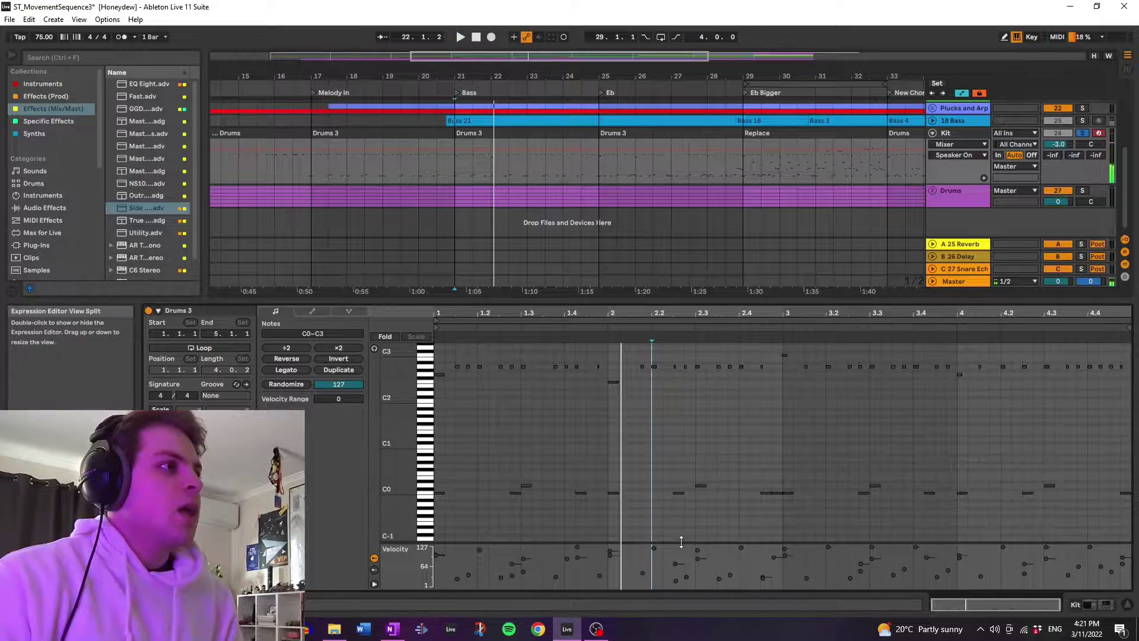
drag(682, 542, 534, 390)
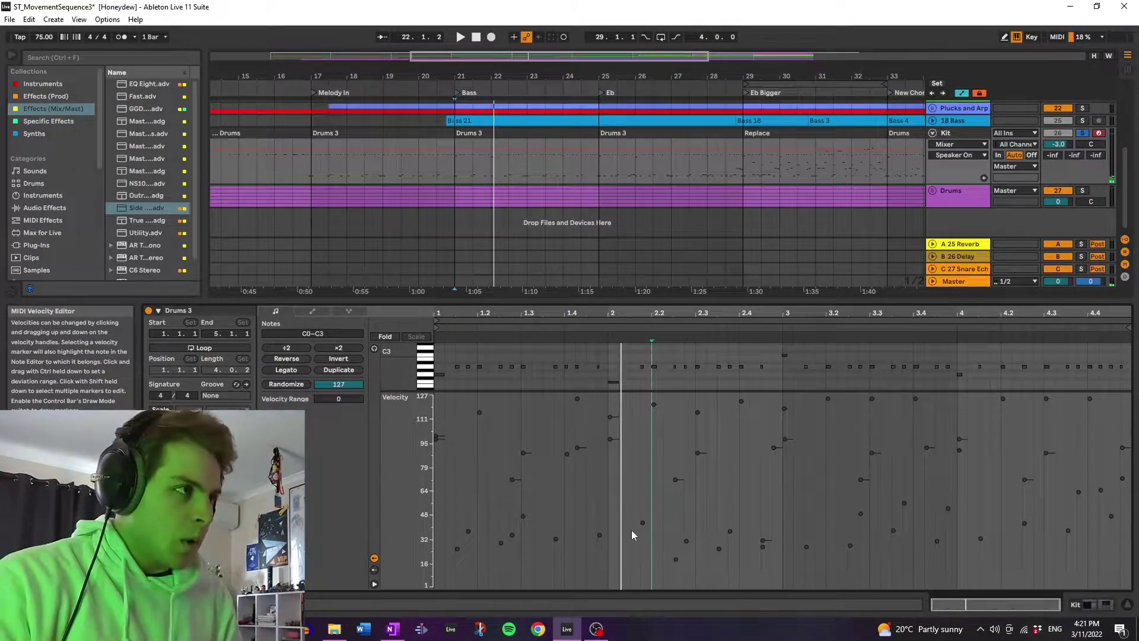
drag(671, 392, 670, 523)
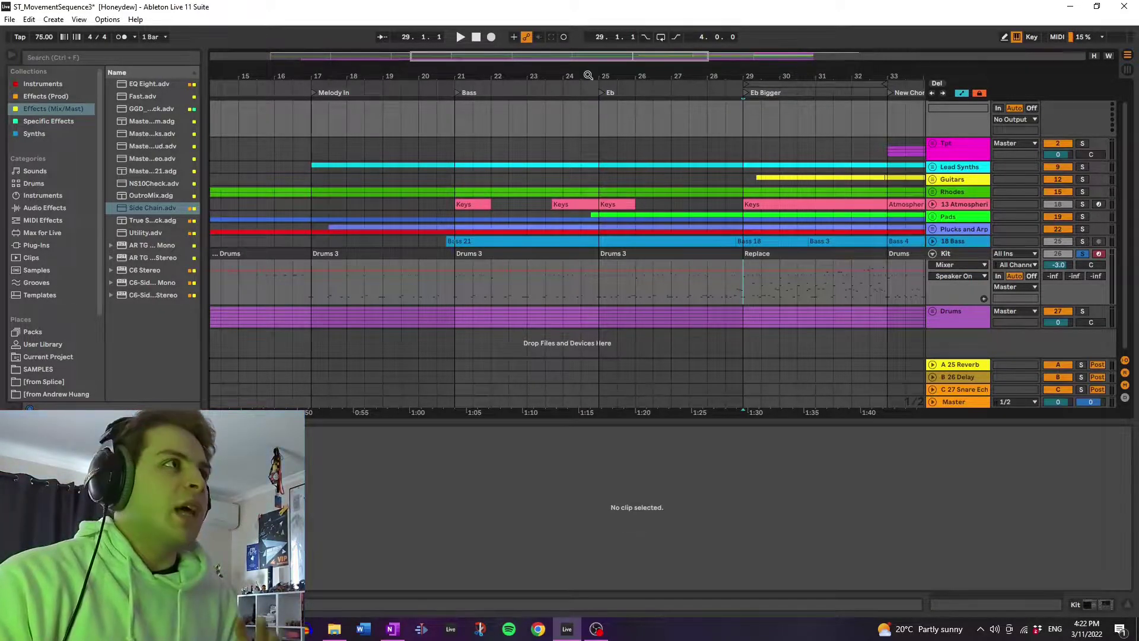
Turn off solo on the Kit track and fold the track in the arrangement.
drag(588, 61, 801, 294)
click(973, 256)
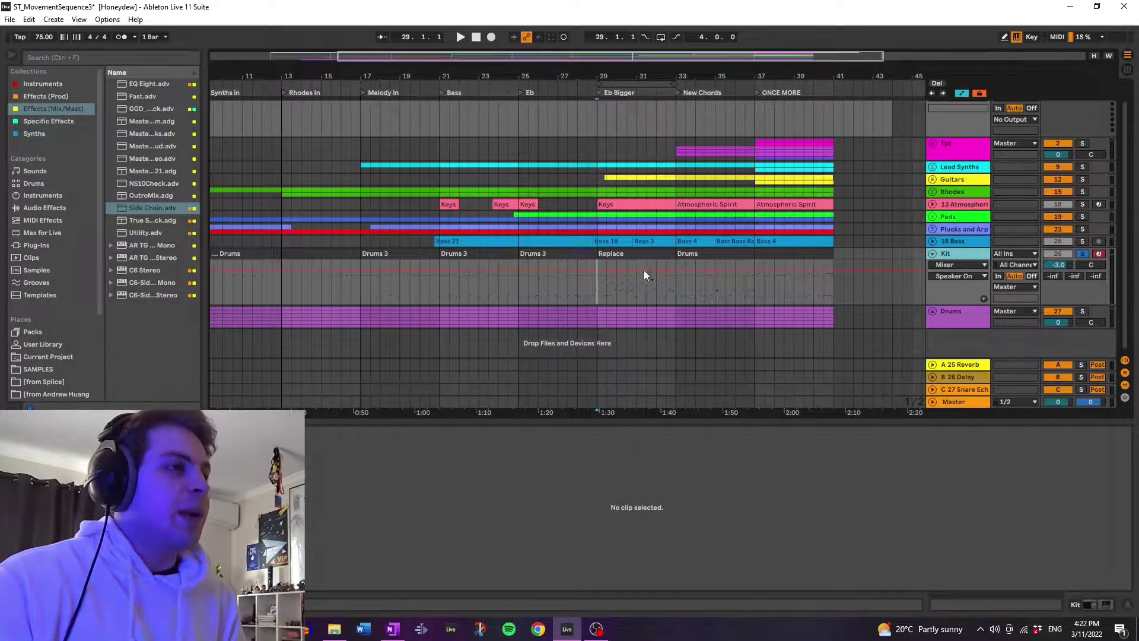
click(942, 315)
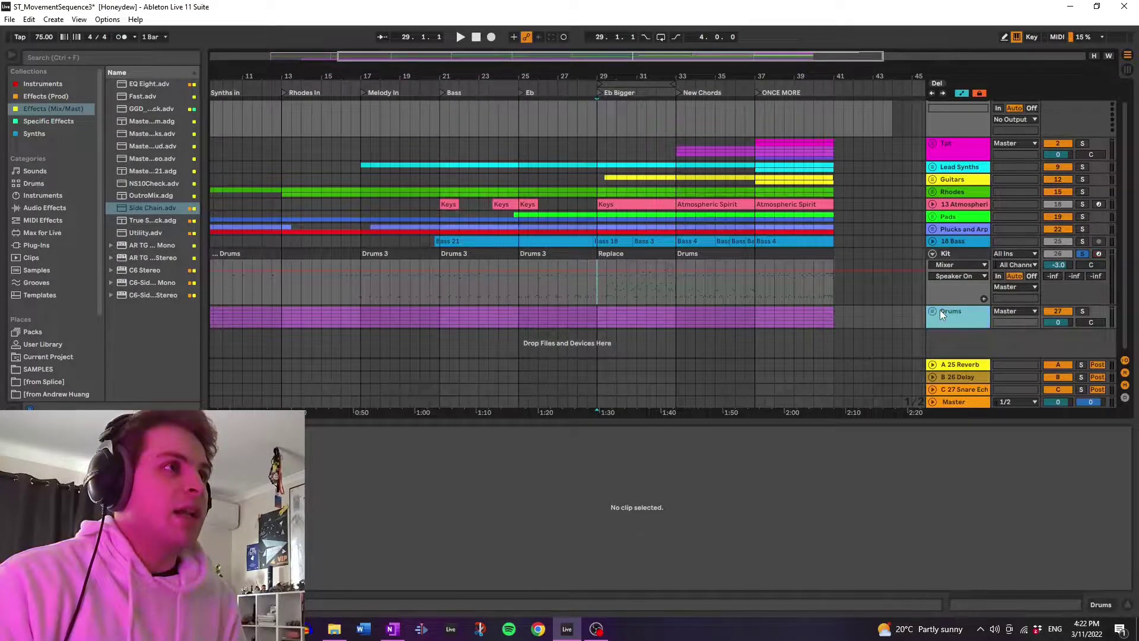
click(1084, 251)
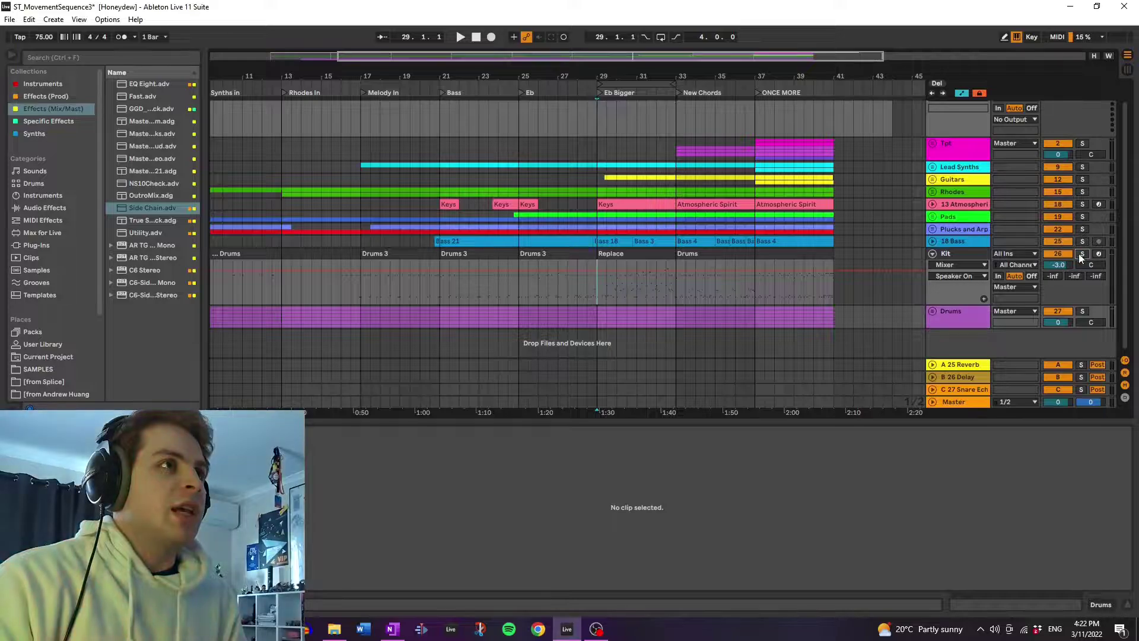
click(973, 257)
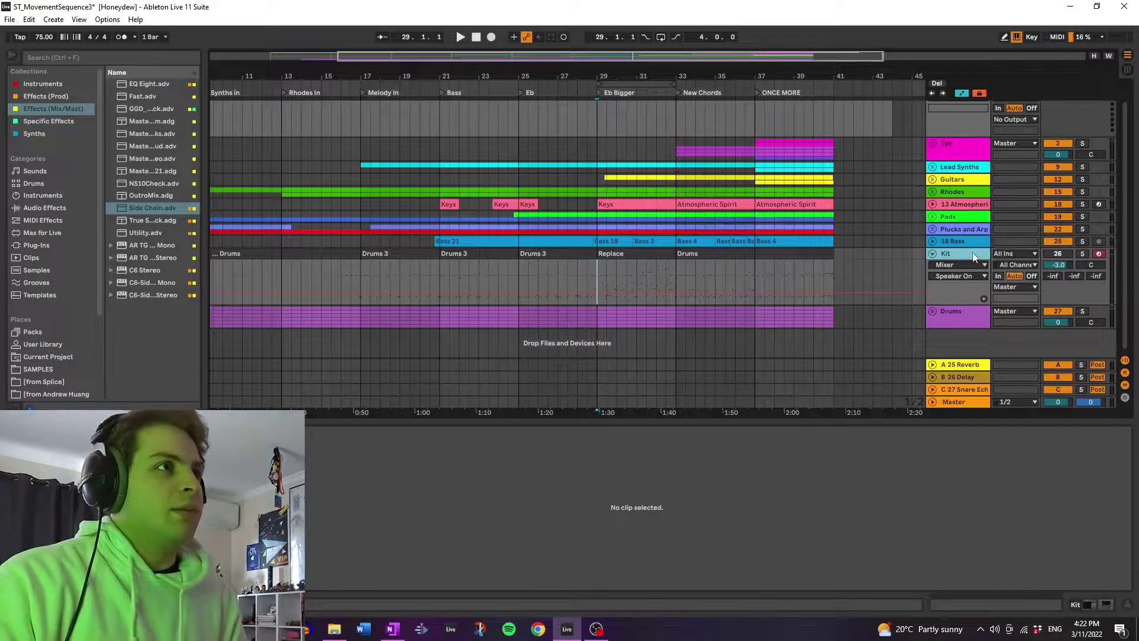
click(933, 254)
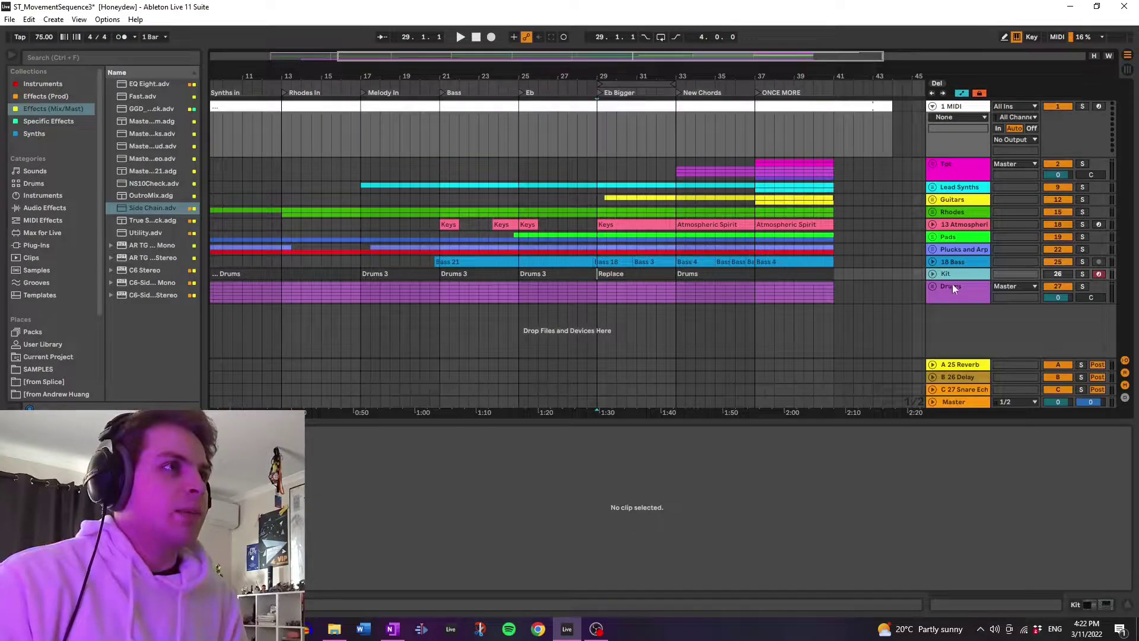
Unfold the Drums group to review its separate room, overhead, cymbal, tom, snare and kick tracks, and fold it again.
click(952, 287)
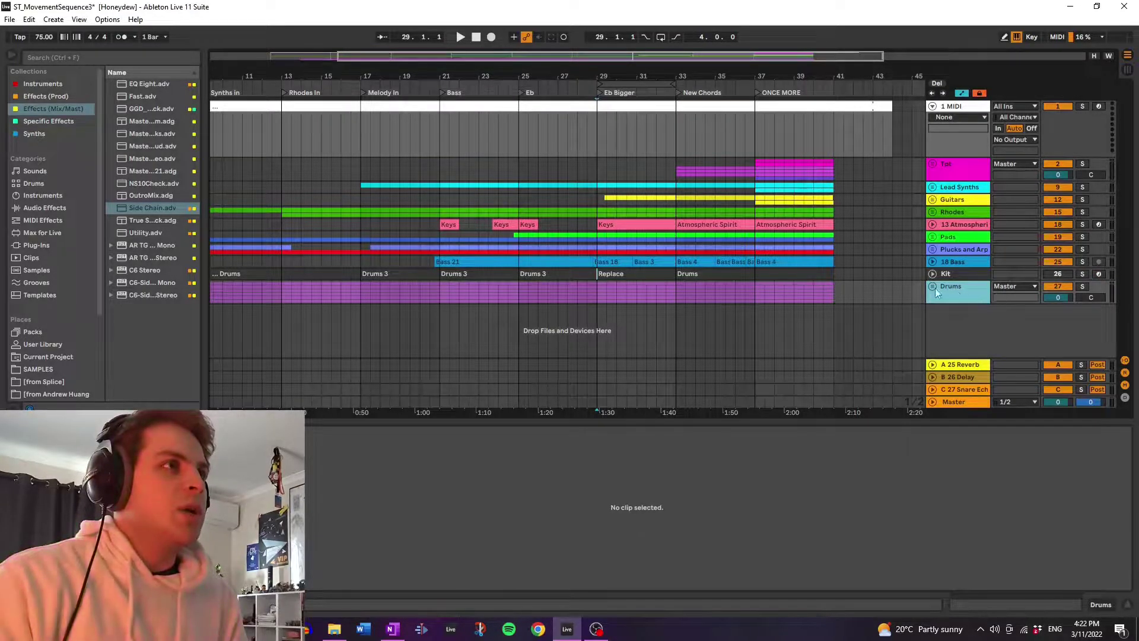
click(932, 287)
scroll(971, 280, down, 10)
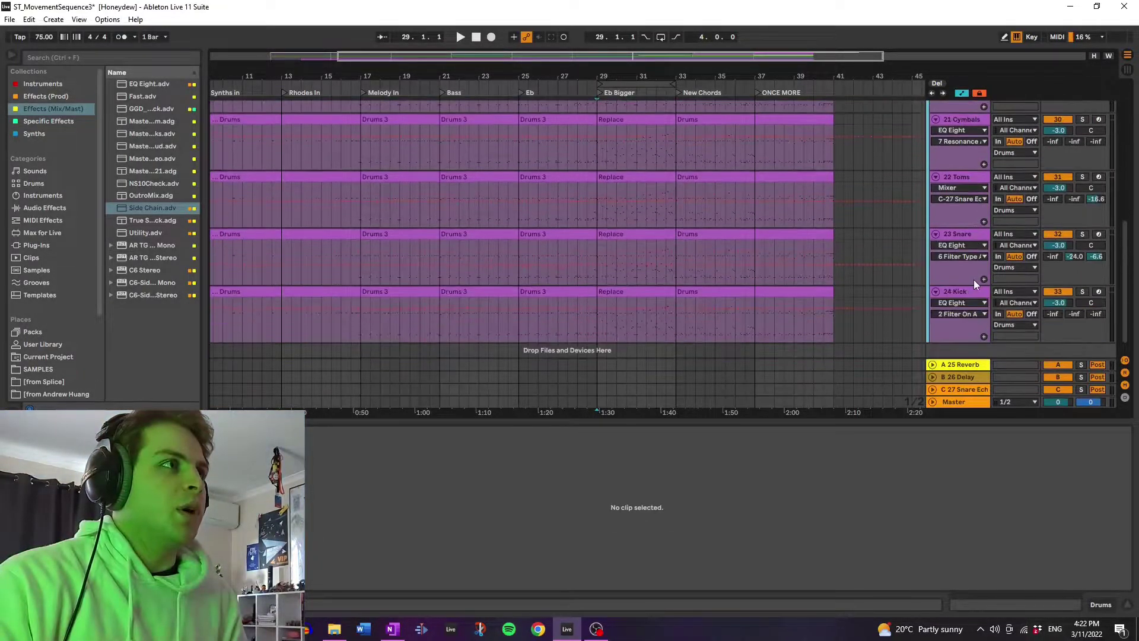
scroll(967, 284, up, 8)
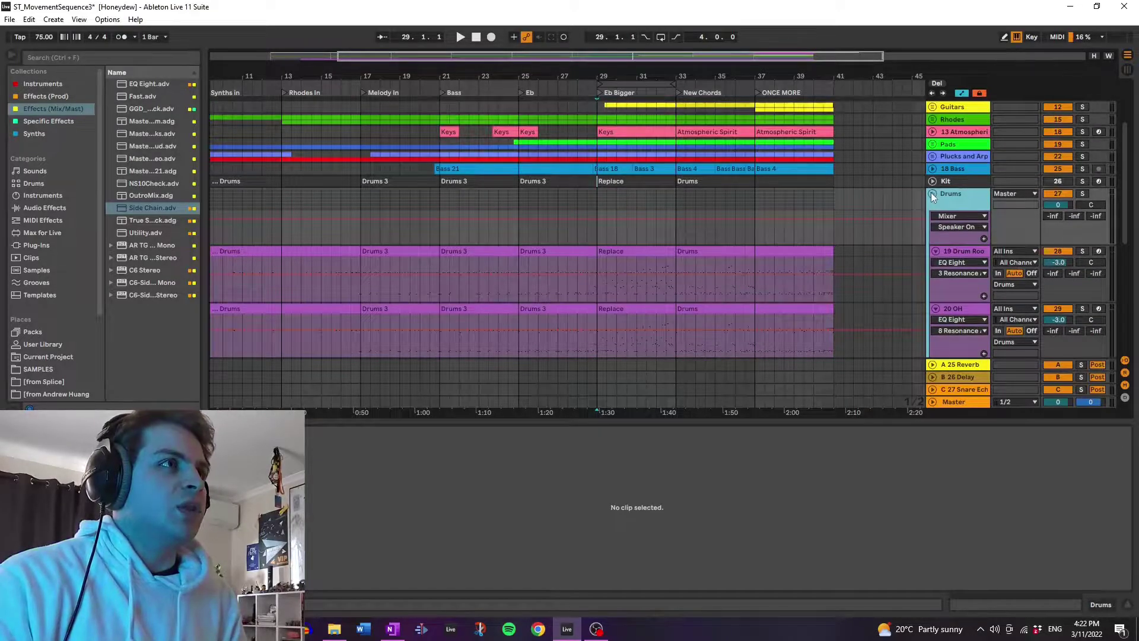
click(932, 193)
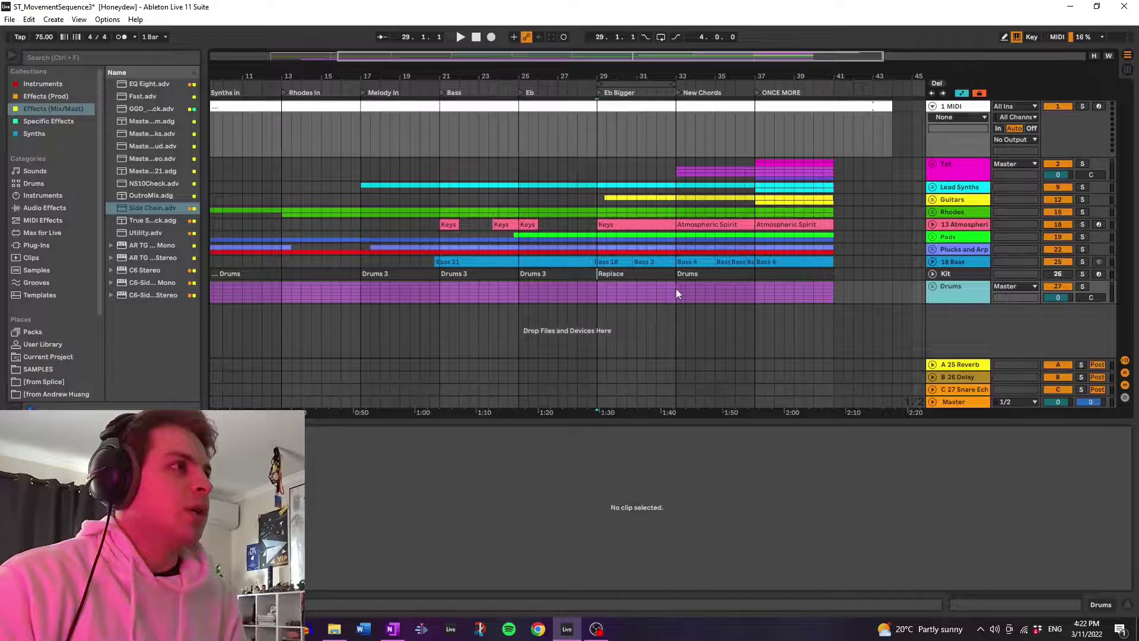
Solo the Kit track and play its drum part from bar 29 at the Eb Bigger section.
click(594, 290)
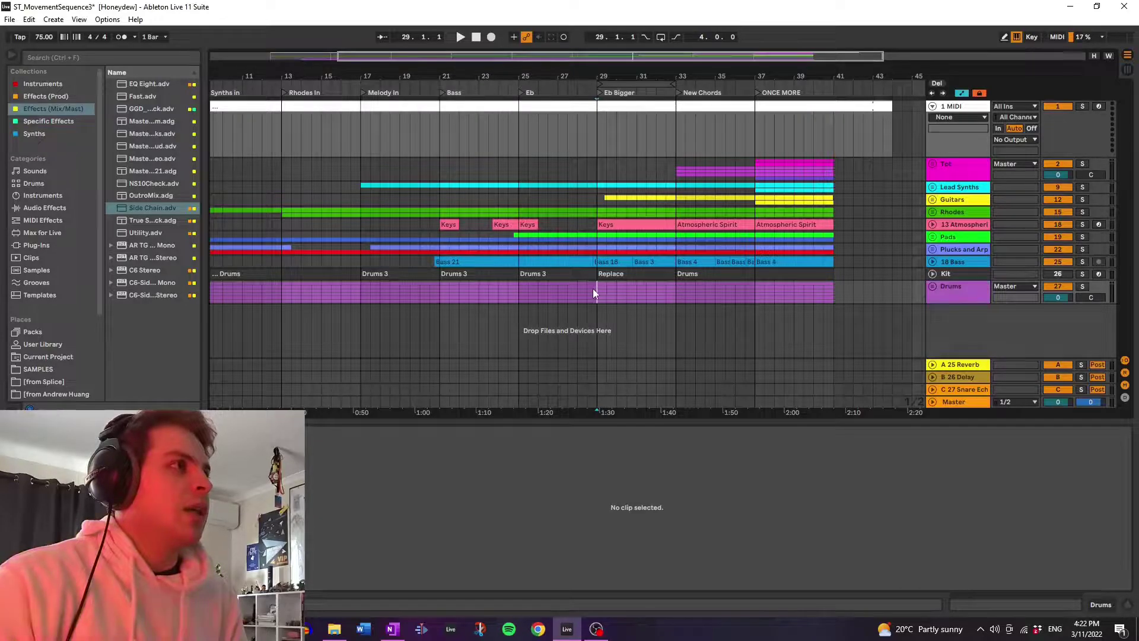
click(1082, 273)
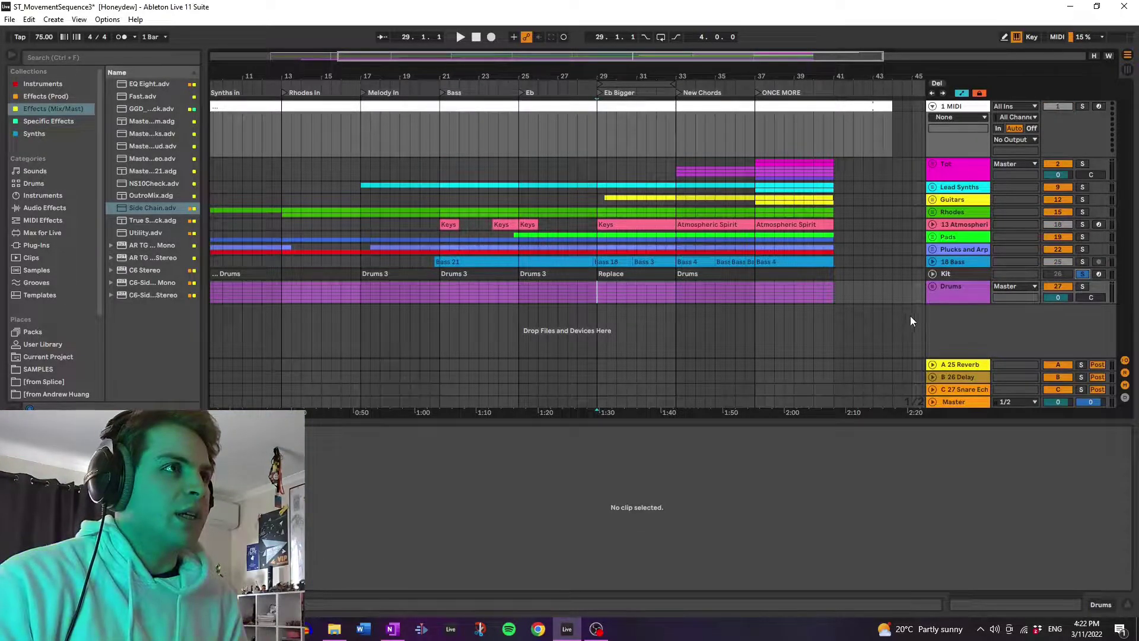
key(space)
click(933, 274)
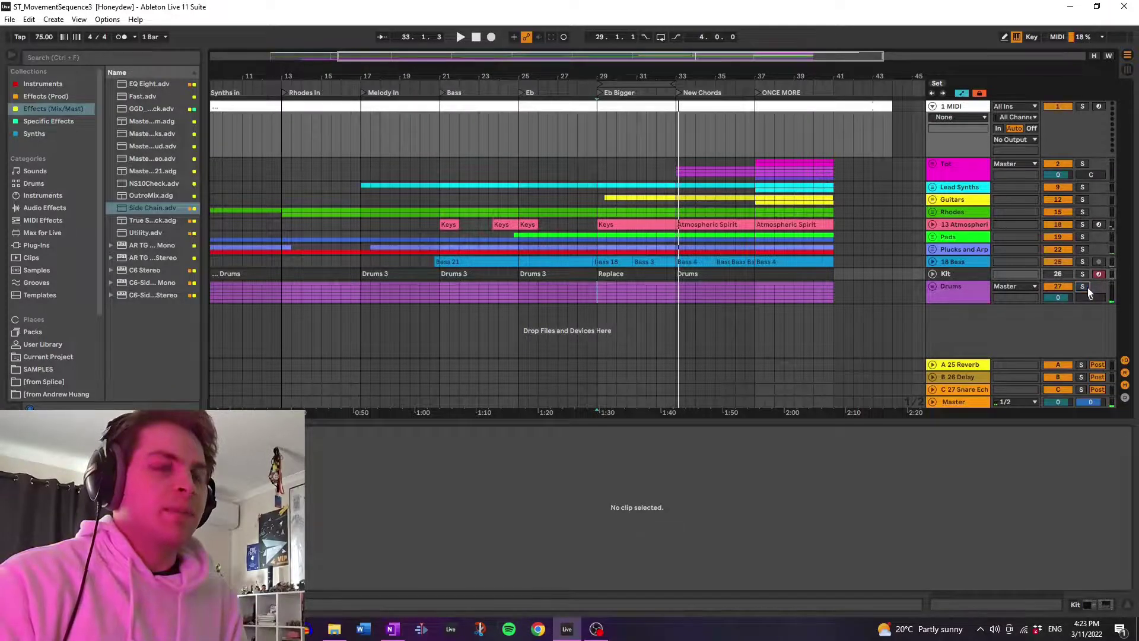
Unfold the Drums group again to show its separate tracks down to the Kick track.
click(933, 287)
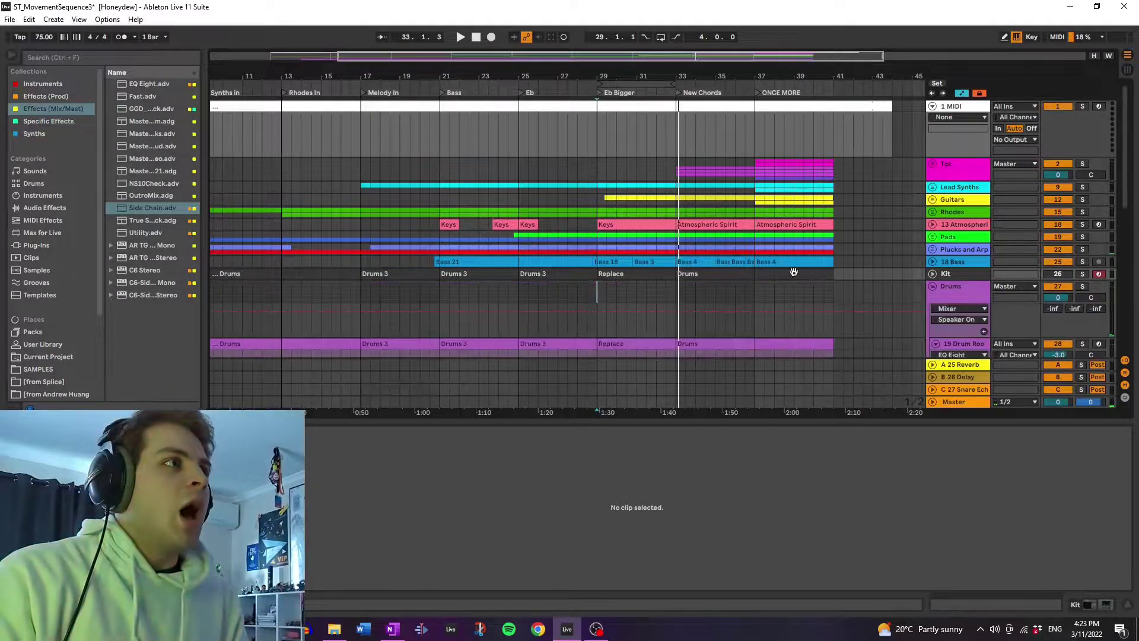
scroll(750, 254, down, 5)
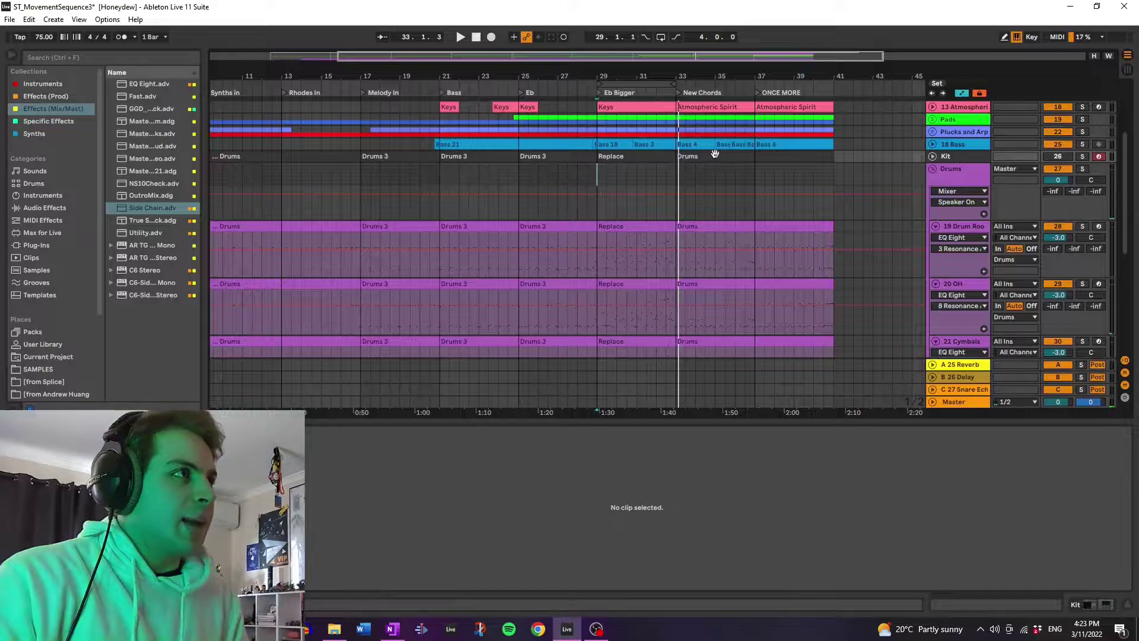
scroll(748, 243, down, 5)
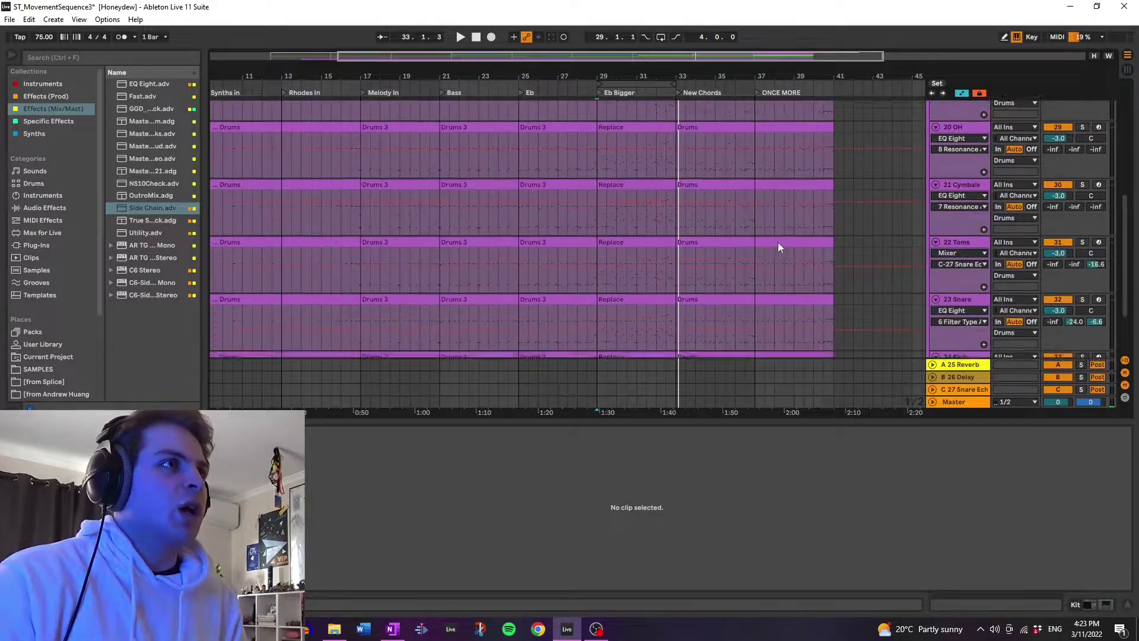
scroll(789, 269, down, 1)
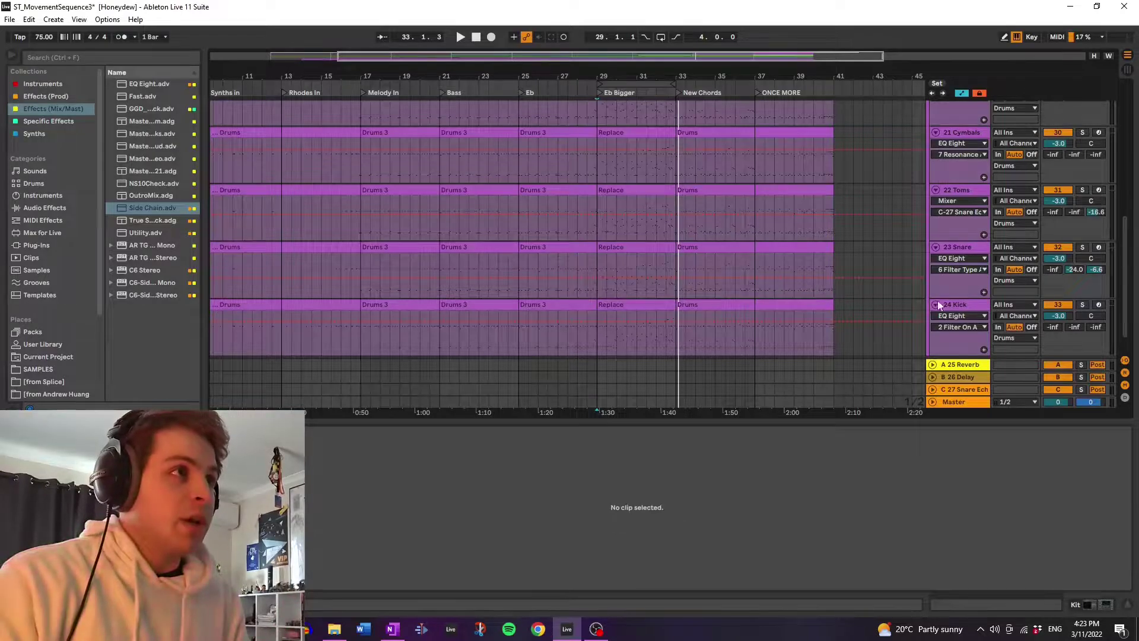
Solo the Kick track in the Drums group and play it briefly from bar 29.
click(954, 303)
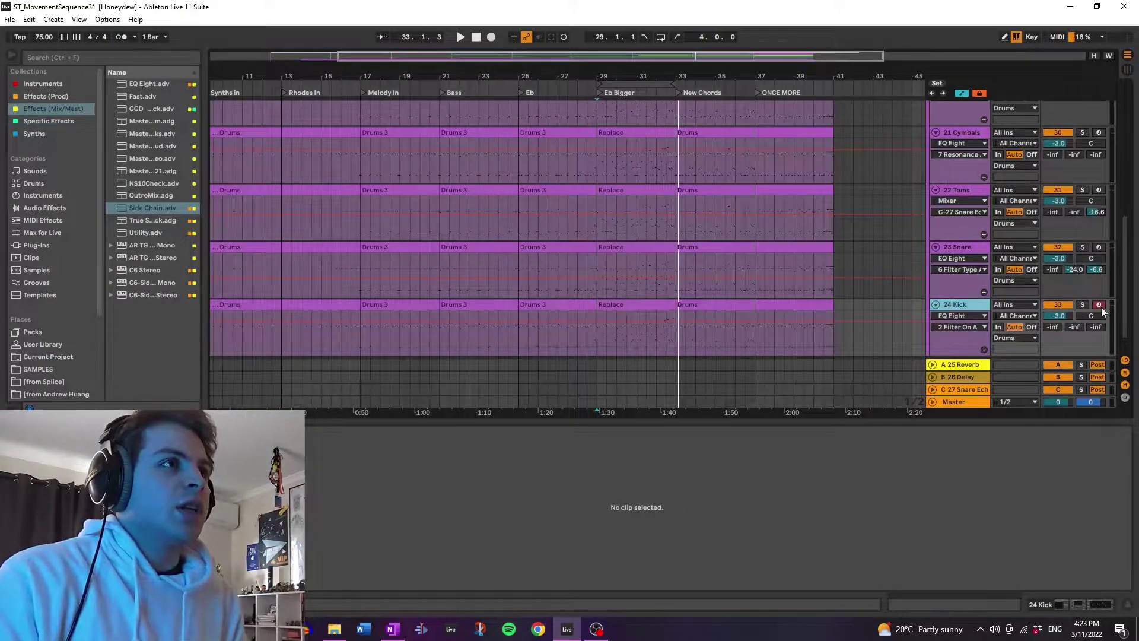
click(1082, 304)
click(596, 339)
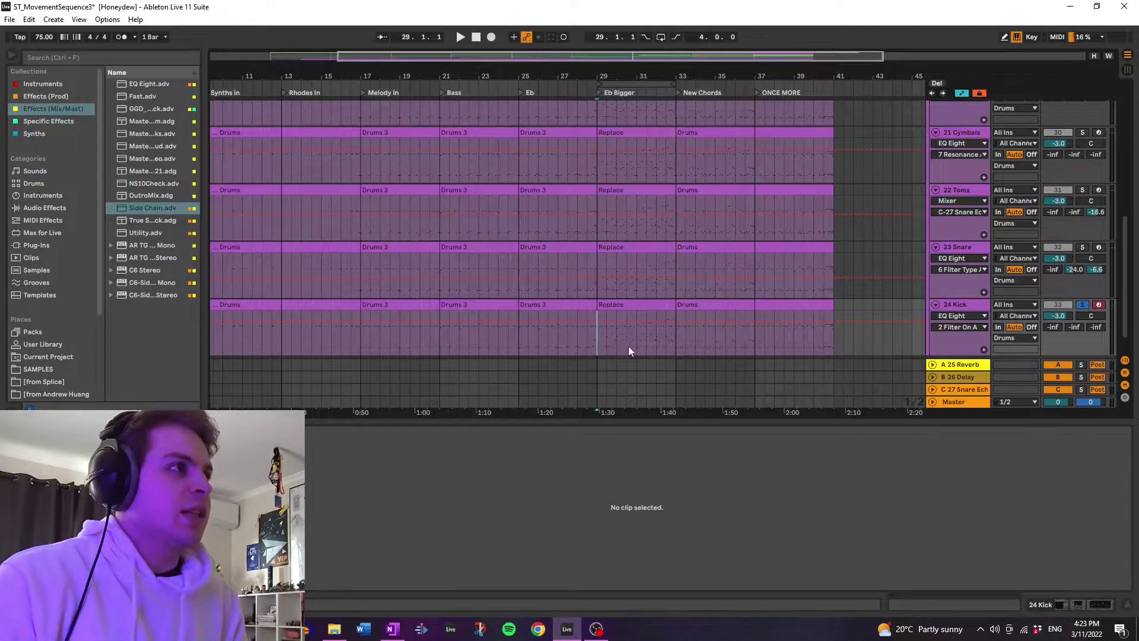
key(space)
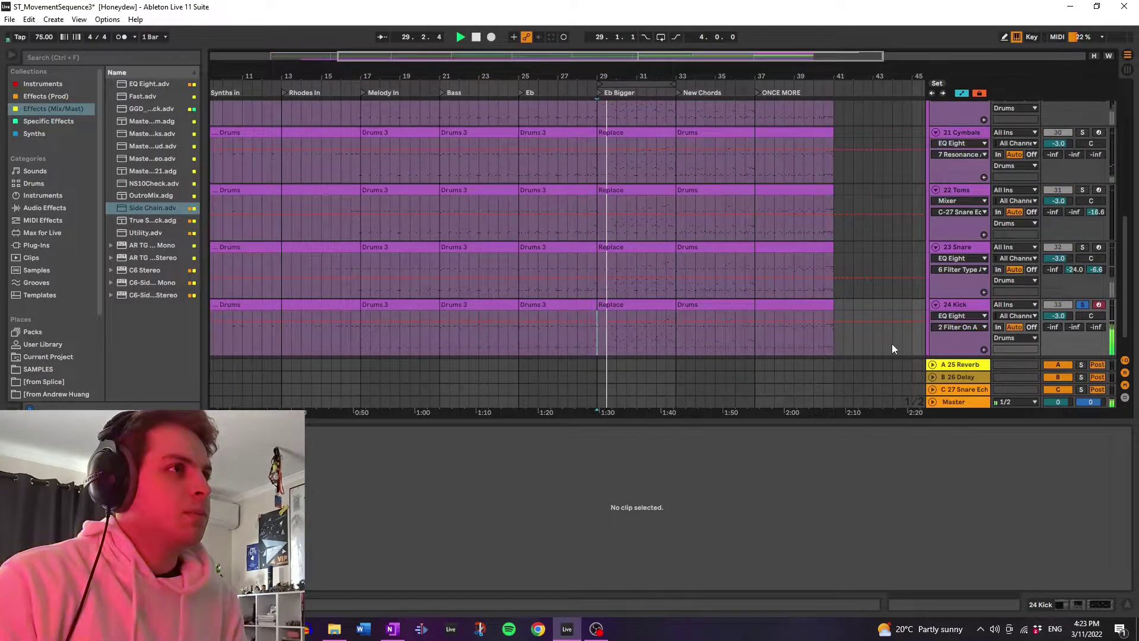
key(space)
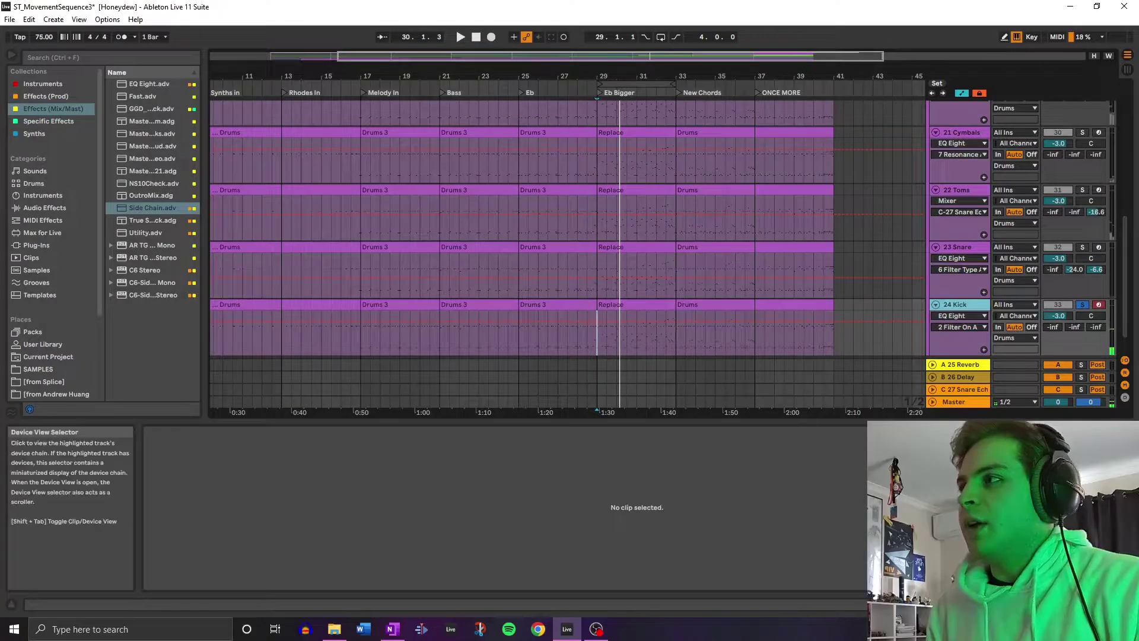
Show the Kick track's device chain and open its Kontakt plug-in window.
click(1074, 605)
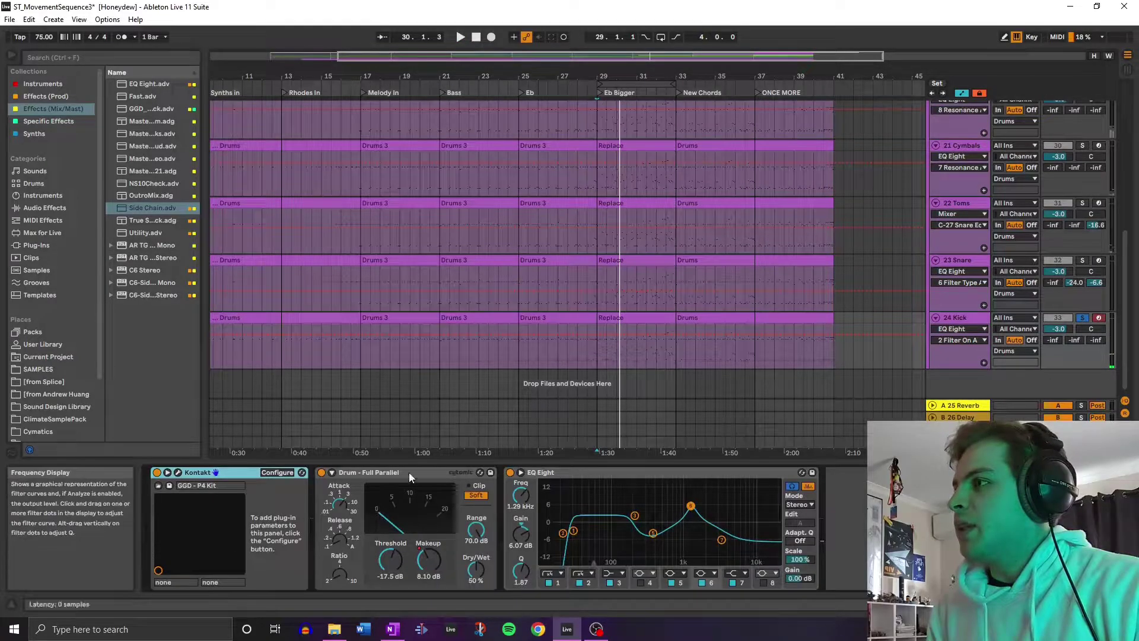
click(178, 472)
scroll(521, 272, down, 1)
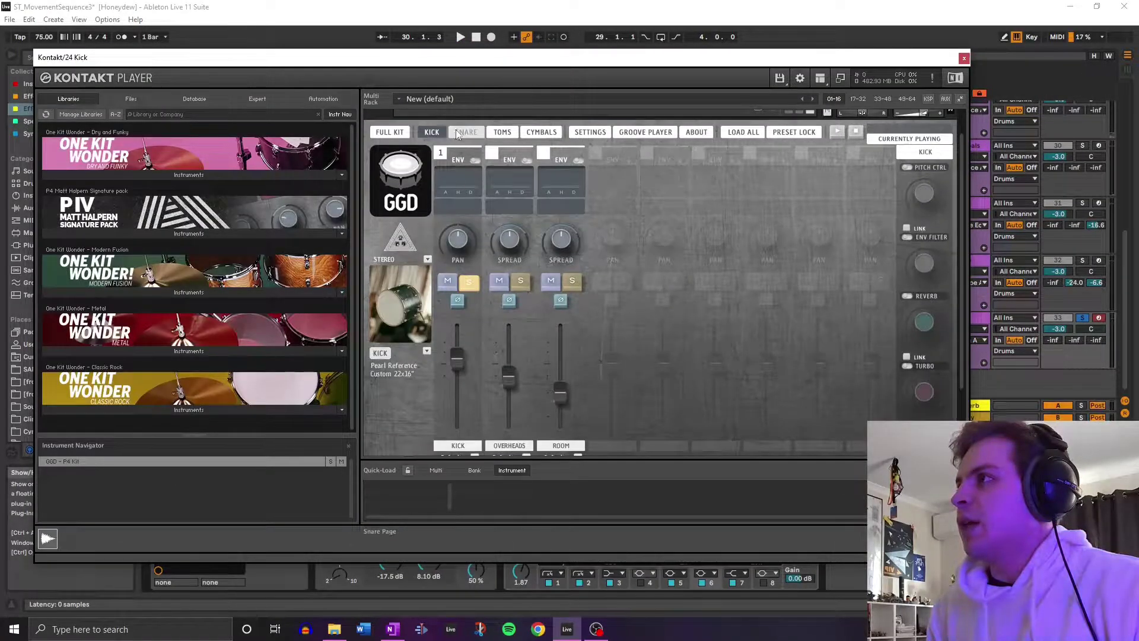
Compare the cymbals, toms, snare and kick mixer pages of the Kick track's GGD kit, and close the plug-in window.
click(542, 133)
click(507, 133)
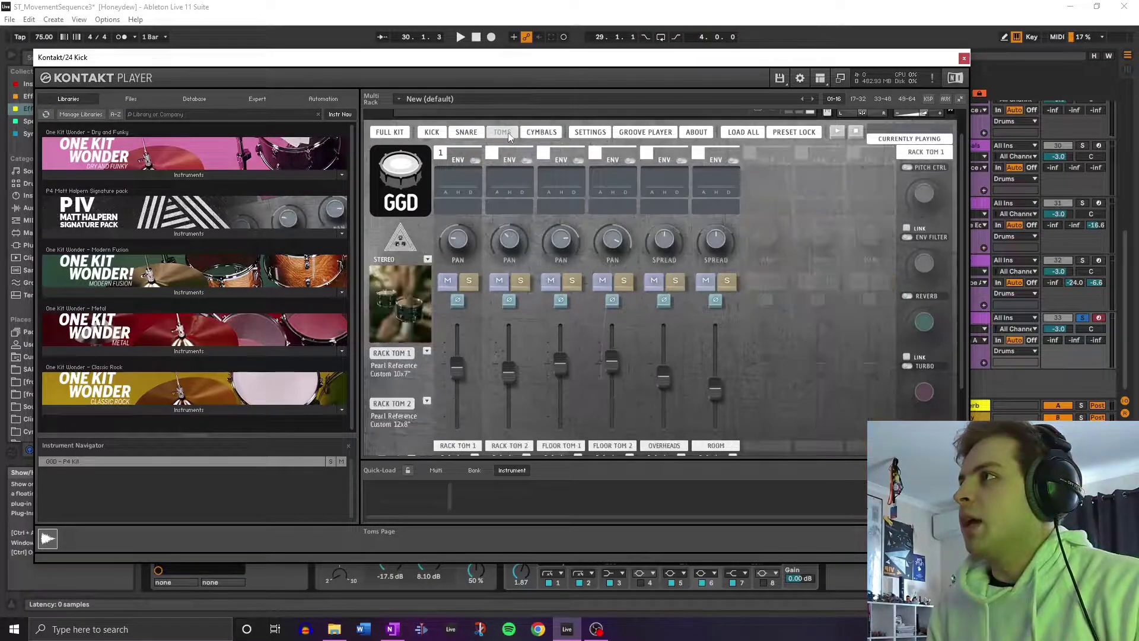
click(469, 133)
click(432, 133)
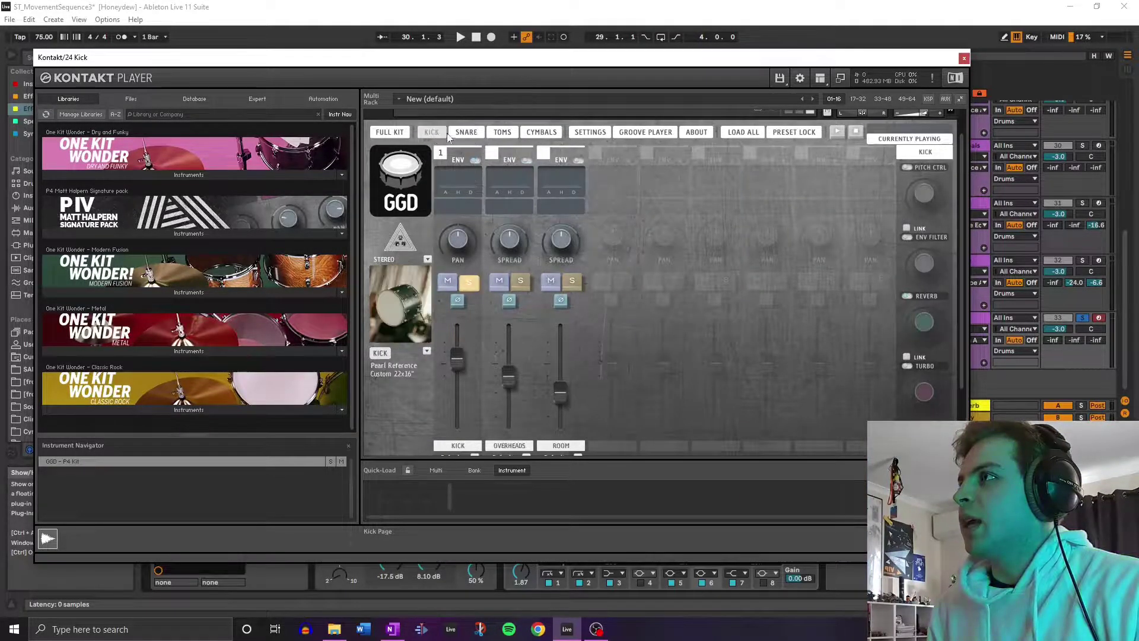
click(466, 132)
click(503, 133)
click(541, 133)
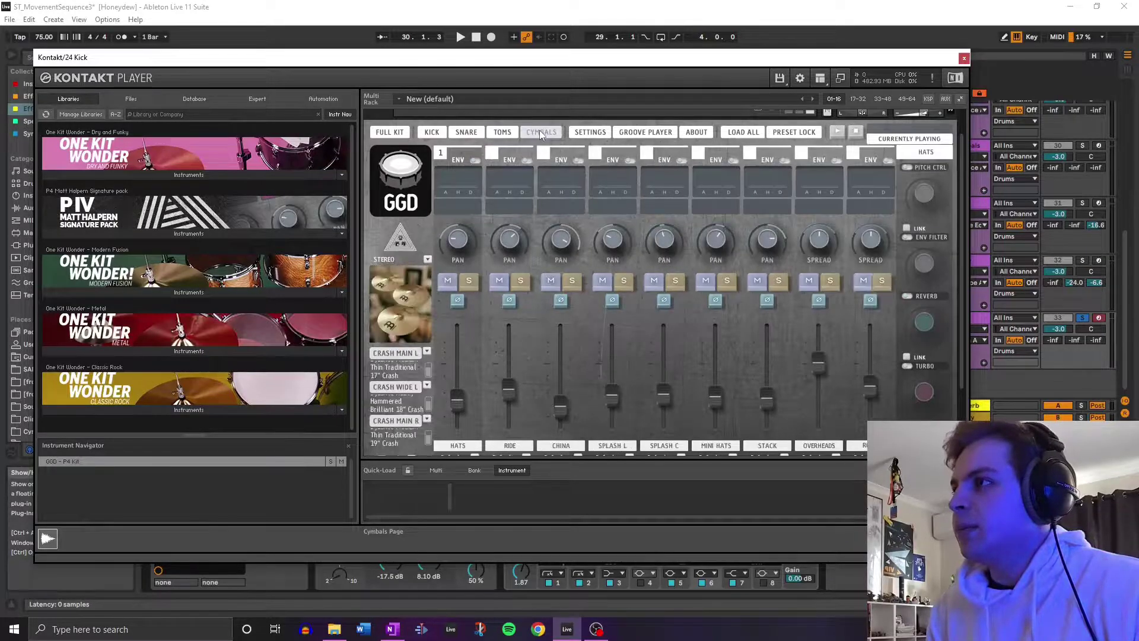
scroll(498, 133, down, 1)
click(431, 125)
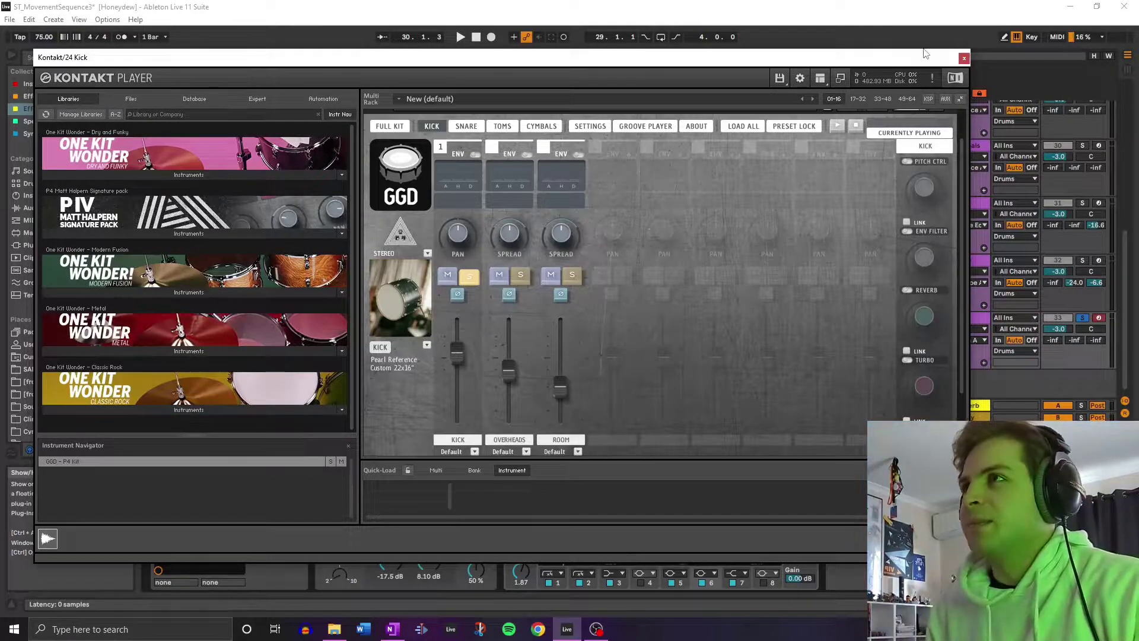
click(964, 58)
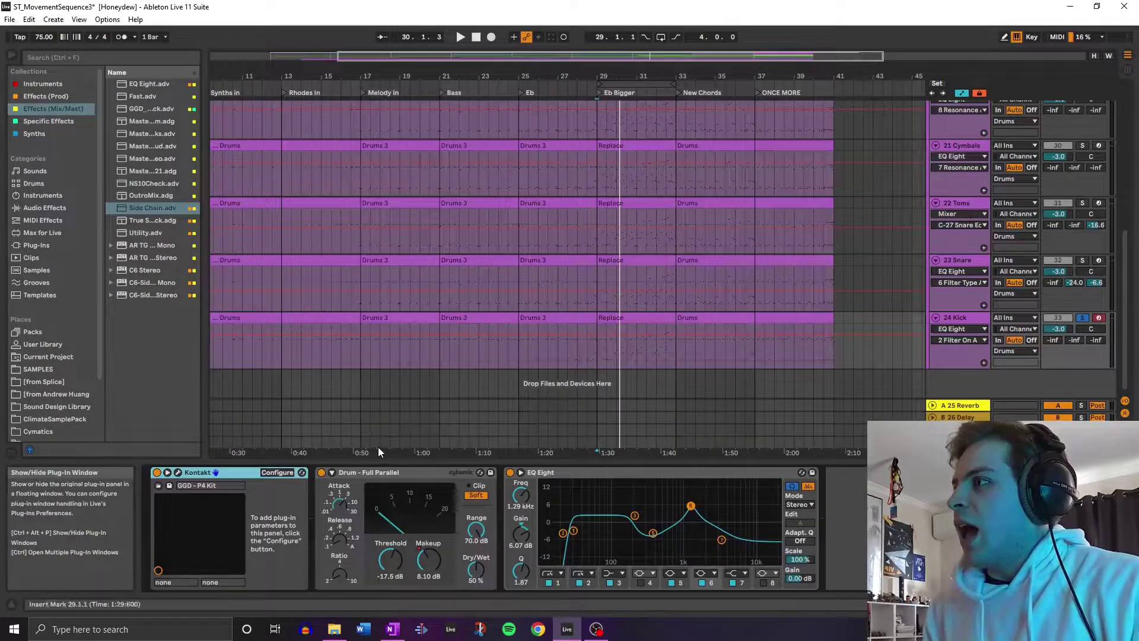
Solo the Snare track, check the snare channels in its Kontakt window, and close the window.
click(1083, 261)
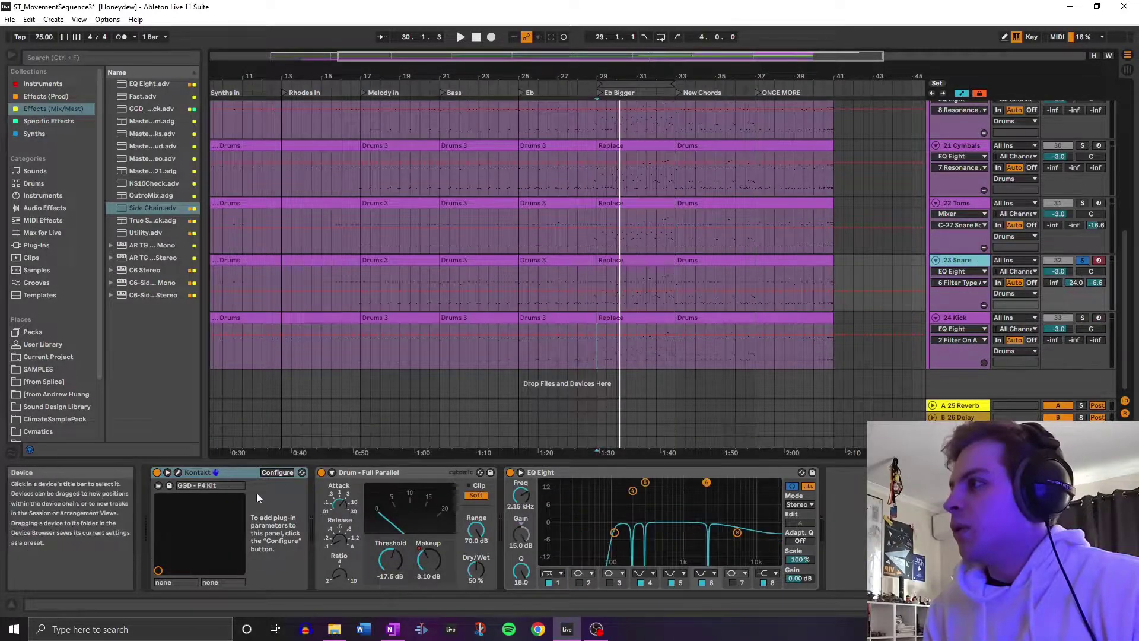
click(178, 472)
scroll(490, 432, down, 3)
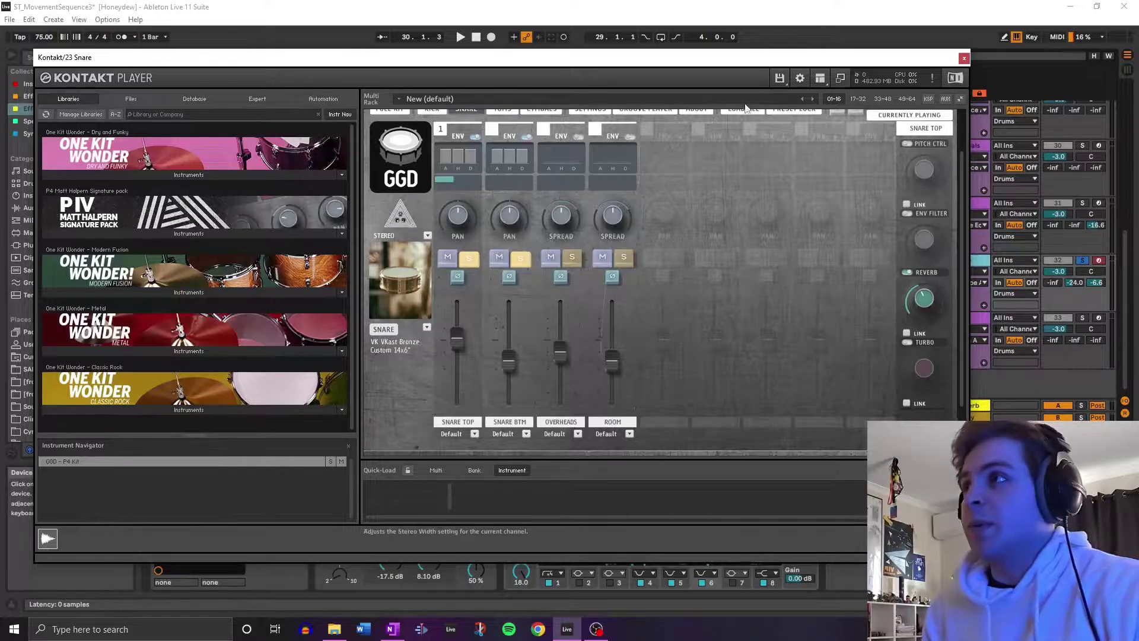
click(964, 57)
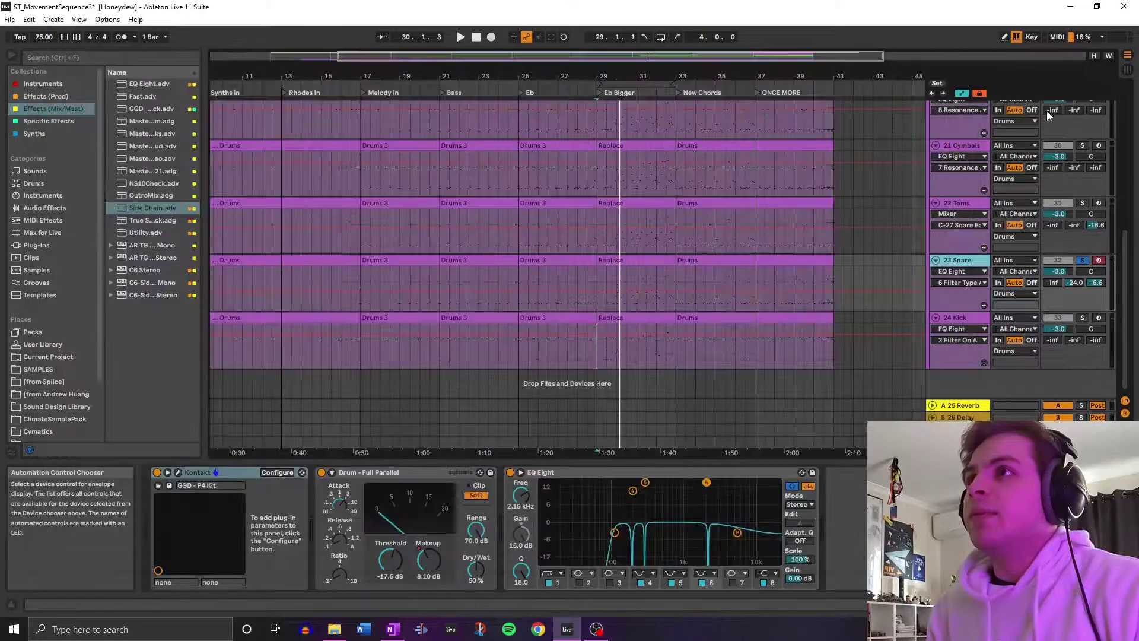
Solo the Toms track and view the toms page in the Snare track's Kontakt window, closing the window after checking it.
click(1080, 204)
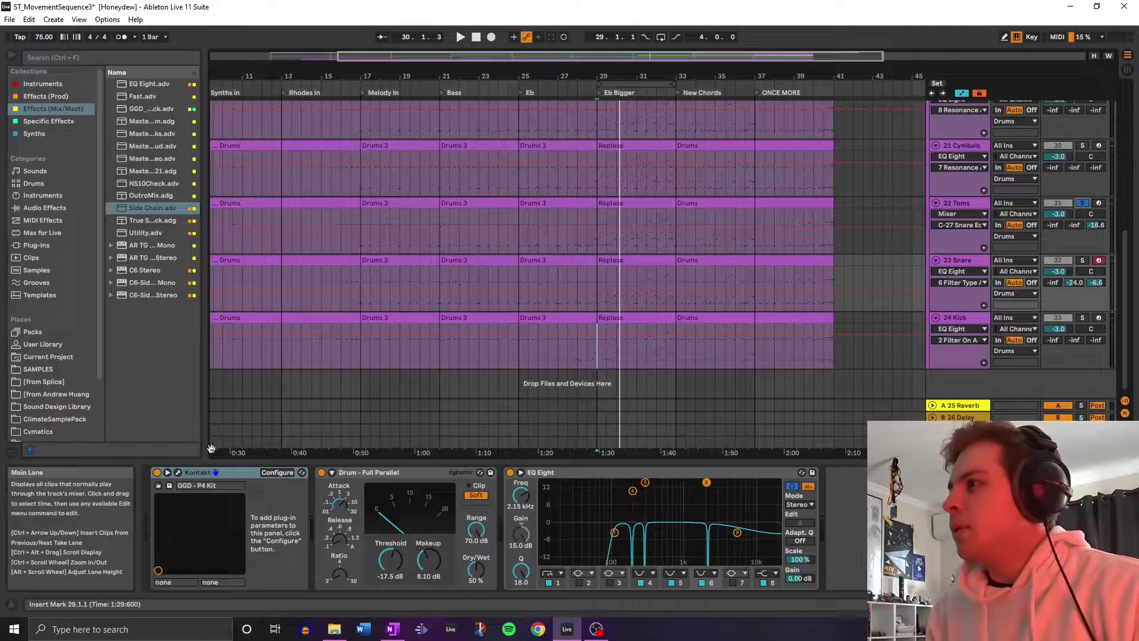
click(178, 472)
scroll(503, 343, down, 2)
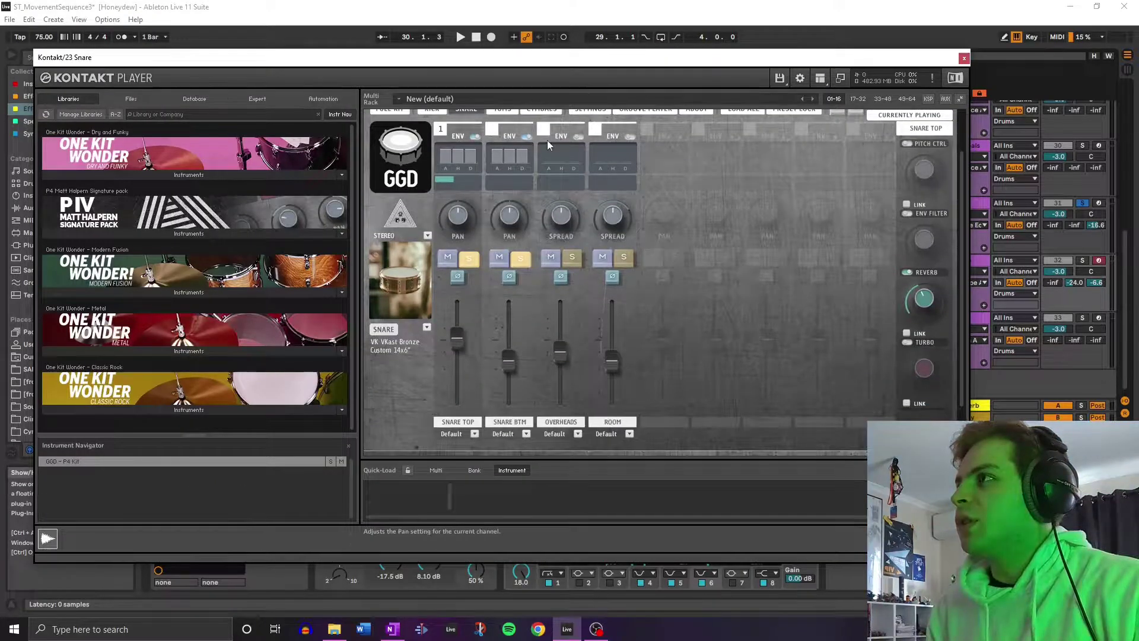
click(502, 115)
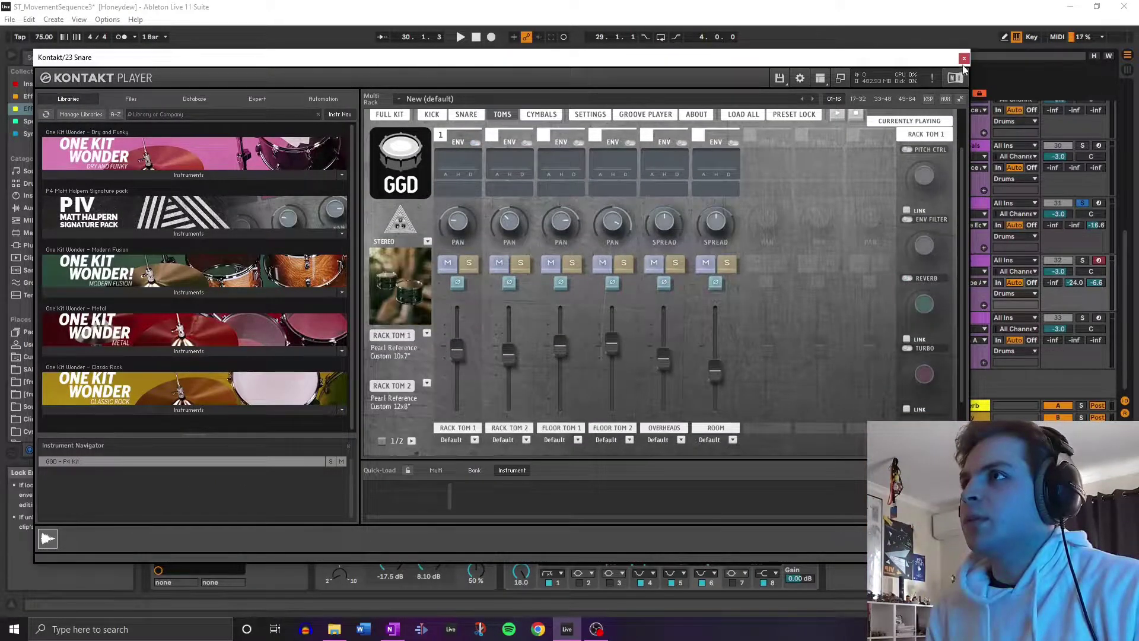
key(ctrl+alt+p)
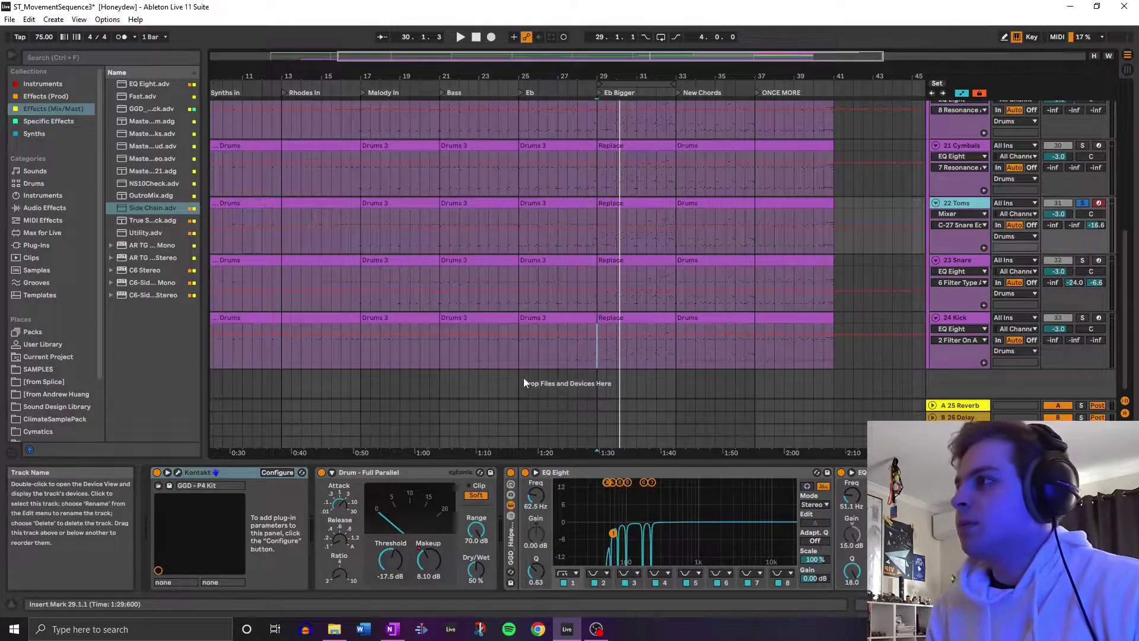
Open the Toms track's own Kontakt window to check its rack and floor tom channels, and close it.
click(178, 472)
scroll(551, 322, down, 3)
scroll(550, 327, down, 1)
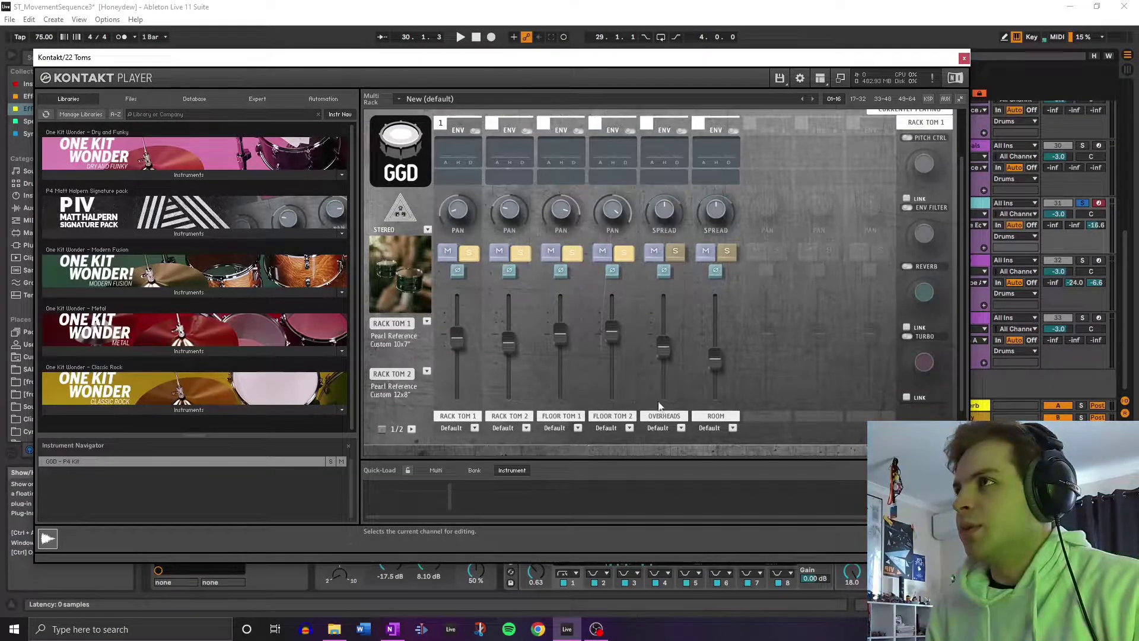
click(964, 57)
Solo the Cymbals track, check the cymbal channels in its Kontakt window, and close the window.
scroll(1012, 219, up, 2)
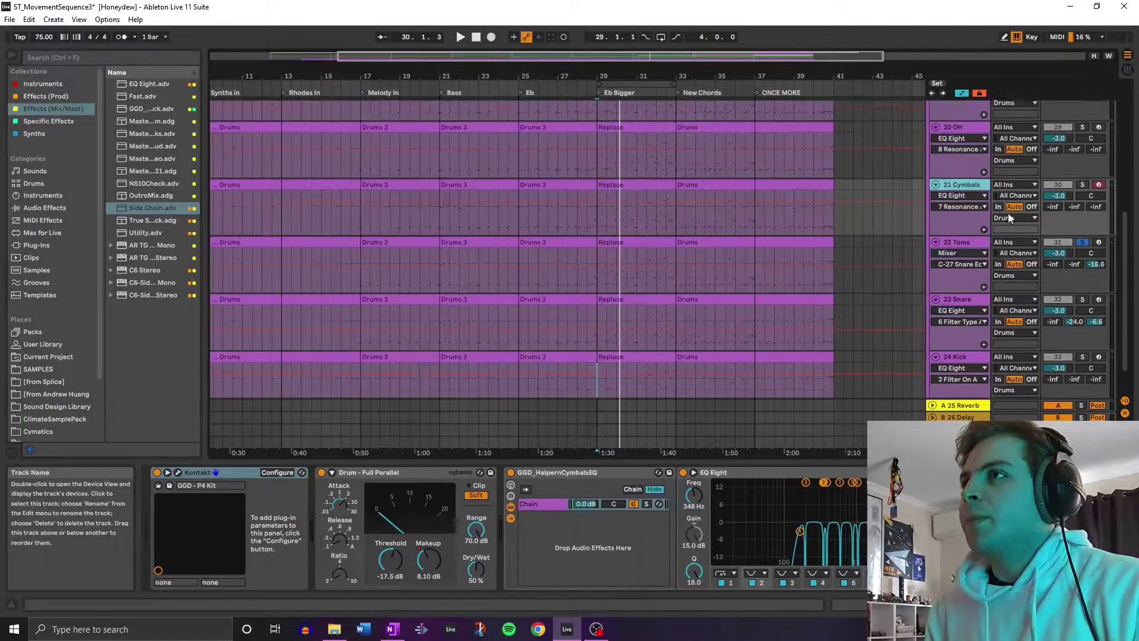
scroll(1010, 218, up, 1)
click(1082, 197)
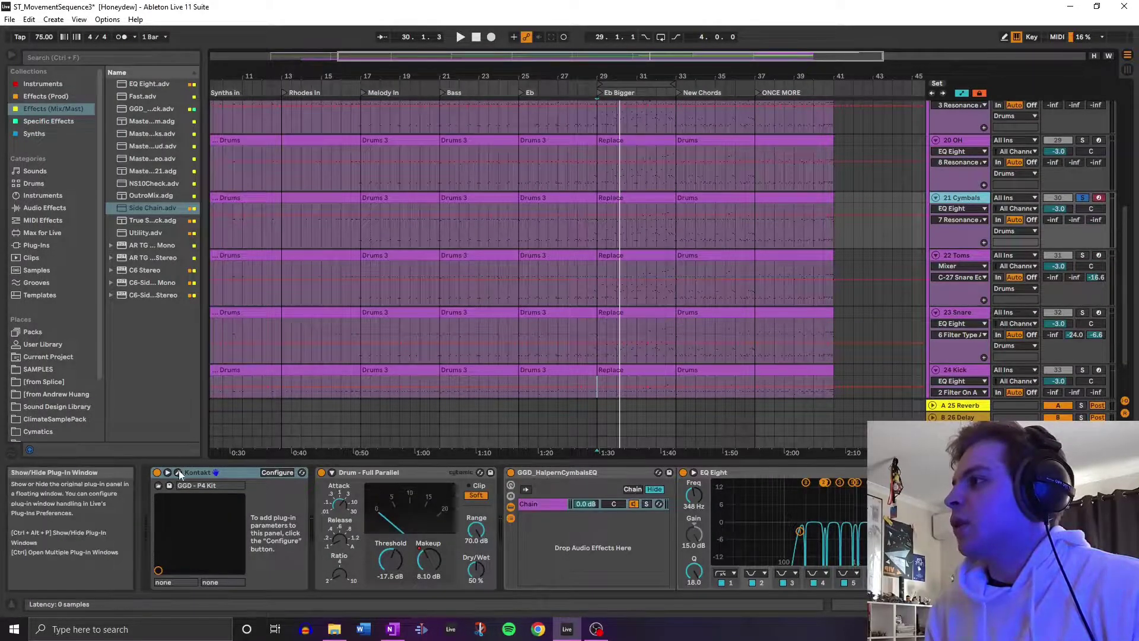
click(178, 471)
scroll(457, 298, down, 3)
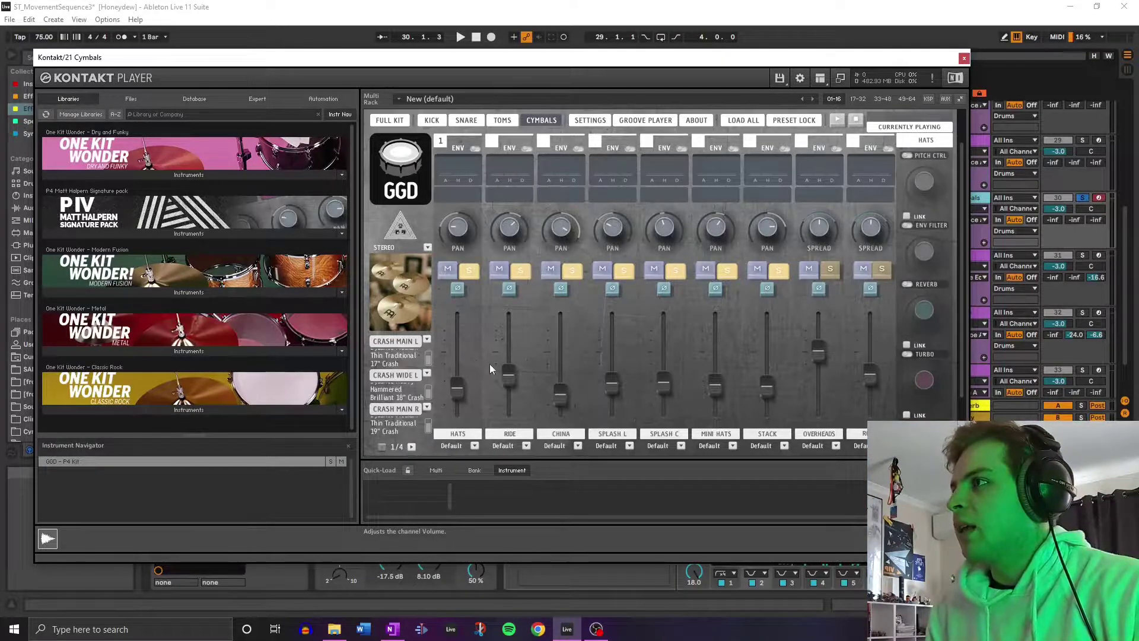
click(964, 57)
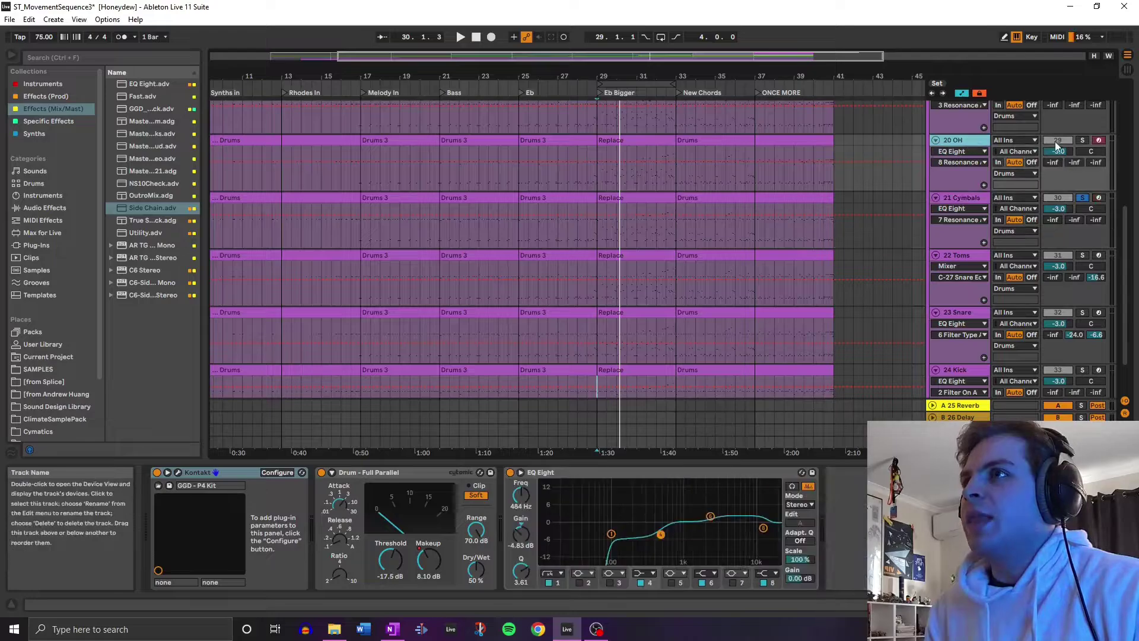
Solo the OH track, review the overhead channel on its Kontakt kick, snare, toms and cymbals pages, and close the window.
click(1082, 141)
click(179, 472)
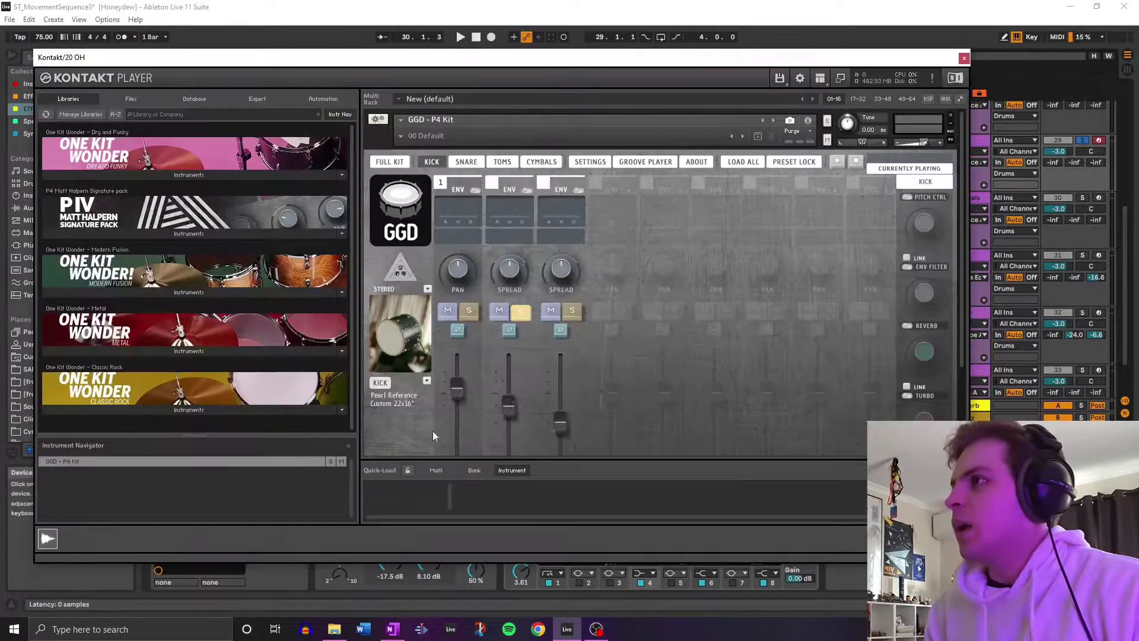
scroll(478, 250, down, 2)
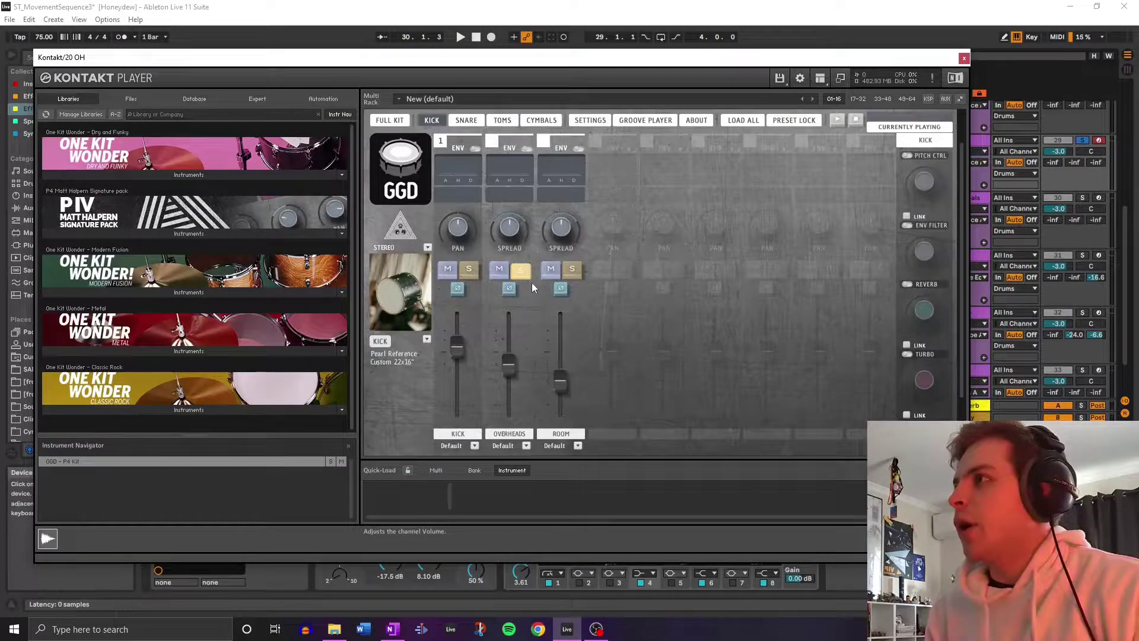
click(466, 120)
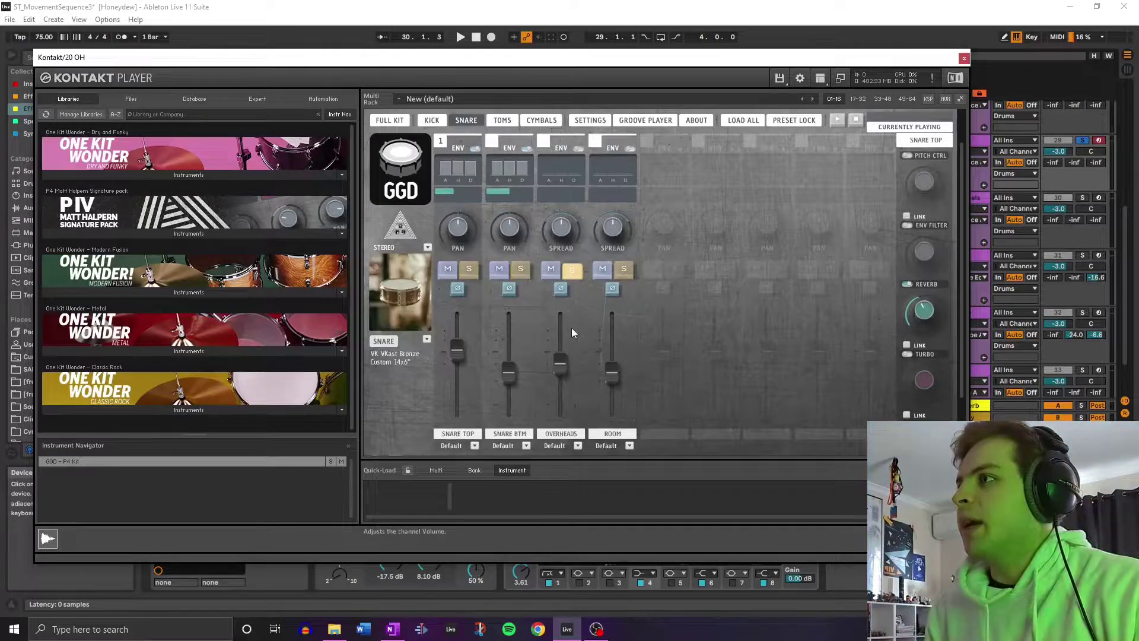
click(502, 120)
click(542, 119)
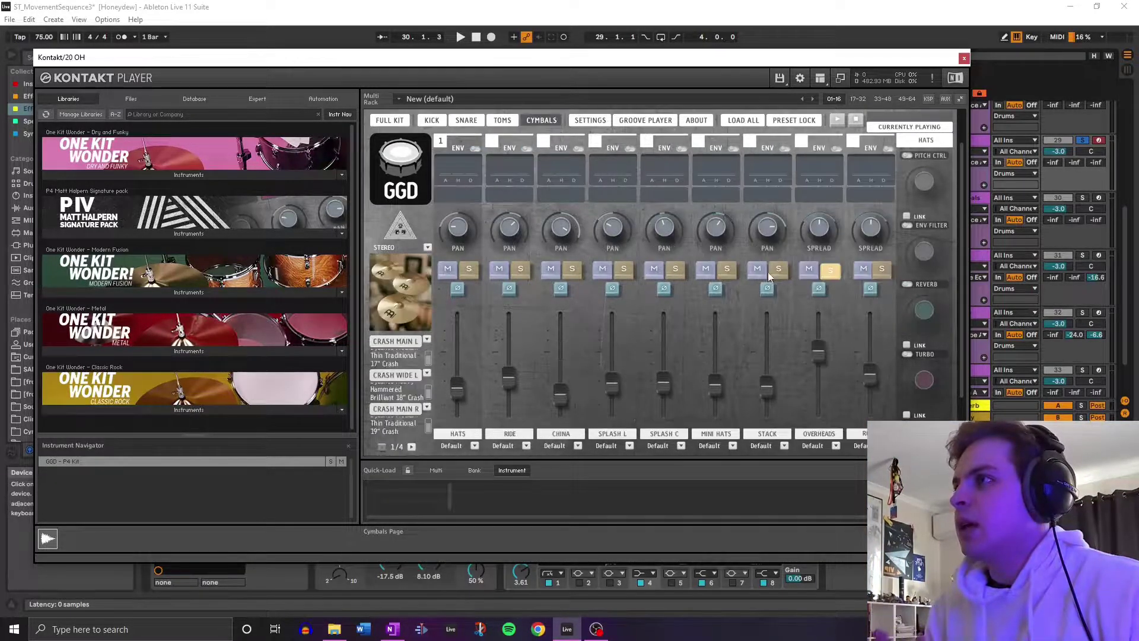
click(964, 58)
Solo the Drum Room track, check the room channel on its Kontakt kick and snare pages, and close the window.
scroll(1068, 177, up, 2)
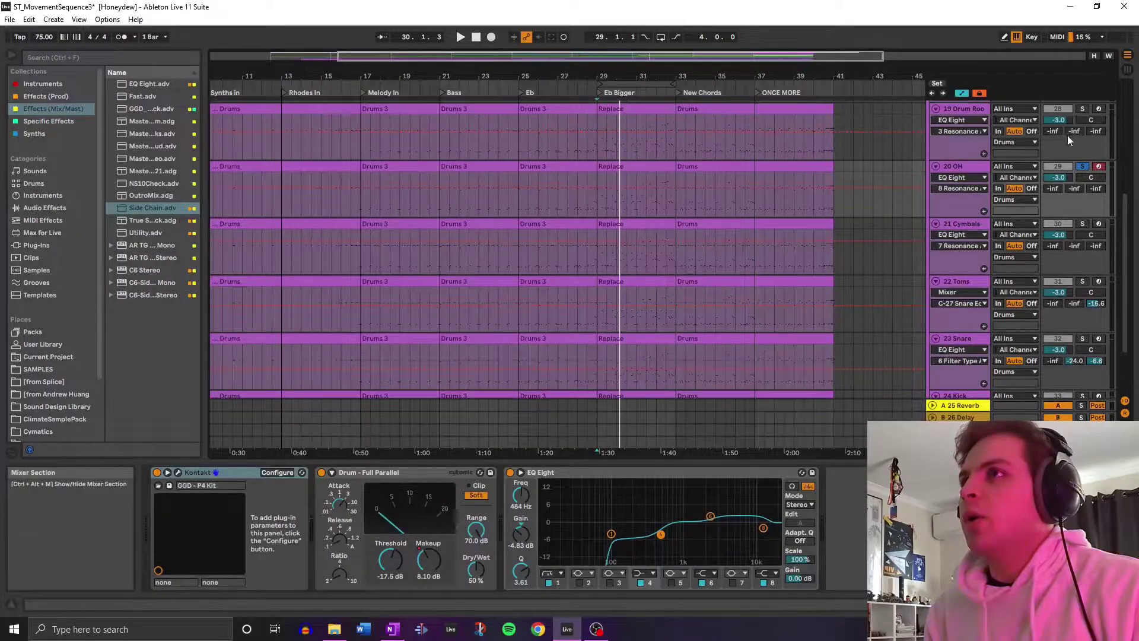
click(1081, 110)
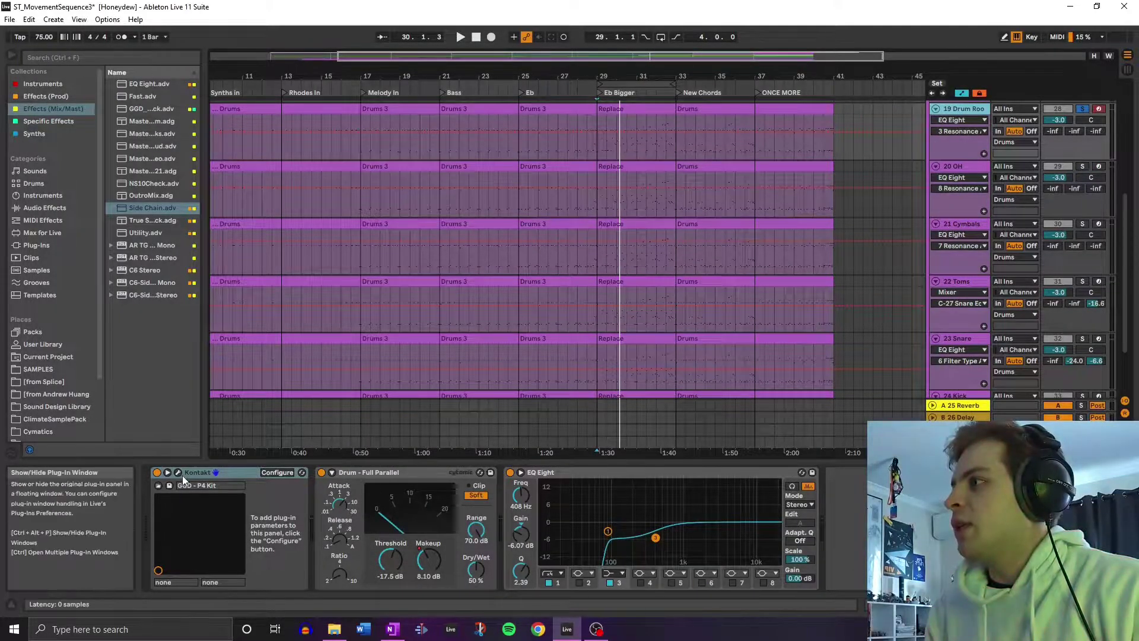
click(180, 473)
scroll(552, 303, down, 3)
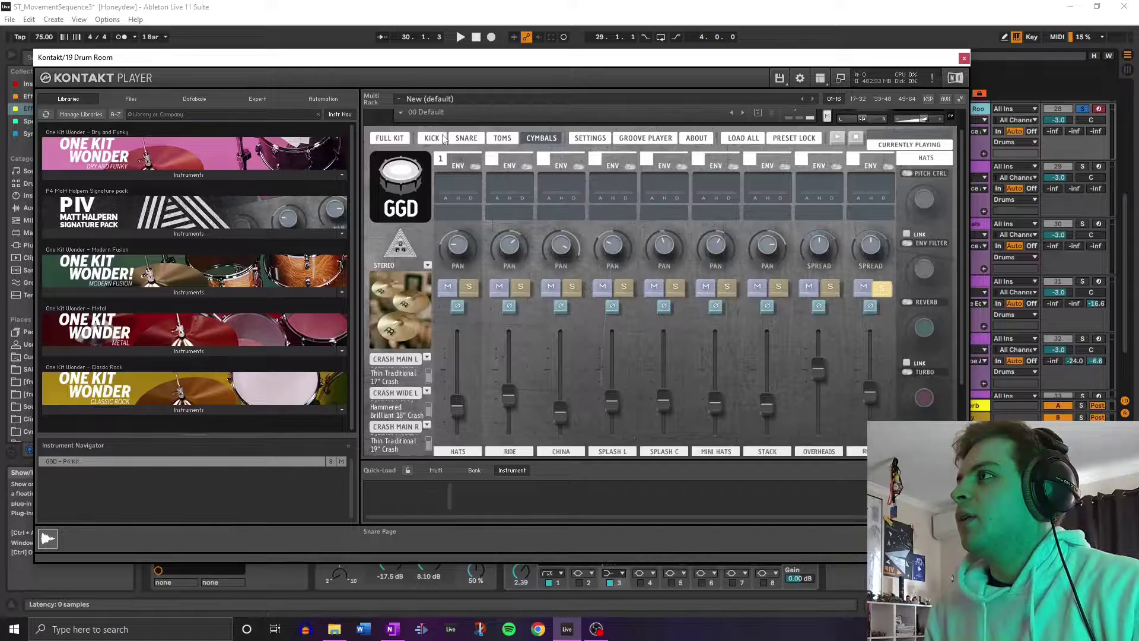
click(438, 138)
scroll(523, 287, down, 1)
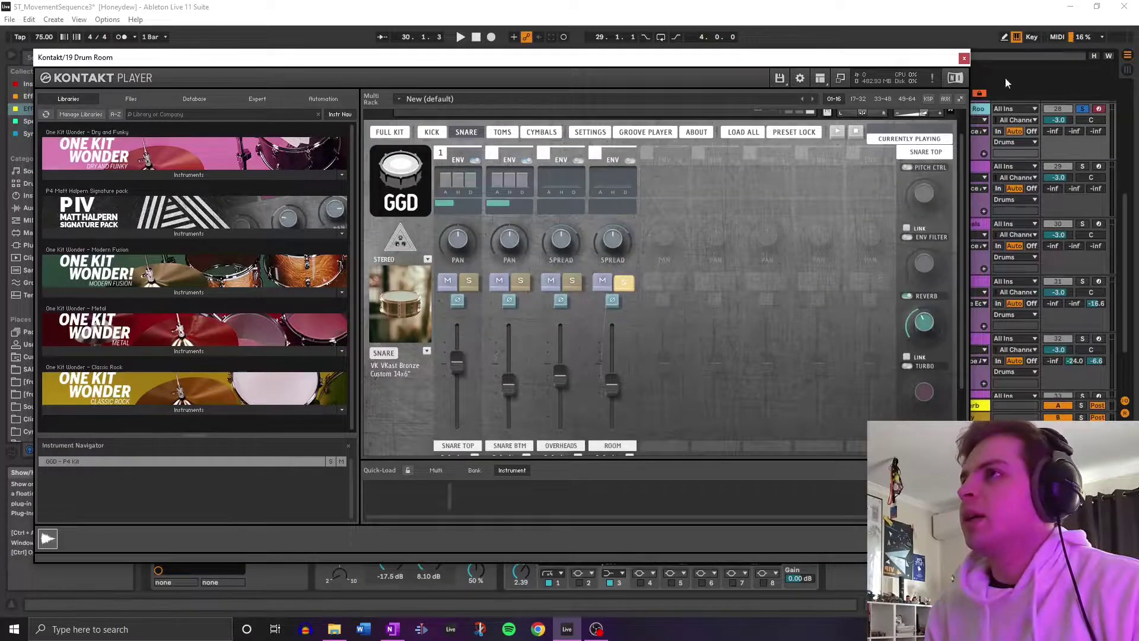
click(964, 58)
Play the Eb Bigger section from the OH and Drum Room clips to hear the overhead and room sound.
scroll(988, 353, down, 2)
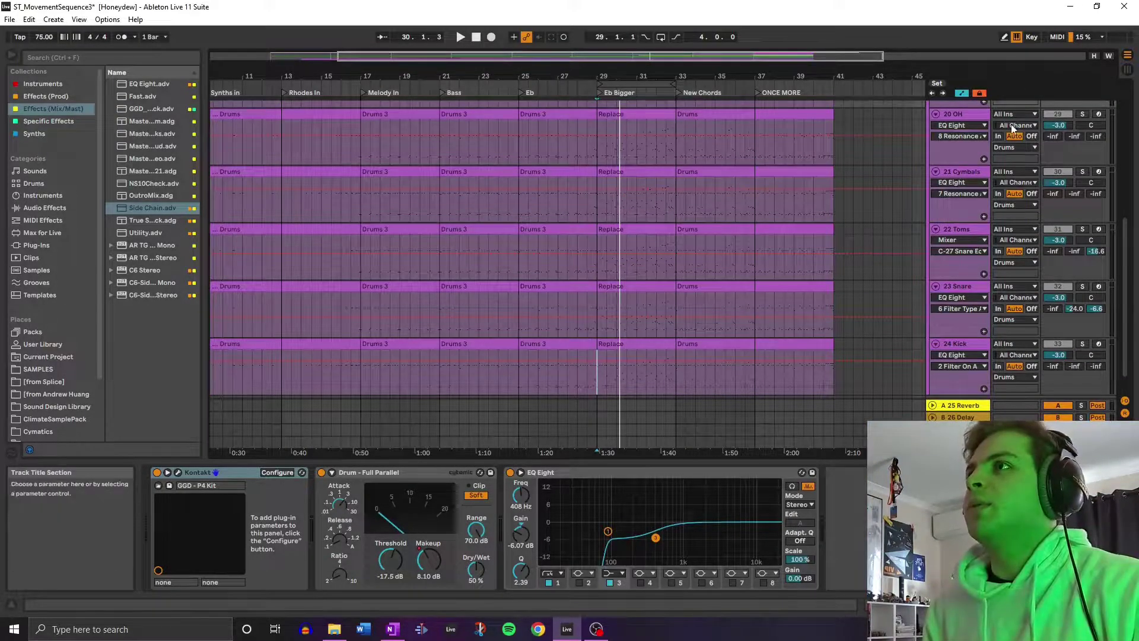
scroll(973, 148, up, 2)
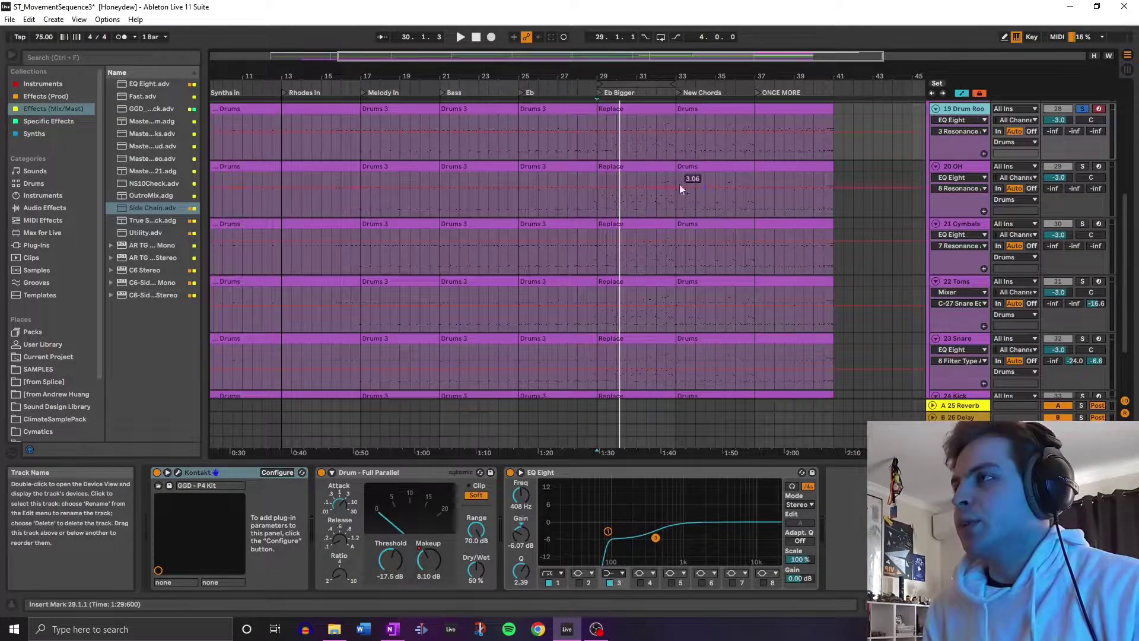
scroll(985, 196, up, 2)
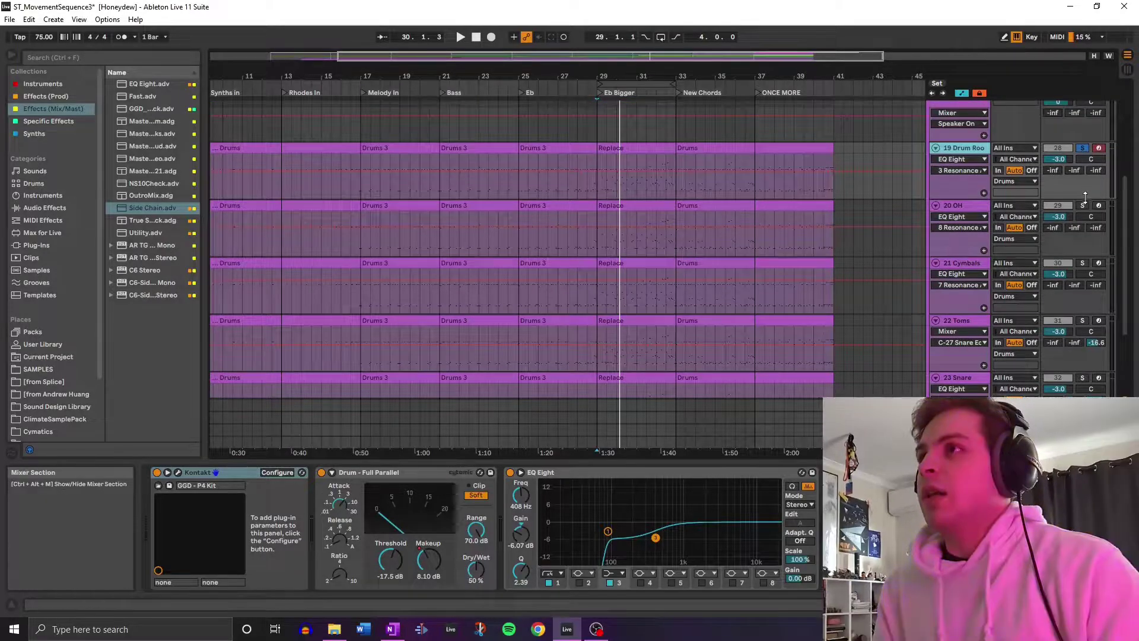
click(636, 205)
key(space)
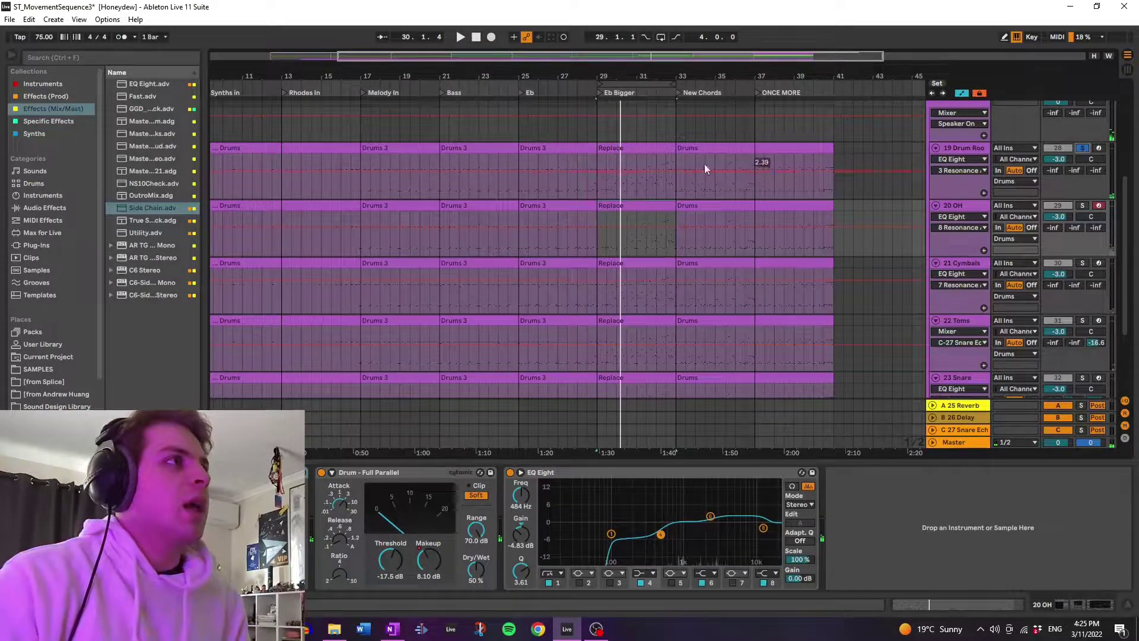
click(661, 148)
key(space)
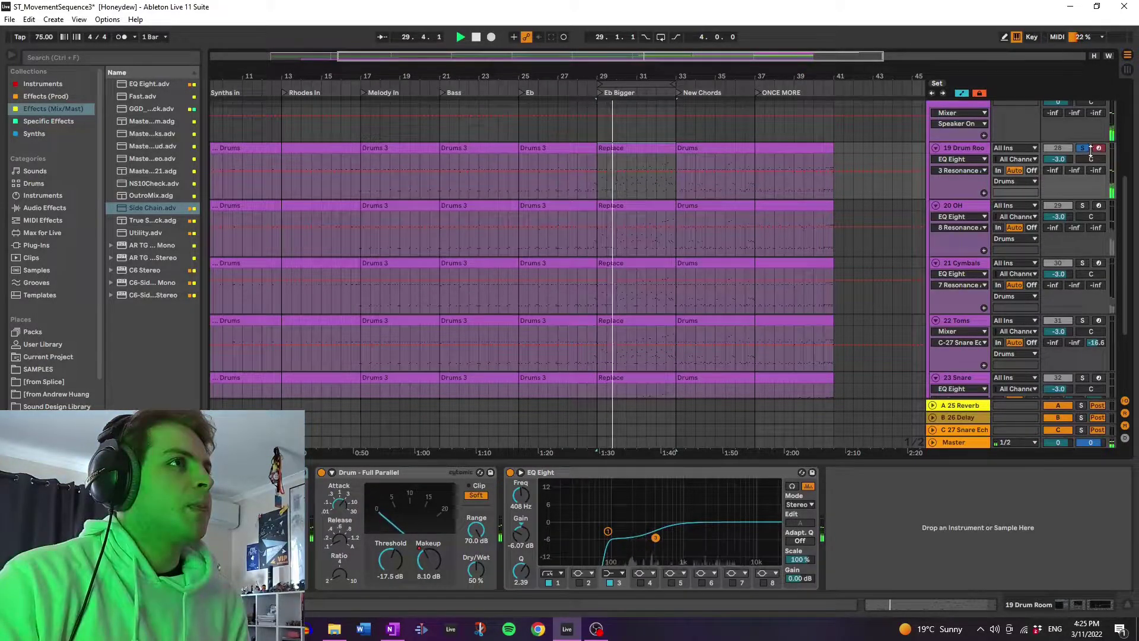
scroll(1050, 189, up, 1)
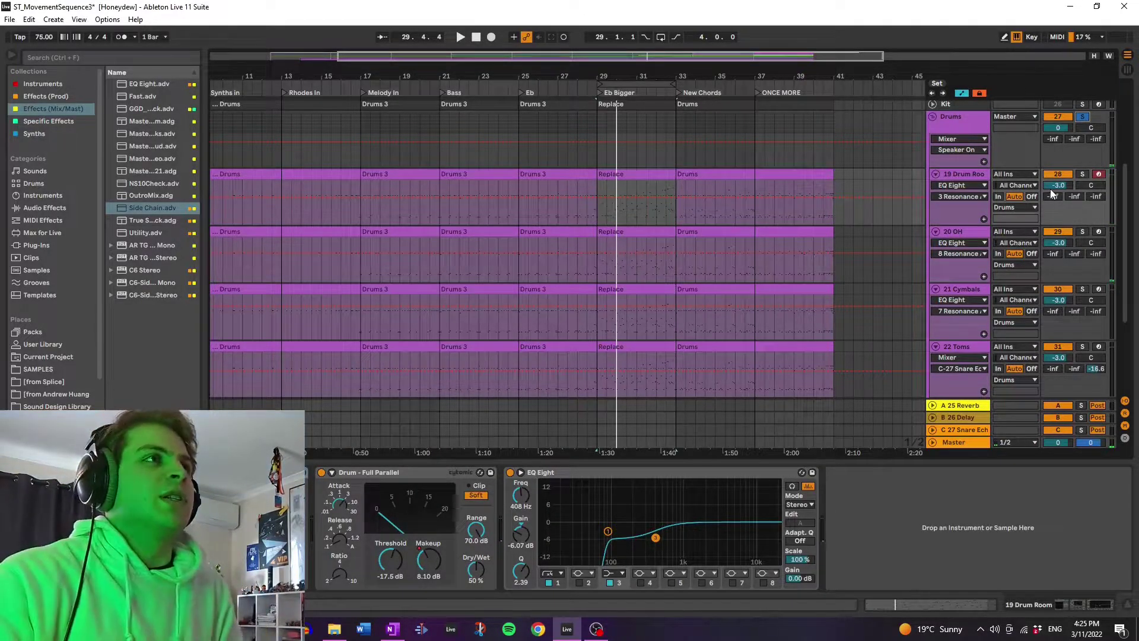
Show the automation of the Kick compressor's Makeup parameter and inspect the track's EQ Eight curve.
scroll(912, 207, down, 5)
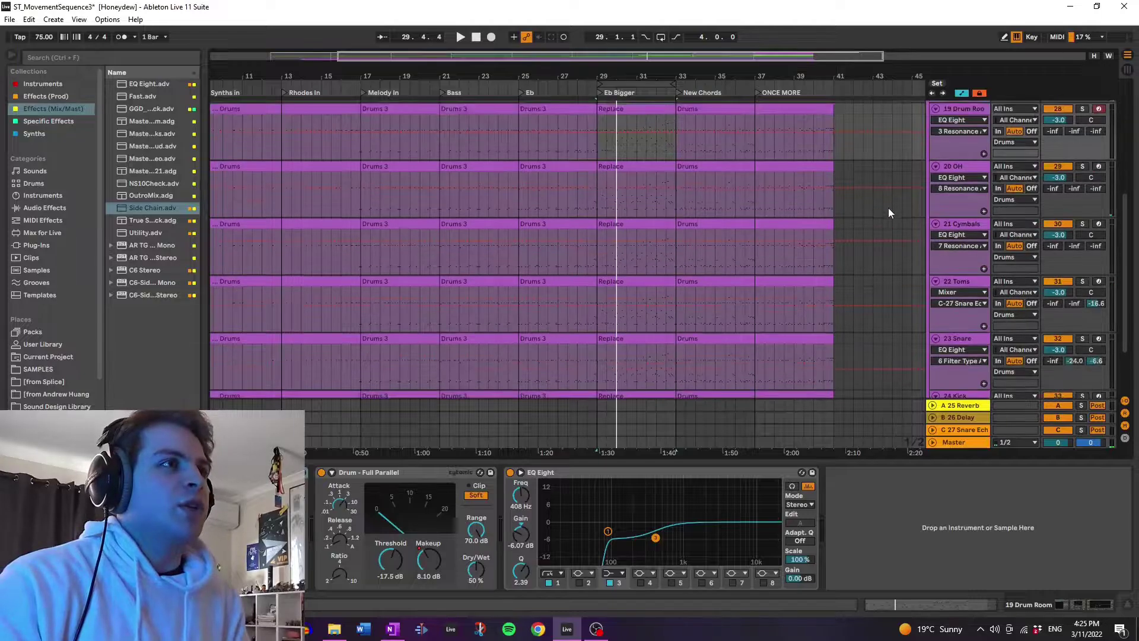
click(972, 318)
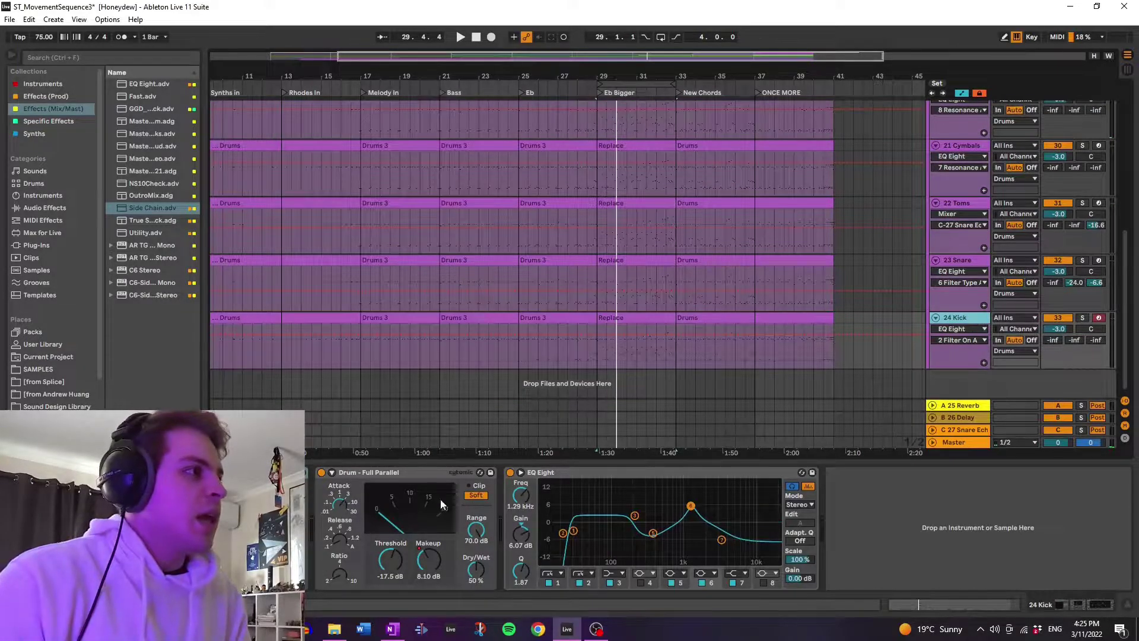
right_click(428, 559)
click(469, 531)
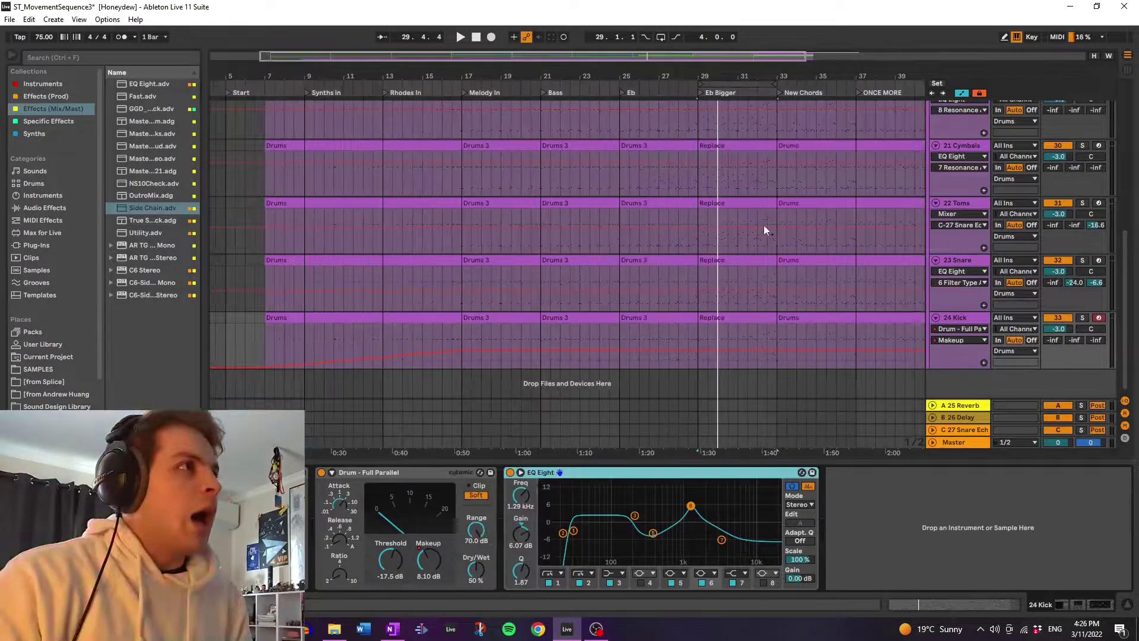
drag(659, 63, 729, 59)
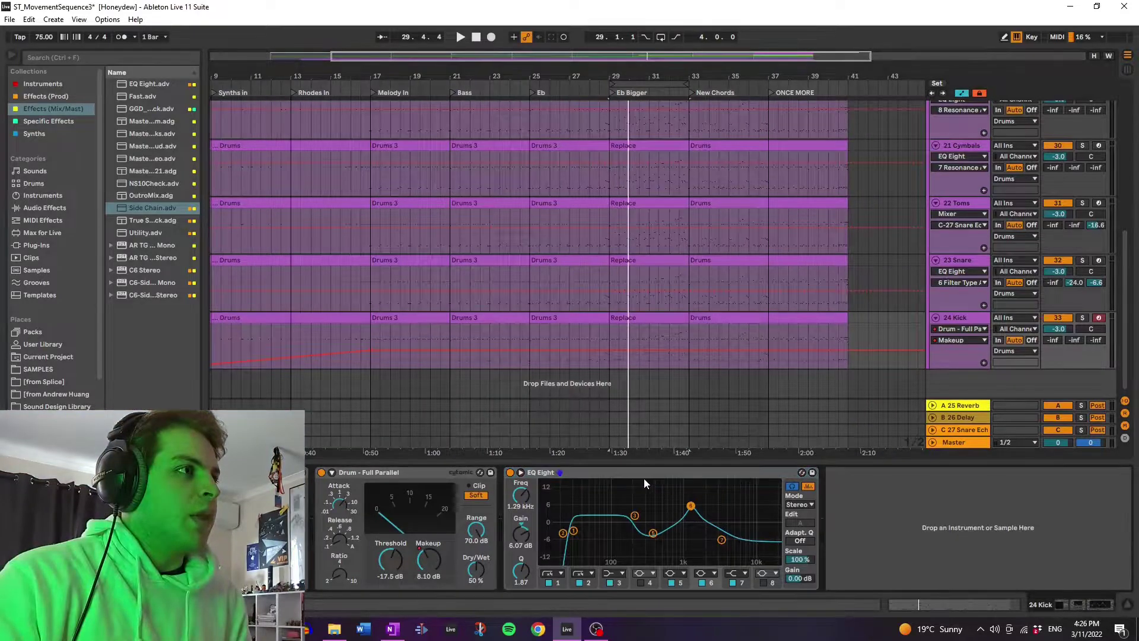
click(689, 507)
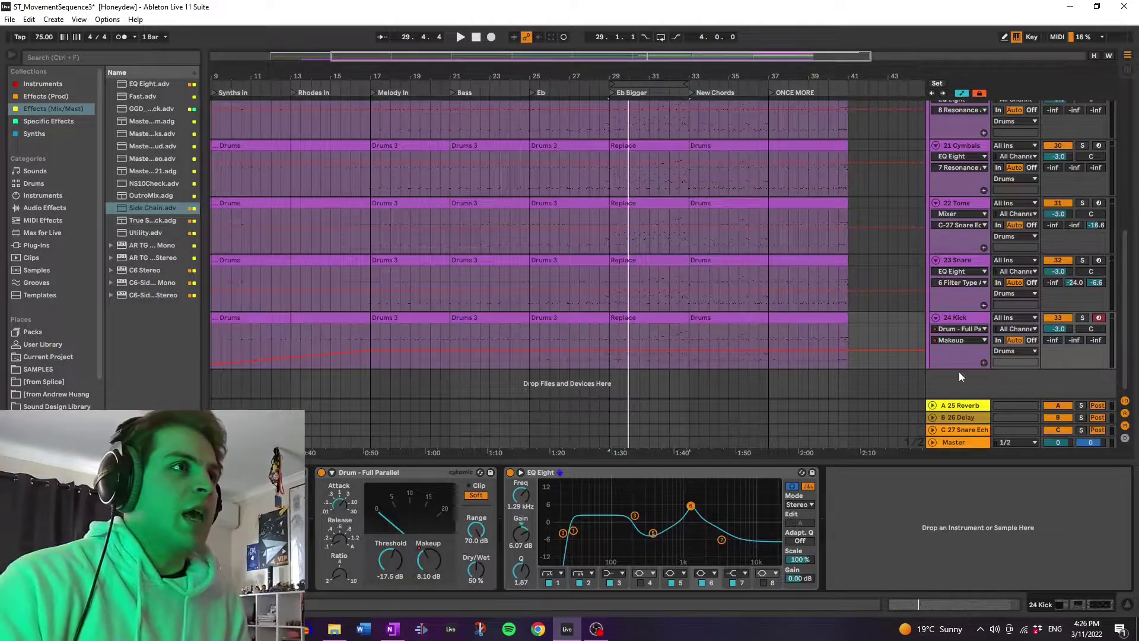
Solo the Kick track and play its Replace clip in the Eb Bigger section.
click(1079, 320)
click(631, 330)
key(space)
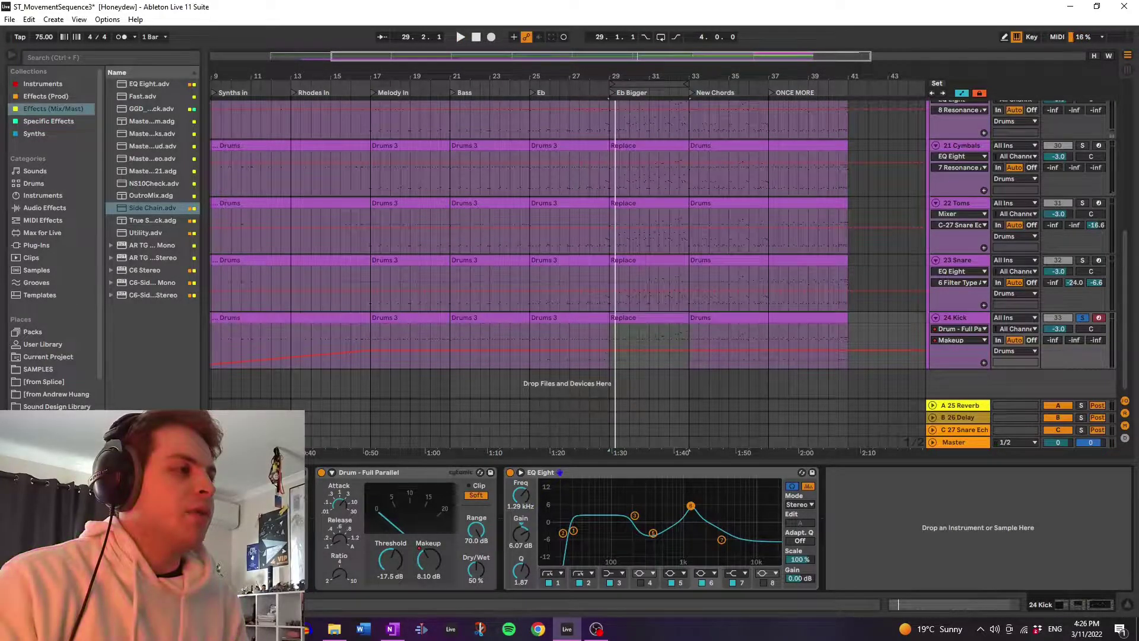
key(space)
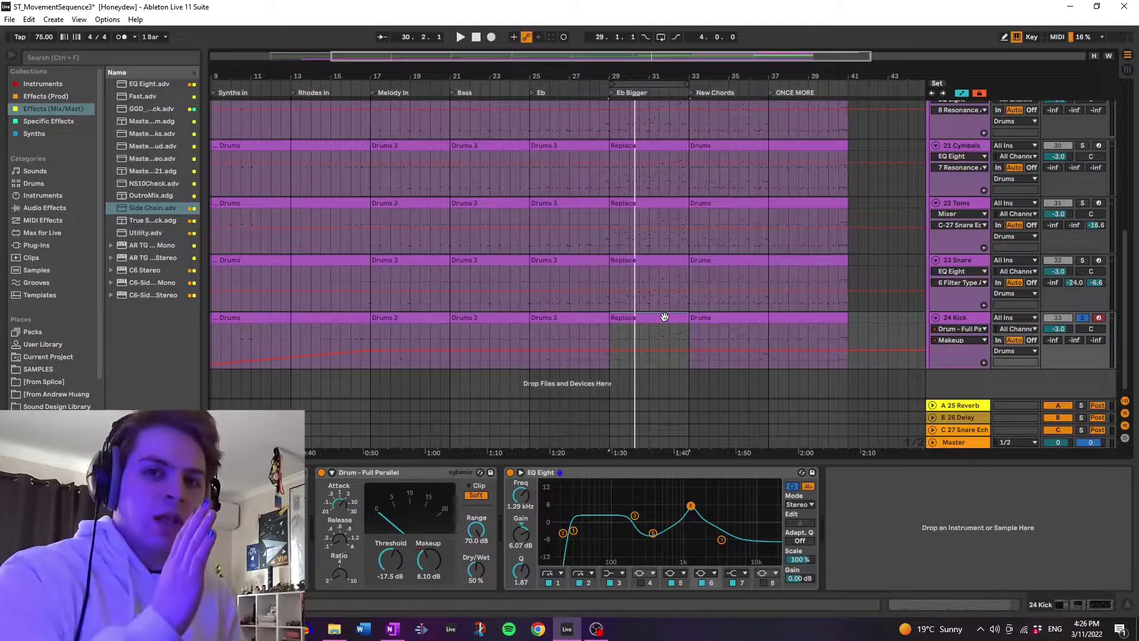
Select the Bass track and open the plug-in window of its C6-SideChain Mono device.
scroll(735, 266, up, 5)
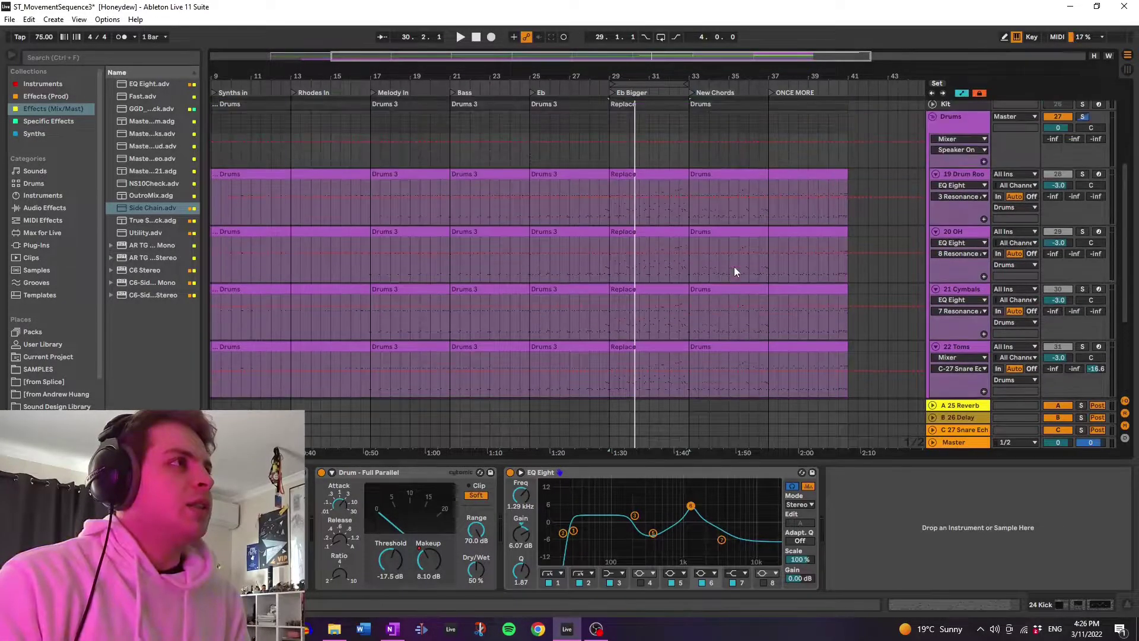
click(934, 158)
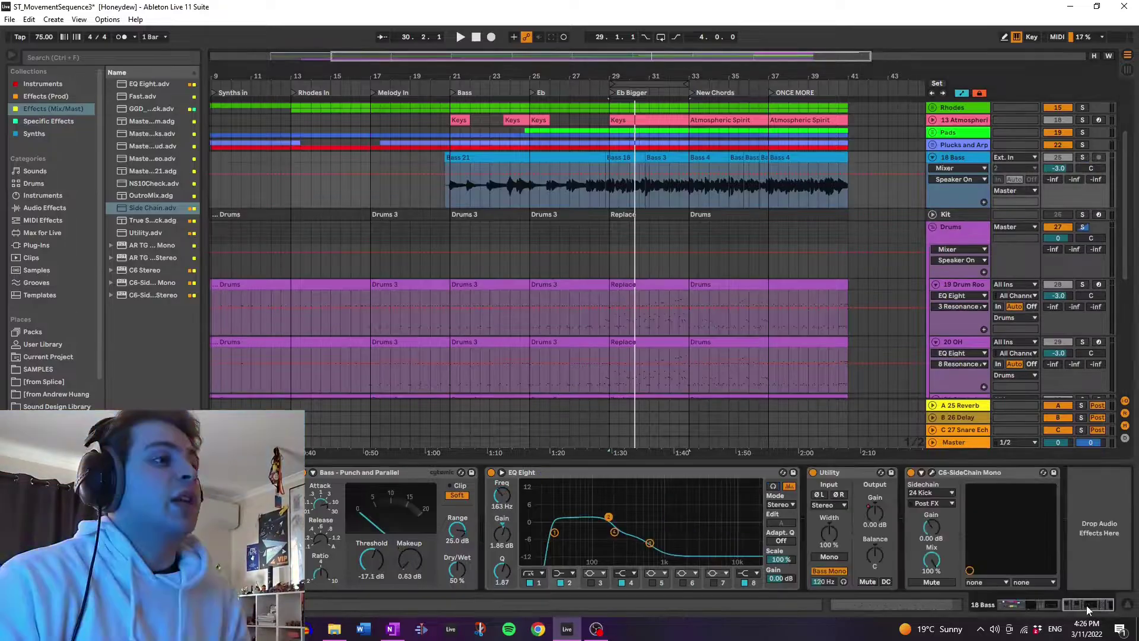
click(956, 470)
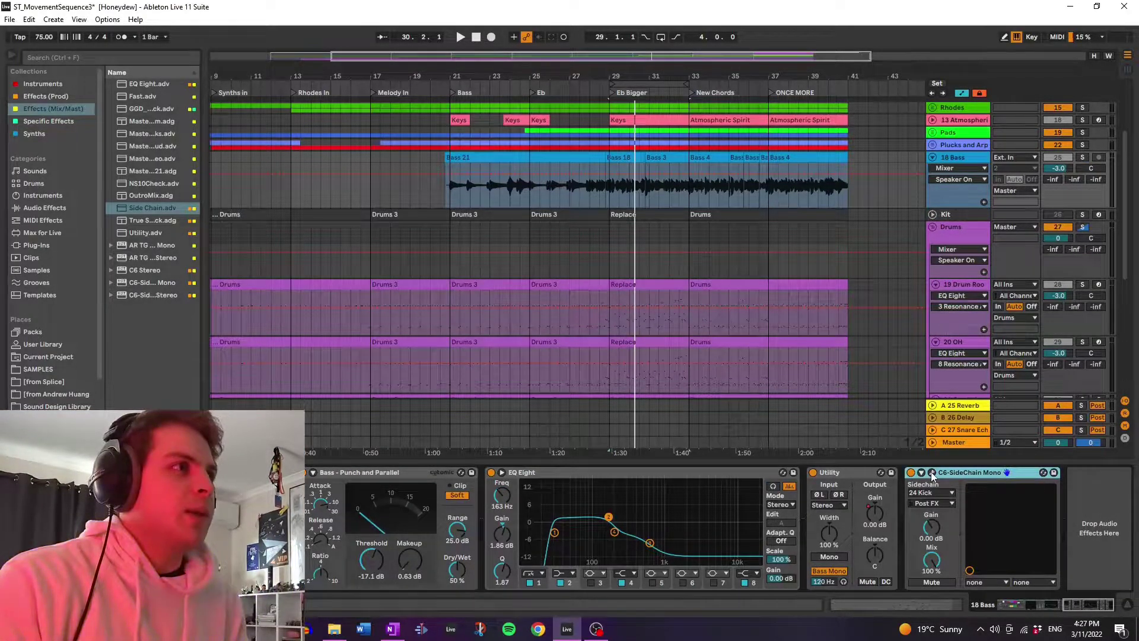
click(931, 473)
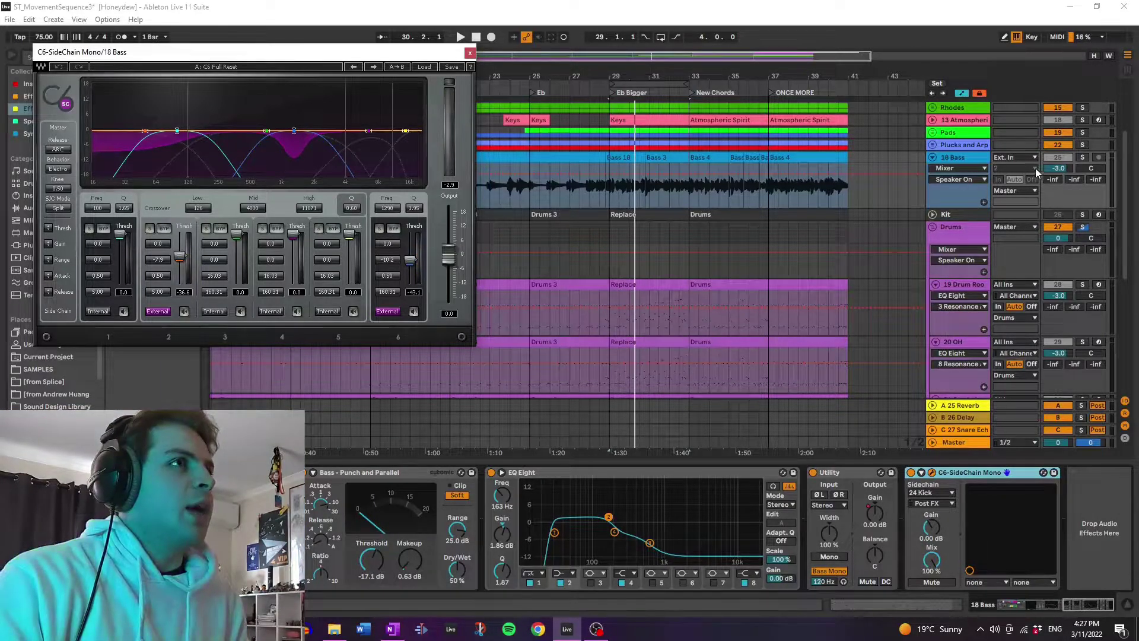
Solo the Bass track with the drums, play from Eb Bigger to watch the C6 sidechain bands react, and close the plug-in window.
click(1082, 157)
click(610, 187)
key(space)
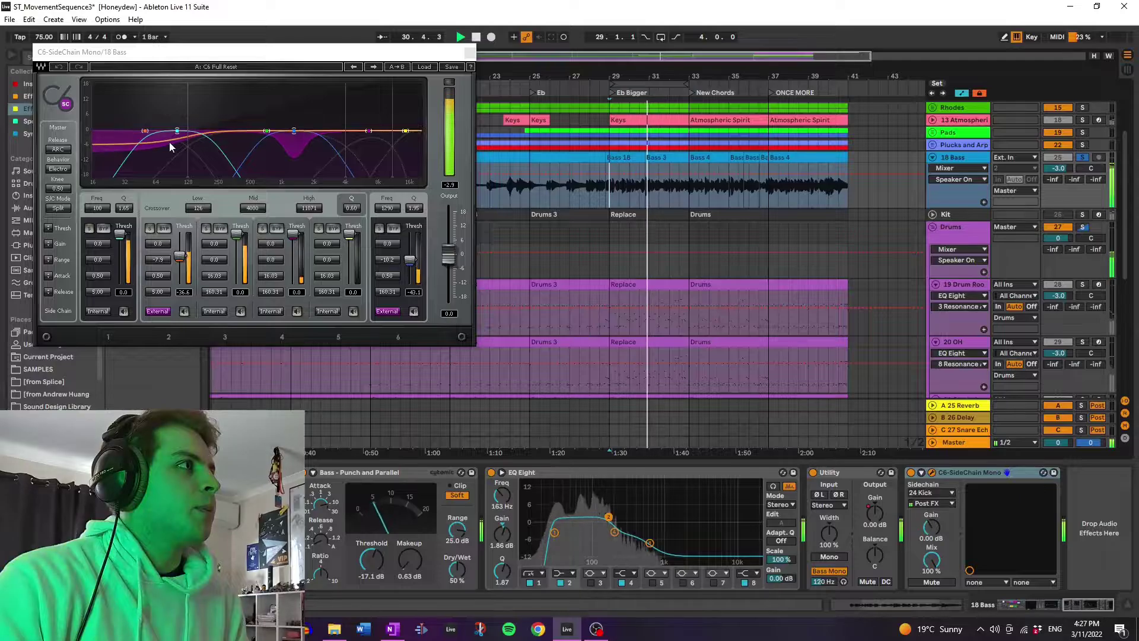
key(space)
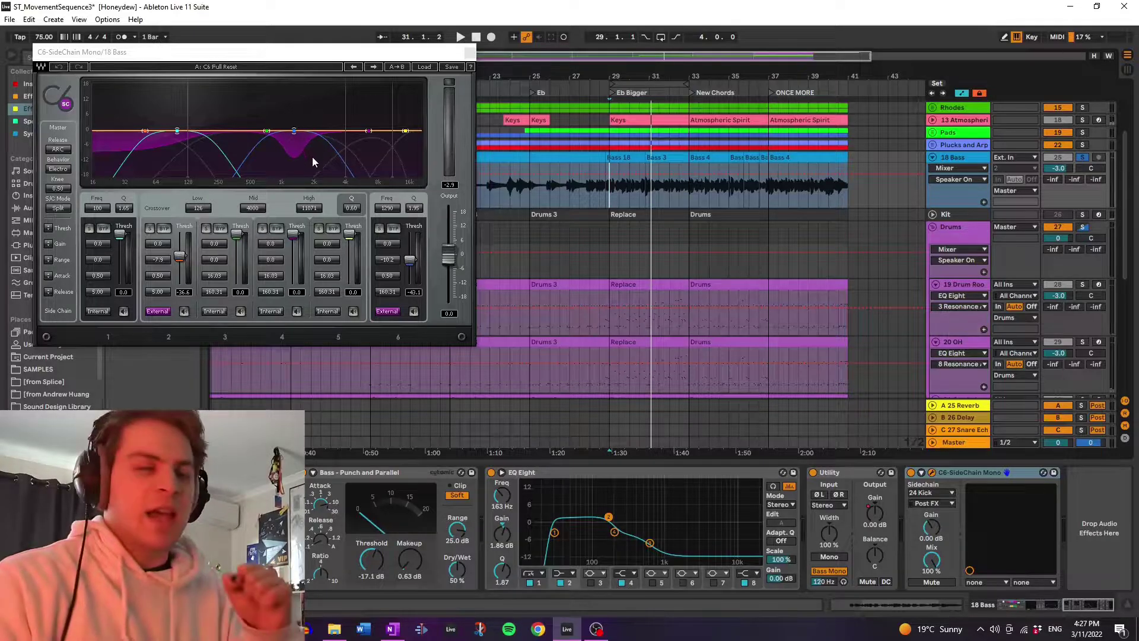
click(931, 472)
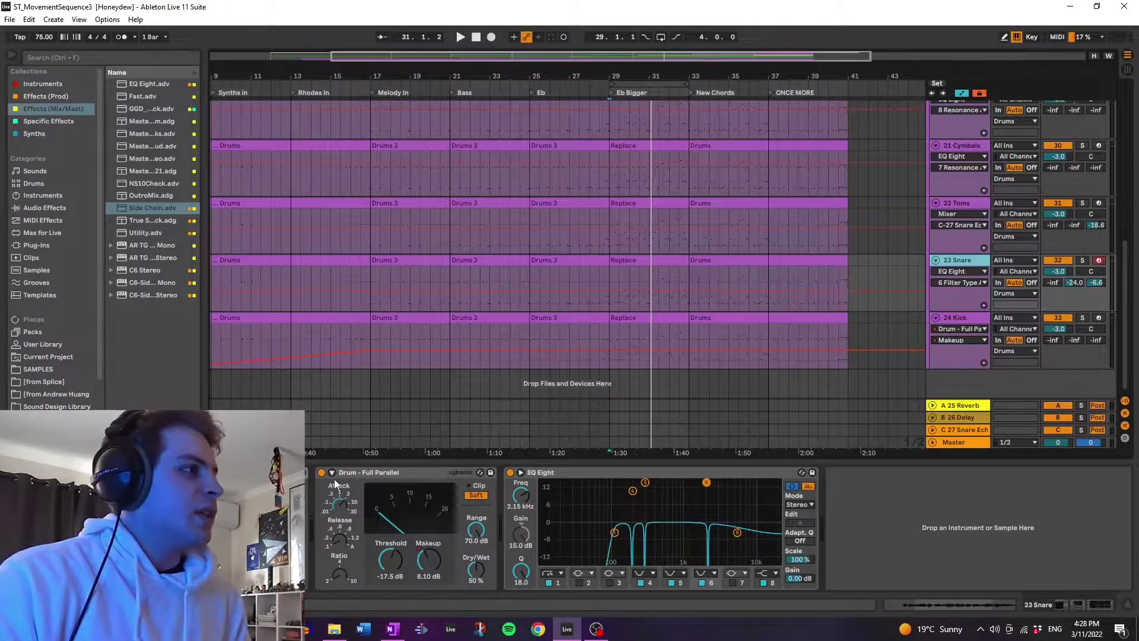
Review the Snare track's Drum - Full Parallel compressor and its EQ Eight notches in the expanded view, collapsing the EQ again.
click(385, 472)
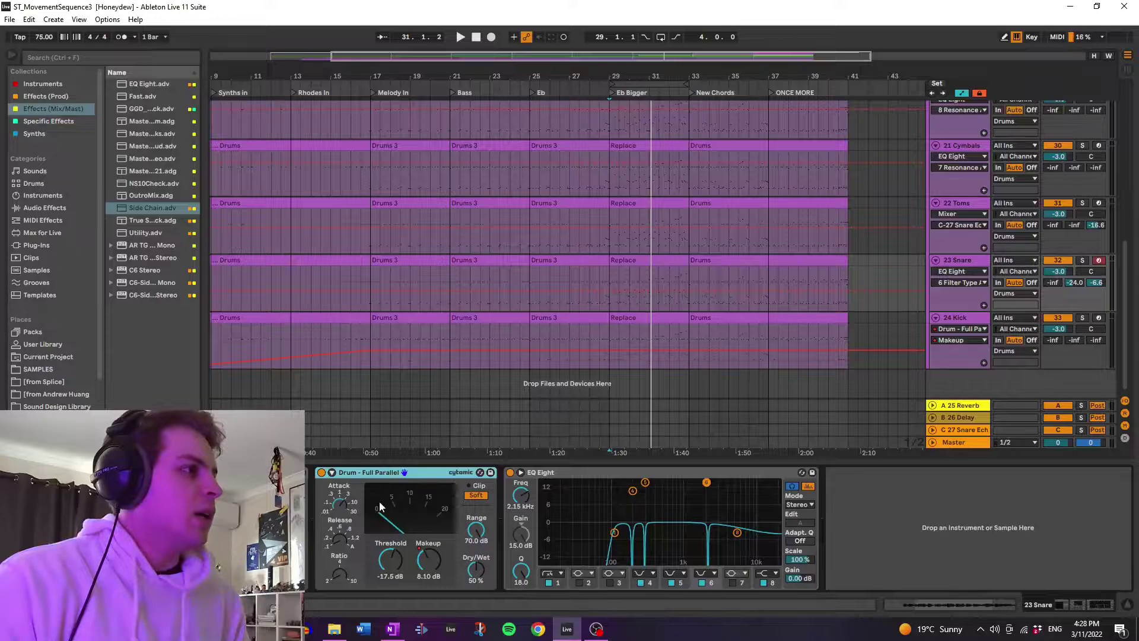
click(589, 472)
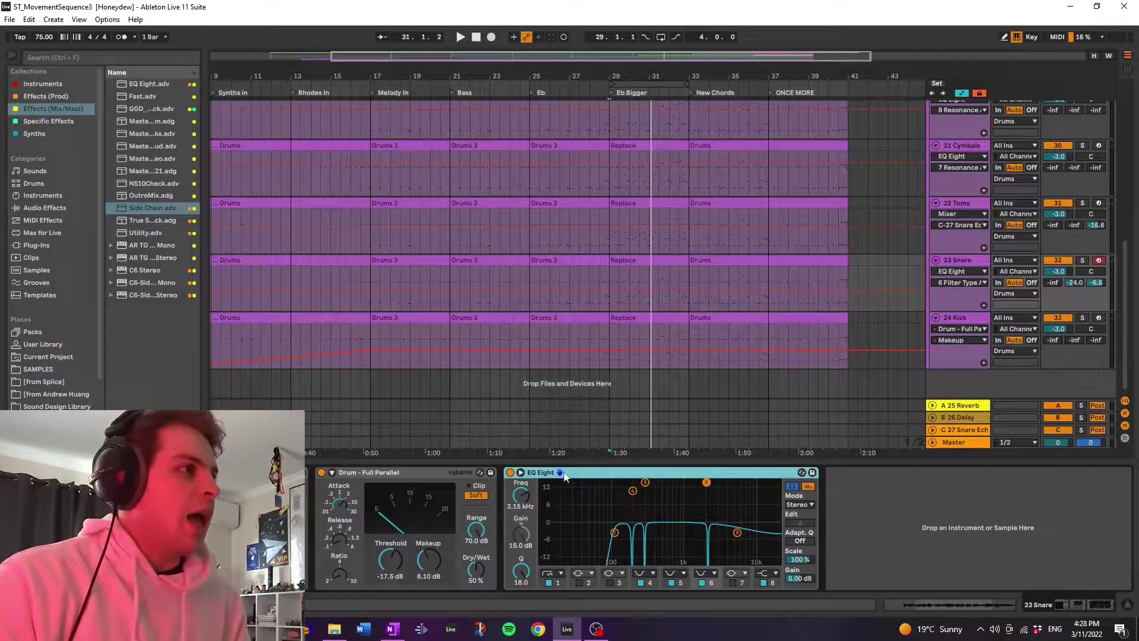
click(520, 472)
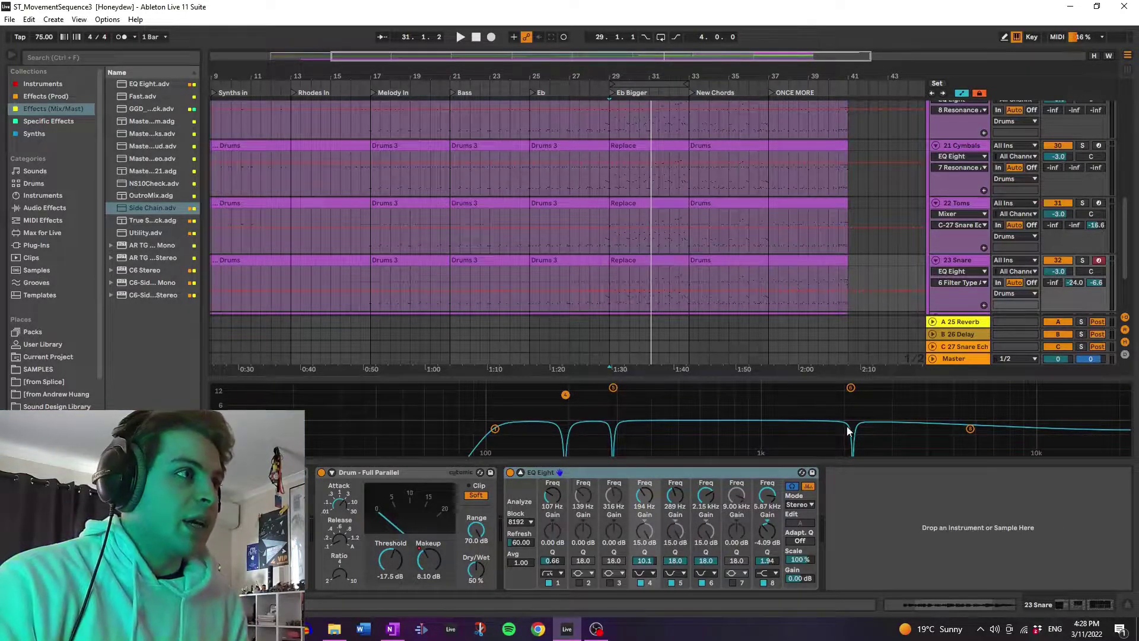
click(521, 473)
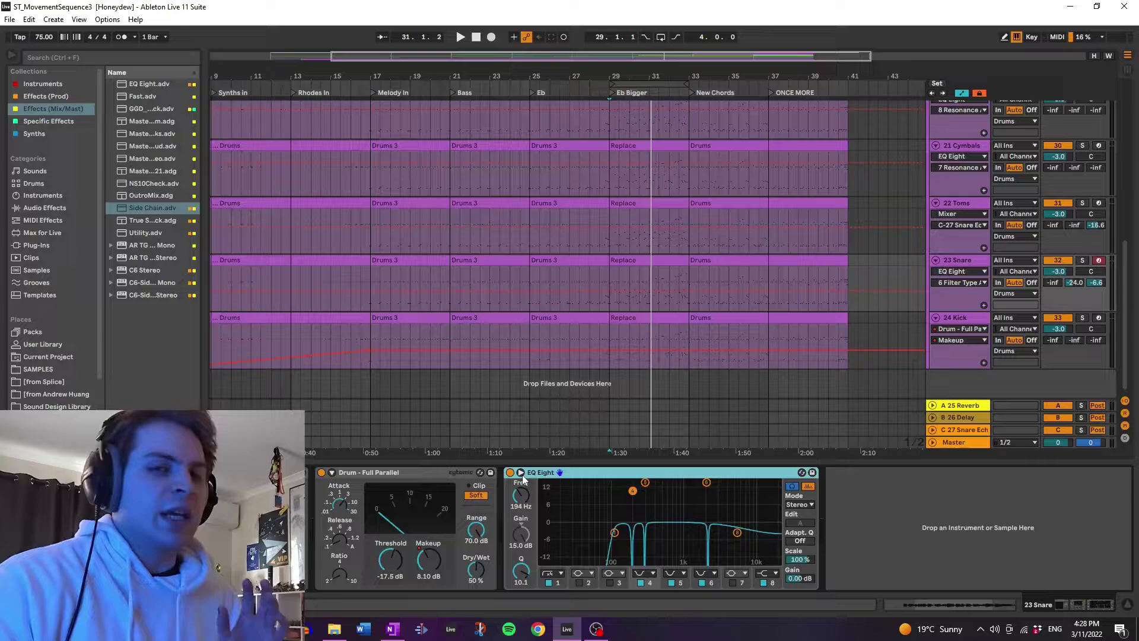
click(952, 262)
Select and solo the Toms track, browse its device chain, and expand the first EQ Eight to examine its notches.
scroll(953, 261, up, 1)
click(974, 230)
click(1082, 229)
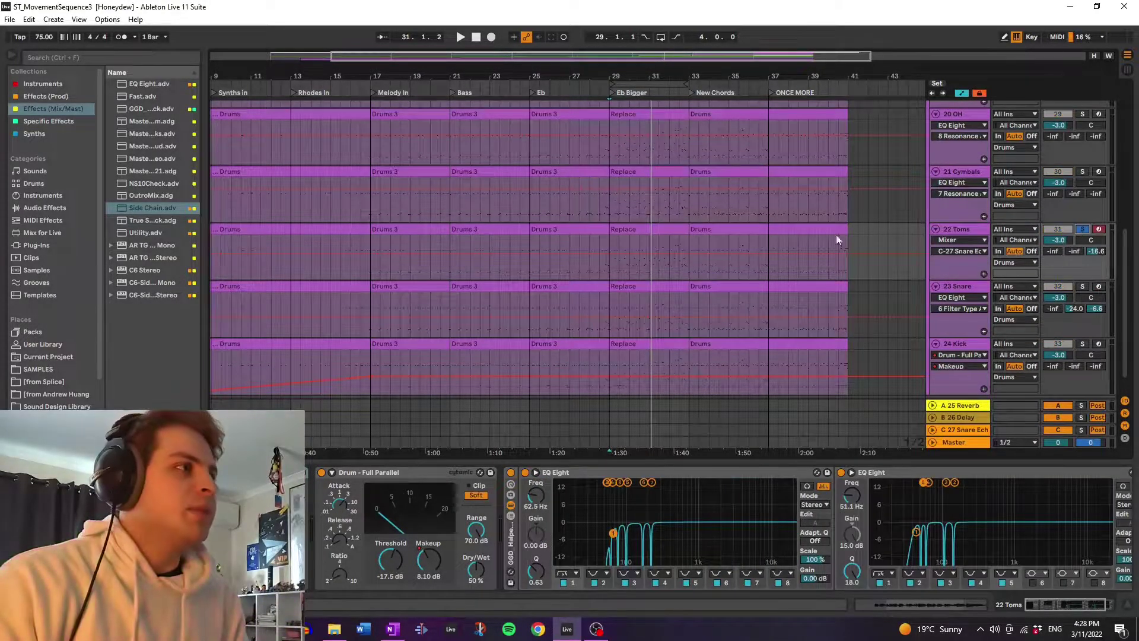
drag(1059, 600, 1066, 604)
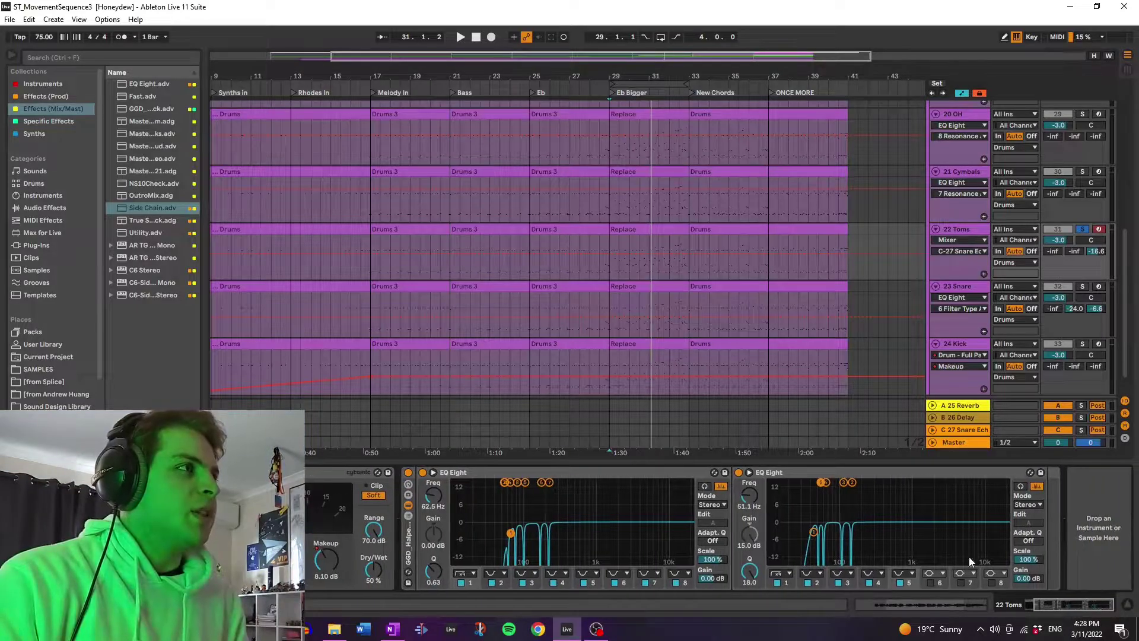
click(631, 289)
click(644, 231)
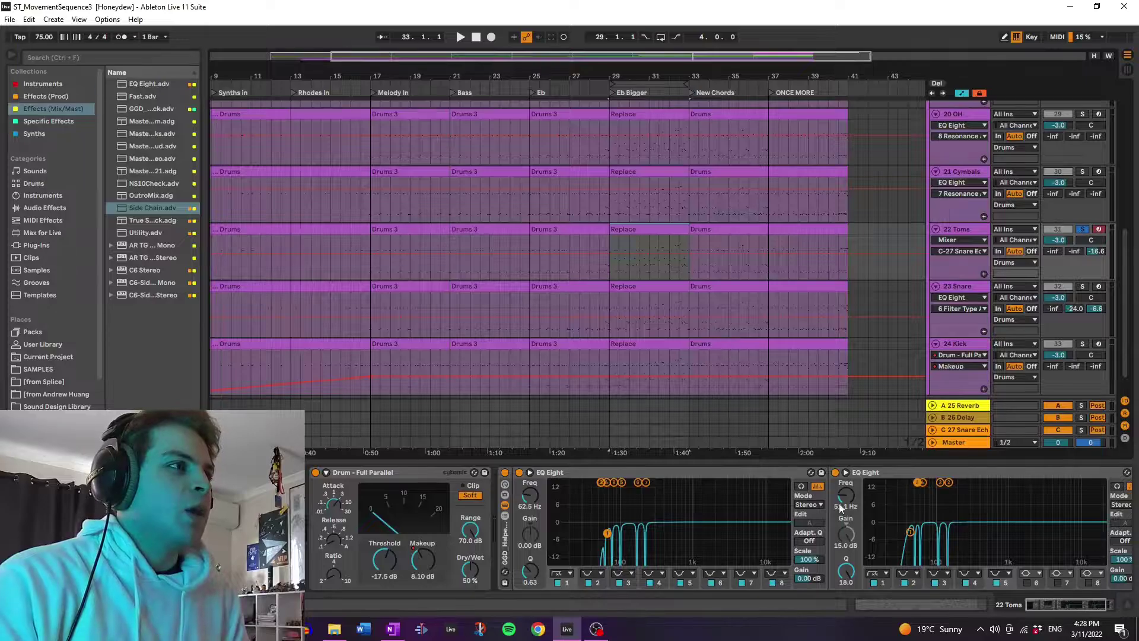
click(530, 472)
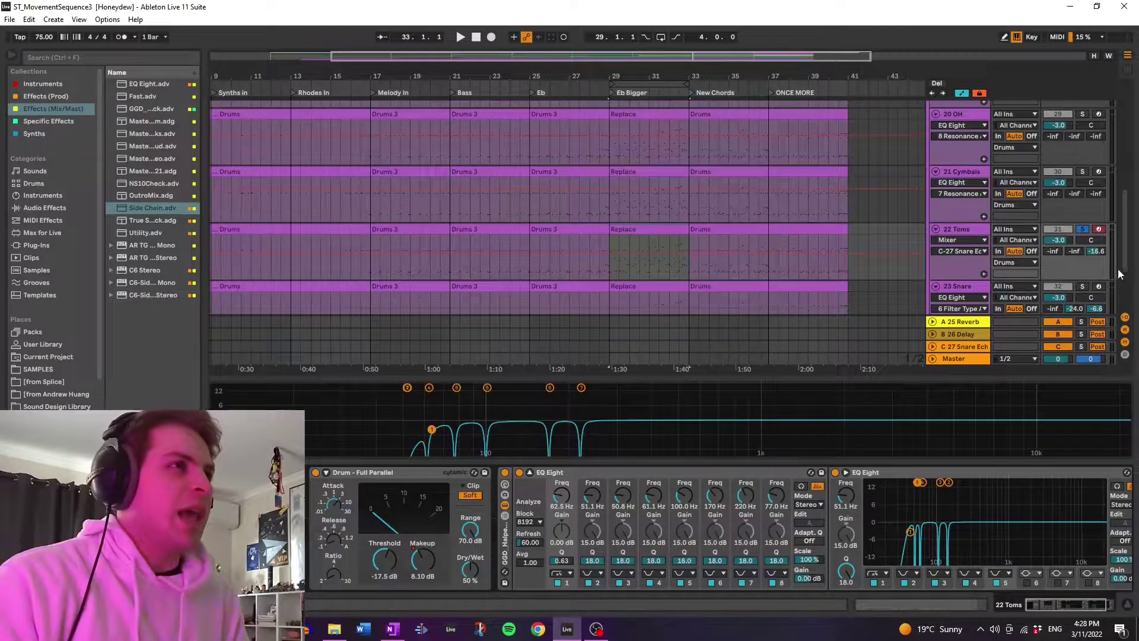
Audition the soloed Toms track from the Eb Bigger section, and place the insert marker at bar 32.3.
click(615, 272)
key(space)
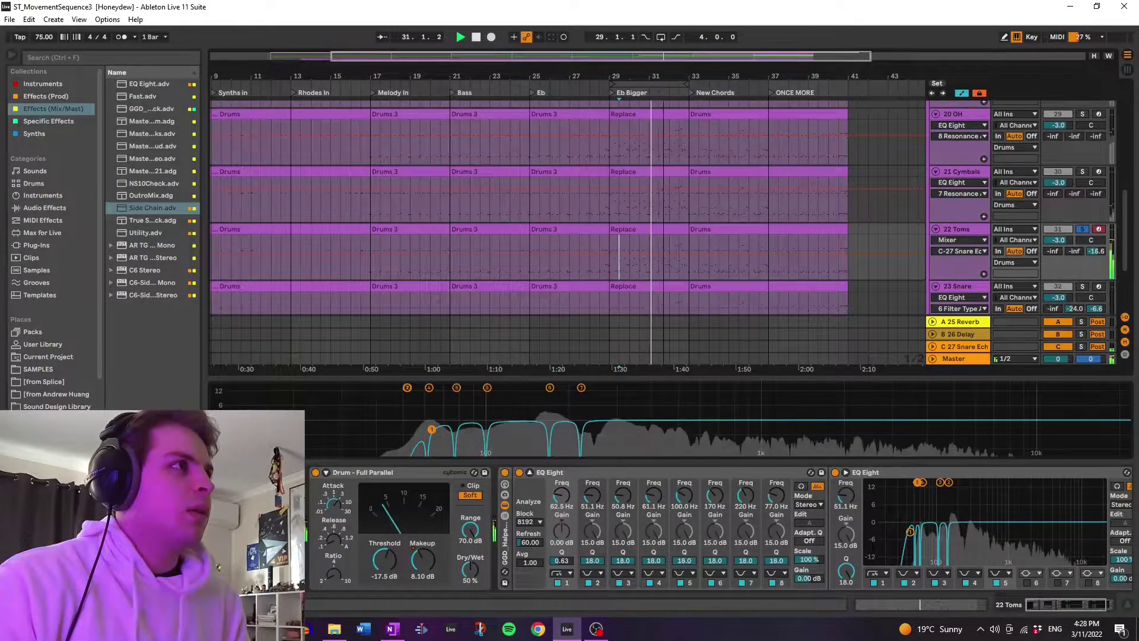
key(plus)
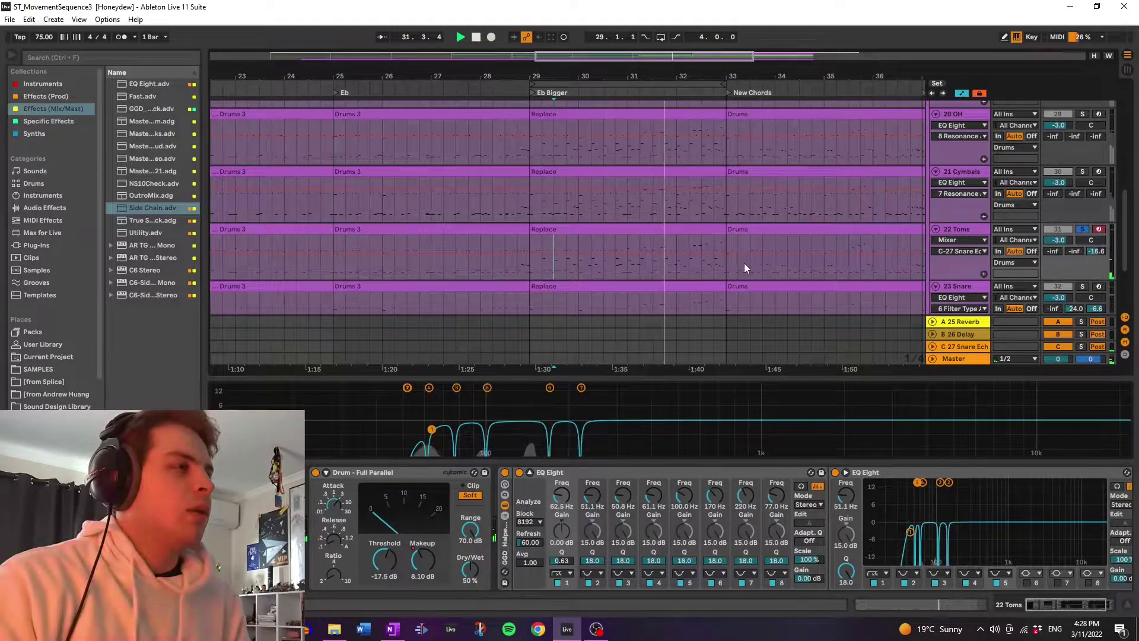
click(702, 276)
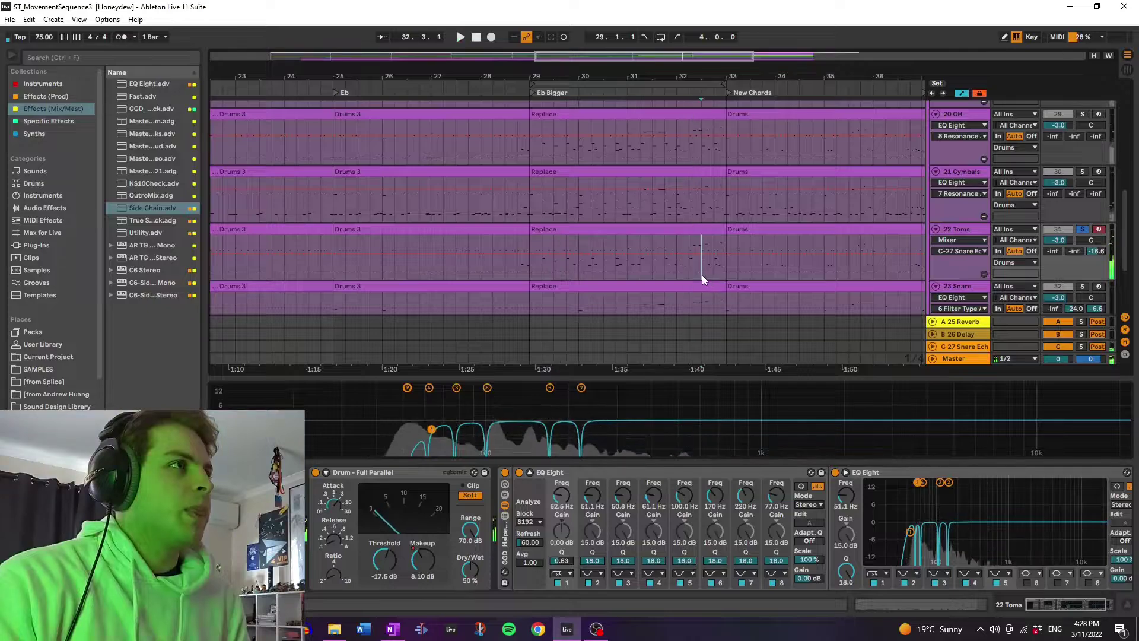
Bypass the Toms track's GGD_HalpernTomsEQ rack, play the fill into New Chords without it, and switch the rack back on.
click(505, 472)
key(space)
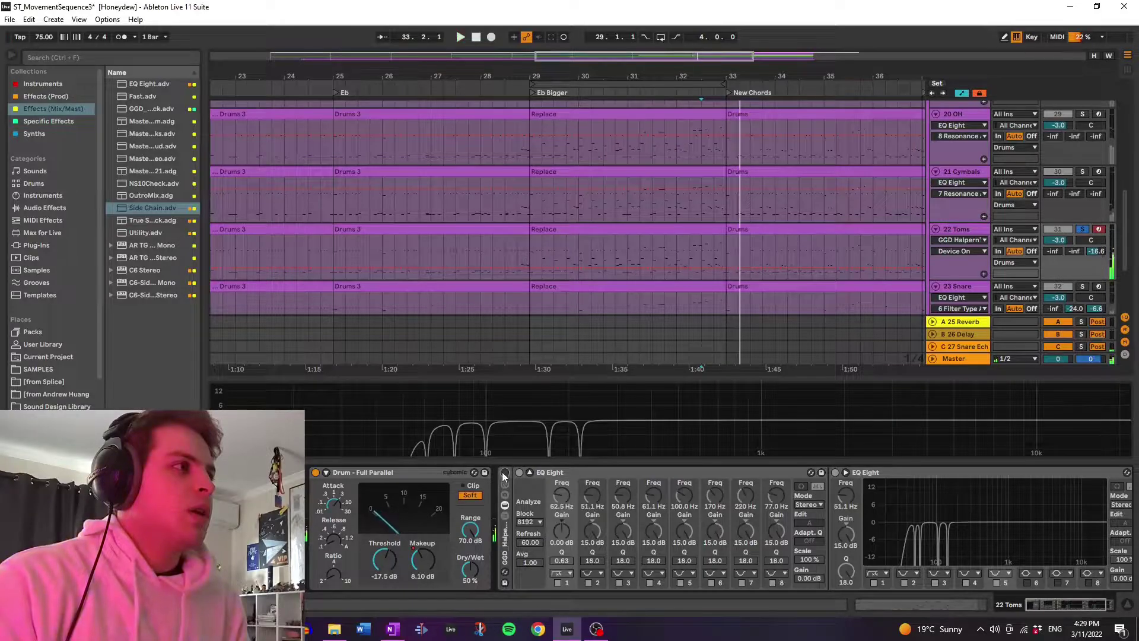
click(504, 474)
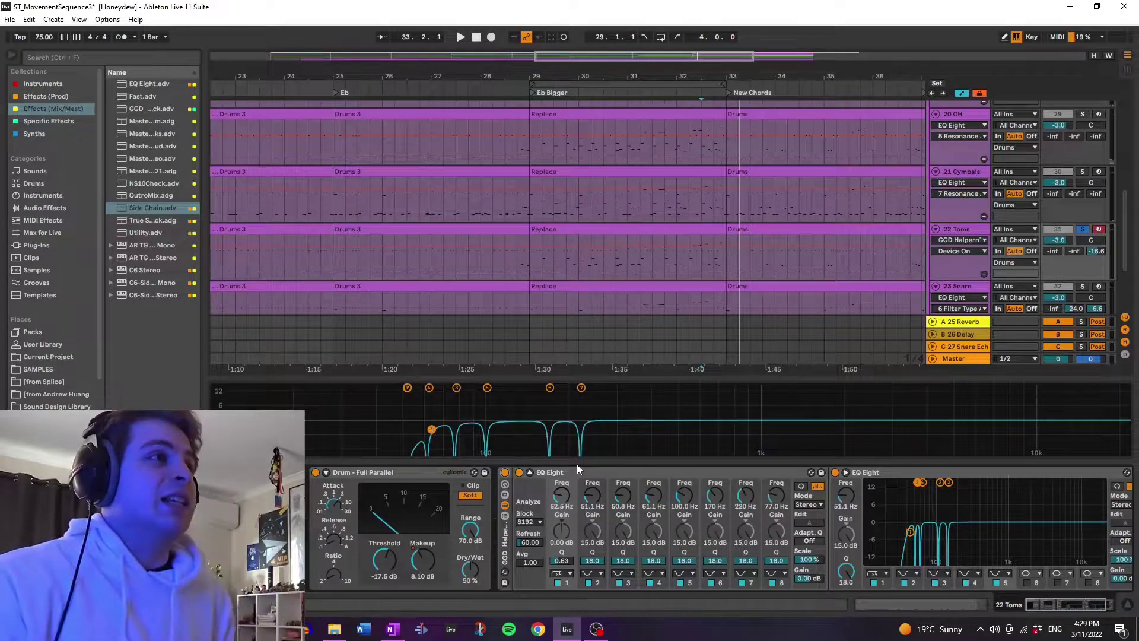
Collapse the Toms track's first EQ Eight, then inspect the GGD_HalpernTomsEQ rack's chain list and both EQs, hiding its device view toggle again.
click(537, 471)
click(530, 473)
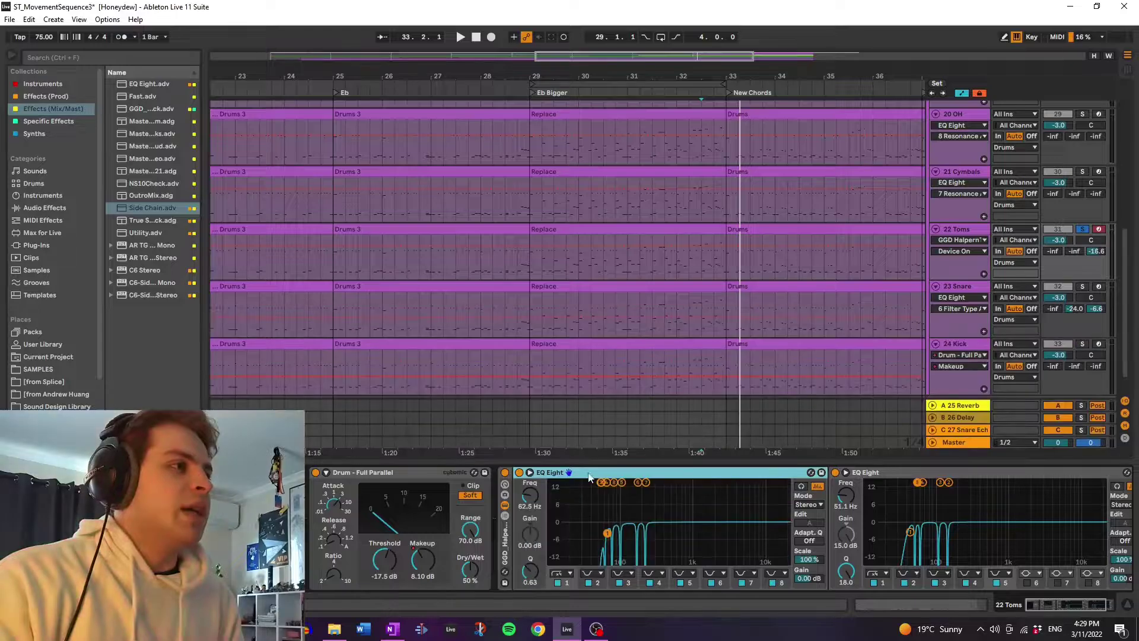
click(906, 471)
click(650, 472)
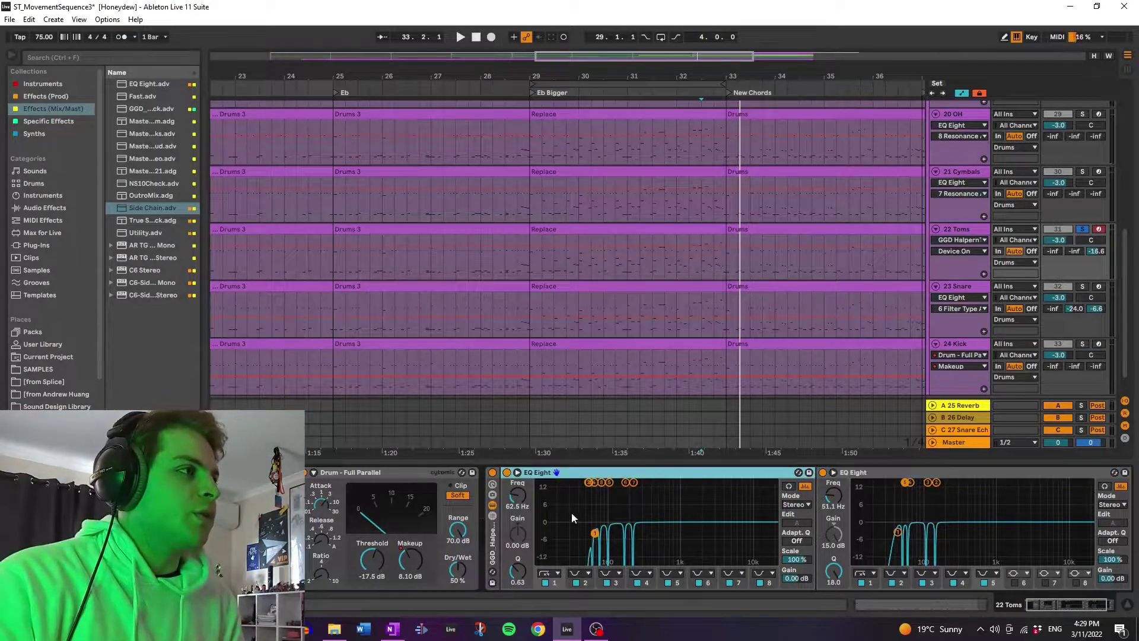
click(492, 517)
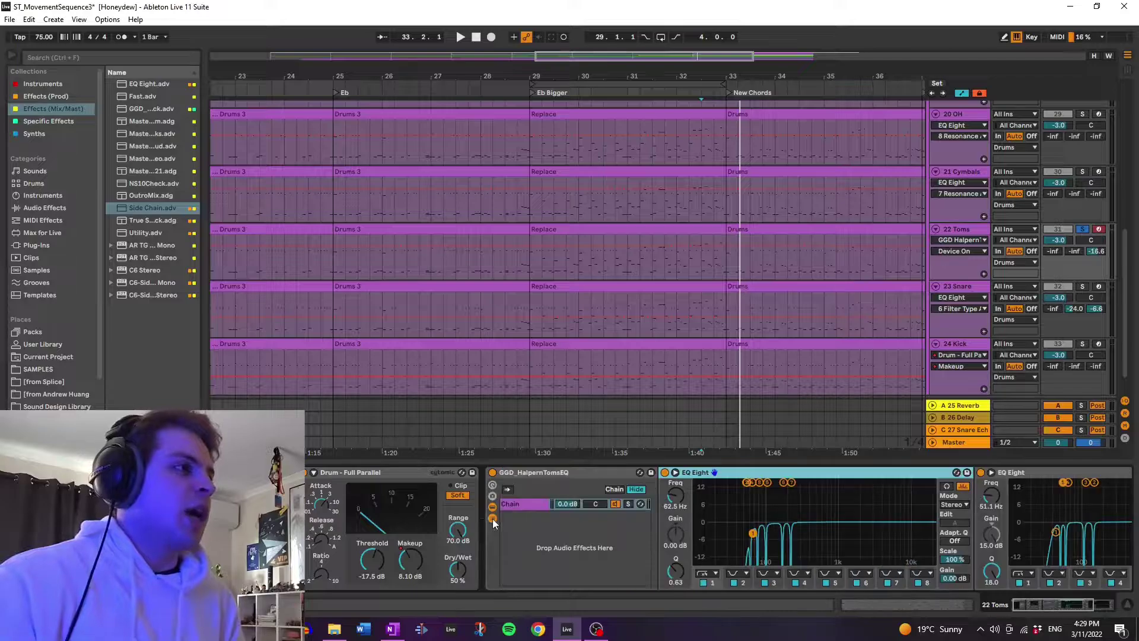
click(564, 476)
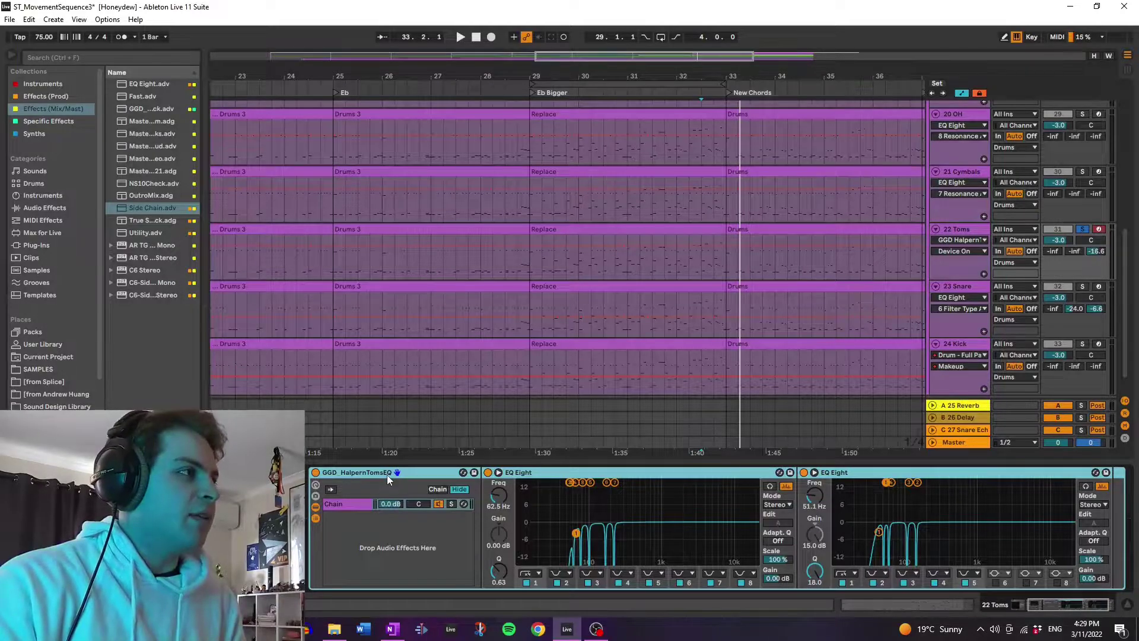
click(315, 515)
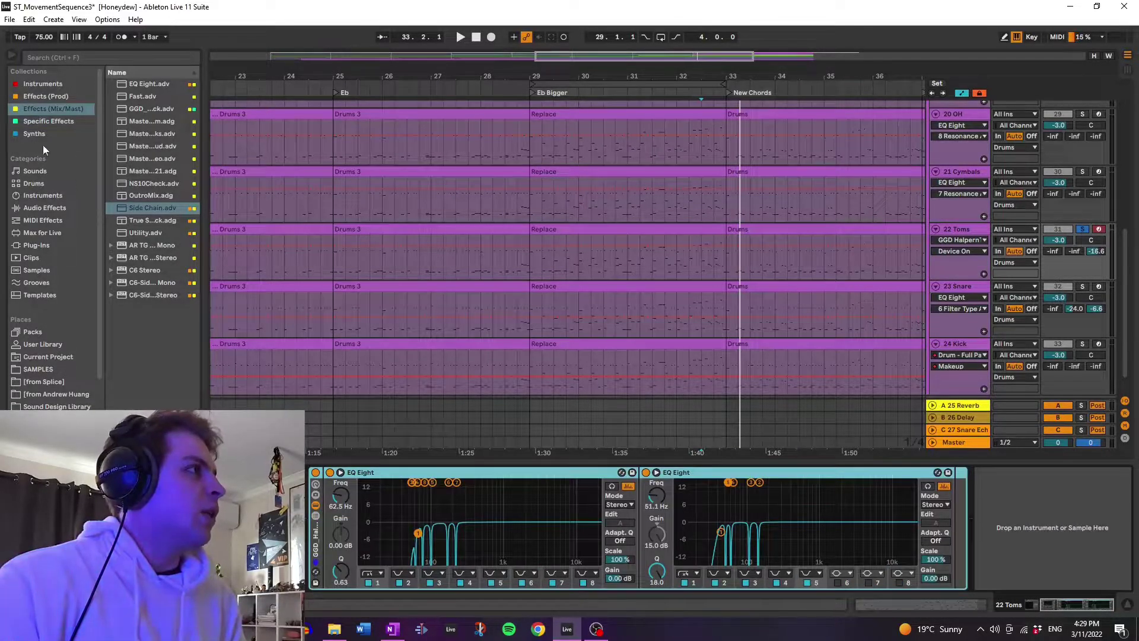
Search the audio effects for GGD, list the saved Audio Effect Rack presets with their full names readable, and clear the search.
click(45, 209)
click(91, 58)
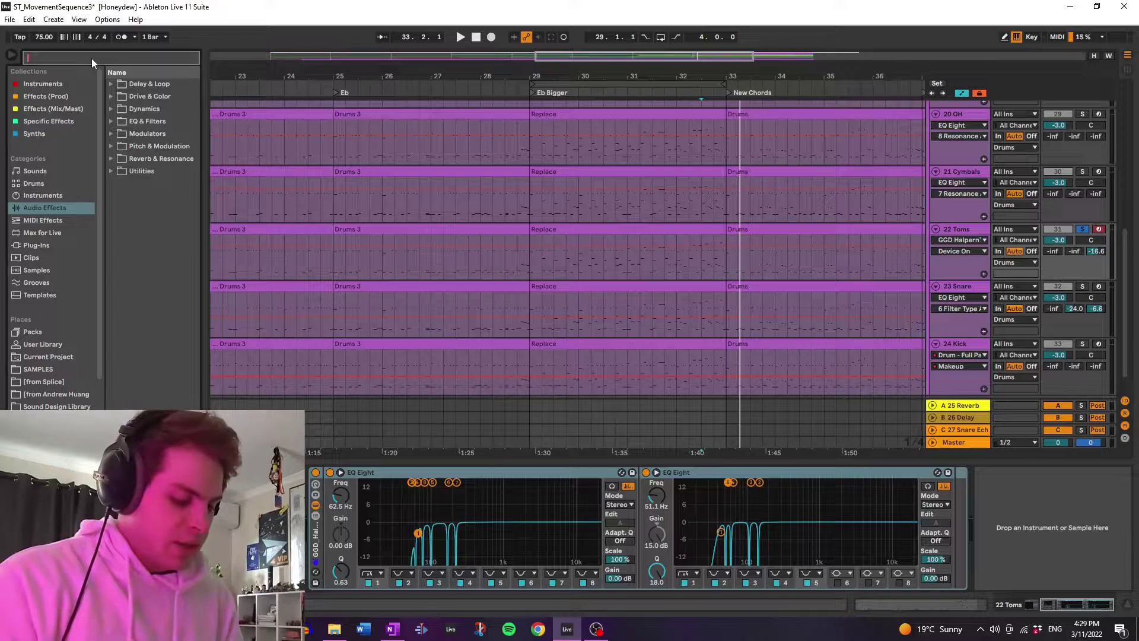
text(GGD)
click(141, 97)
click(161, 108)
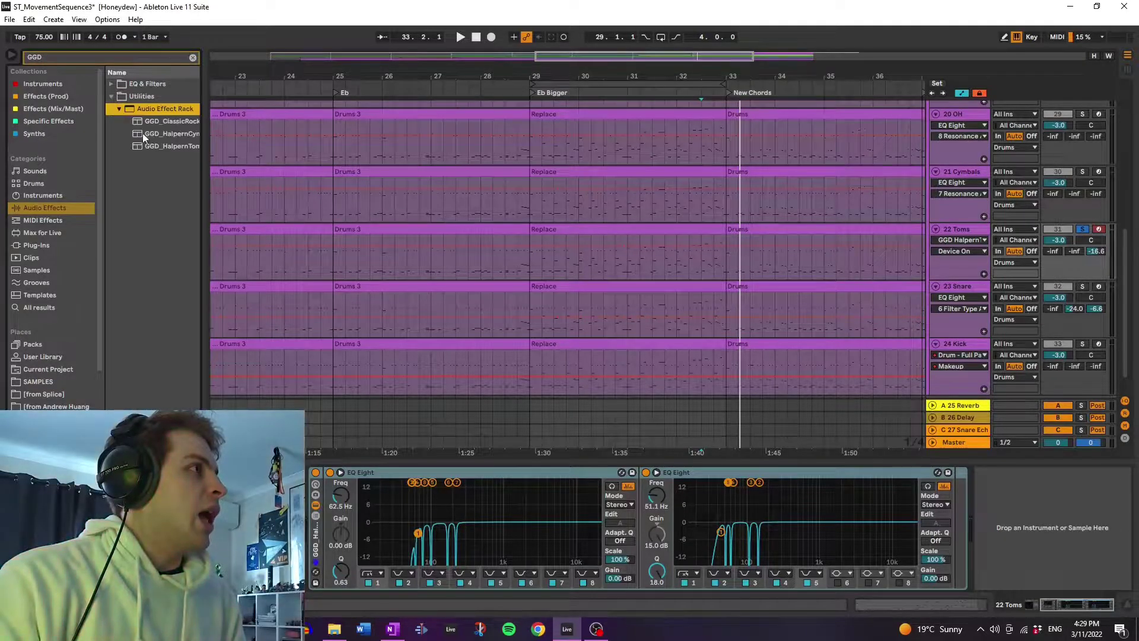
drag(207, 140, 235, 141)
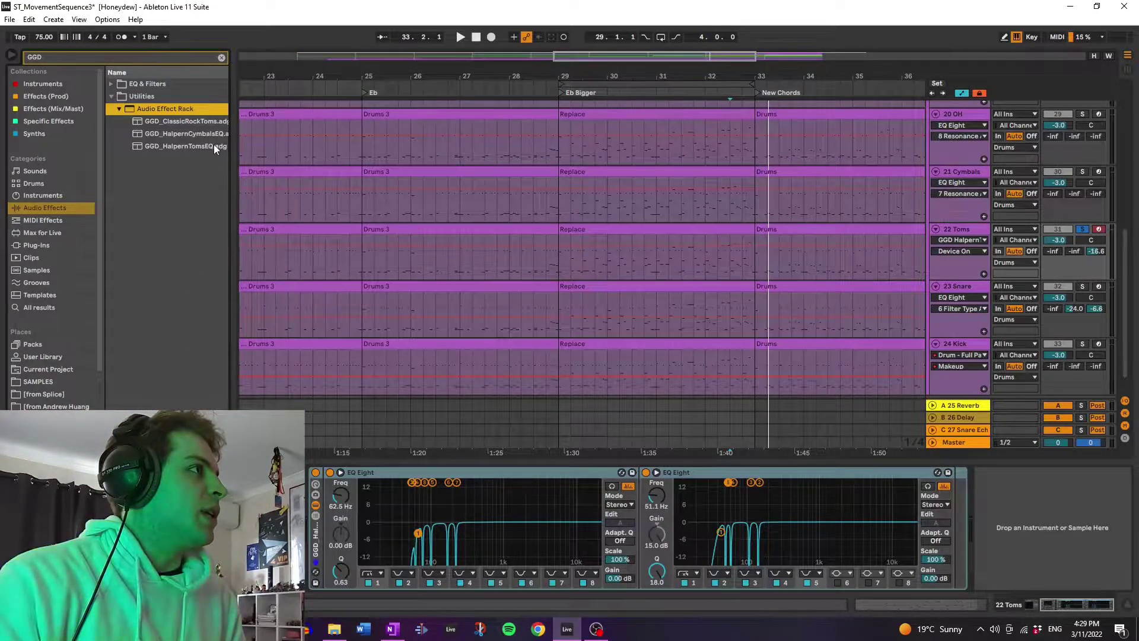
click(221, 57)
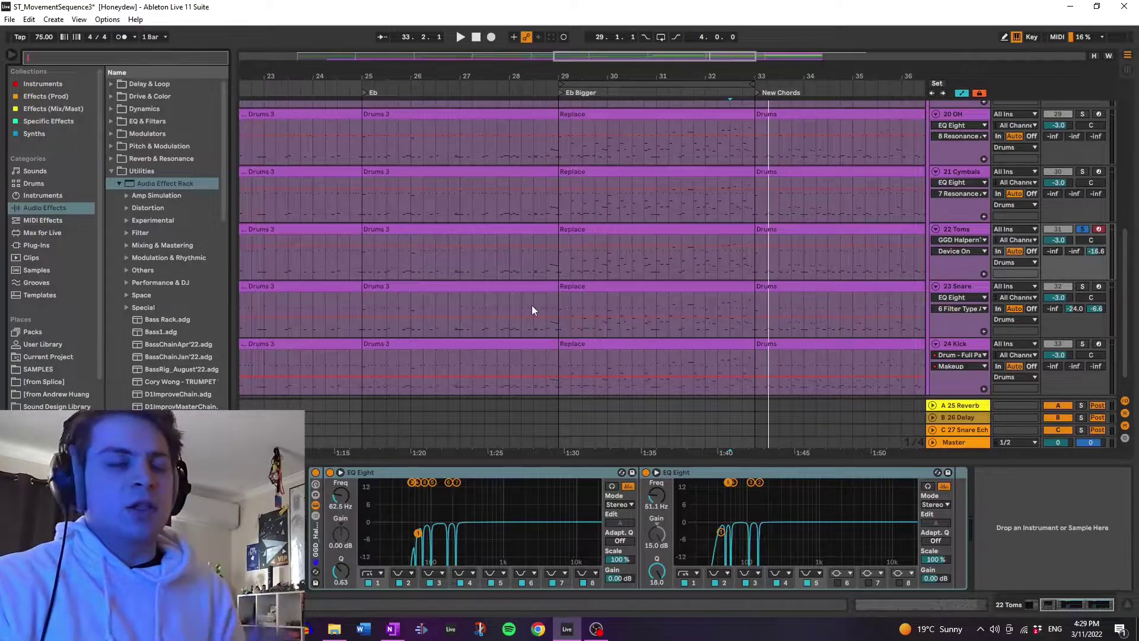
Select and solo the Cymbals track and examine its compressor, GGD_HalpernCymbalsEQ rack and both EQ Eights.
click(554, 322)
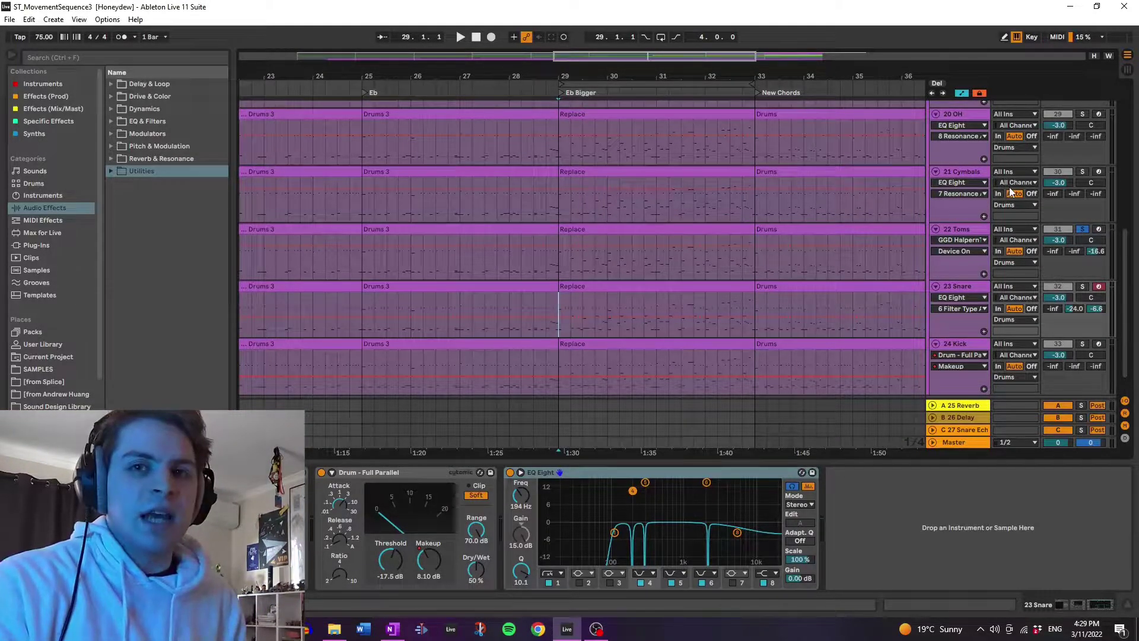
click(1047, 169)
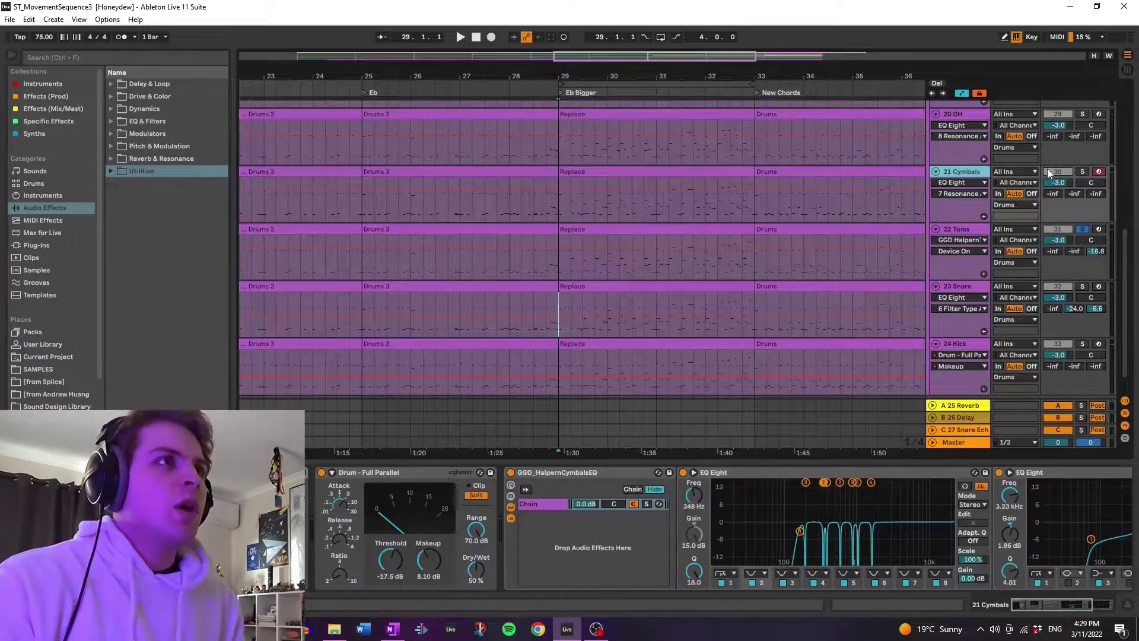
click(1063, 603)
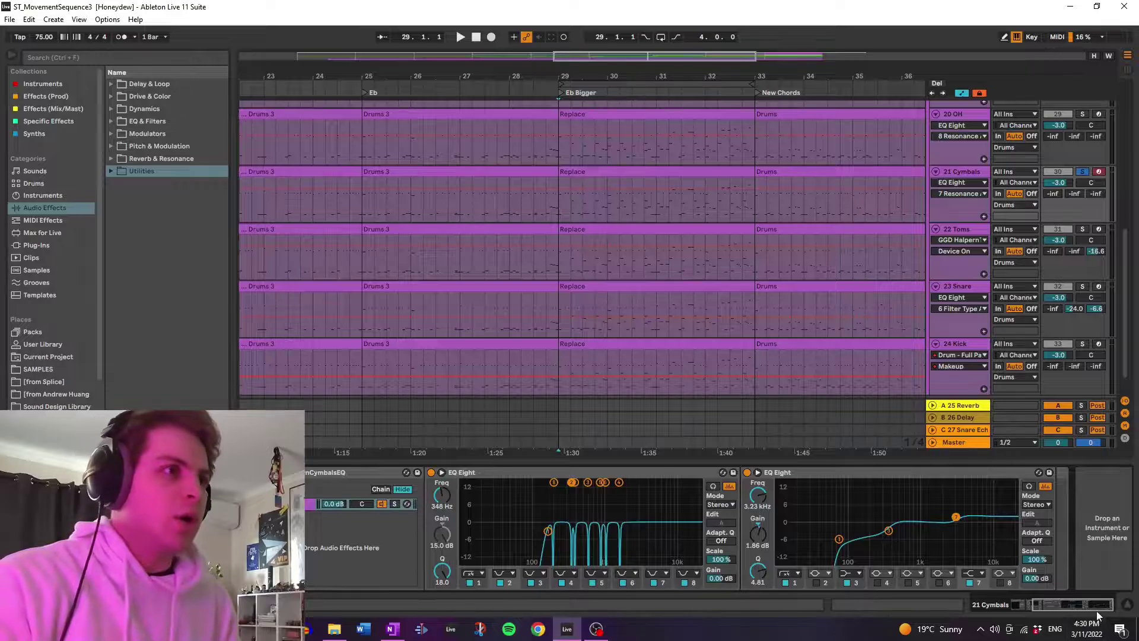
drag(1097, 610, 1062, 608)
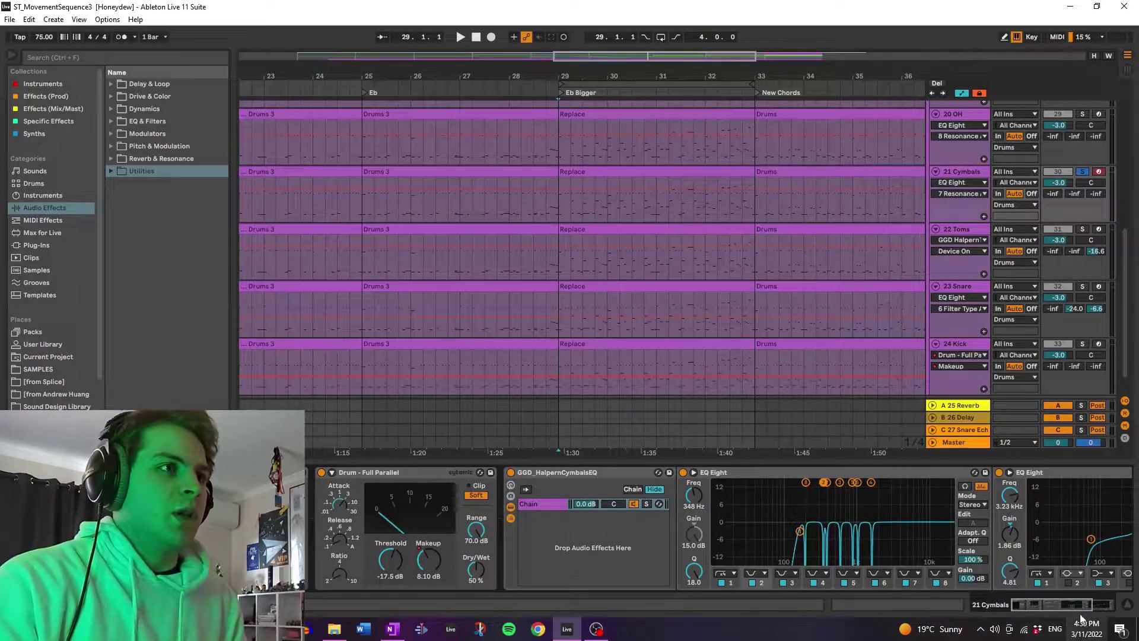
drag(1061, 609, 1082, 608)
Solo the OH track and the Drum Room track in turn, reviewing each one's Drum - Full Parallel compressor and EQ Eight curve.
scroll(1000, 197, up, 1)
scroll(1000, 197, up, 3)
click(1082, 166)
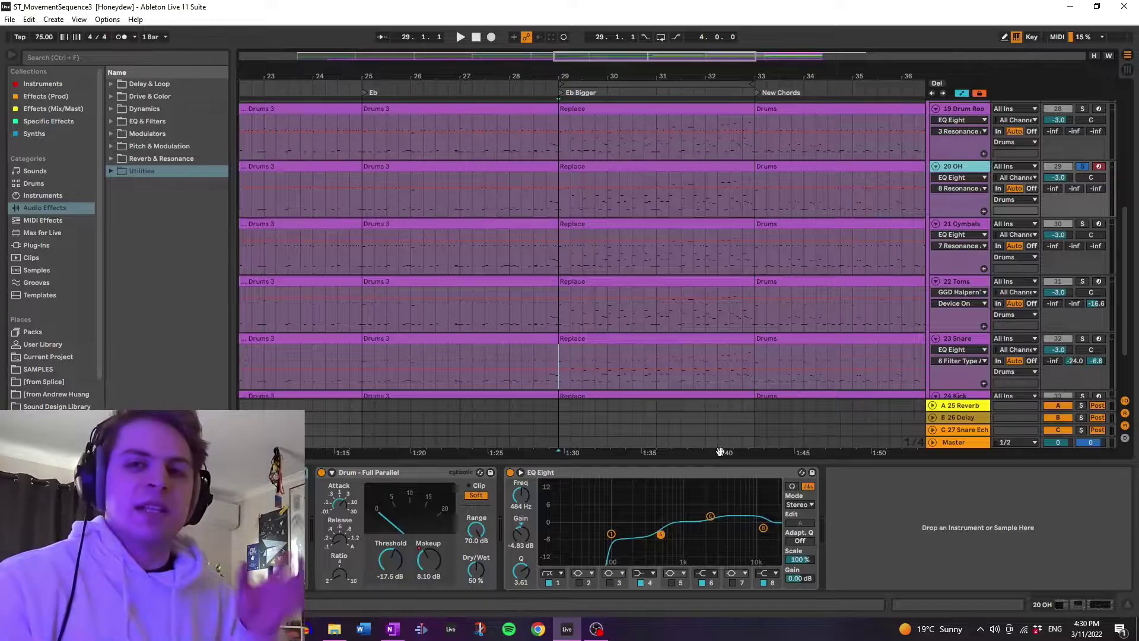
scroll(906, 304, up, 2)
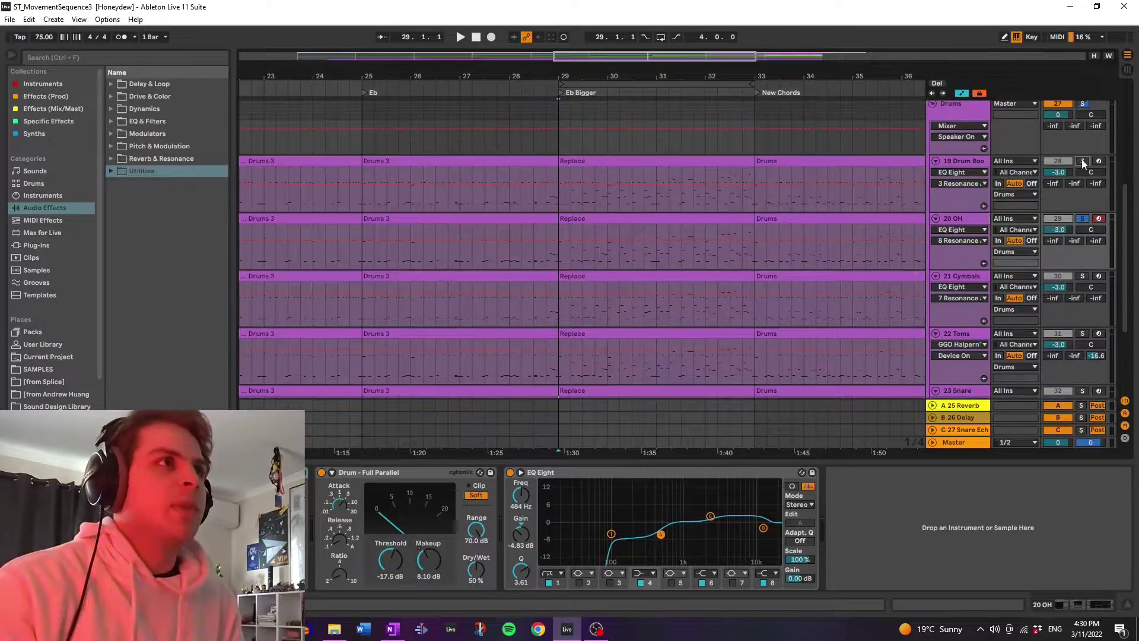
click(975, 162)
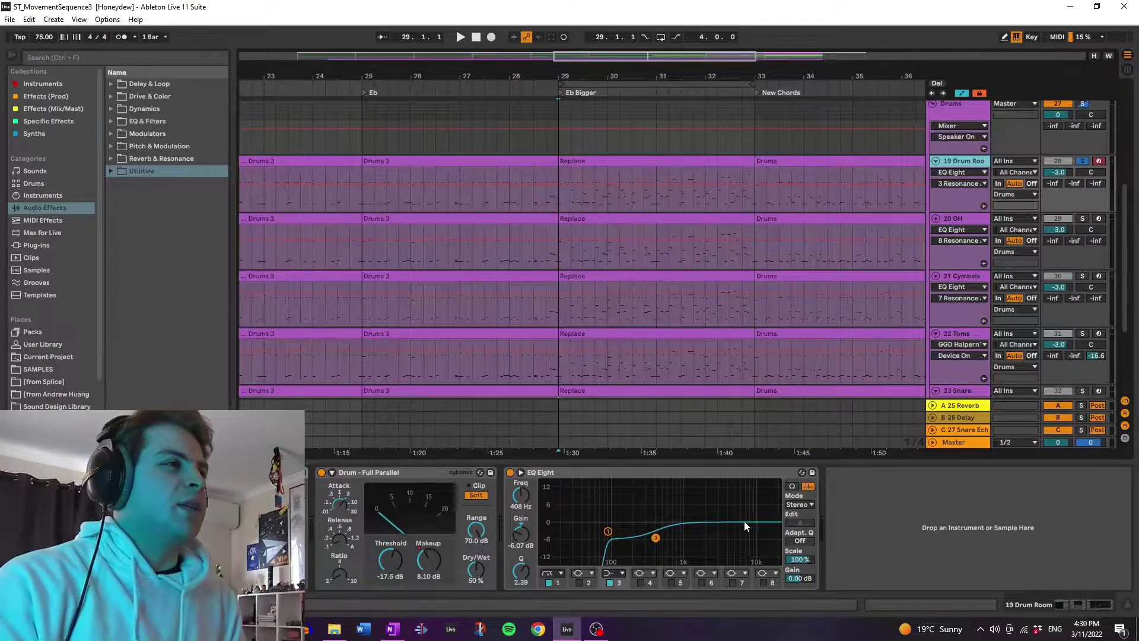
Replace the Drum Room solo with a solo of the whole Drums group, select the group and fold it.
scroll(949, 297, up, 1)
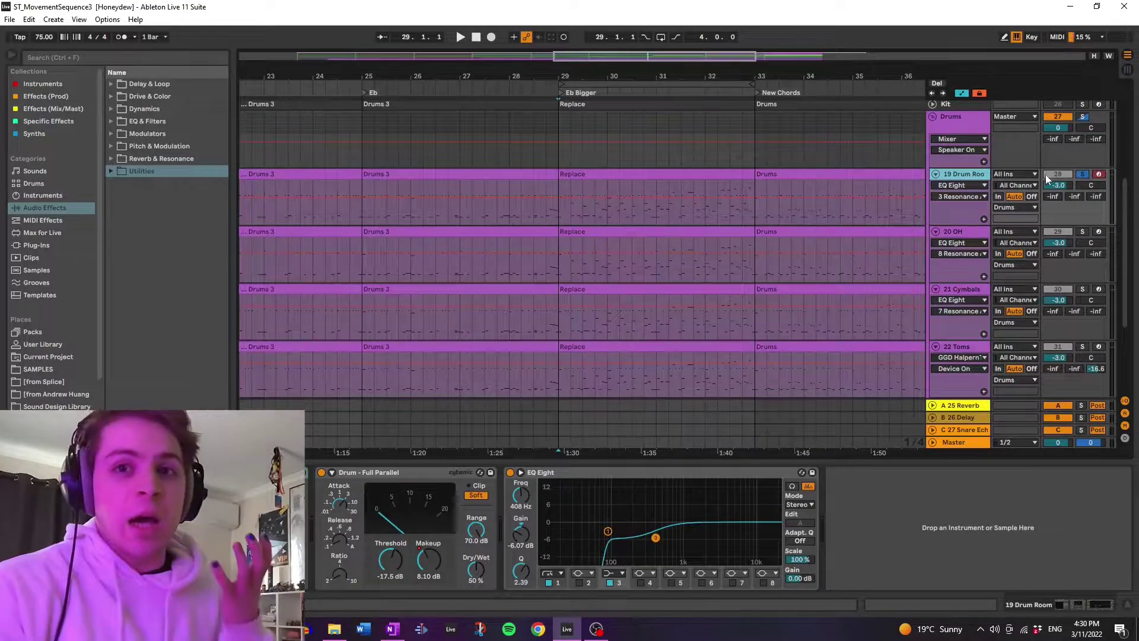
click(1083, 116)
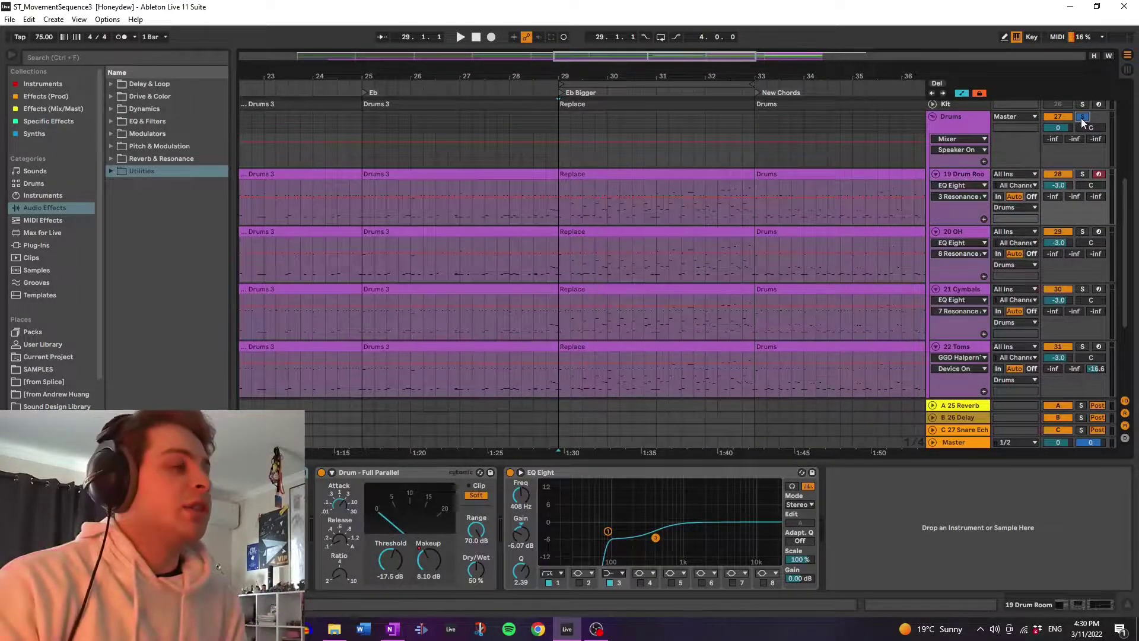
click(957, 128)
drag(680, 61, 714, 89)
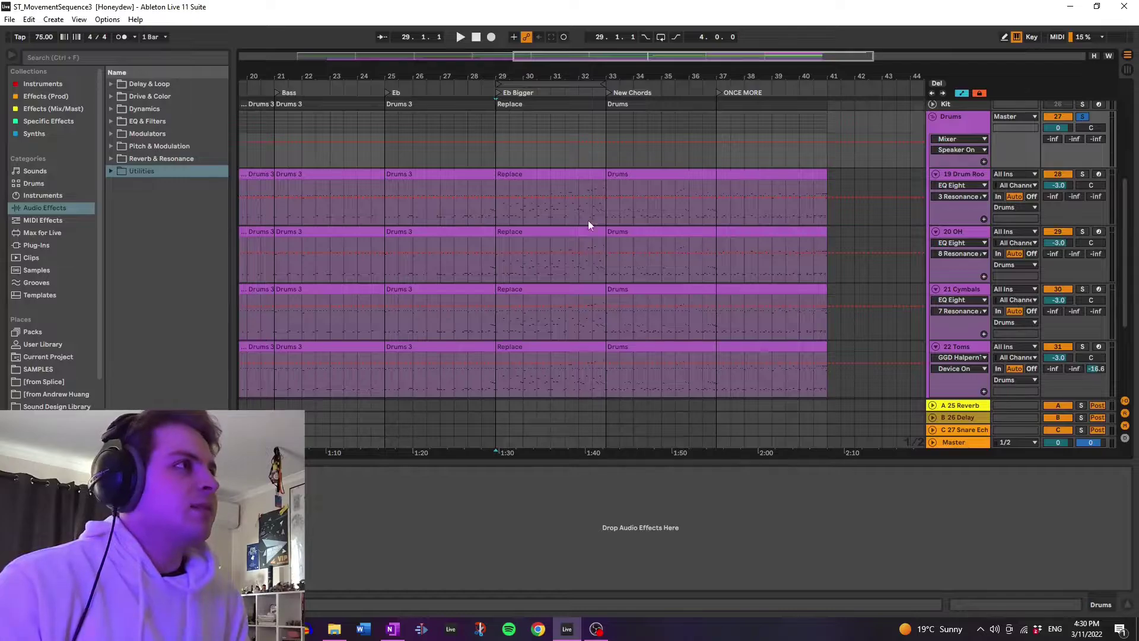
click(933, 117)
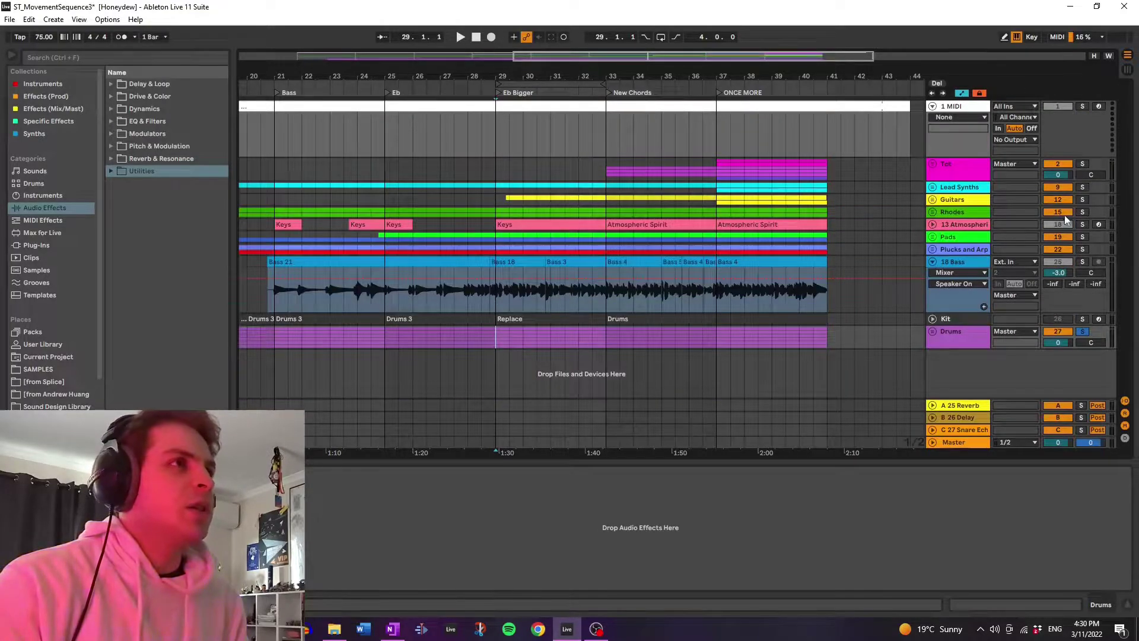
Unsolo the Drums group, play the full mix from New Chords past the end of the song, and stop at bar 42.
click(607, 337)
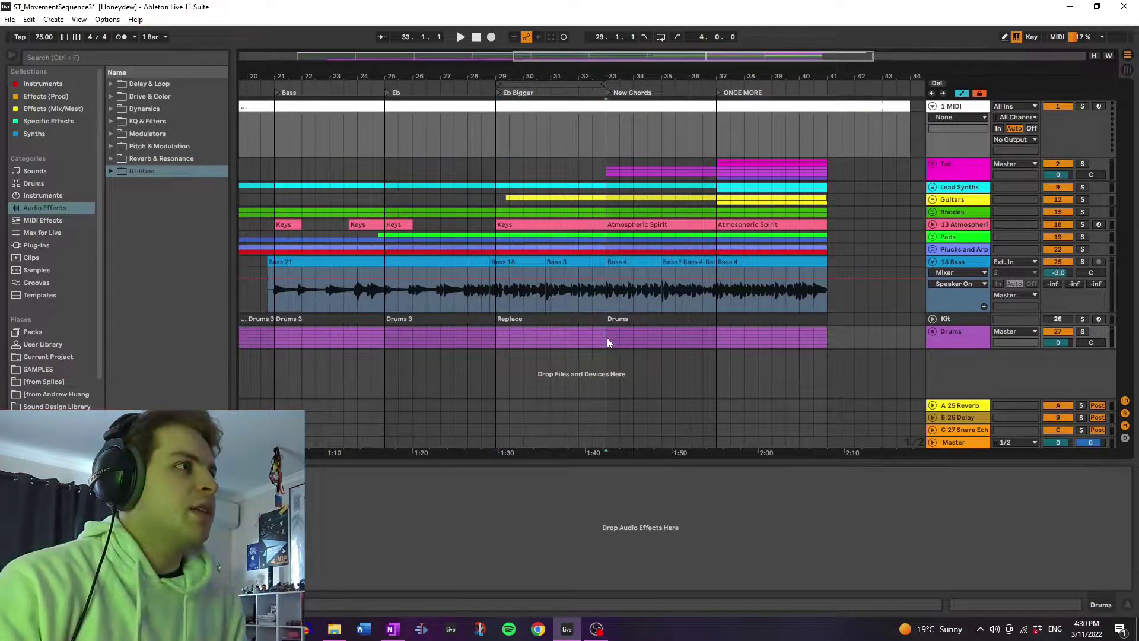
key(space)
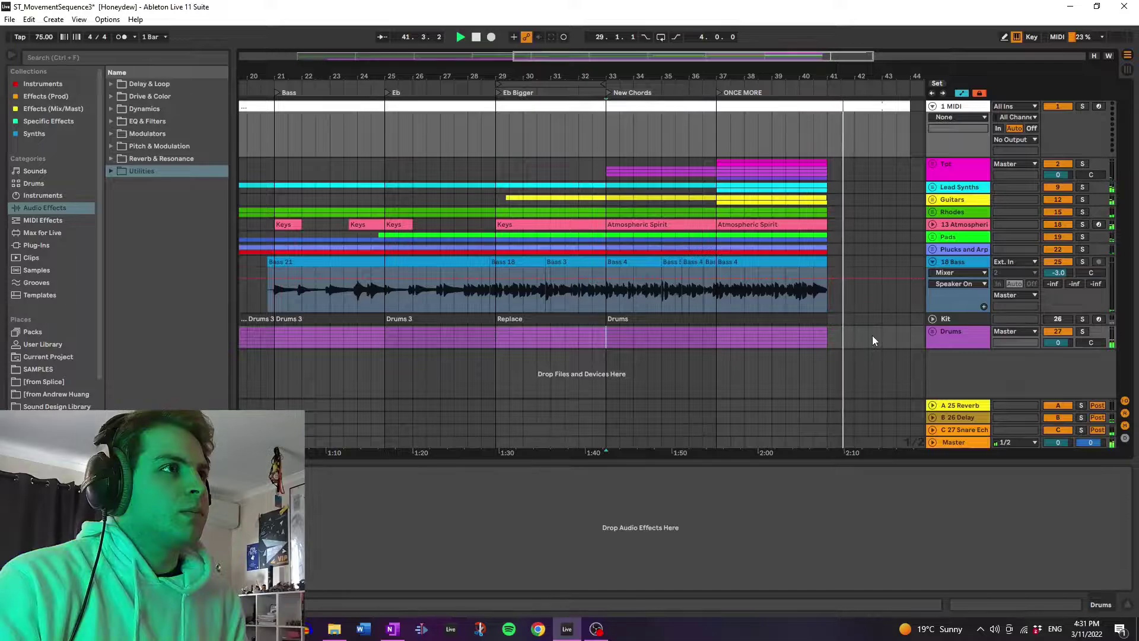
click(854, 339)
key(space)
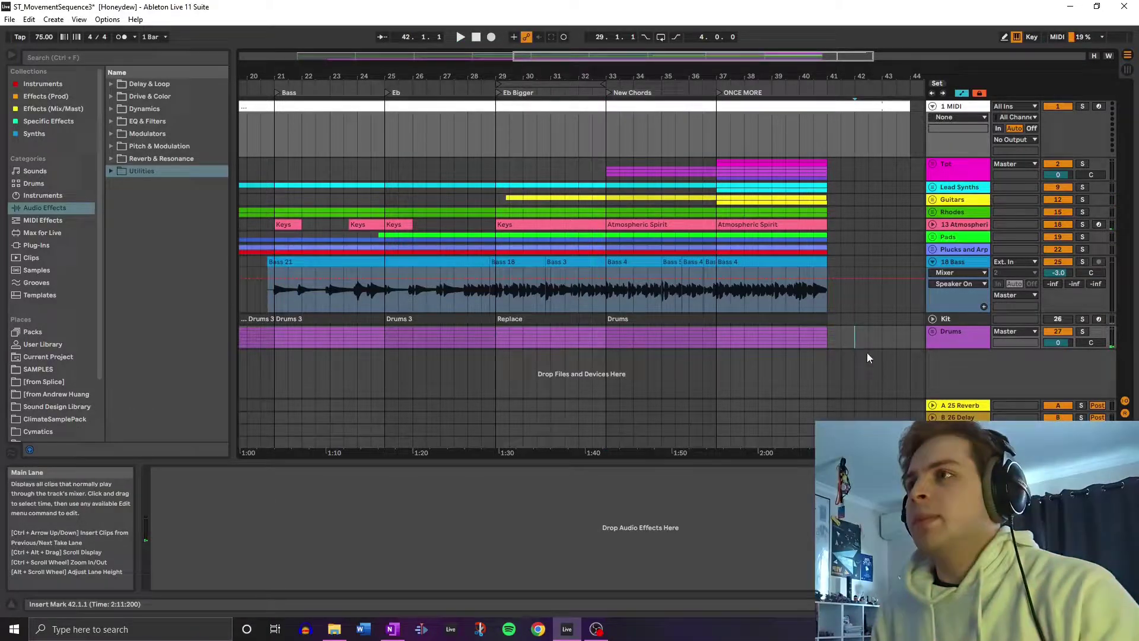
Inspect the Reverb device on return track A, review the Snare track's send levels in the Drums group, and fold return A.
click(932, 406)
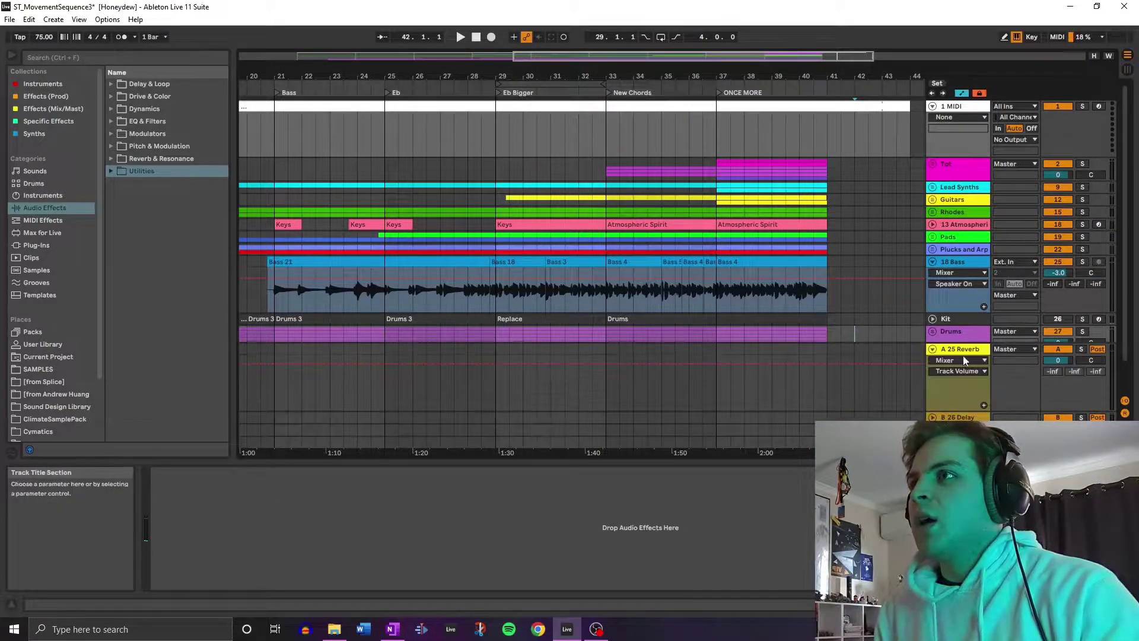
click(963, 355)
scroll(963, 353, down, 1)
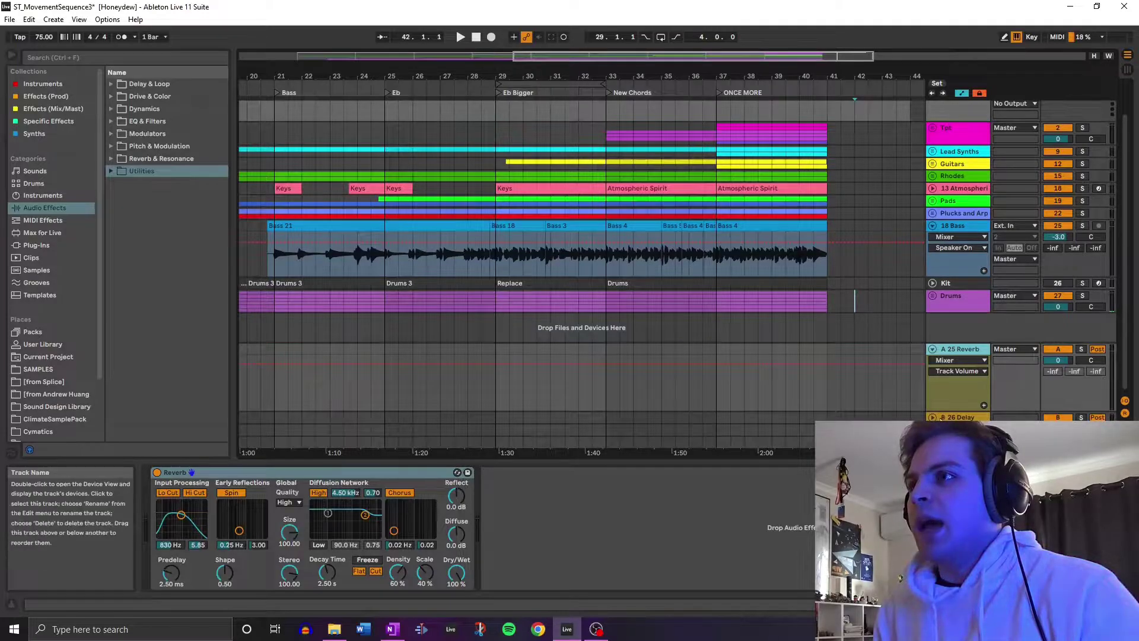
scroll(997, 356, down, 3)
scroll(973, 213, down, 2)
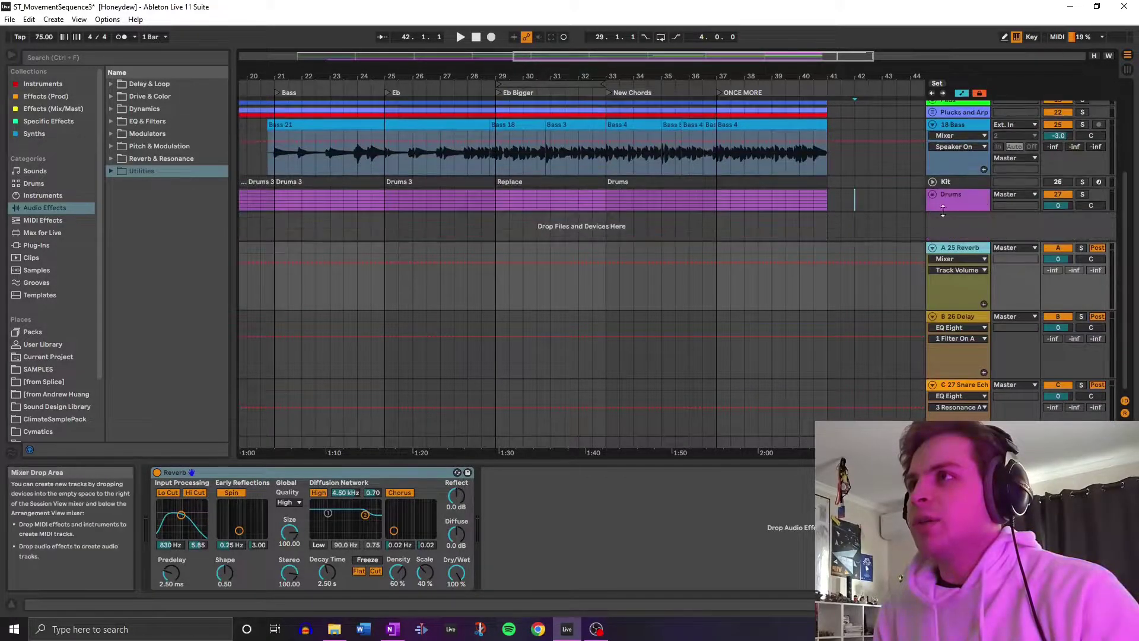
scroll(982, 192, down, 5)
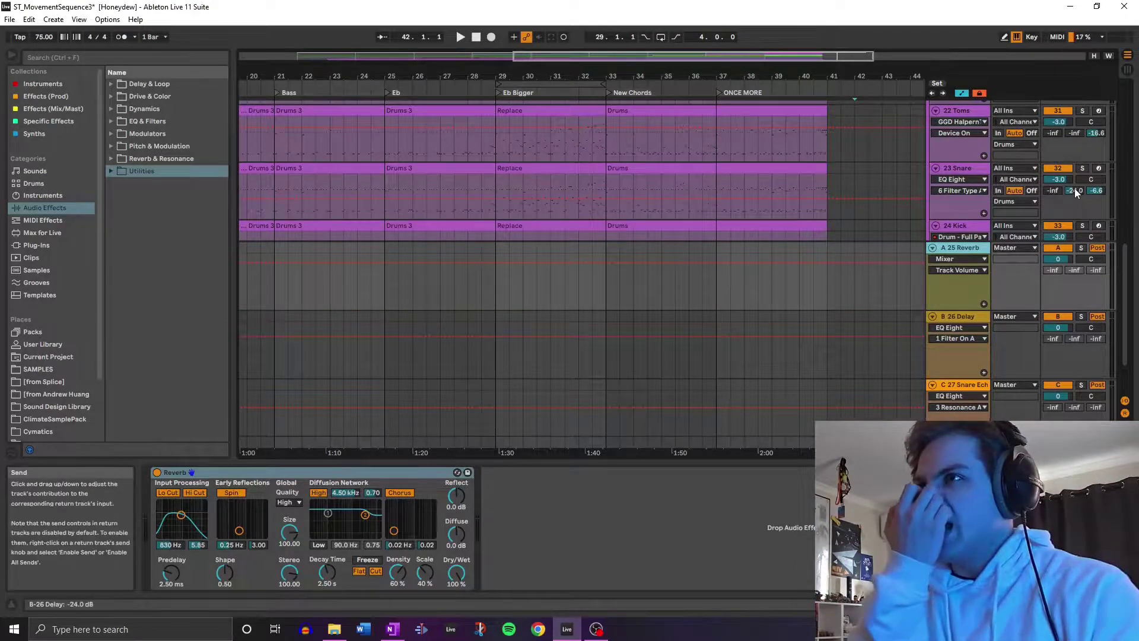
click(932, 247)
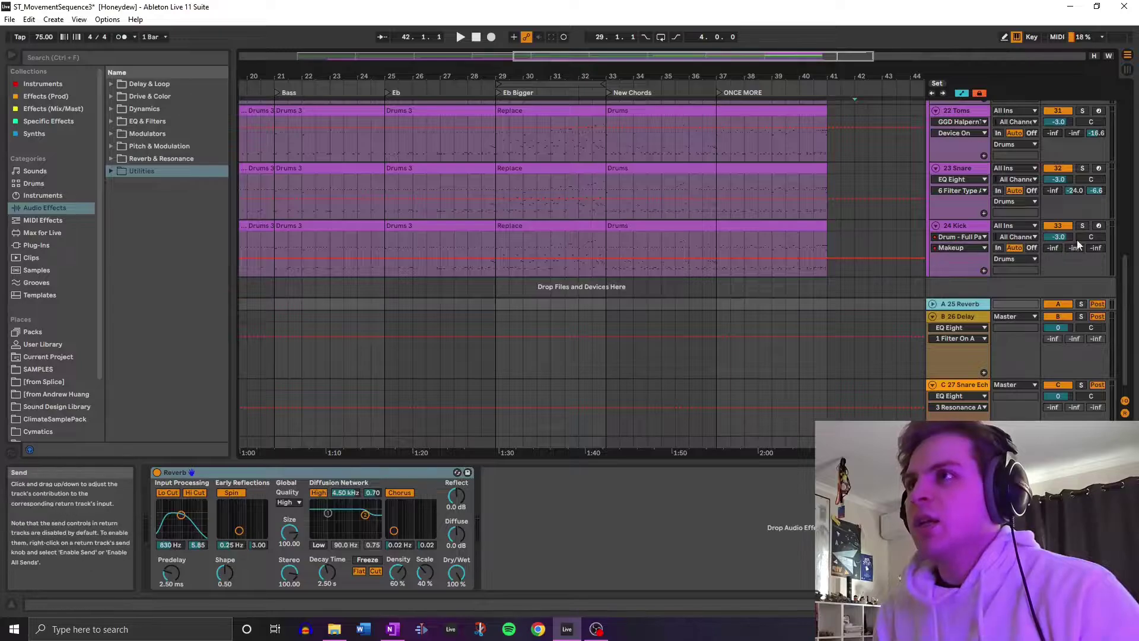
Solo return tracks B and C, select return C to show its Snare Room reverb, and collapse its expanded EQ Eight.
click(1081, 317)
click(1081, 385)
click(959, 385)
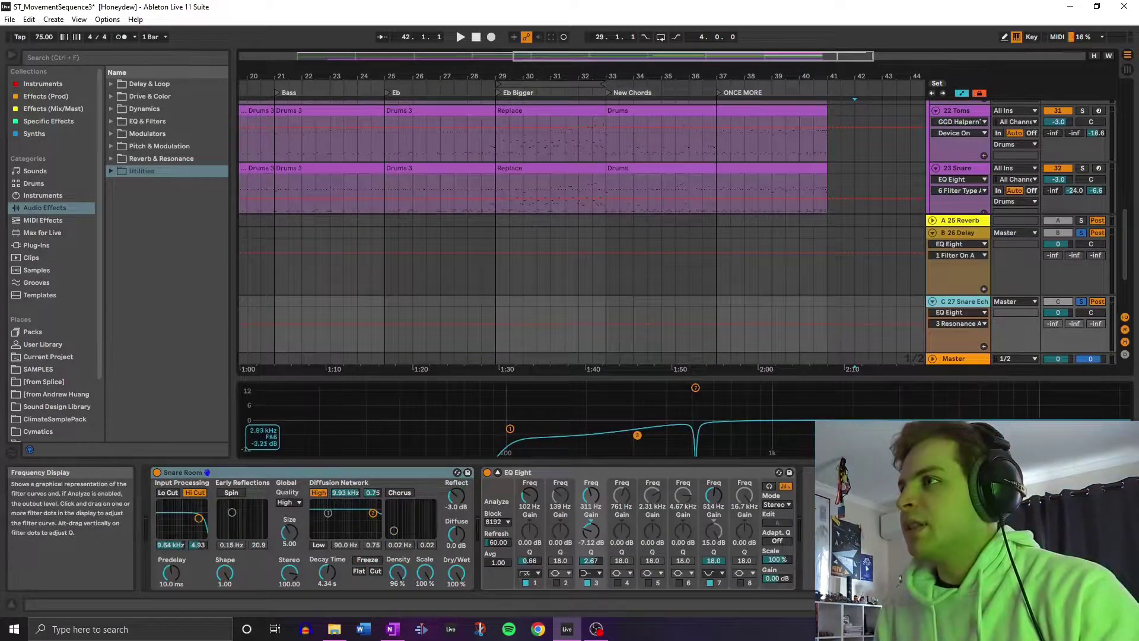
click(498, 472)
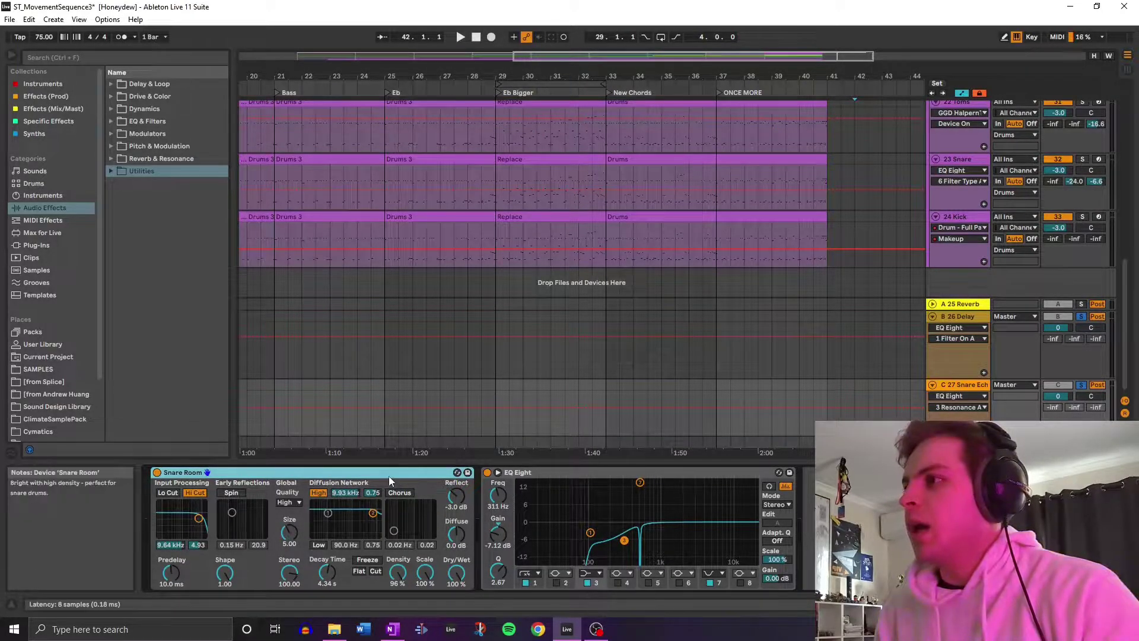
Inspect return C's EQ Eight and return B's Delay, and play the soloed returns from New Chords at bar 33.
click(564, 484)
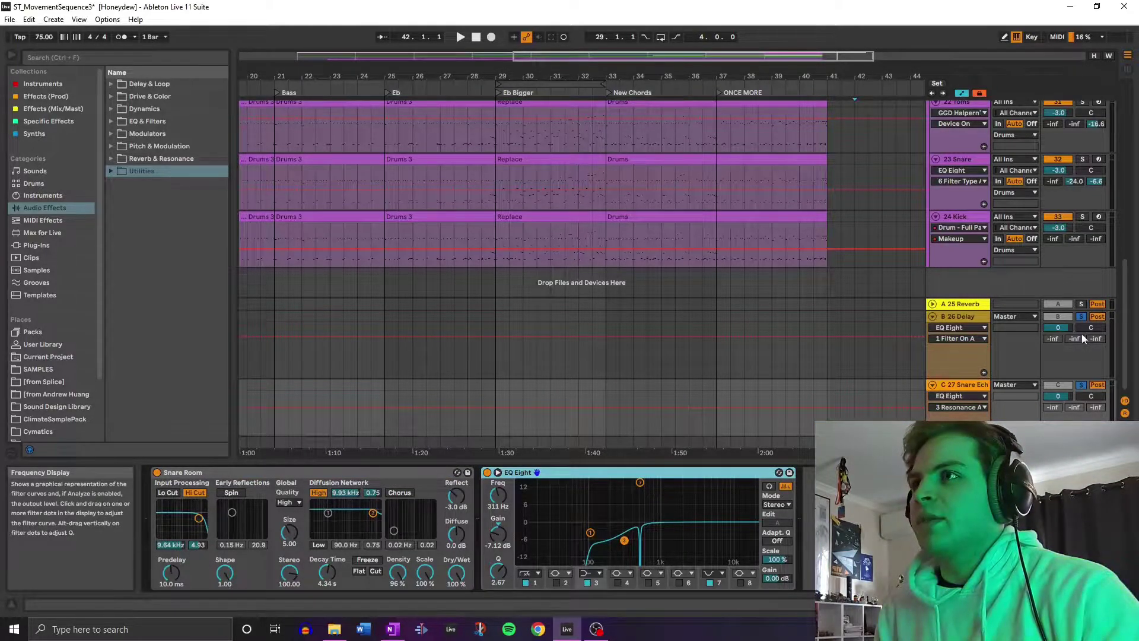
click(961, 315)
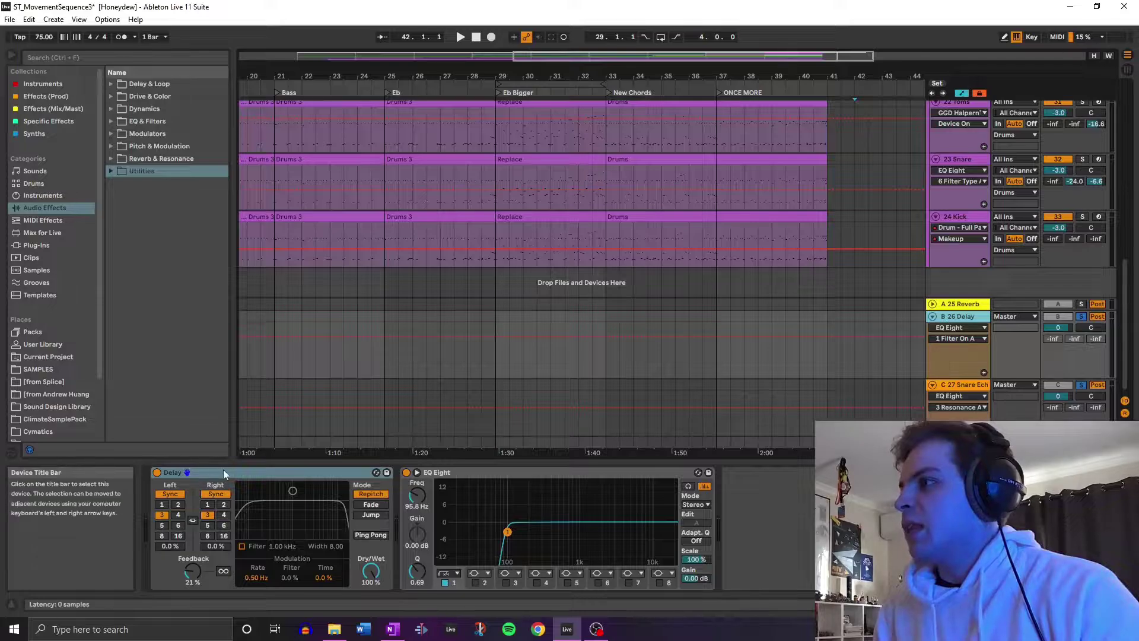
click(597, 360)
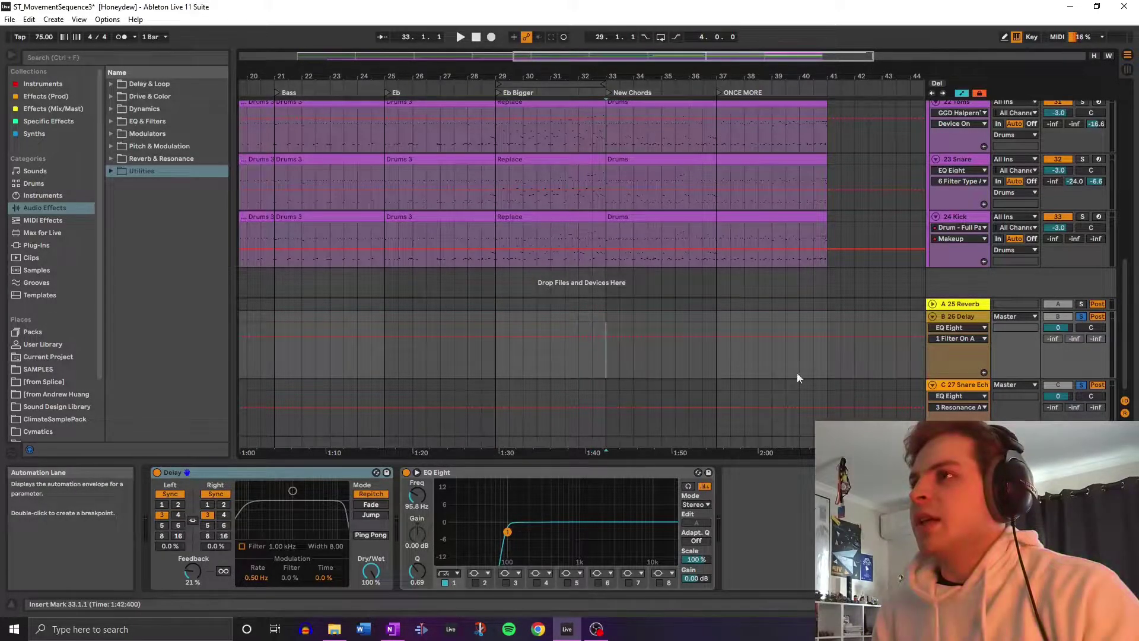
key(space)
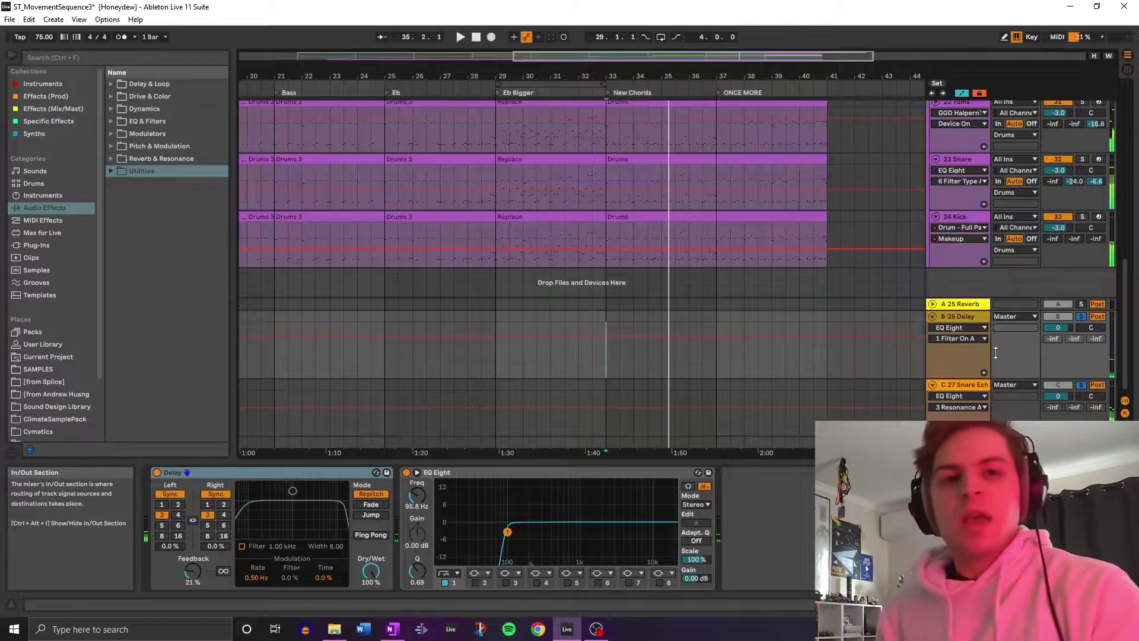
drag(949, 298, 1071, 417)
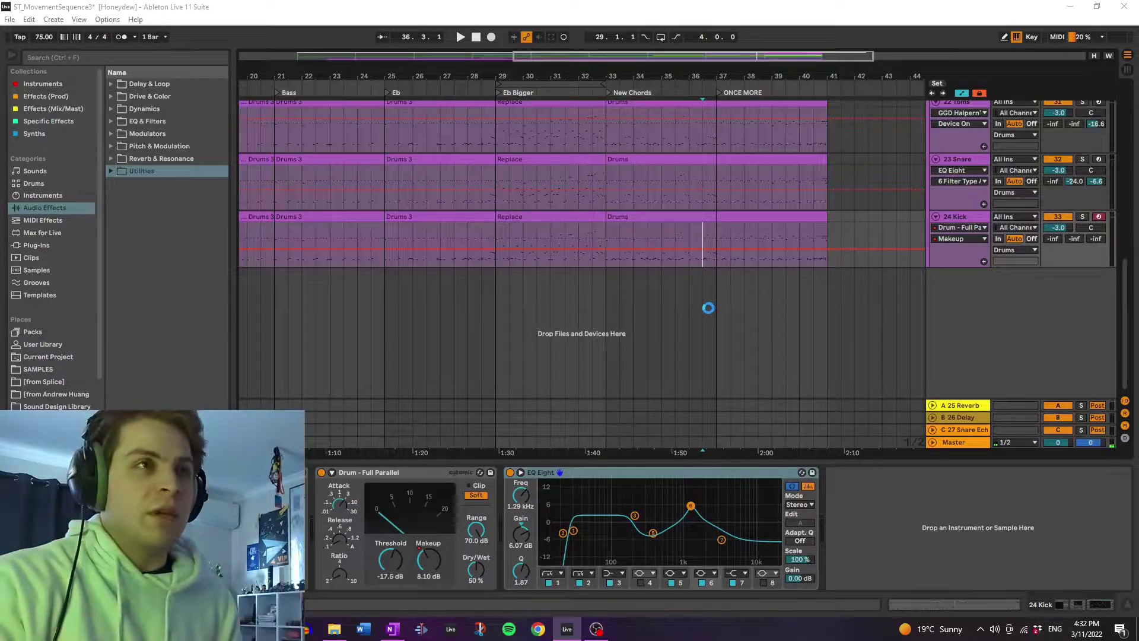
Switch to the TowardTheCentre set and start playback at bar 40, just before Verse3.
key(alt+Tab)
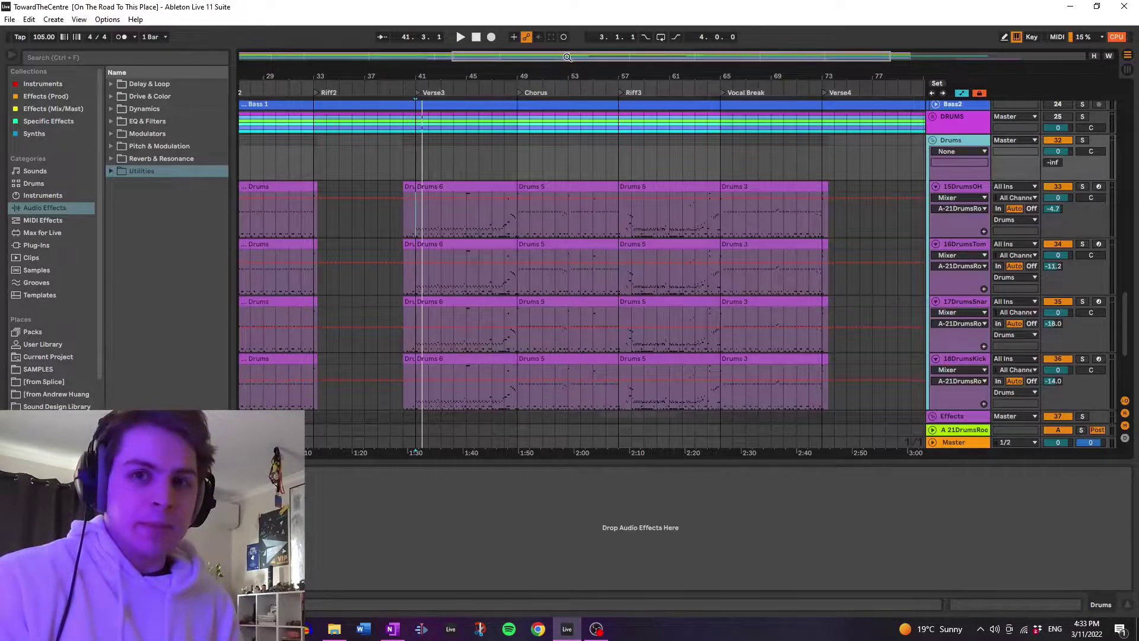
mouse_move(549, 202)
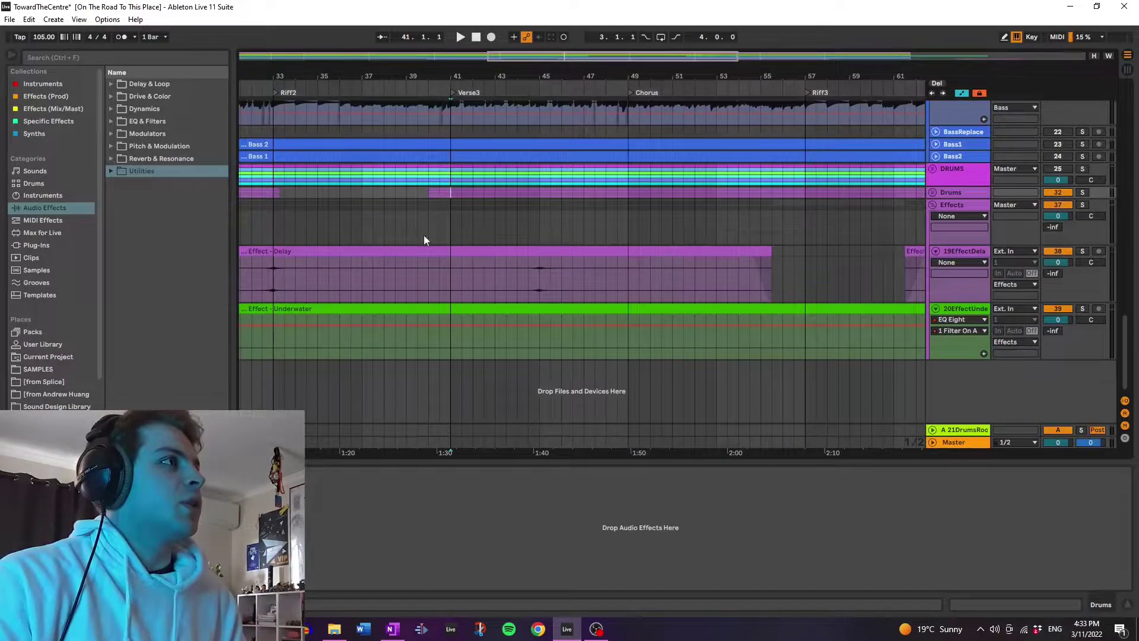
click(426, 217)
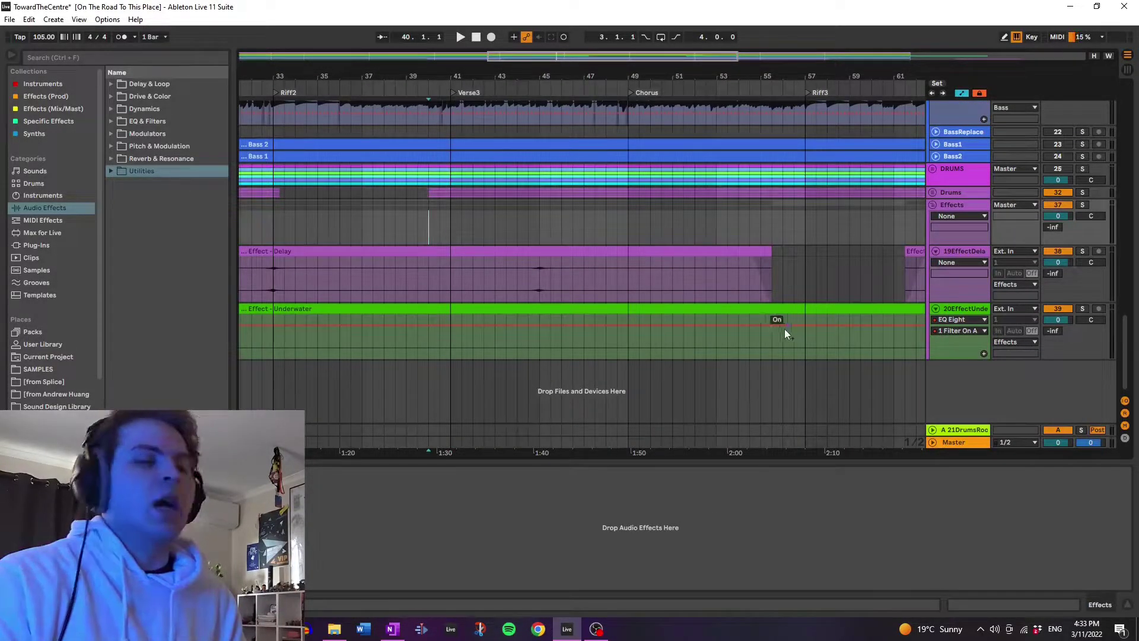
key(space)
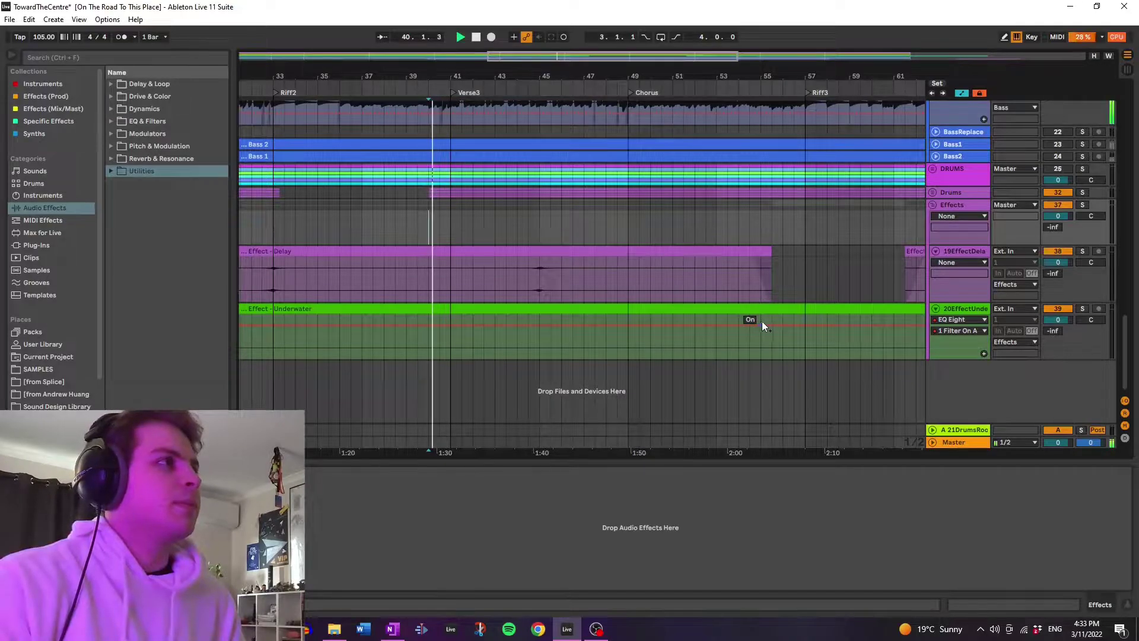
Look over the song's bass, guitar and vocal tracks during playback and return to the Drums group.
scroll(809, 257, up, 2)
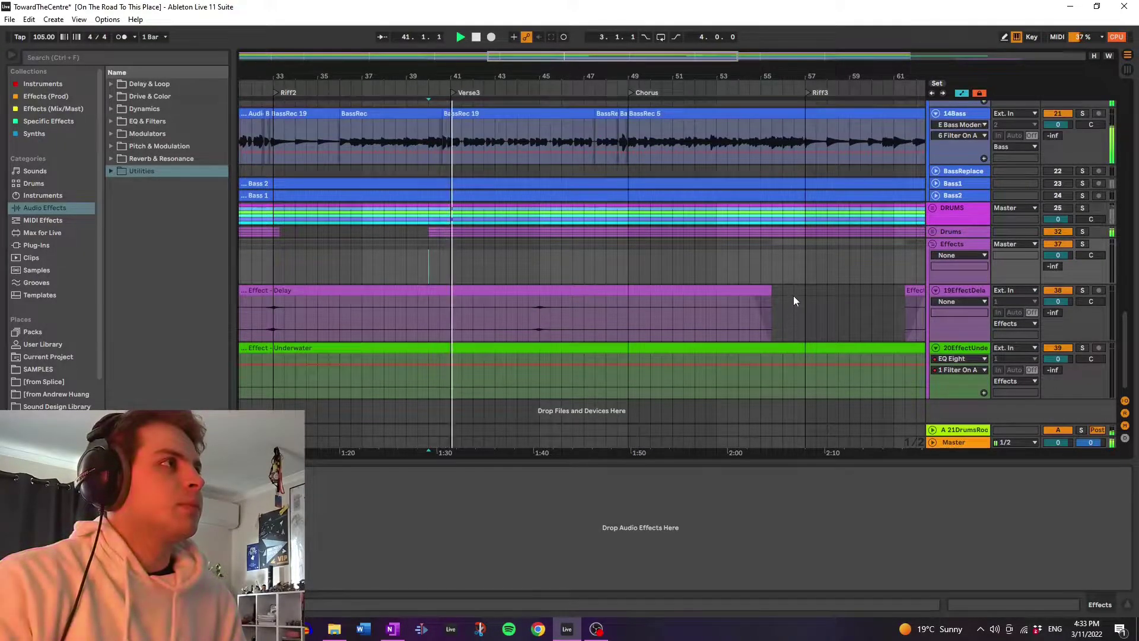
scroll(884, 287, up, 15)
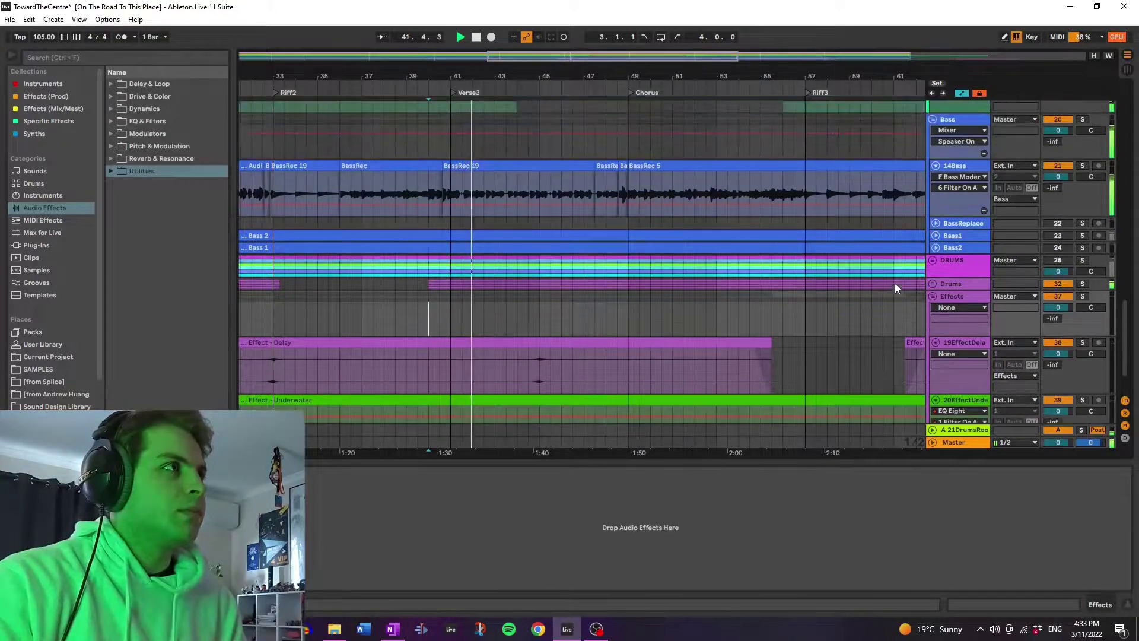
scroll(851, 305, up, 15)
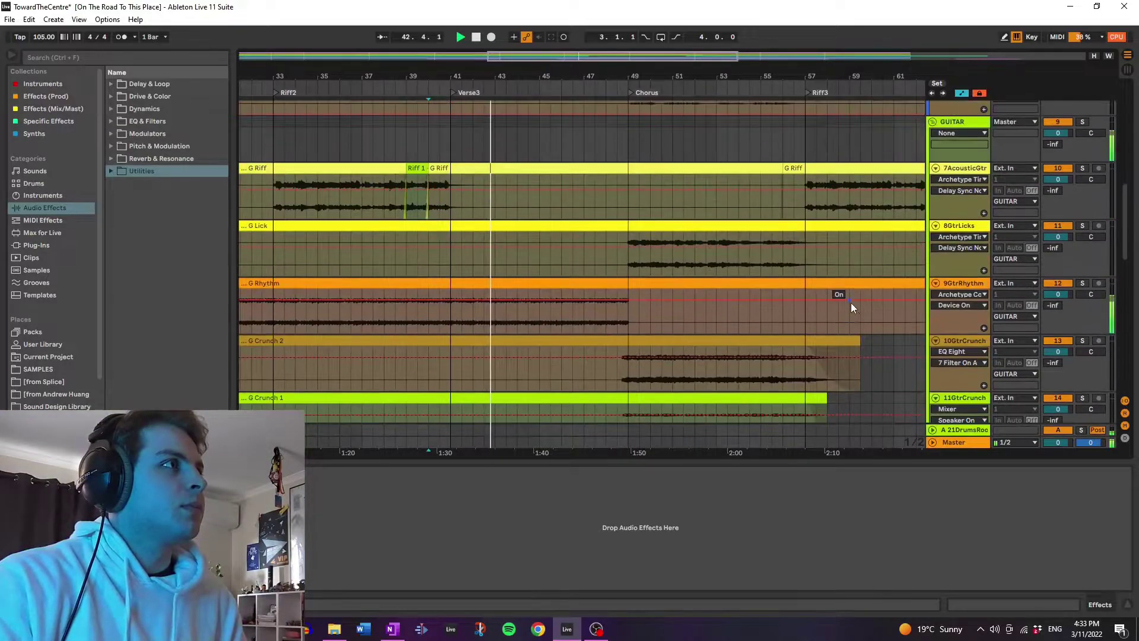
scroll(850, 307, up, 2)
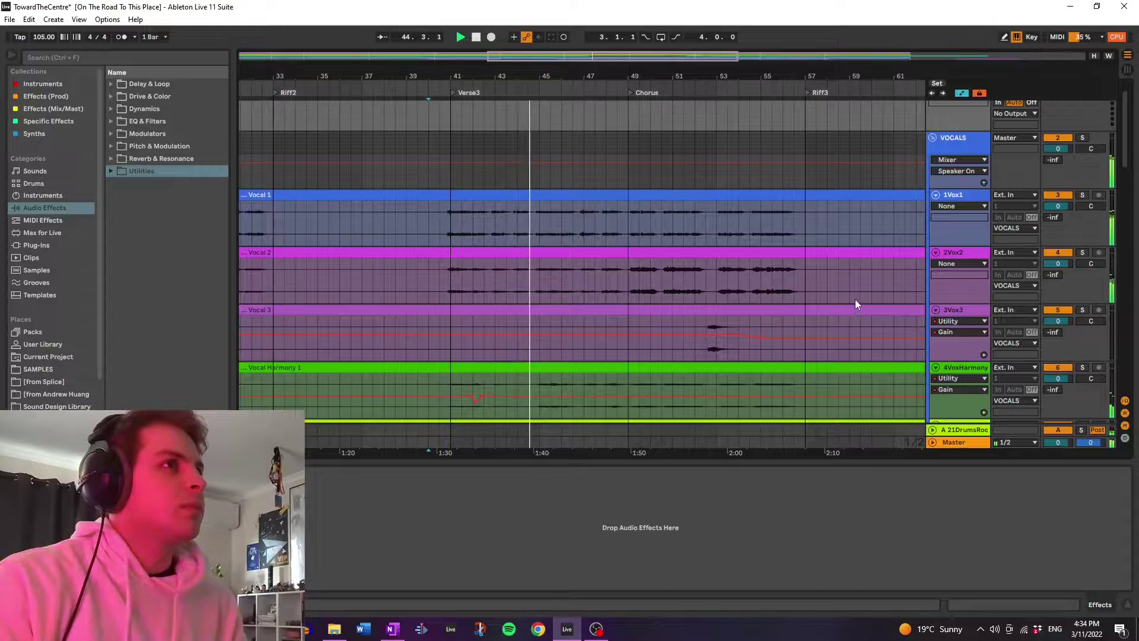
scroll(856, 299, down, 15)
scroll(862, 298, down, 20)
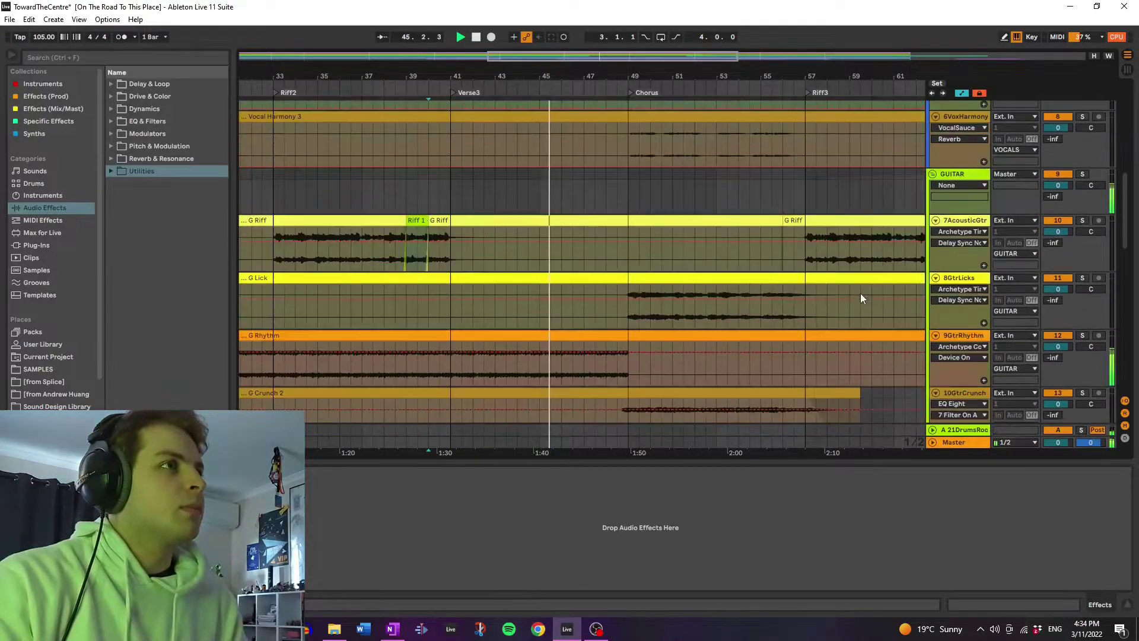
scroll(860, 293, down, 15)
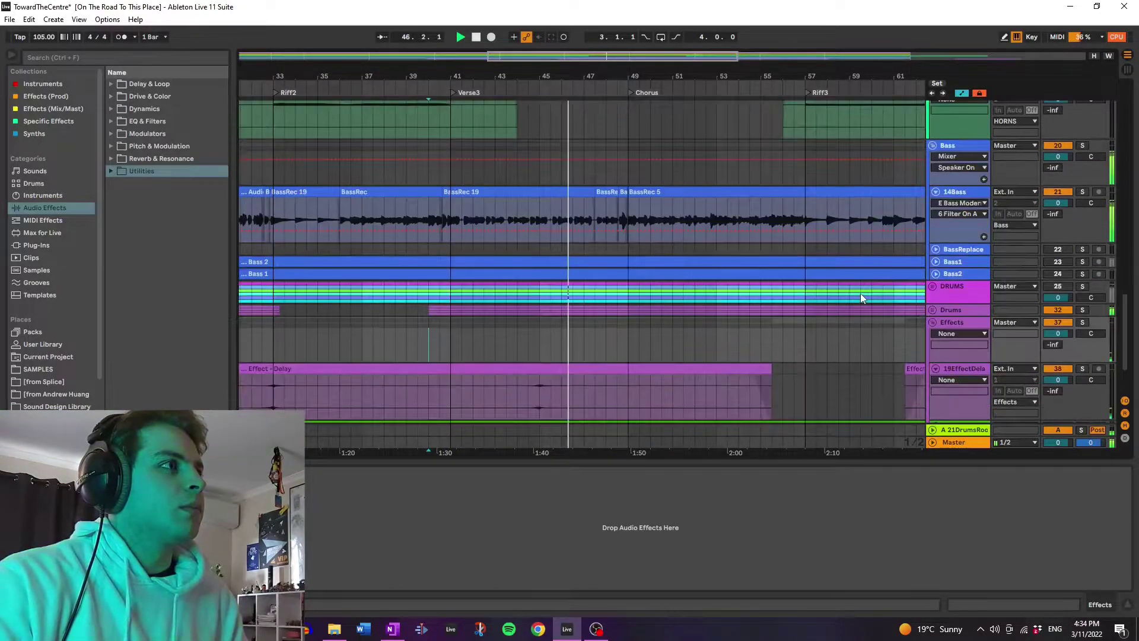
Unfold the Drums group to show its tracks, stop playback at bar 50, and solo the group.
click(933, 227)
scroll(902, 256, down, 4)
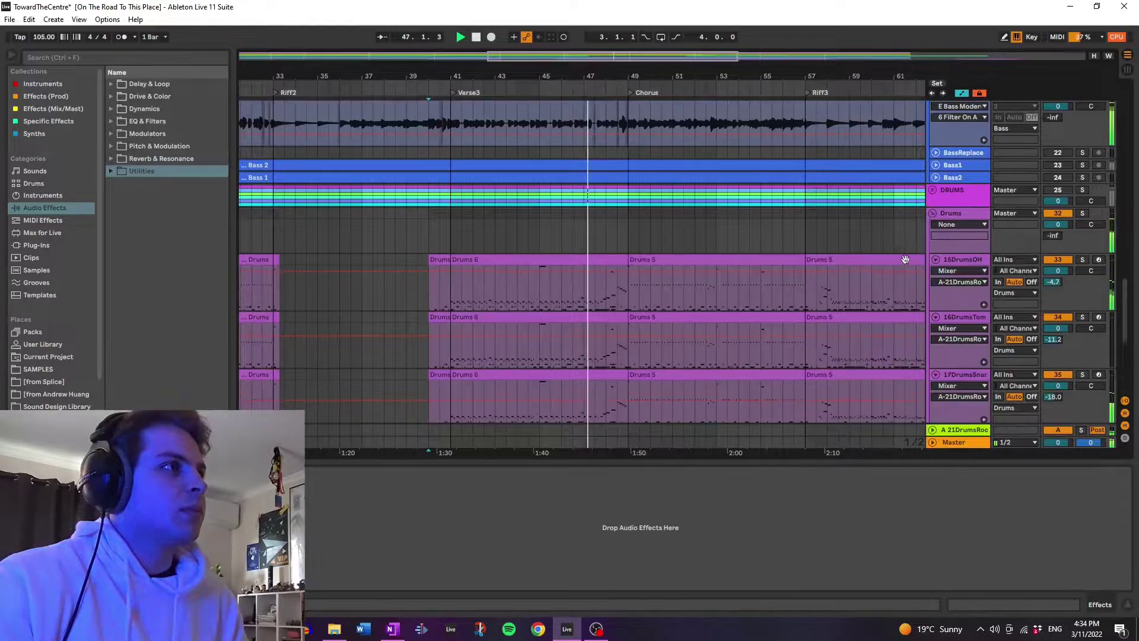
scroll(846, 274, down, 4)
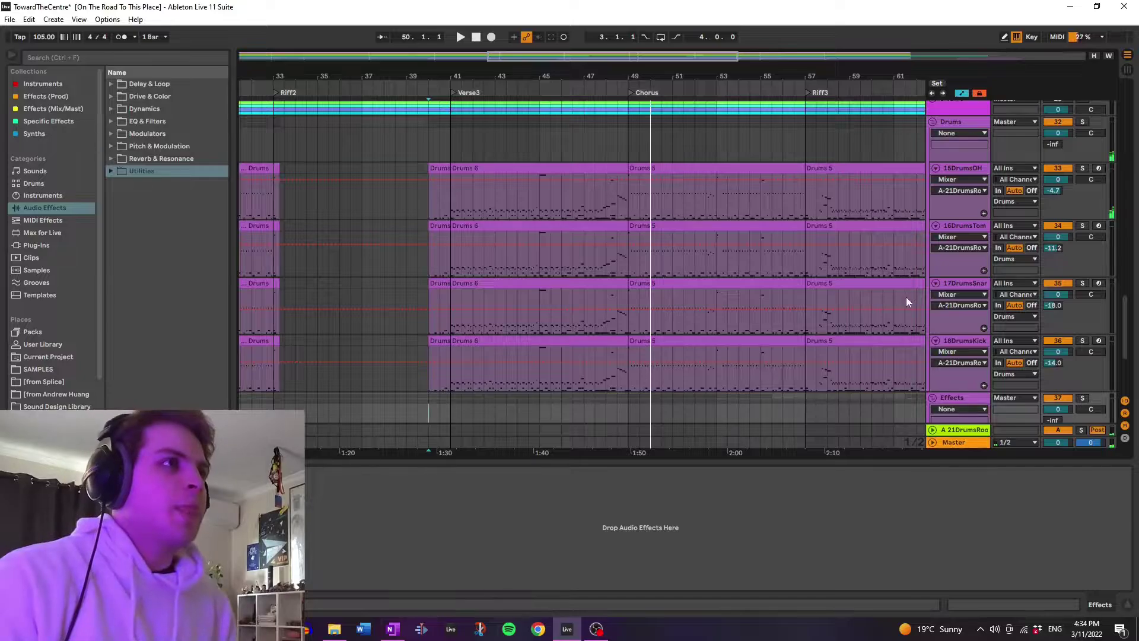
click(954, 123)
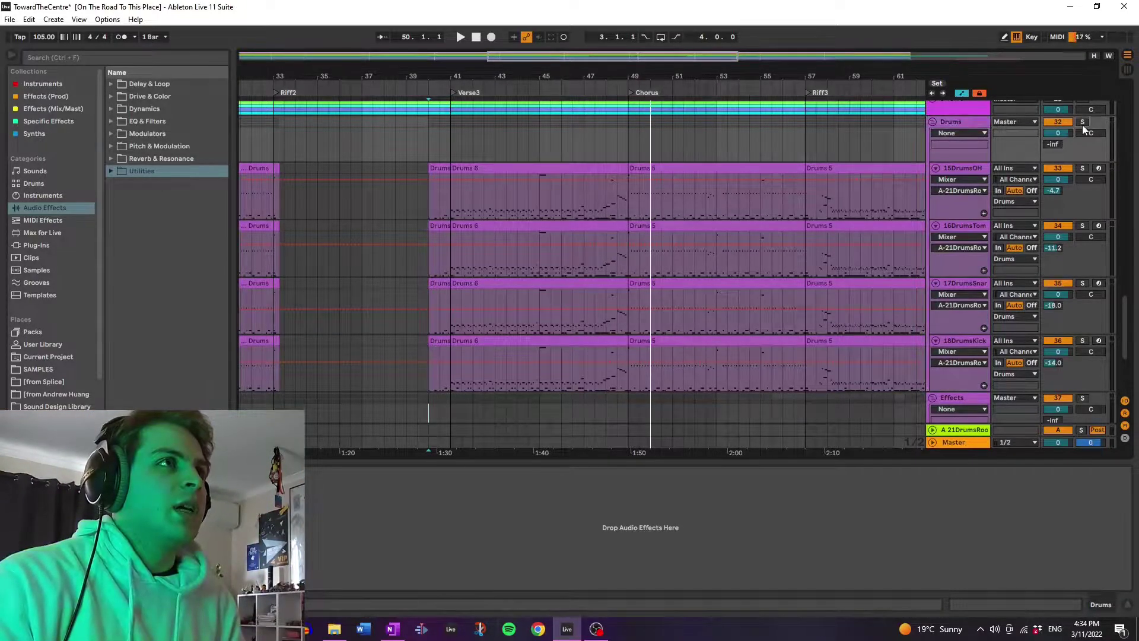
scroll(949, 334, down, 1)
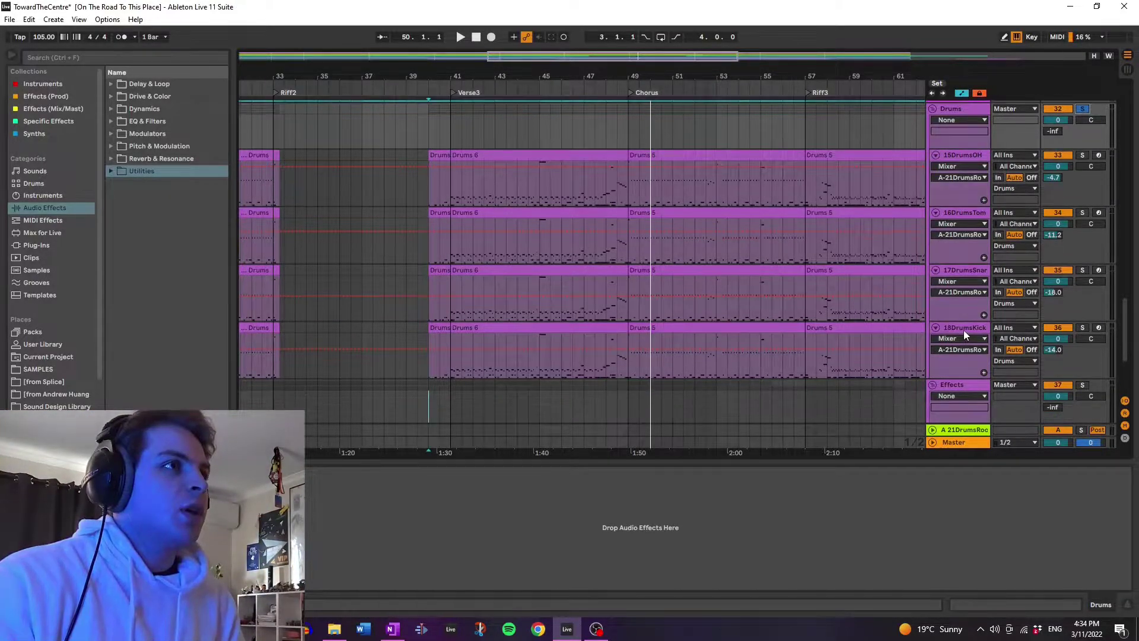
Open the Kontakt instrument on the 18DrumsKick track, inspect its One Kit Wonder Metal mixer, and close it.
click(963, 330)
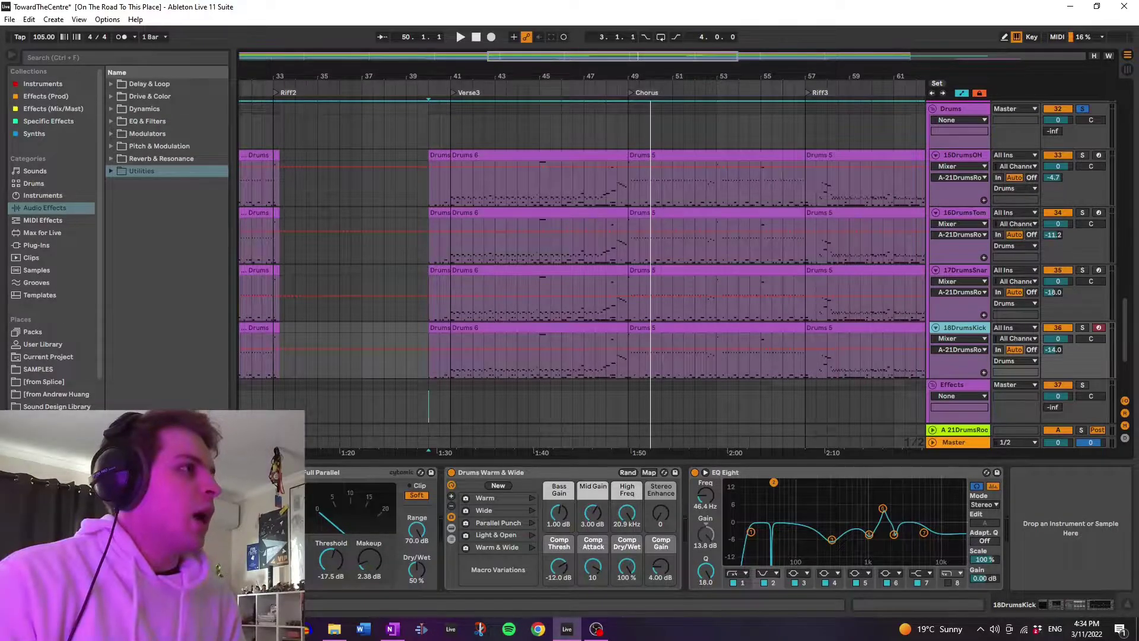
click(156, 472)
scroll(604, 305, down, 2)
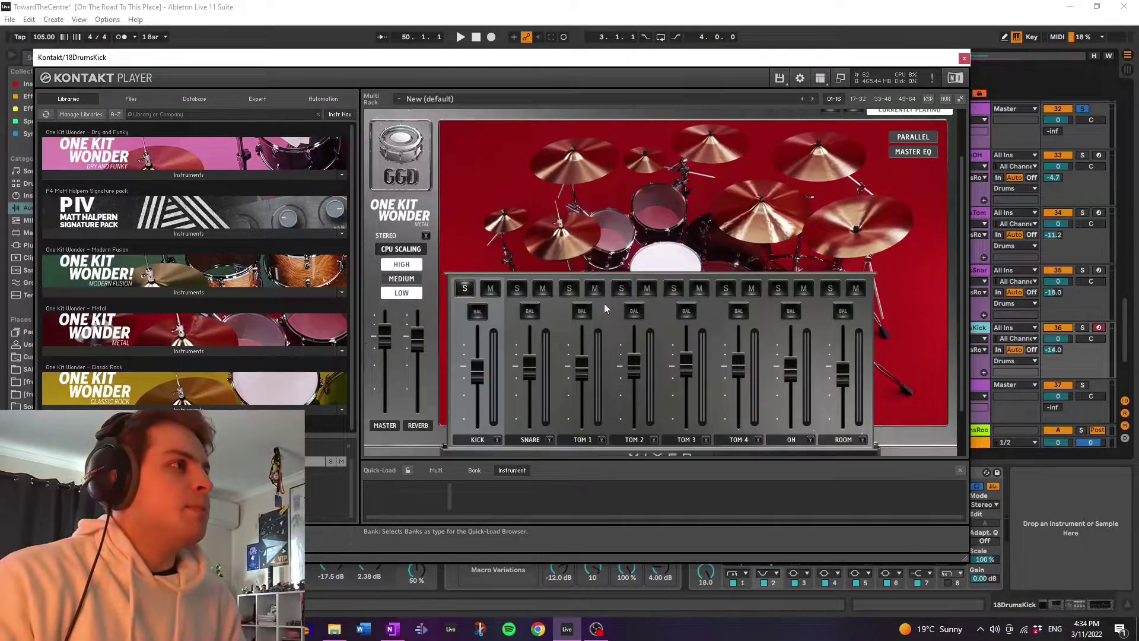
click(663, 420)
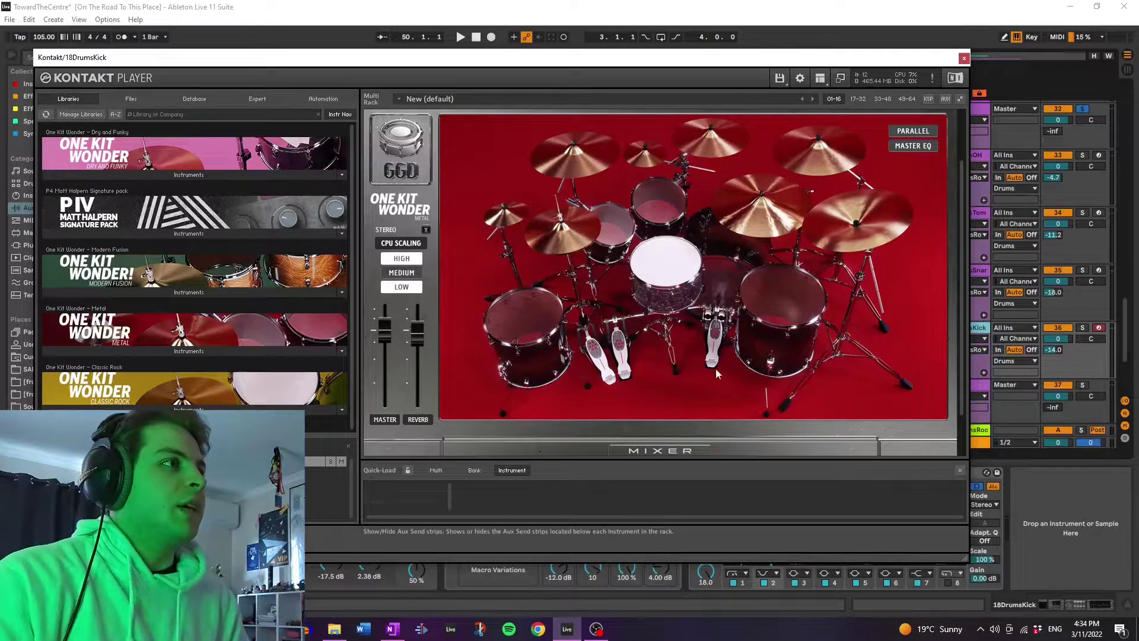
click(964, 58)
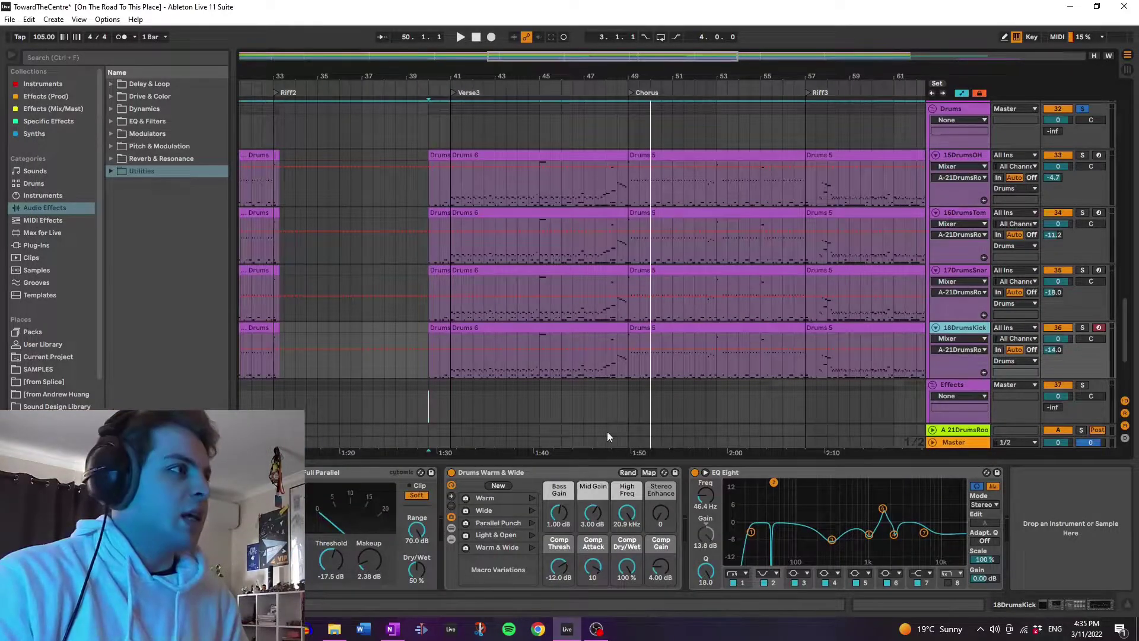
Reopen the kick track's Kontakt mixer, examine the Kick channel's close, OH, room and reverb balance, and close the instrument.
key(ctrl+alt+p)
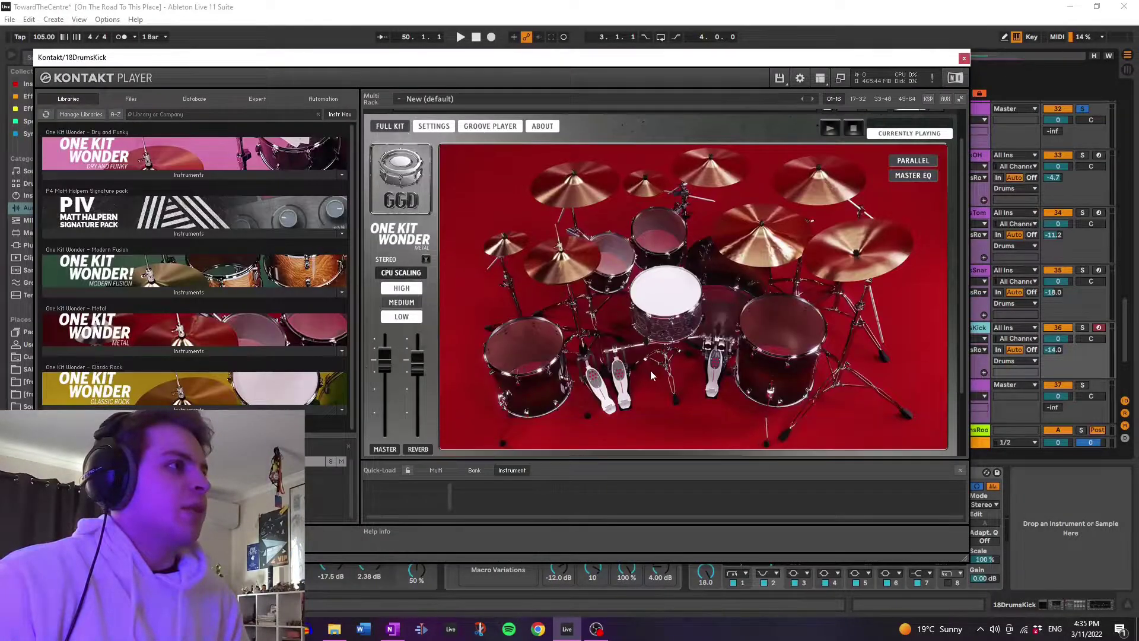
click(619, 444)
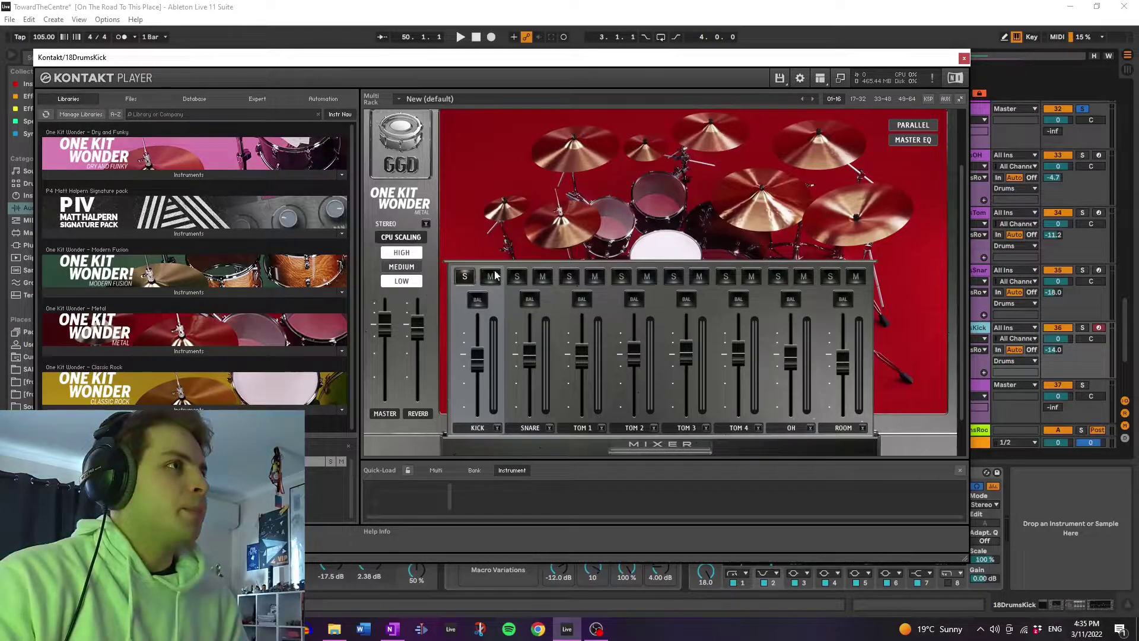
click(485, 301)
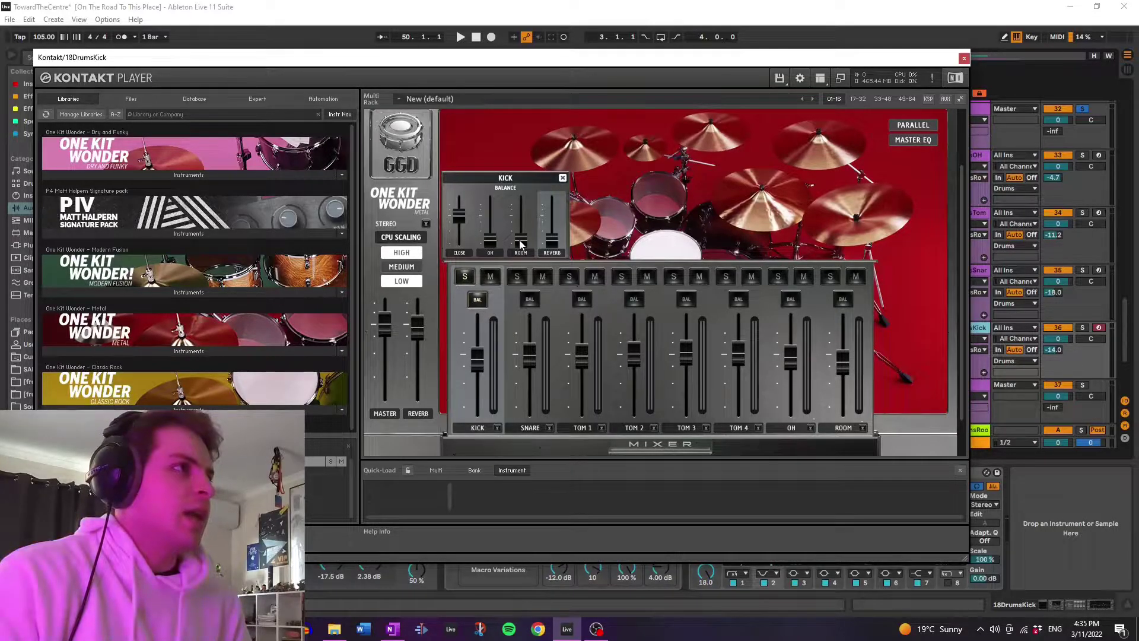
click(964, 58)
Open the Dry and Funky kit in Kontakt on the 17DrumsSnare track, review its mixer, and hide the mixer.
click(984, 271)
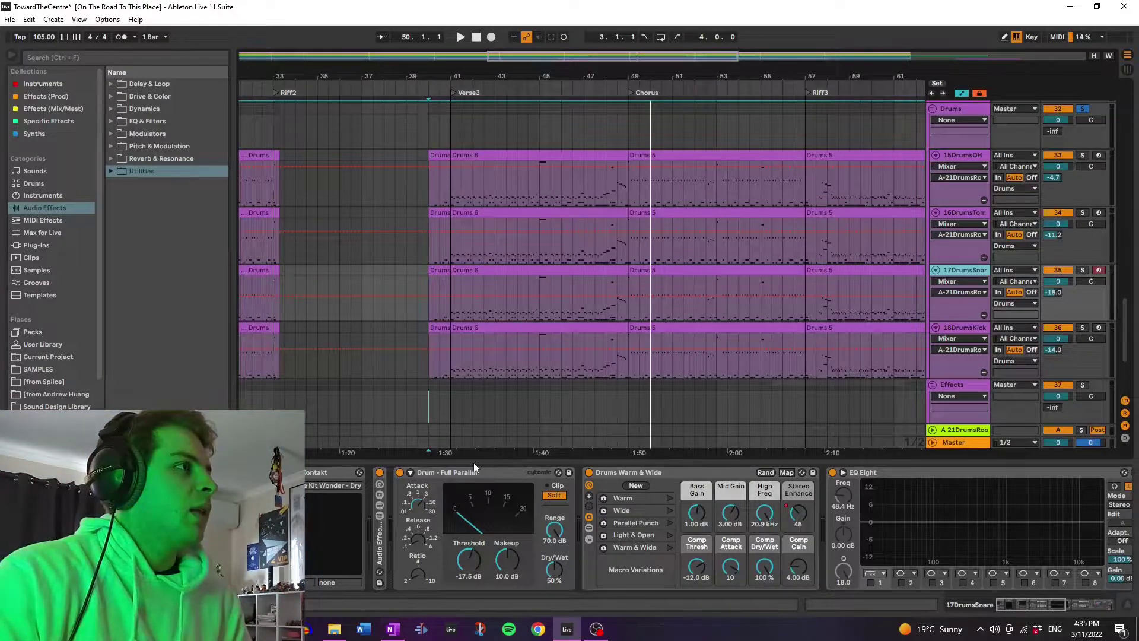
click(359, 472)
scroll(566, 365, down, 2)
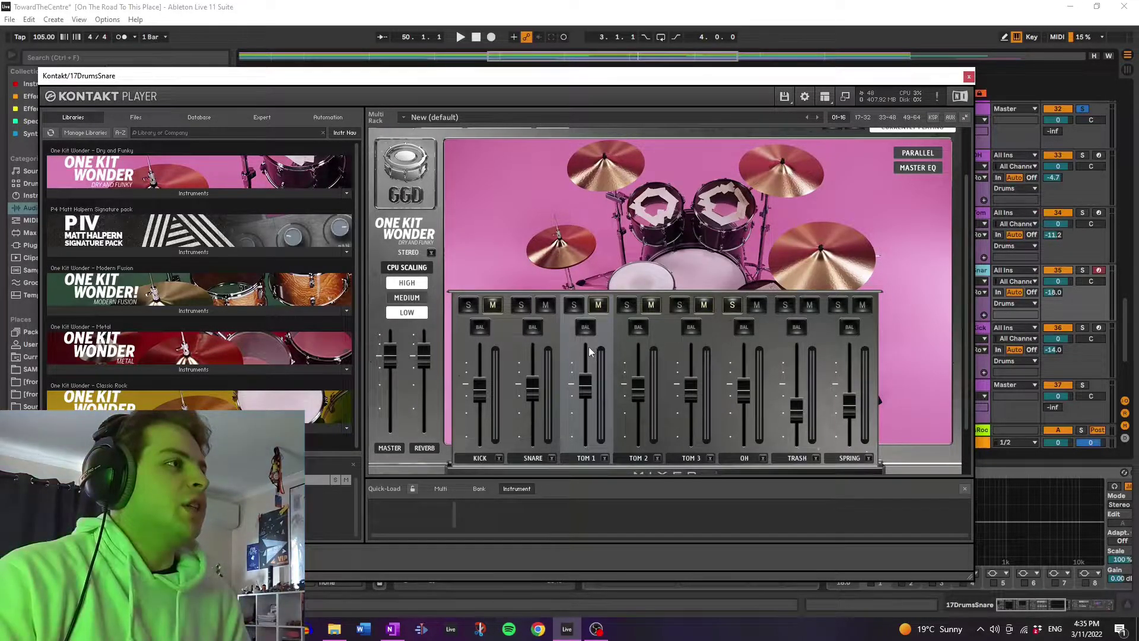
scroll(589, 351, down, 1)
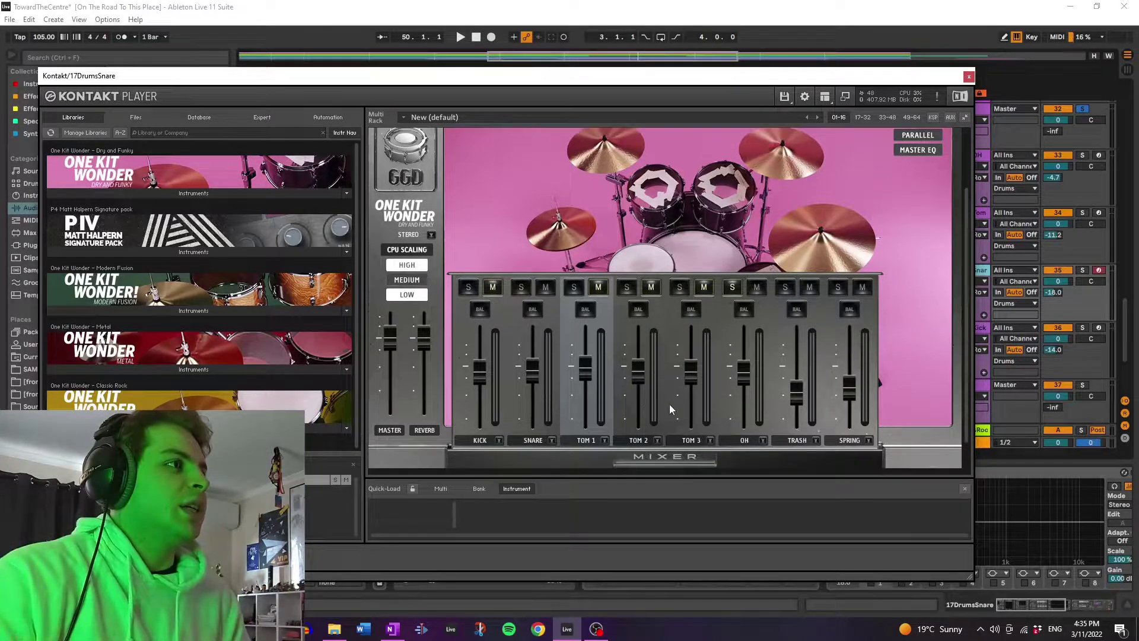
click(630, 461)
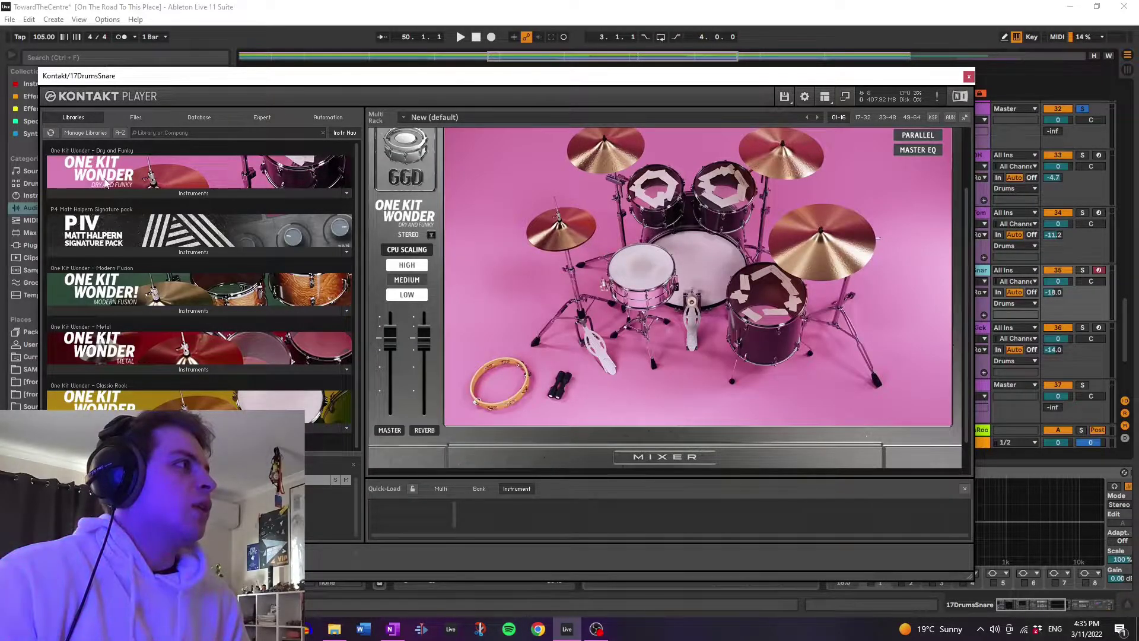
Show the snare kit's mixer again and examine the overheads channel's balance of hi-hat, ride, cymbals and reverb.
click(691, 458)
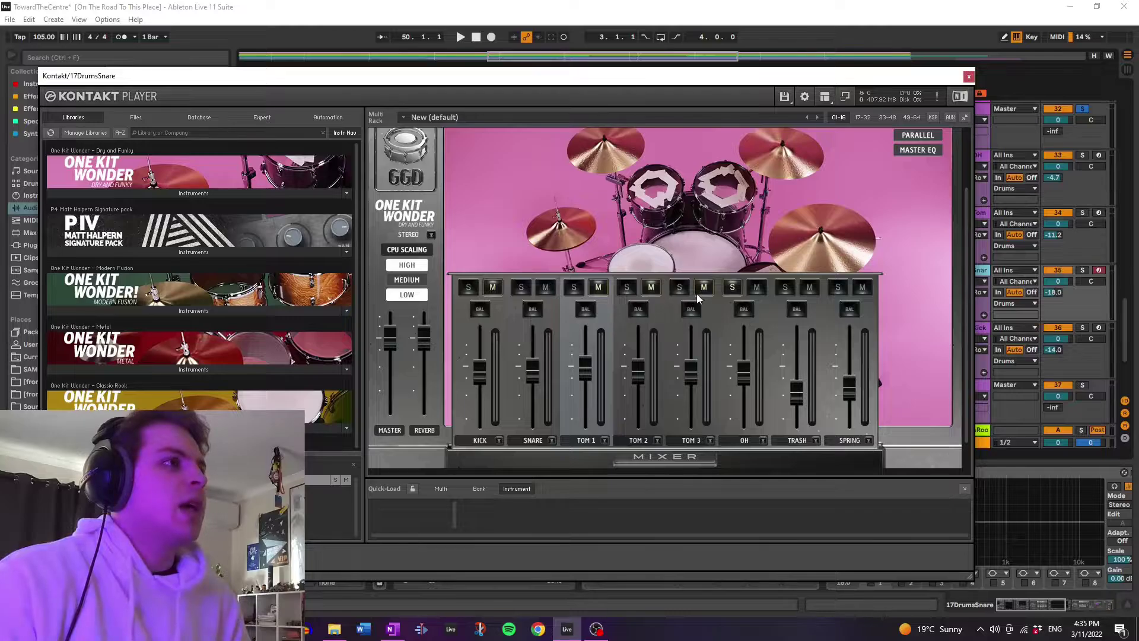
click(745, 309)
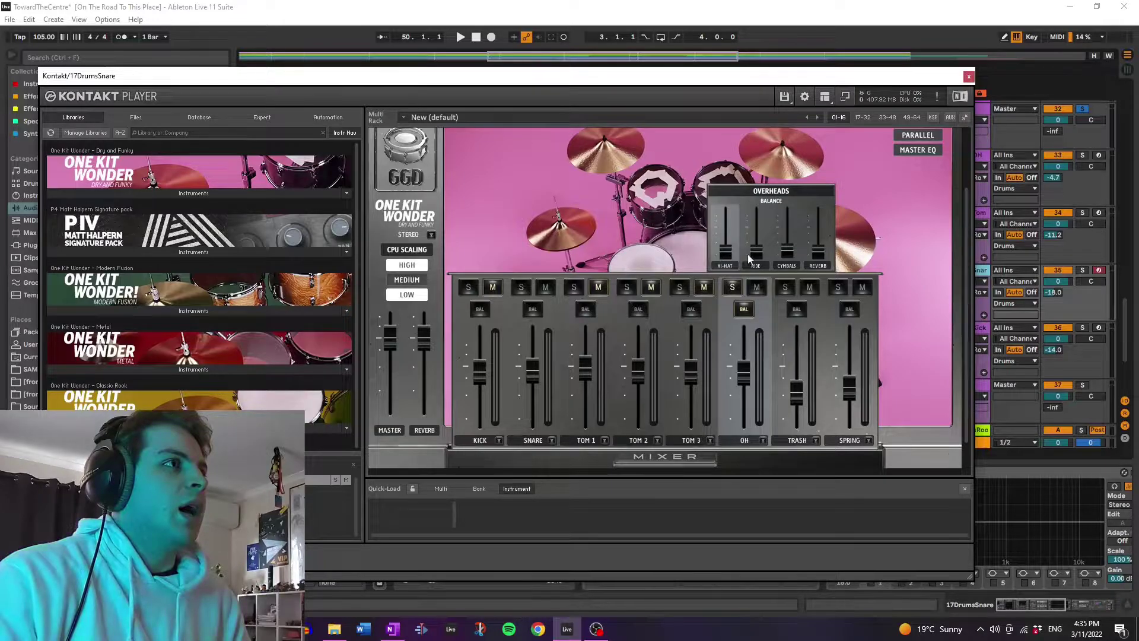
click(744, 310)
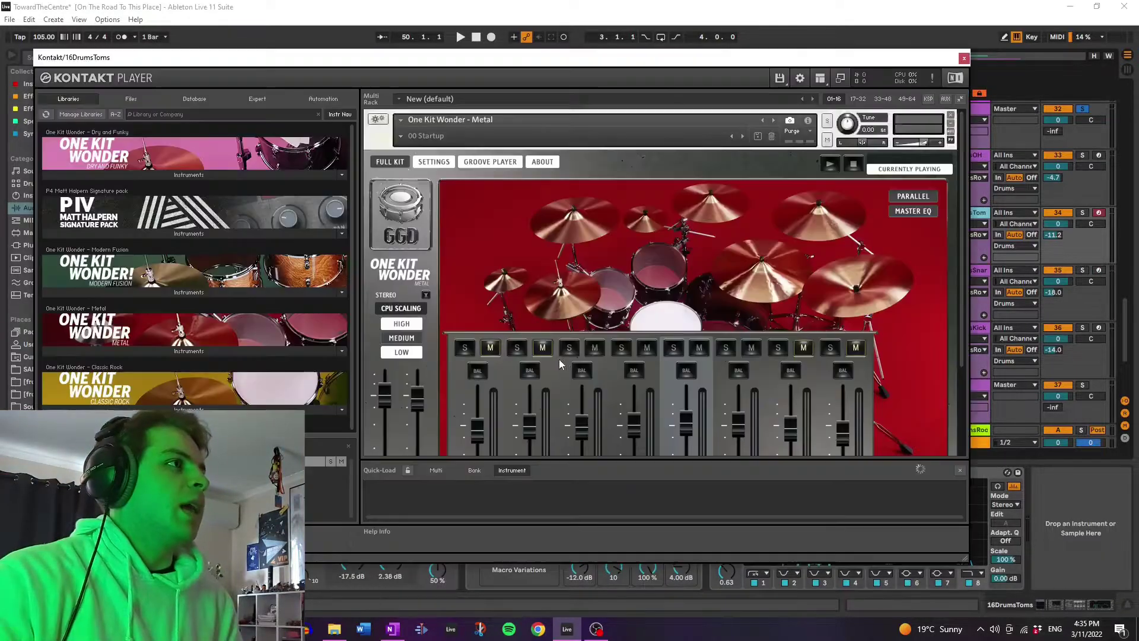
Review the One Kit Wonder Metal mixer on the 16DrumsToms track, checking the tom channels and the muted channels.
scroll(571, 390, down, 4)
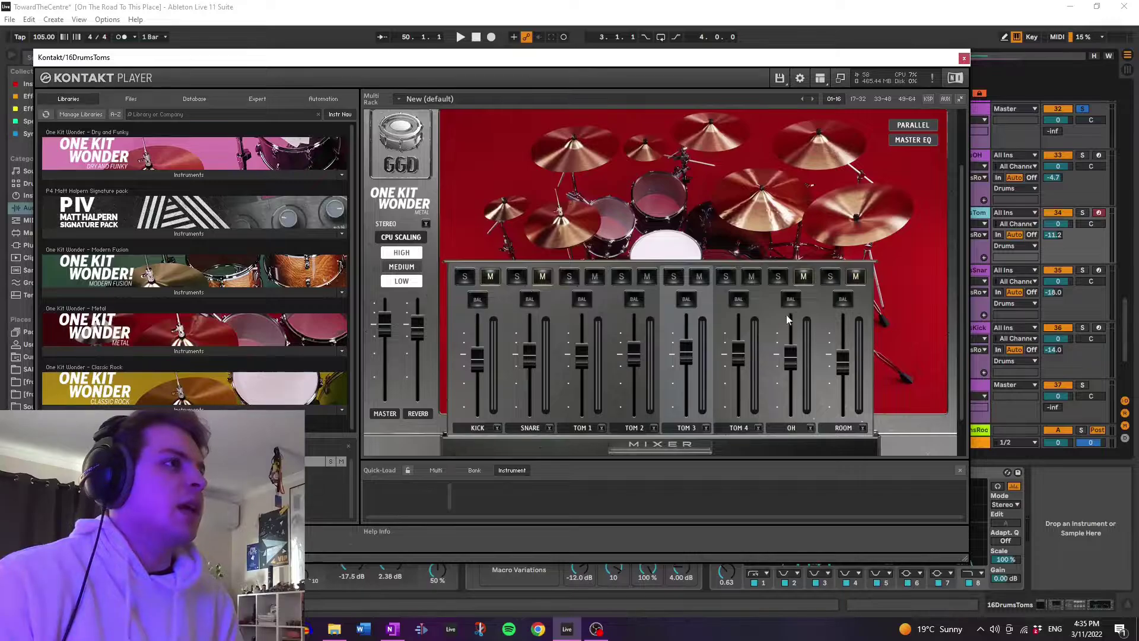
click(803, 277)
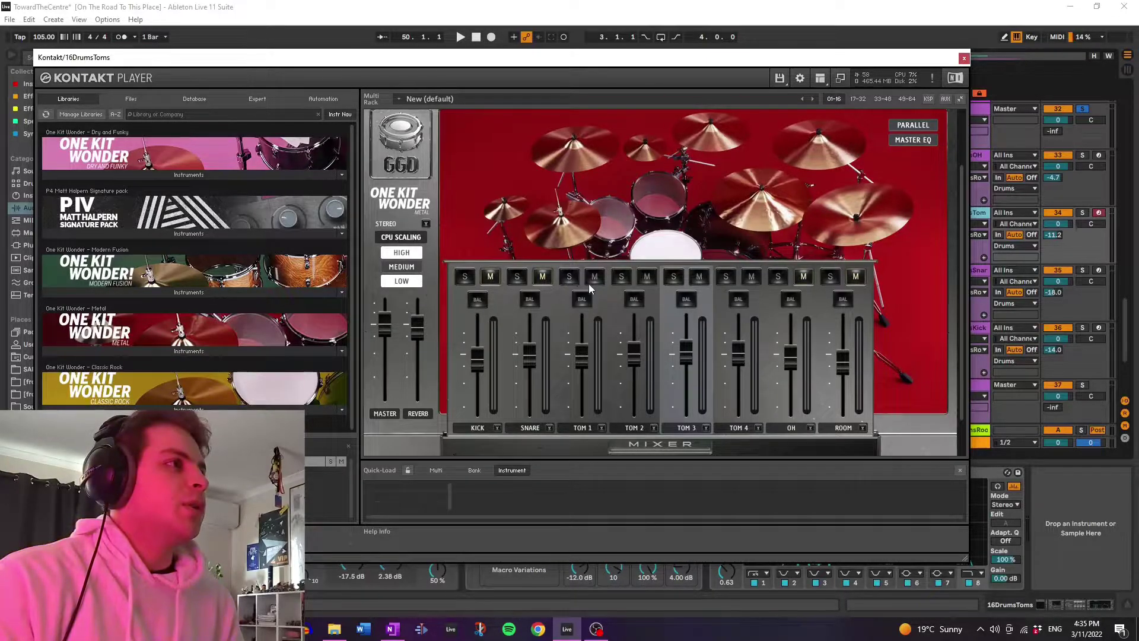
click(707, 455)
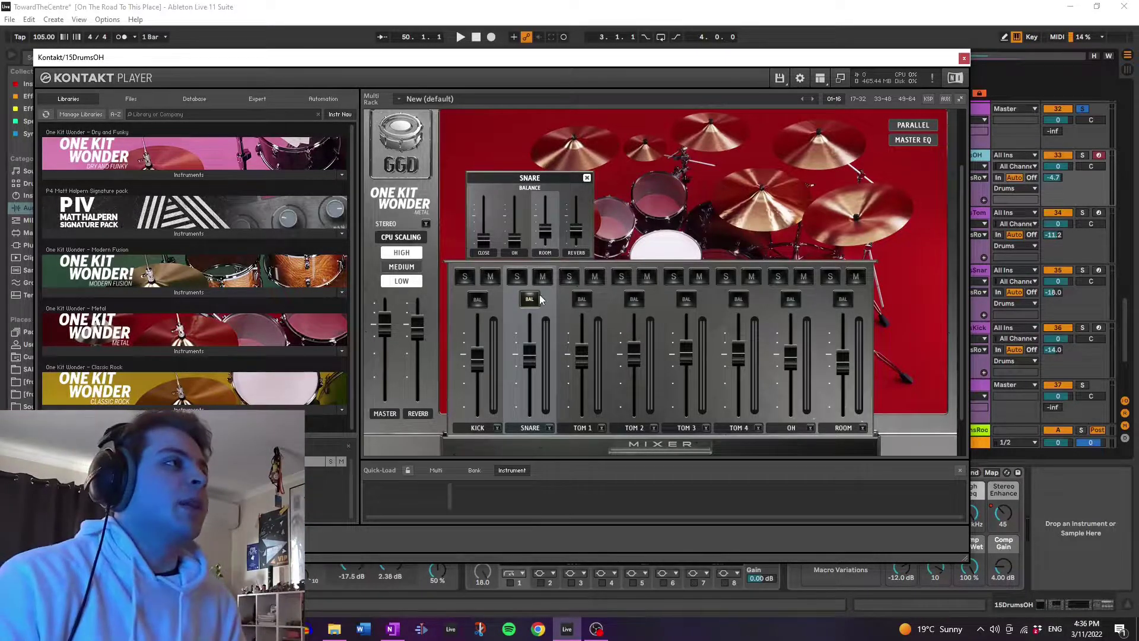
Close the Snare balance and the Kontakt instrument on 15DrumsOH, and play the arrangement from just before Verse3.
click(526, 301)
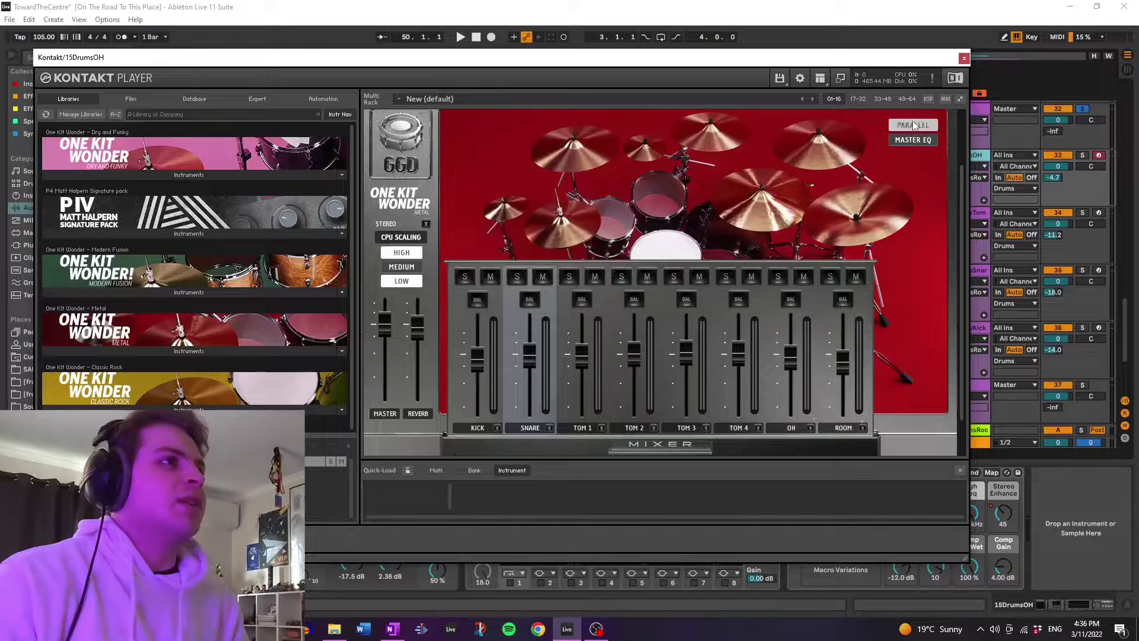
click(963, 57)
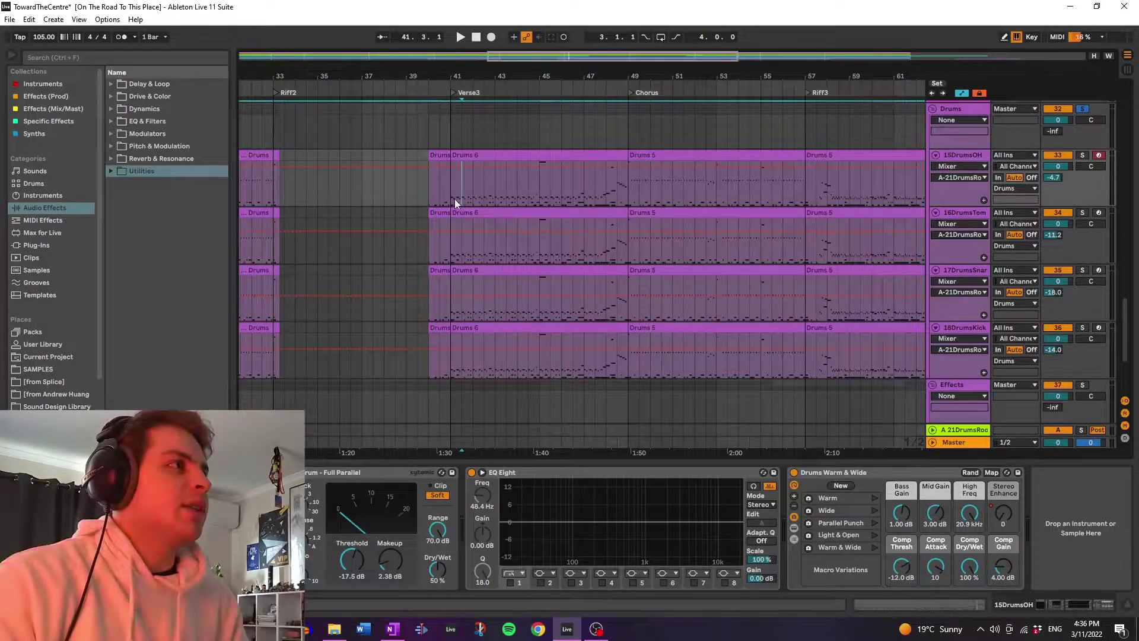
click(439, 199)
key(space)
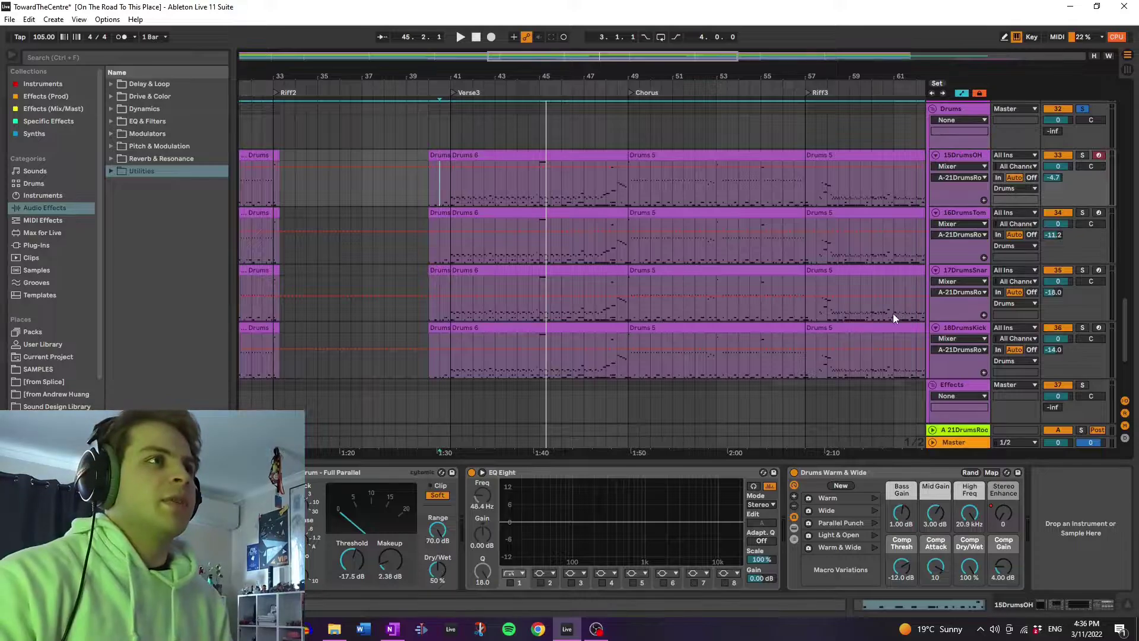
Review the 18DrumsKick device chain: the Drum - Full Parallel compressor, the Drums Warm & Wide rack and EQ Eight.
click(959, 327)
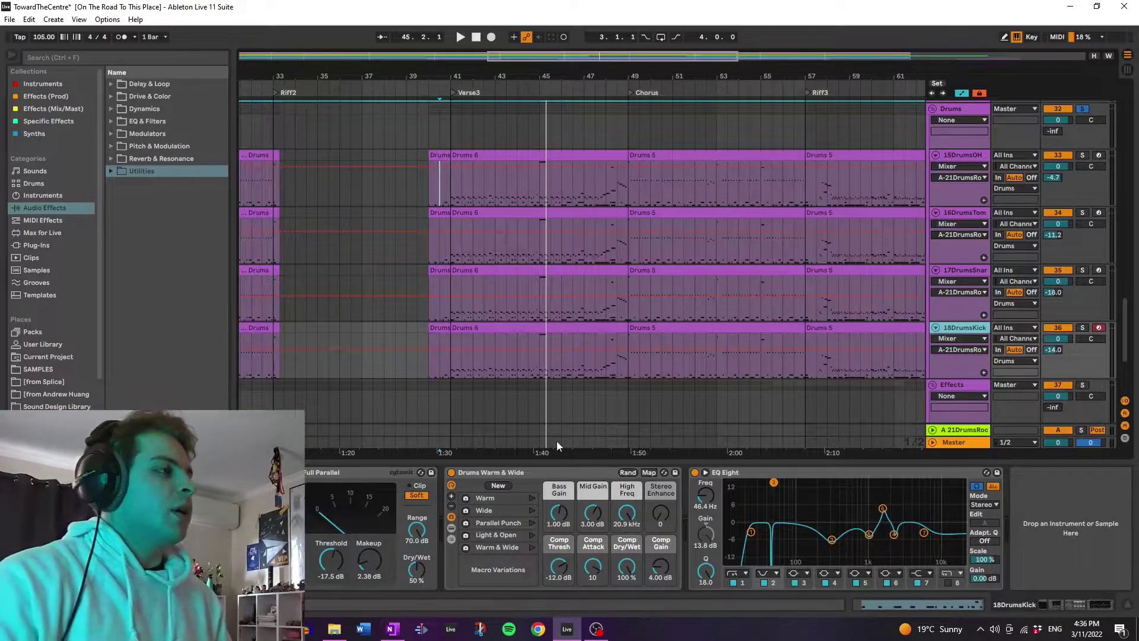
click(354, 471)
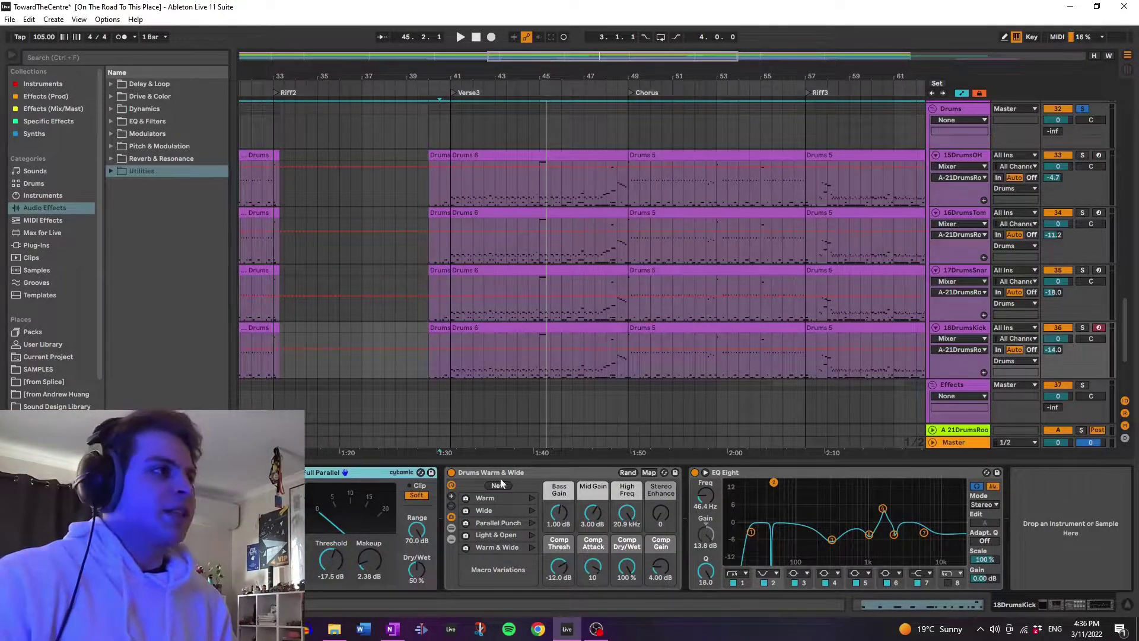
click(540, 472)
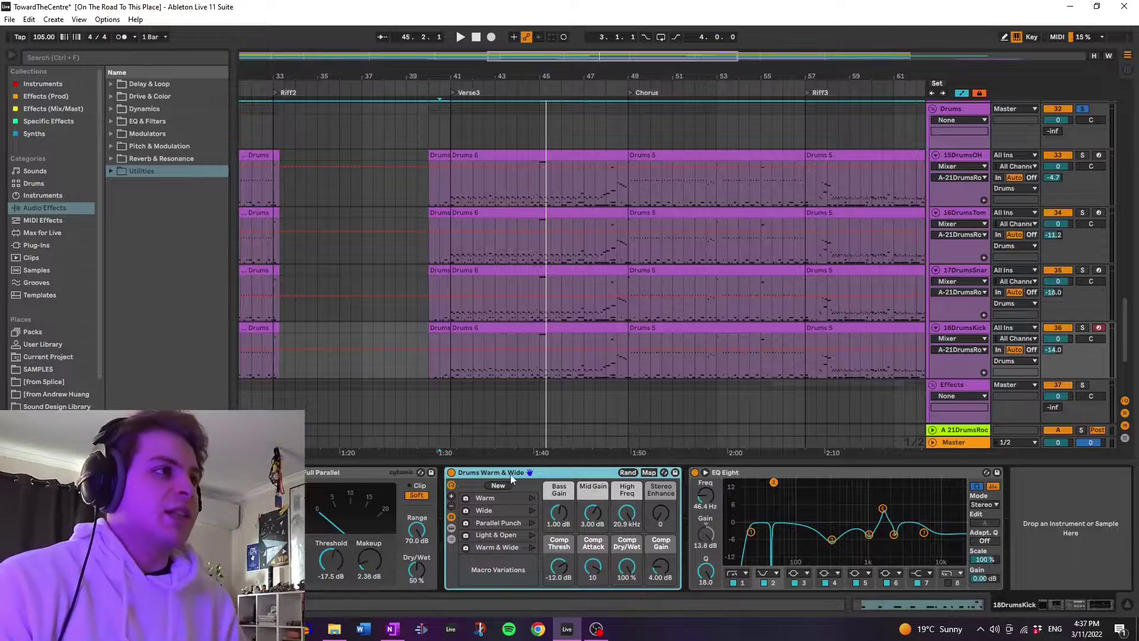
click(798, 490)
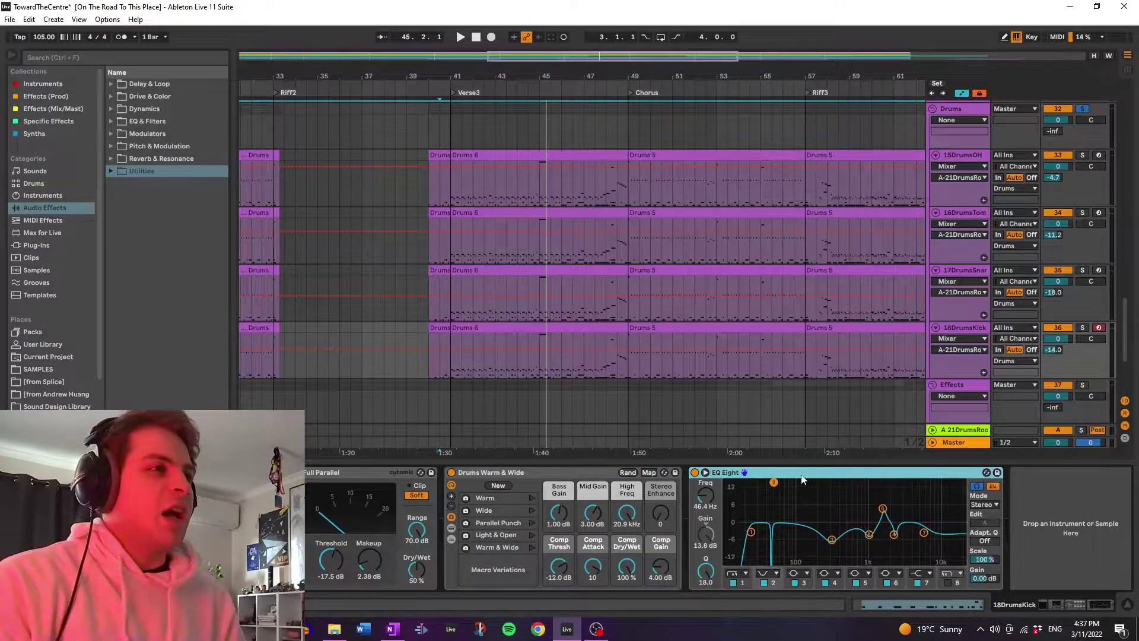
Expand the kick's EQ Eight display, examine its boosted upper-mid band, and collapse the display.
click(705, 472)
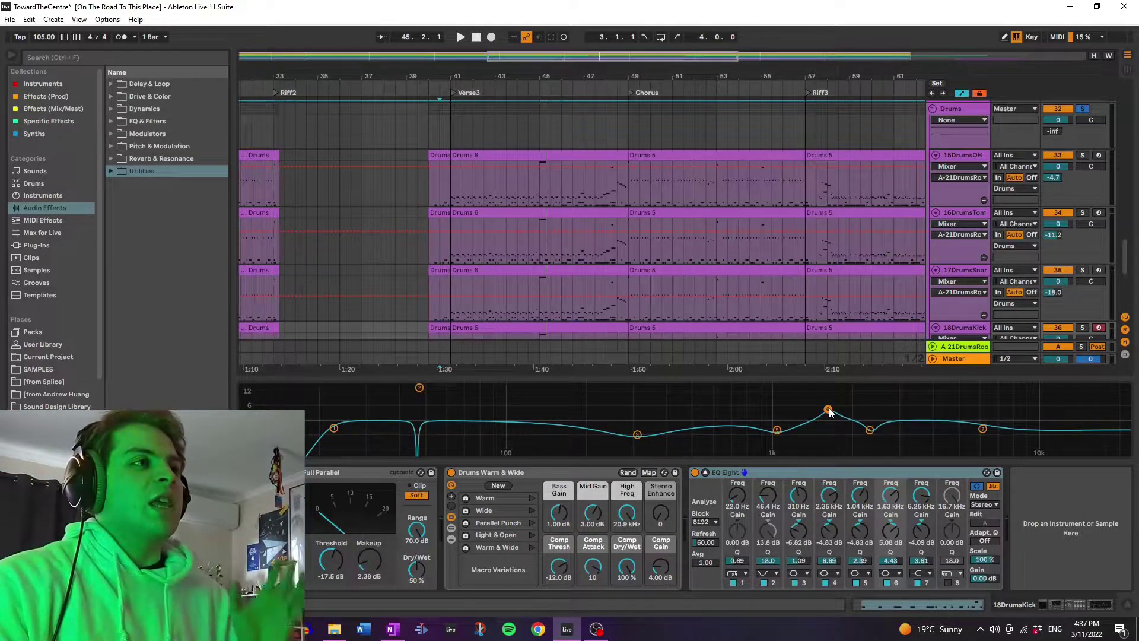
click(828, 410)
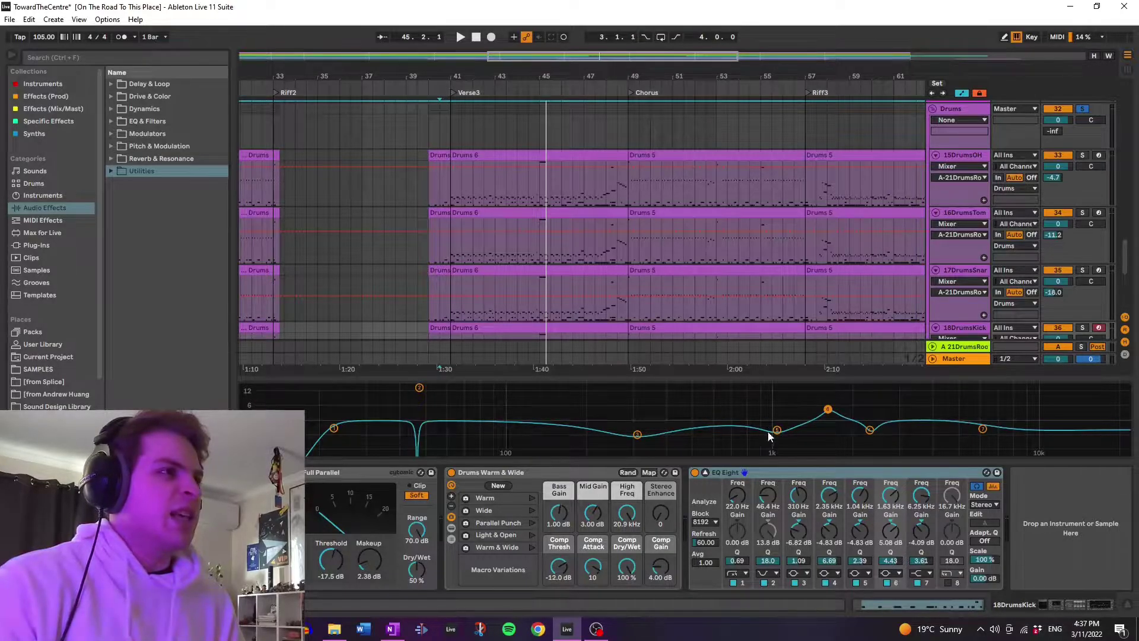
click(706, 473)
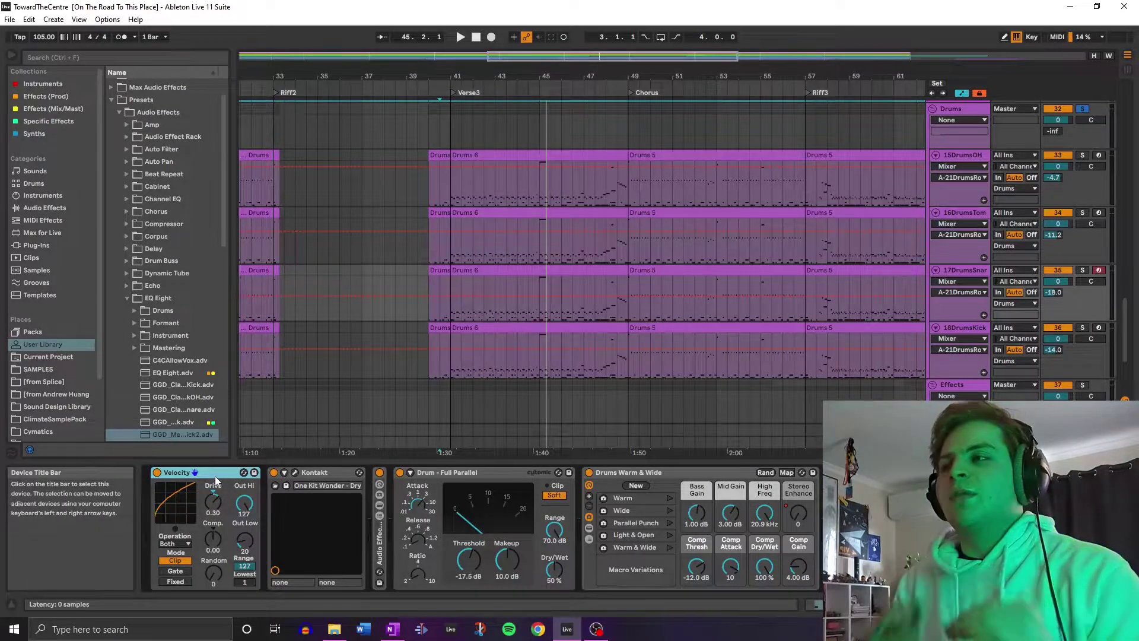
Unfold the Audio Effect Rack after Kontakt on the 17DrumsSnare track and inspect its first two chains.
click(322, 492)
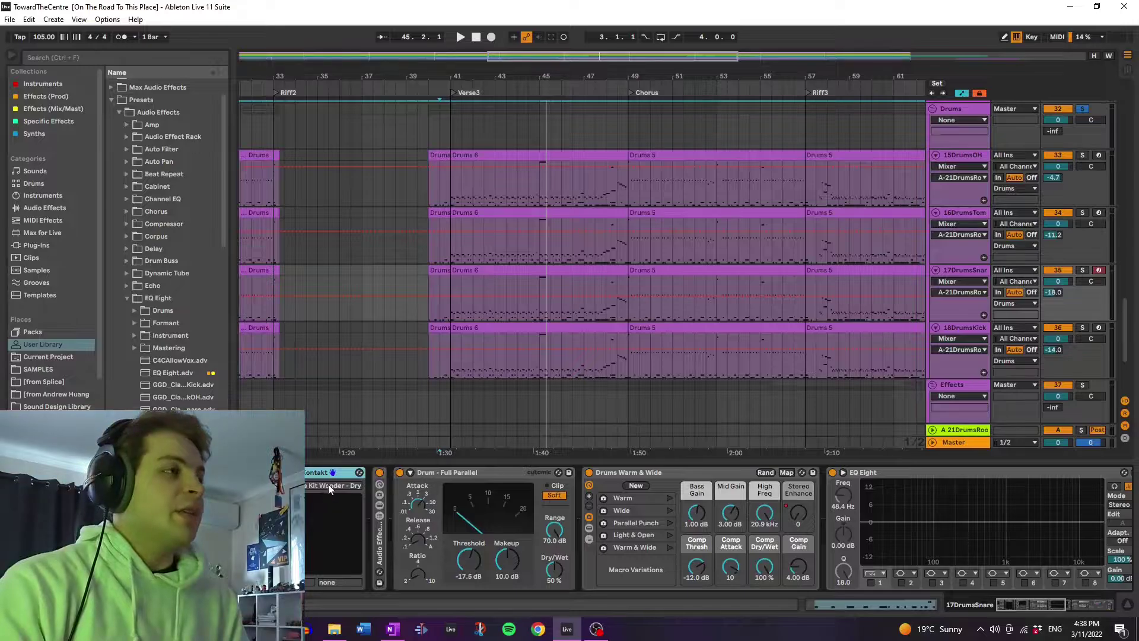
double_click(378, 544)
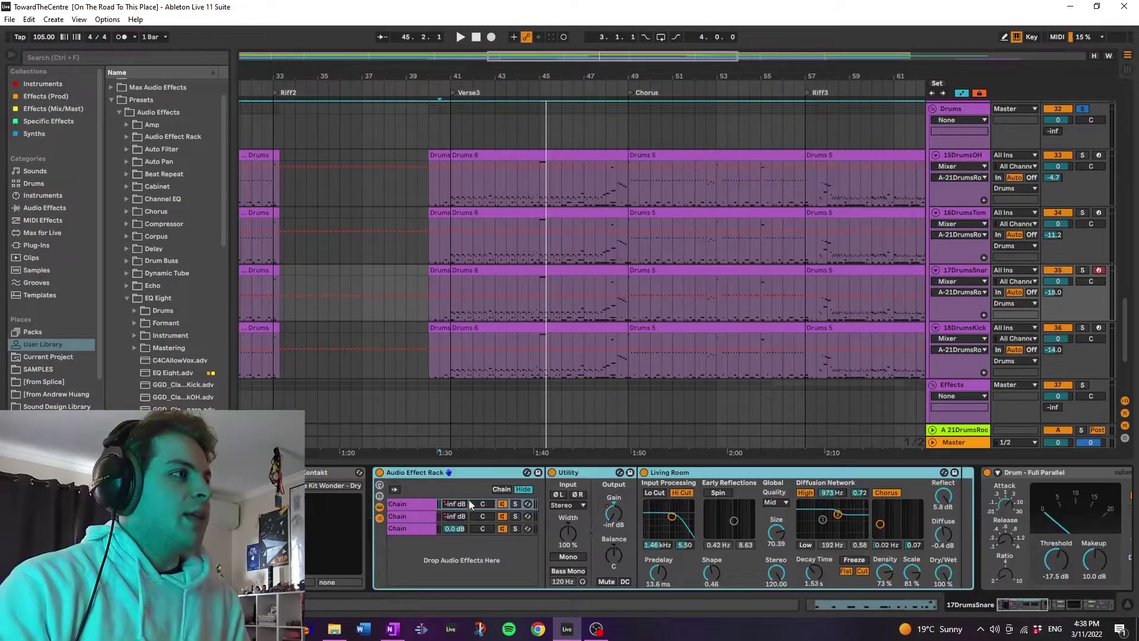
click(408, 503)
click(408, 516)
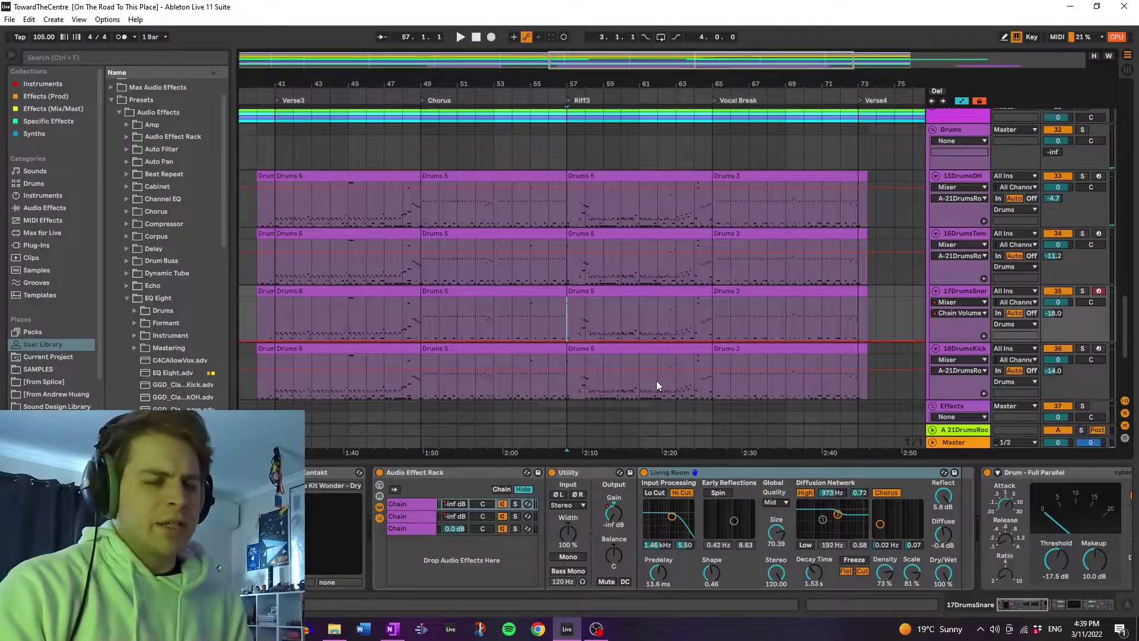
Examine the snare rack's Chain Volume automation along the arrangement through to the final Drums 5 clip.
click(438, 472)
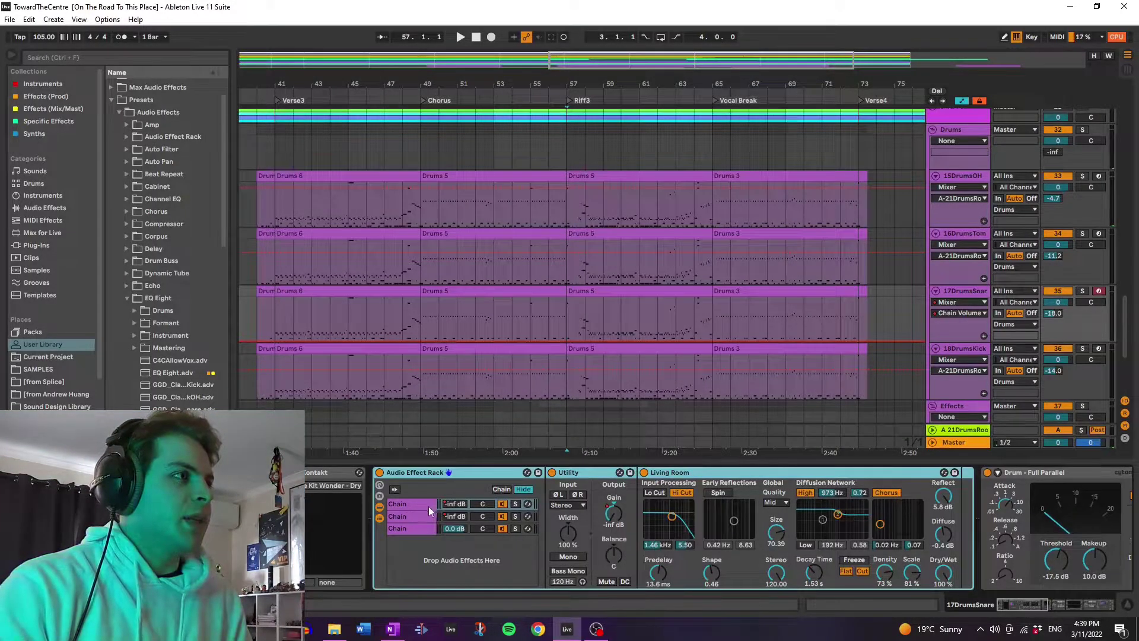
scroll(712, 237, right, 10)
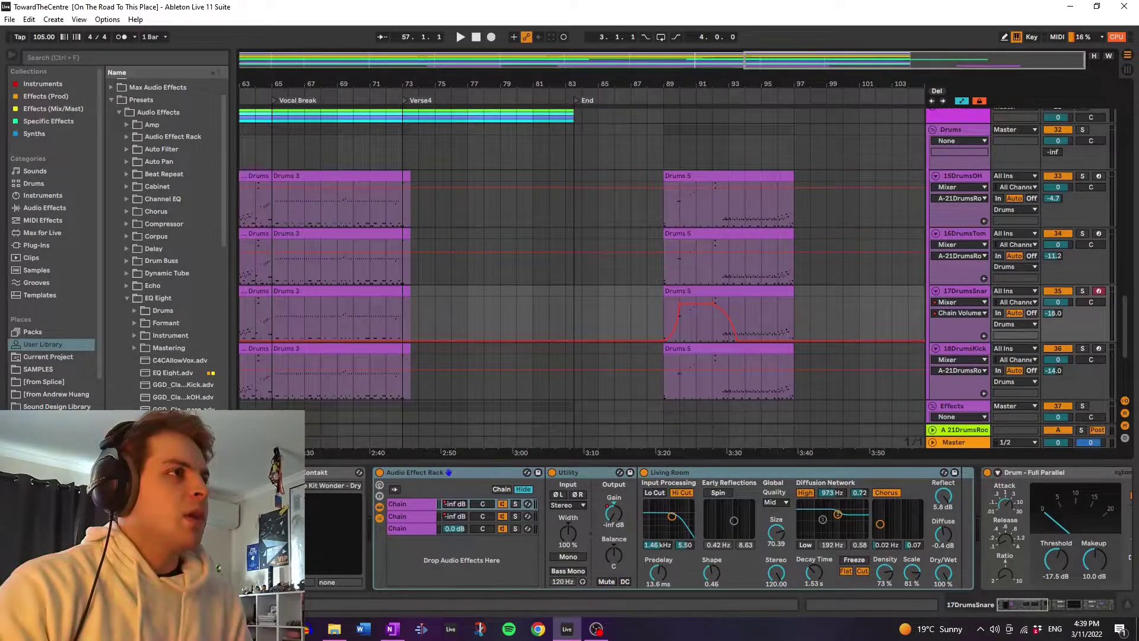
scroll(704, 223, left, 6)
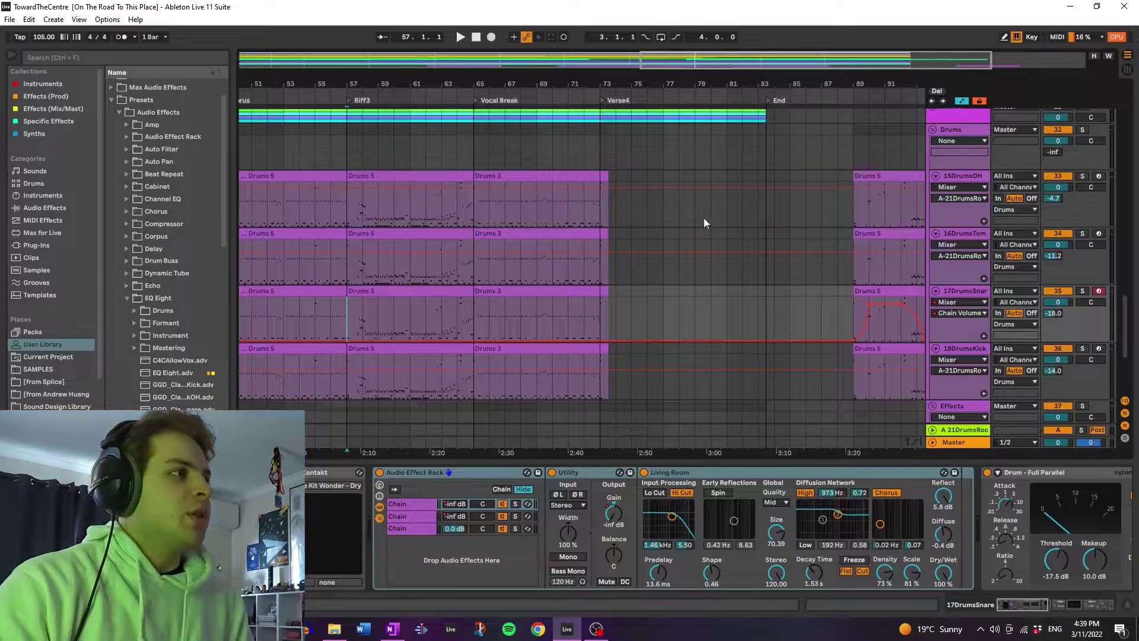
Inspect the rack's DD BitCrusher and Dotted Eighth Note delay chain and its Living Room reverb chain, and fold the rack.
click(407, 516)
click(695, 471)
click(807, 472)
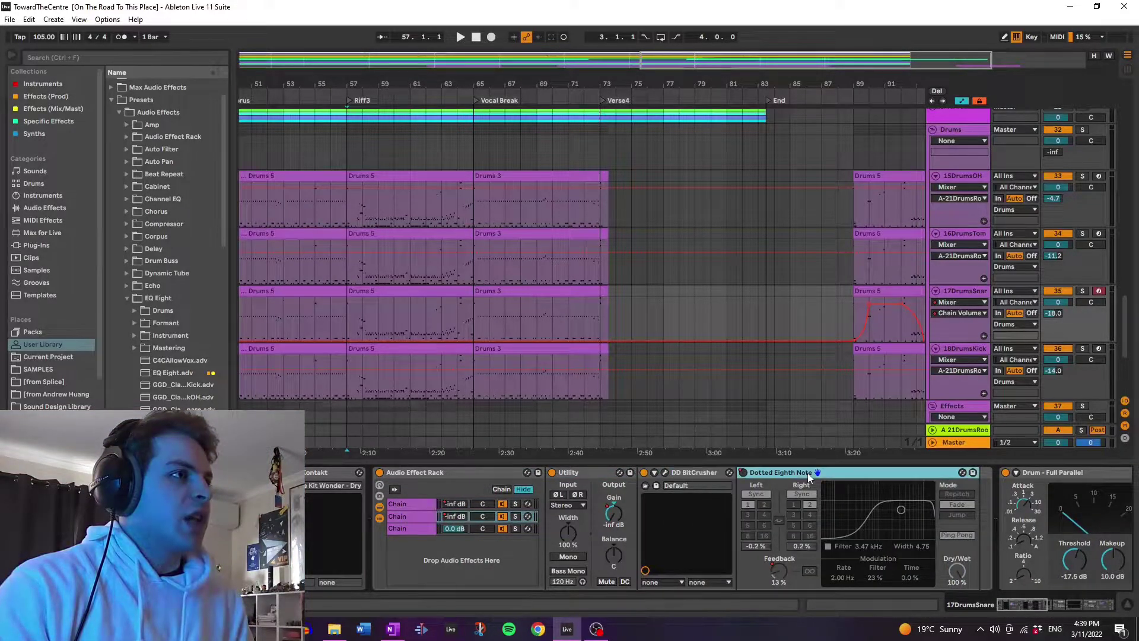
click(419, 504)
click(672, 472)
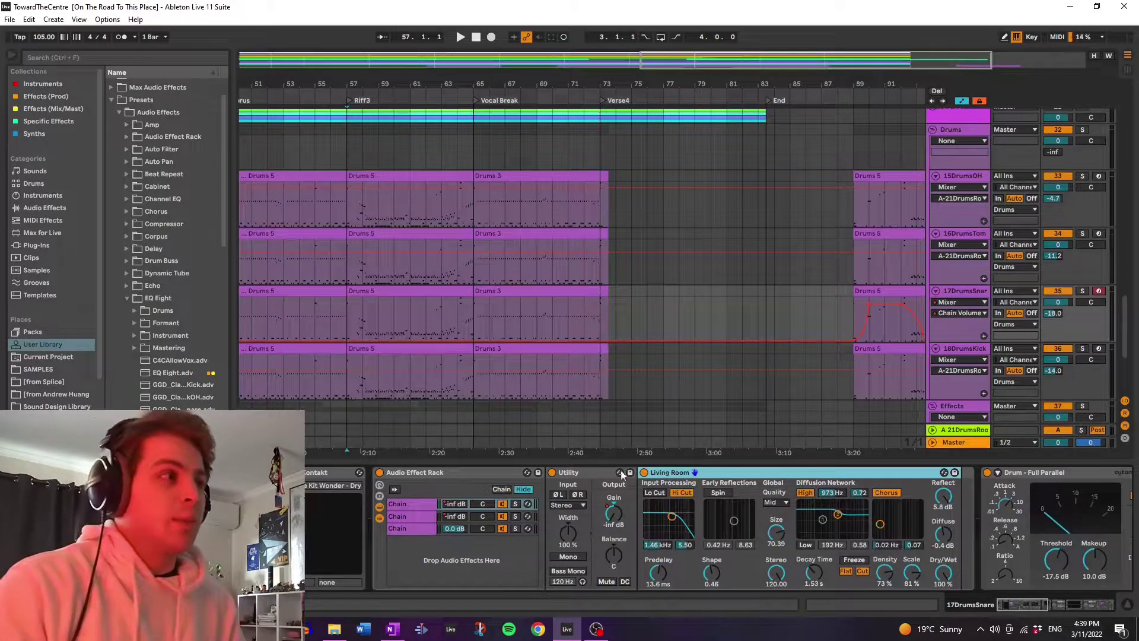
double_click(417, 472)
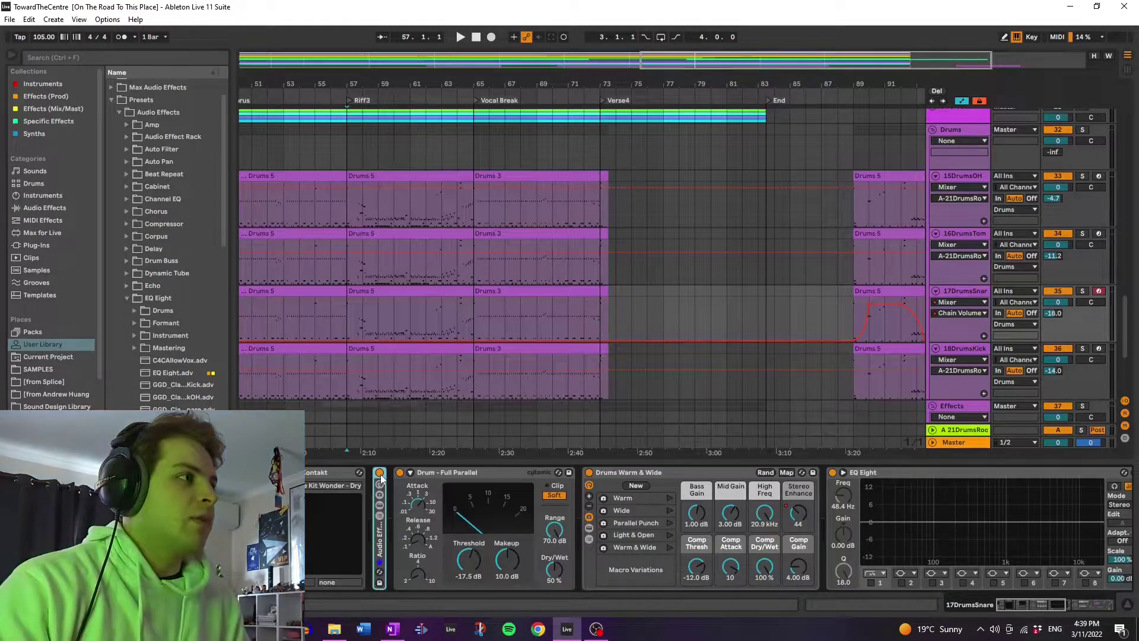
Check the snare's Drum - Full Parallel compressor and show the Stereo Enhance automation of the Drums Warm & Wide rack.
click(437, 472)
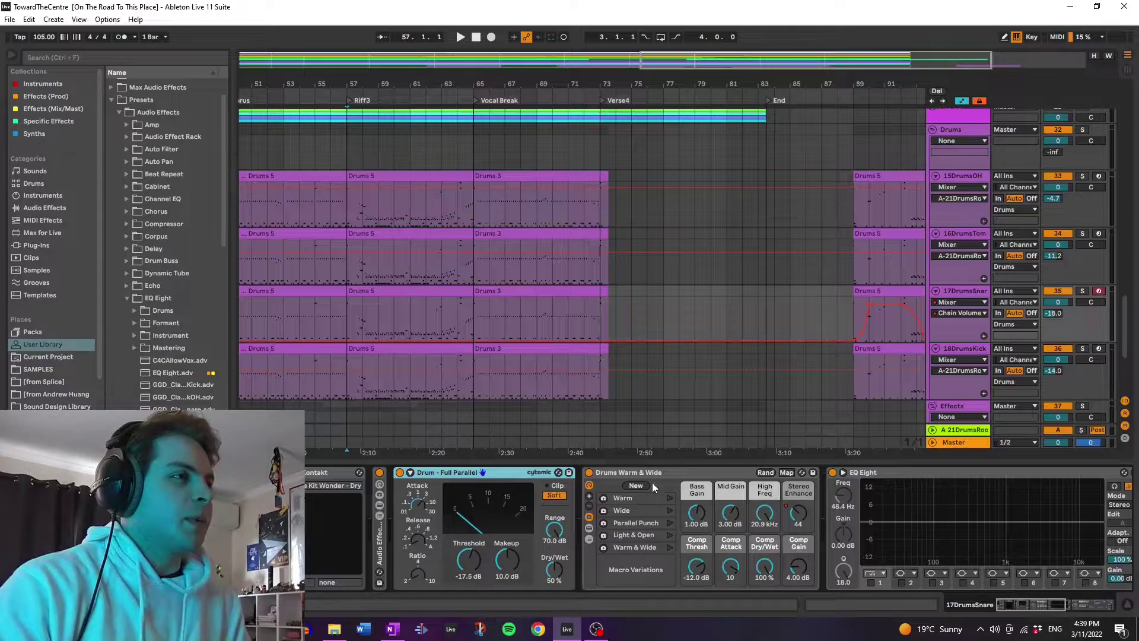
right_click(800, 512)
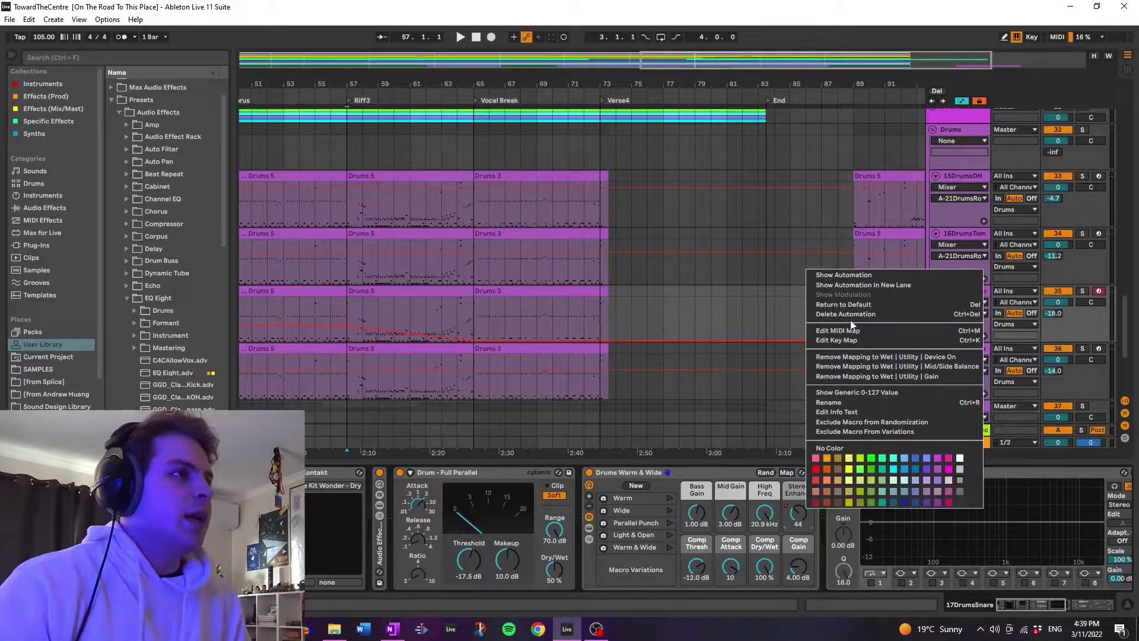
click(859, 274)
drag(871, 57, 712, 53)
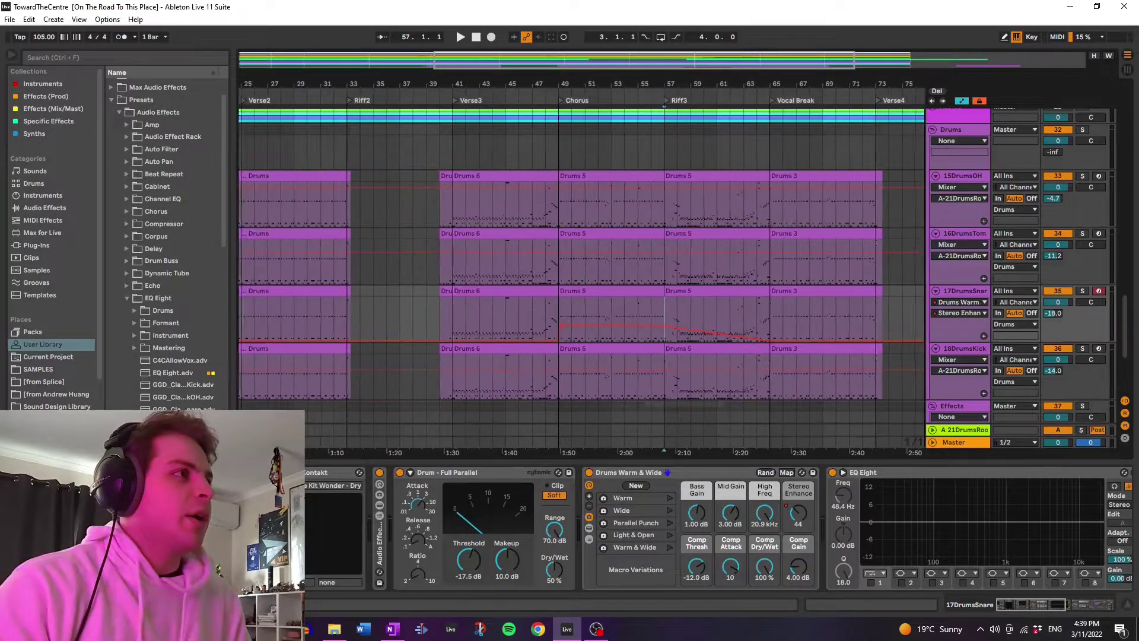
Examine the snare's Stereo Enhance automation across the Chorus and Riff3 sections, including its level during the Chorus.
drag(561, 308, 674, 315)
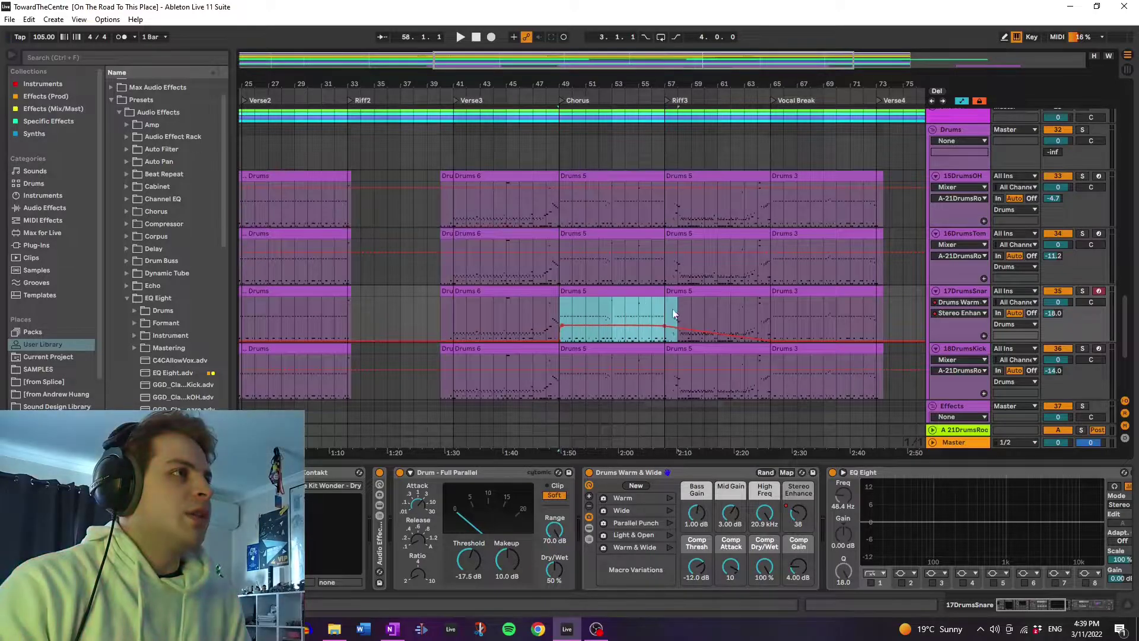
drag(766, 311, 767, 311)
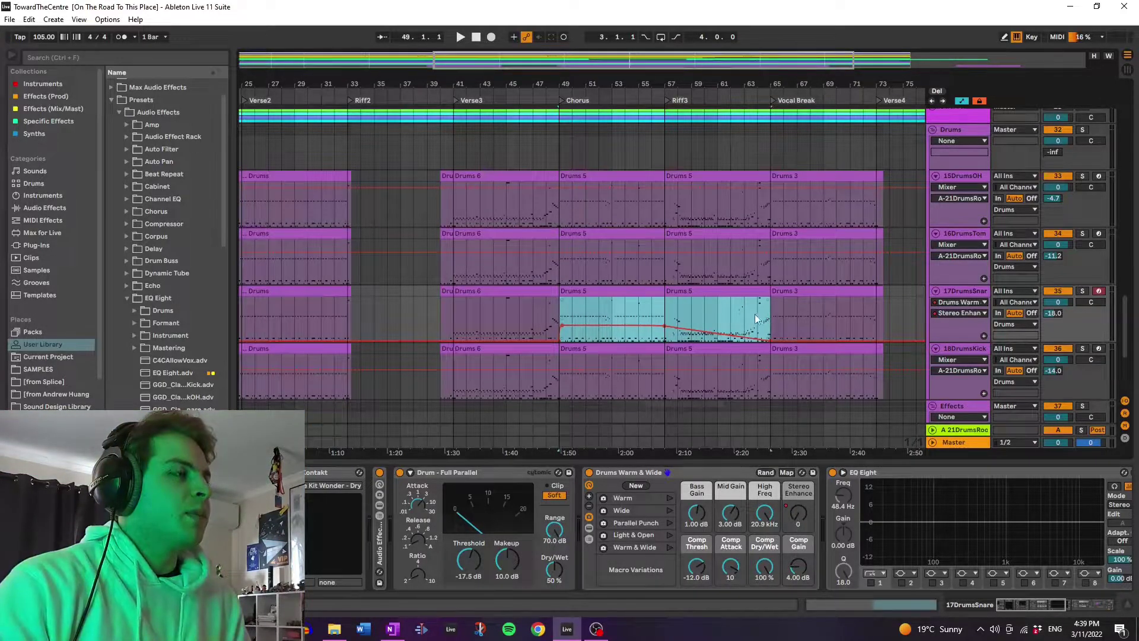
mouse_move(725, 65)
mouse_down()
mouse_move(746, 65)
mouse_move(743, 43)
mouse_up()
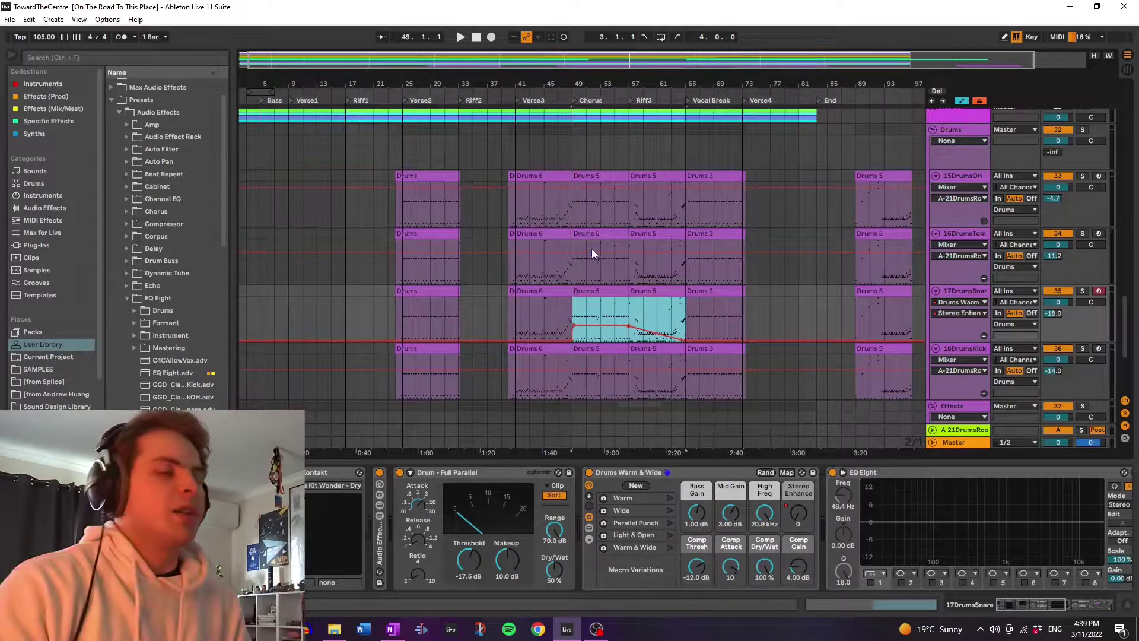
drag(714, 61, 687, 75)
click(465, 315)
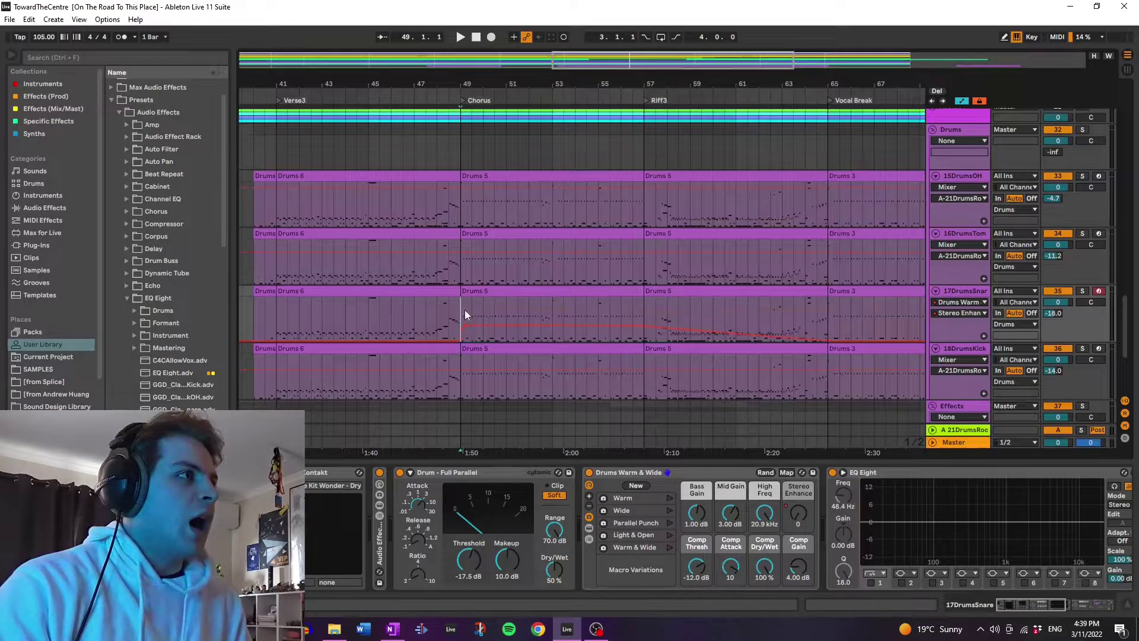
right_click(798, 497)
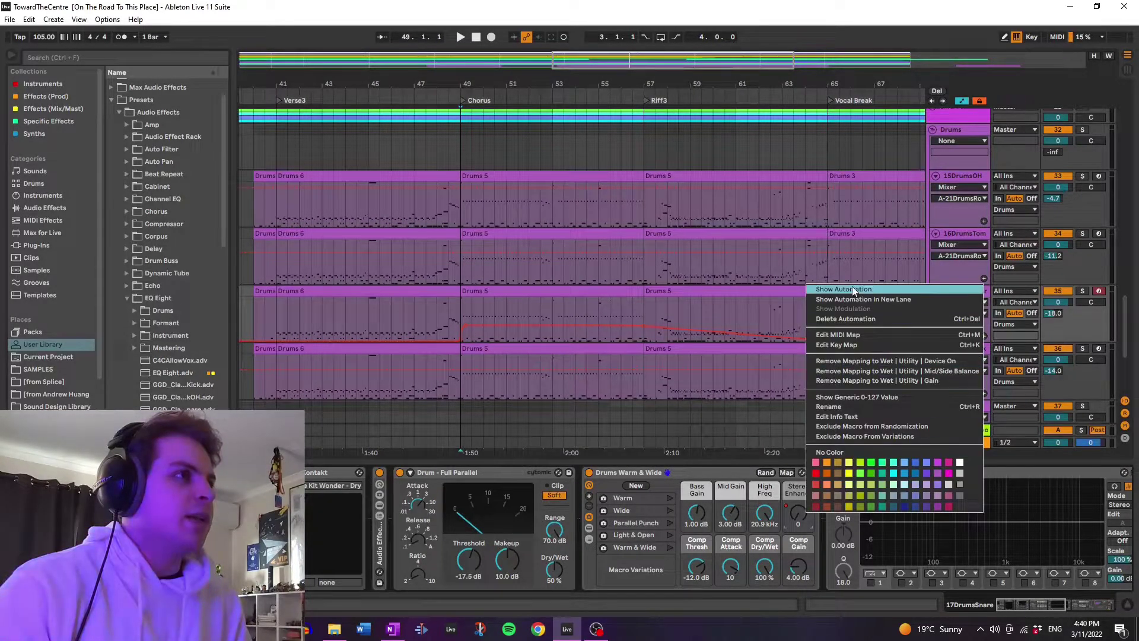
click(614, 349)
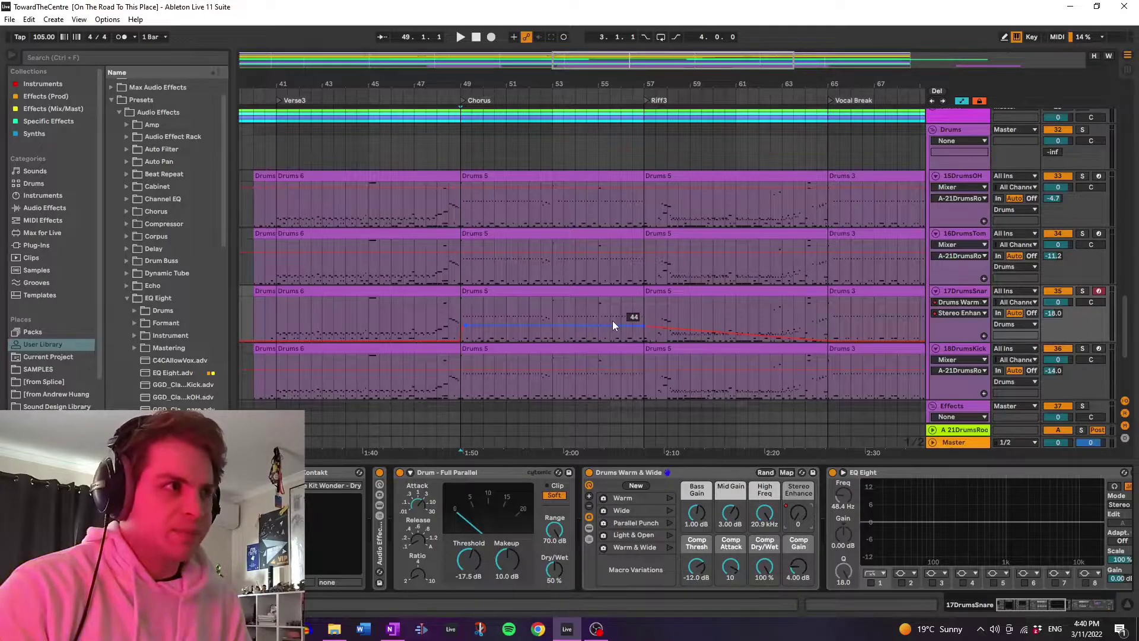
Inspect the snare track's EQ Eight and the Channel Snare rack with its macros, ROOM chains and Limiter.
click(1045, 603)
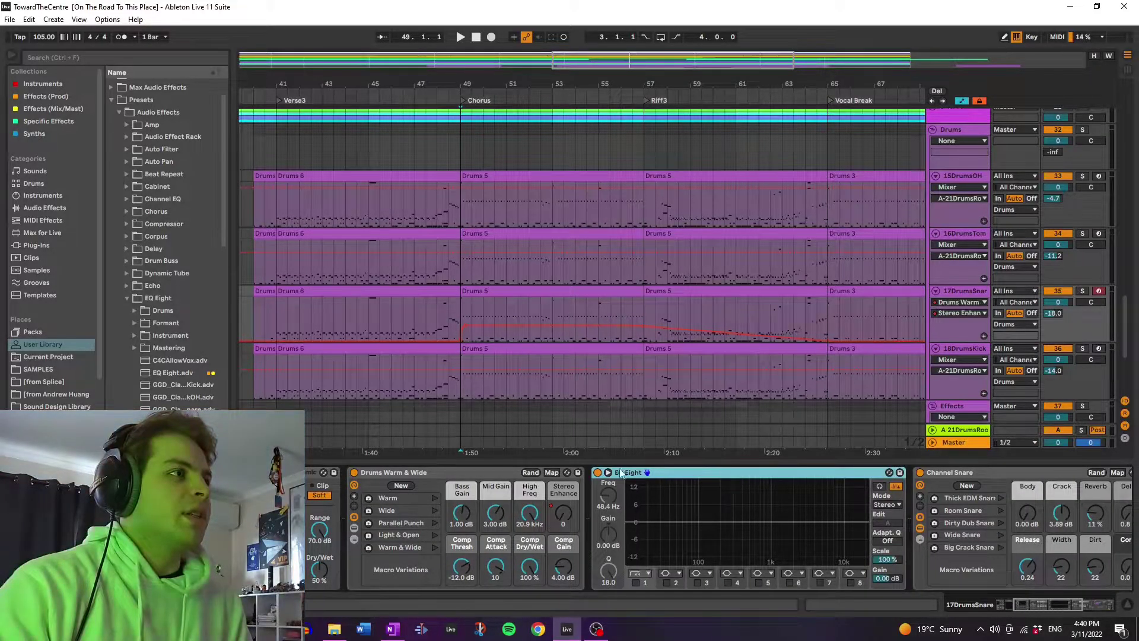
click(607, 472)
click(607, 473)
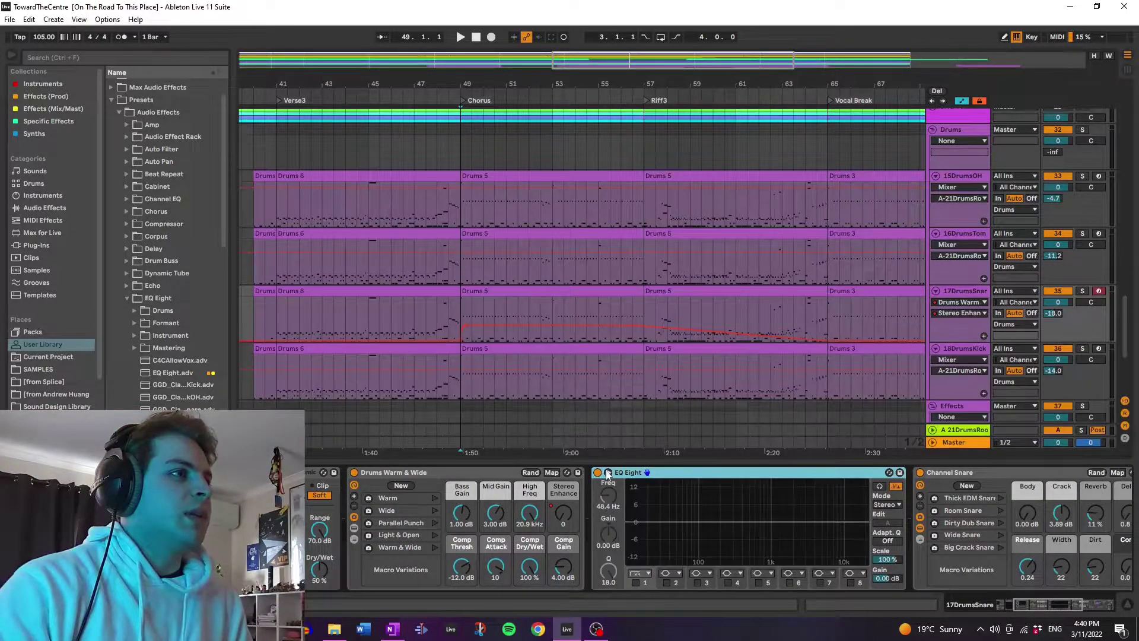
scroll(585, 504, right, 5)
click(587, 472)
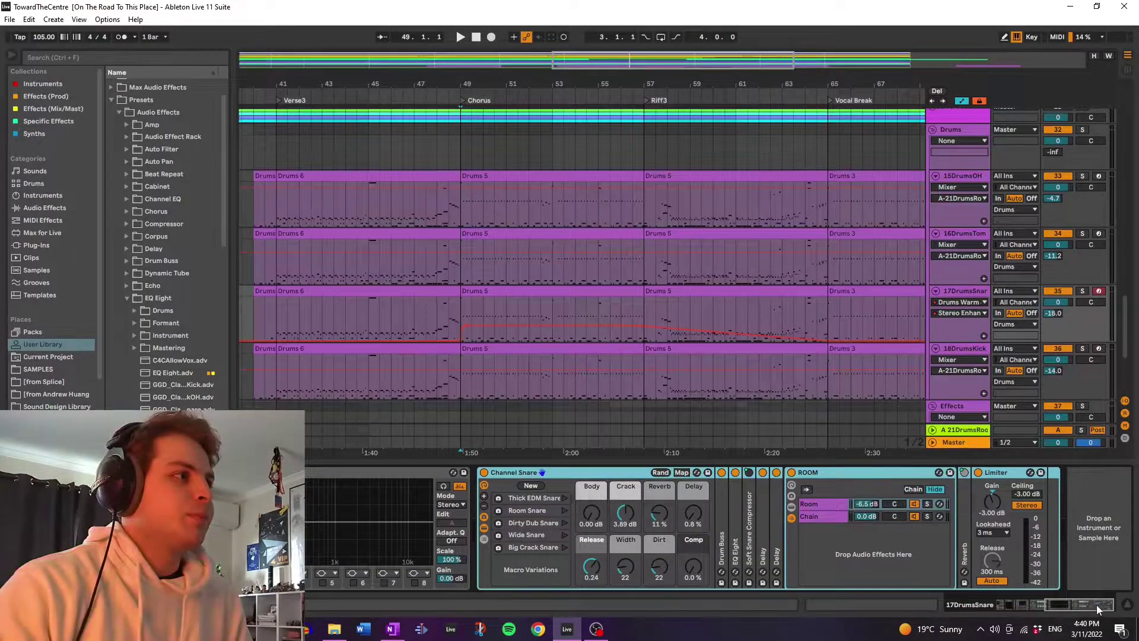
drag(1096, 604, 1067, 604)
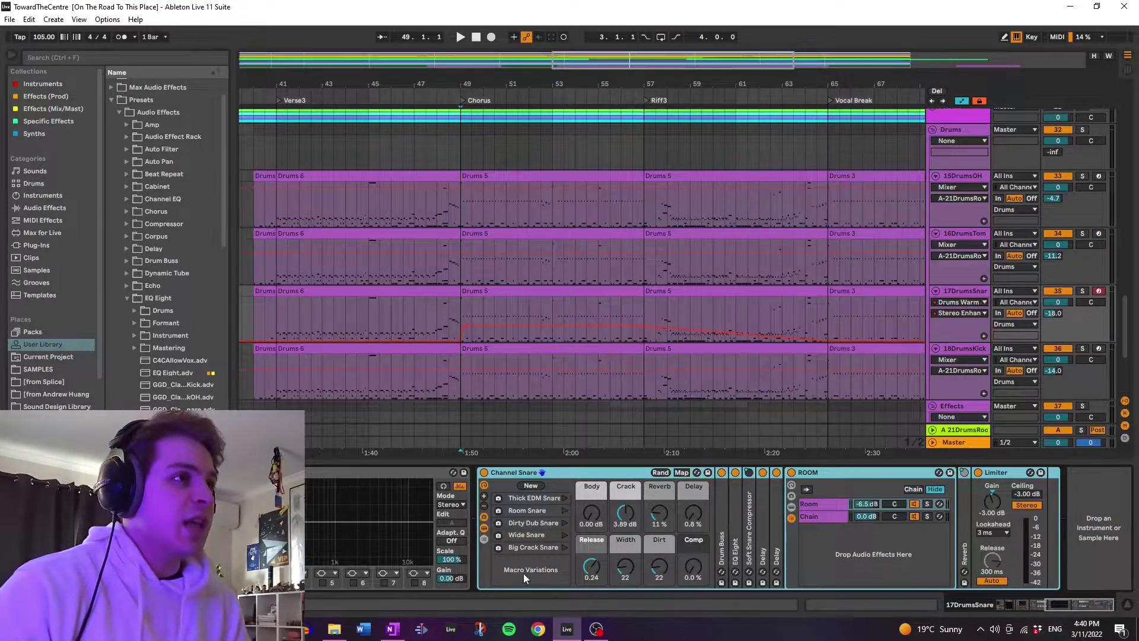
Solo the snare track and play it from the start of Verse3.
click(1081, 291)
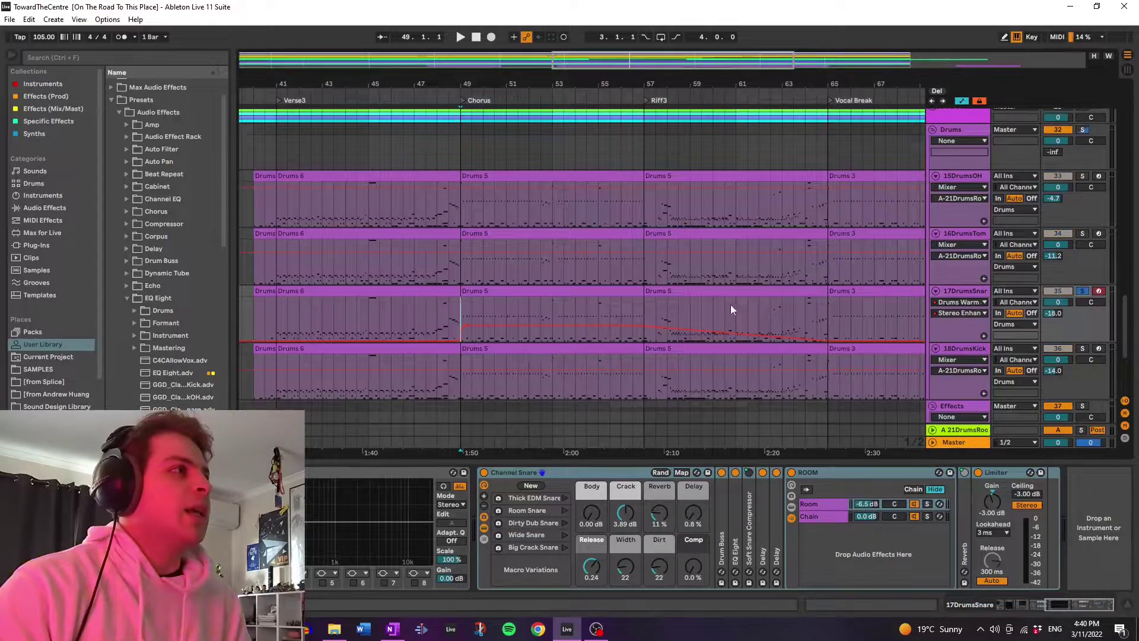
click(280, 318)
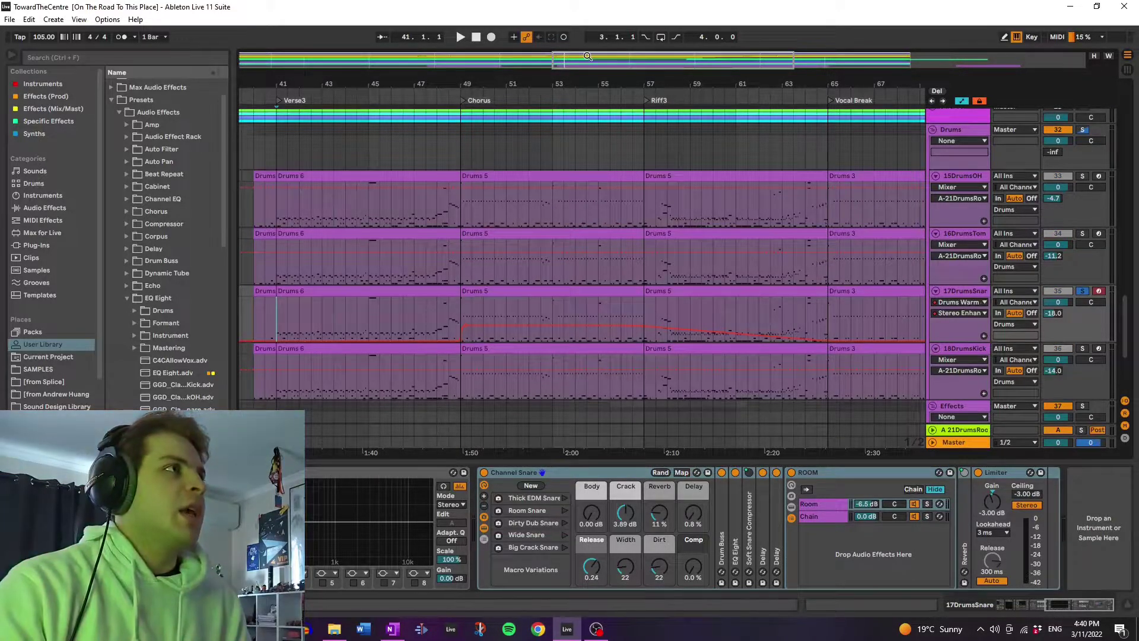
key(plus)
key(space)
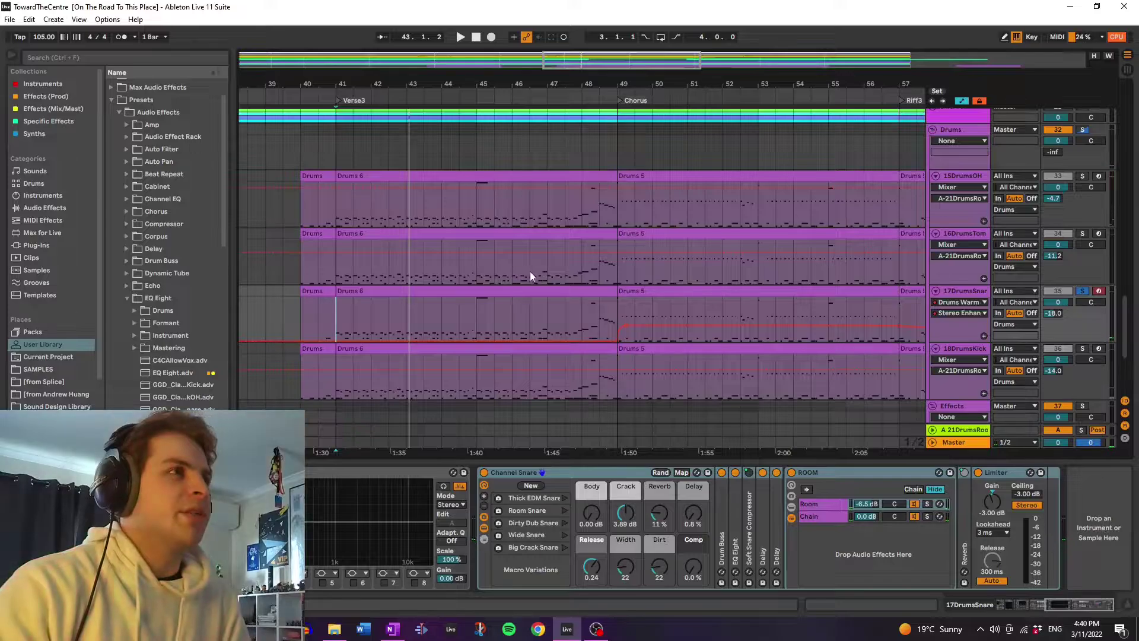
Solo the toms track and examine its EQ Eight curve and band settings in the expanded display, then fold it.
click(1082, 234)
click(955, 232)
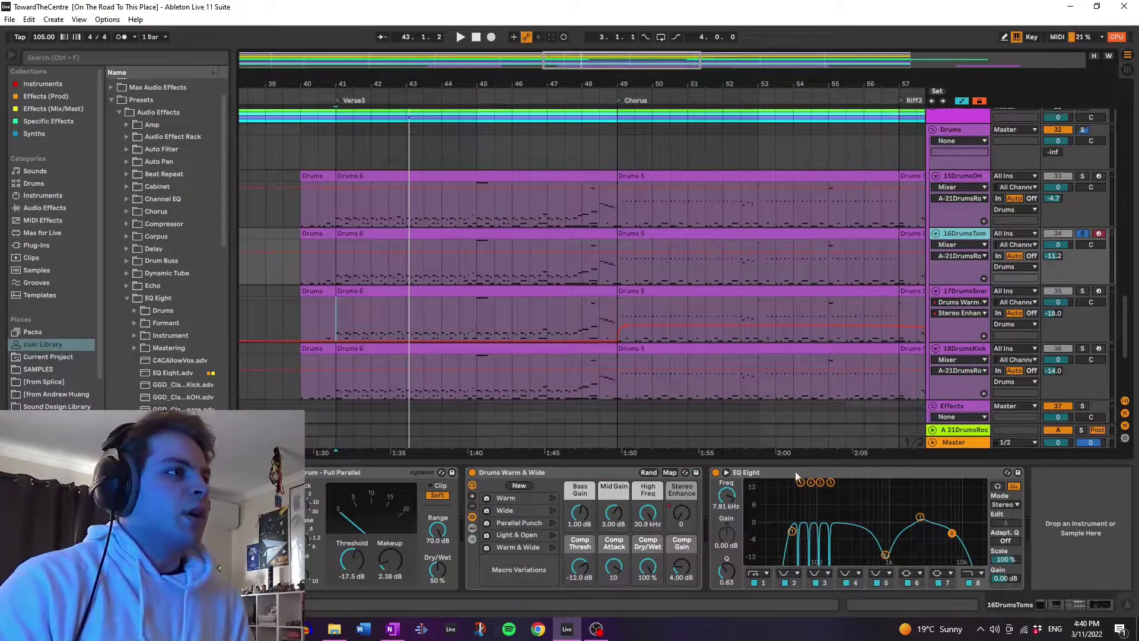
click(768, 473)
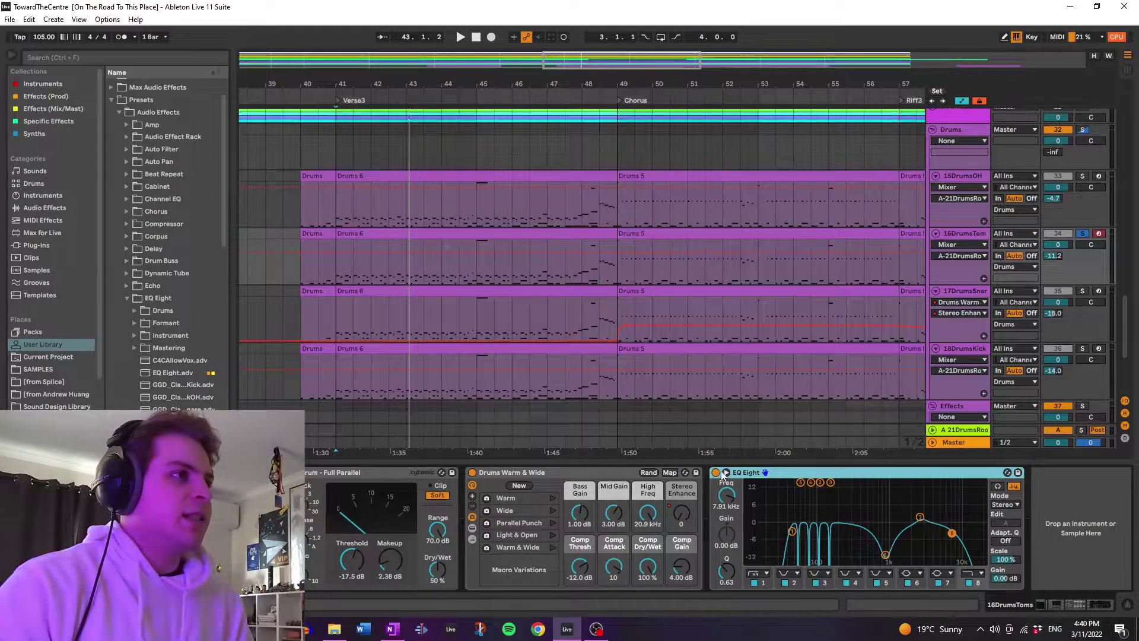
click(725, 473)
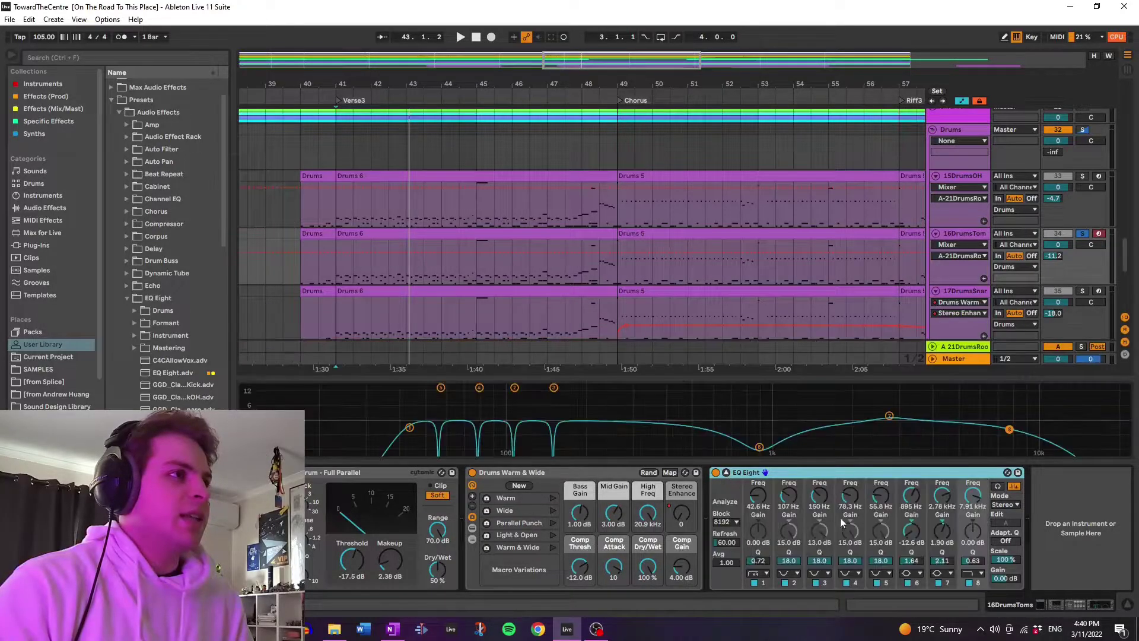
click(727, 474)
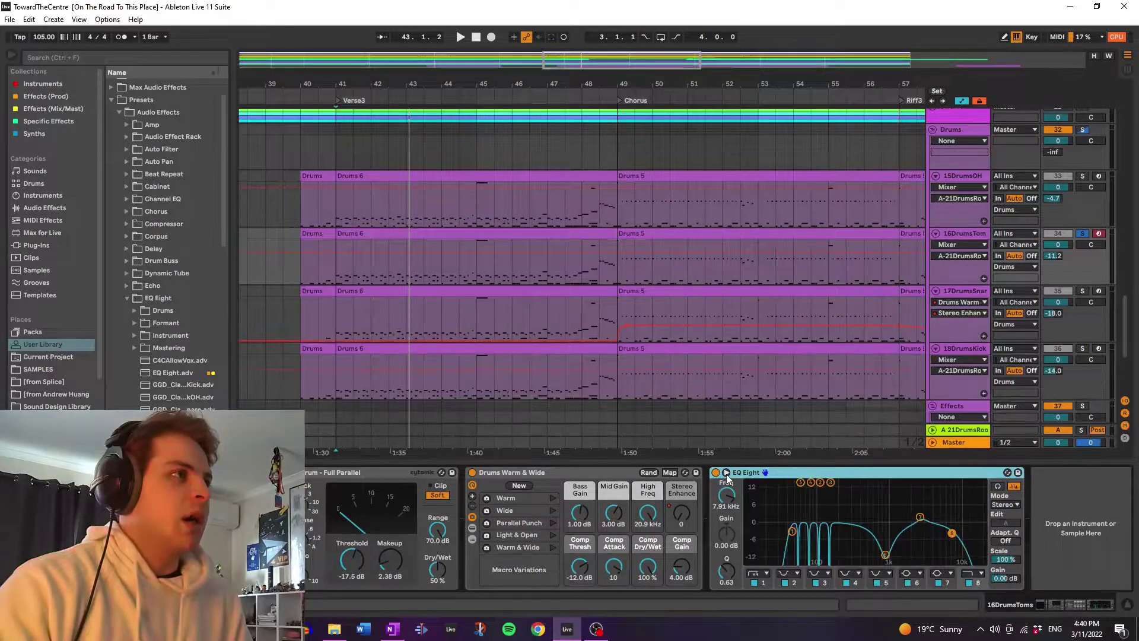
Play the tom fill leading into the Chorus with the toms' EQ Eight on and bypassed, and switch the EQ back on.
click(598, 271)
key(space)
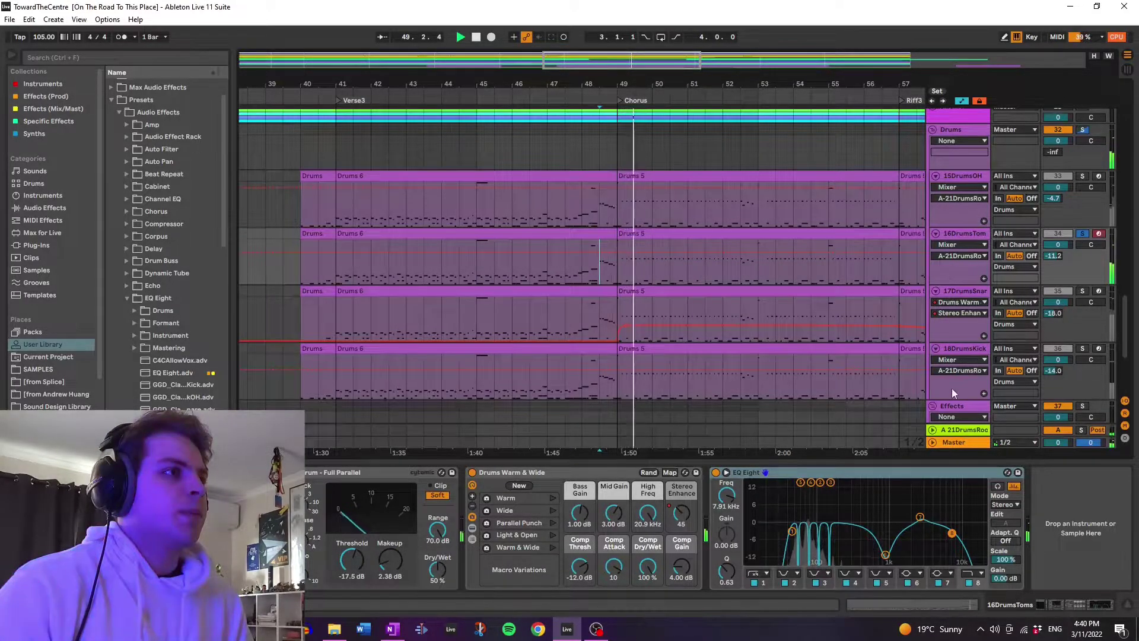
click(720, 474)
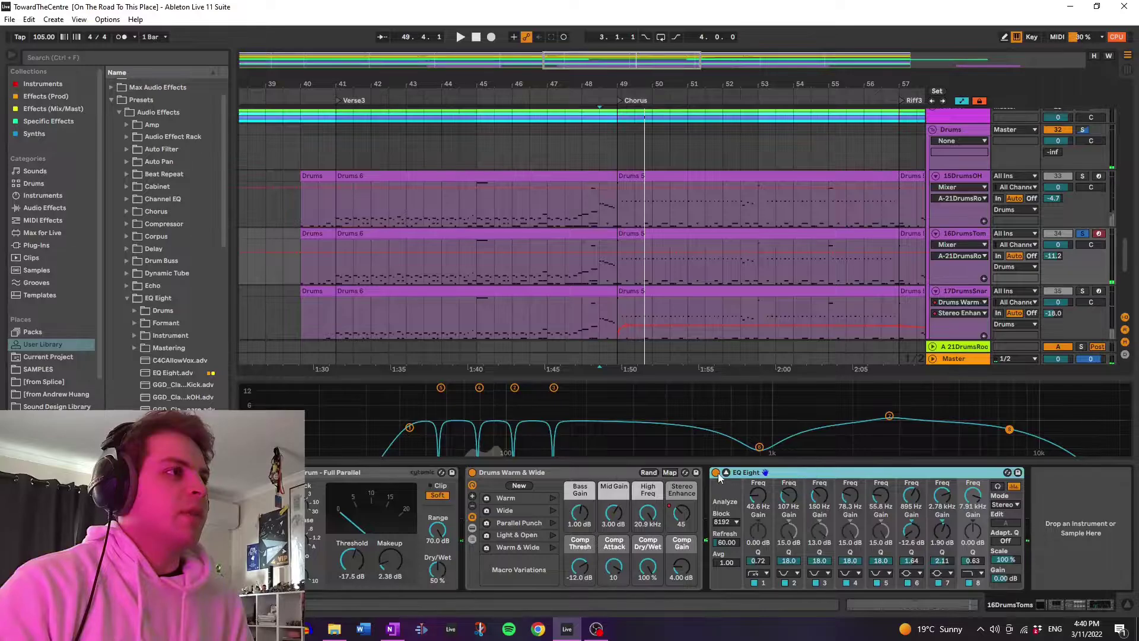
click(716, 473)
key(space)
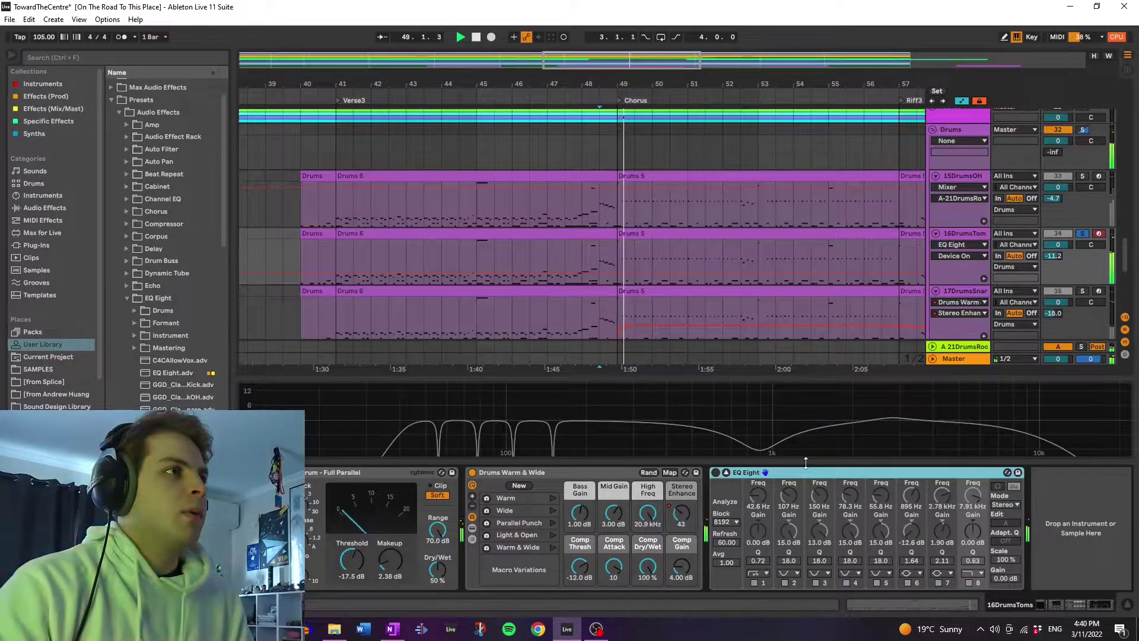
click(716, 472)
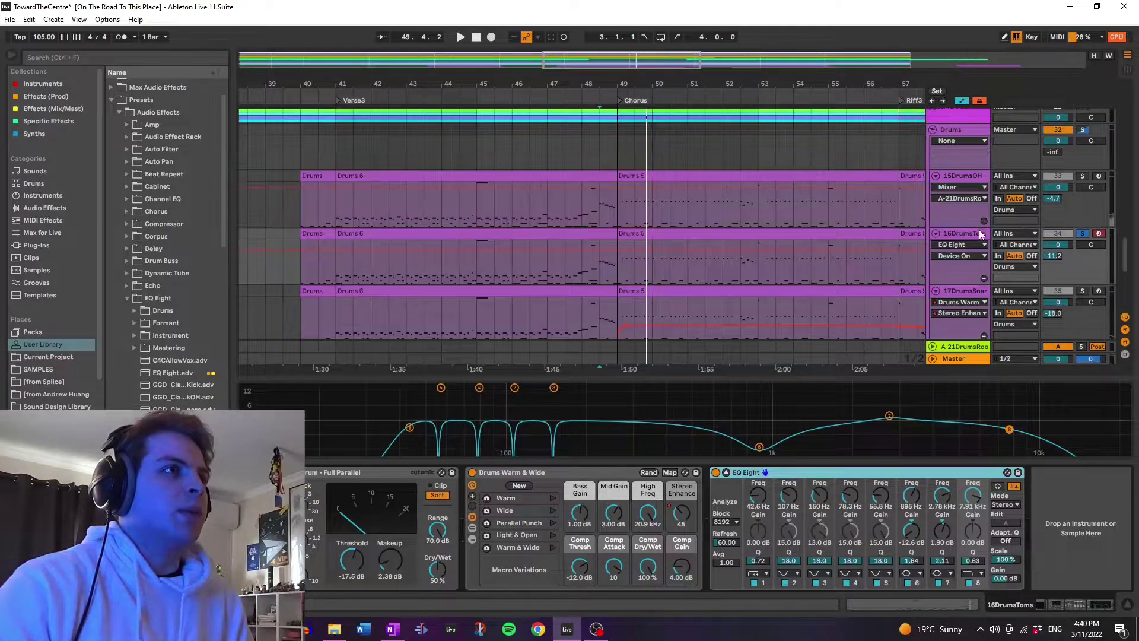
Show the toms' Stereo Enhance automation from the Drums Warm & Wide rack and highlight its Chorus section.
right_click(692, 513)
click(733, 273)
scroll(528, 240, down, 2)
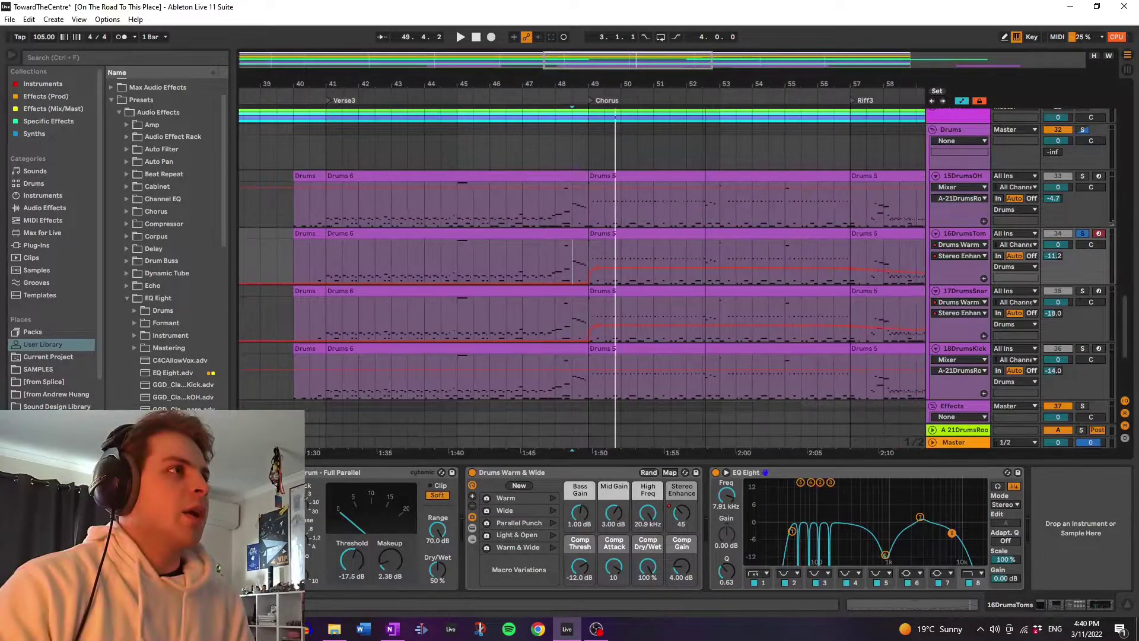
click(498, 243)
drag(497, 243, 680, 254)
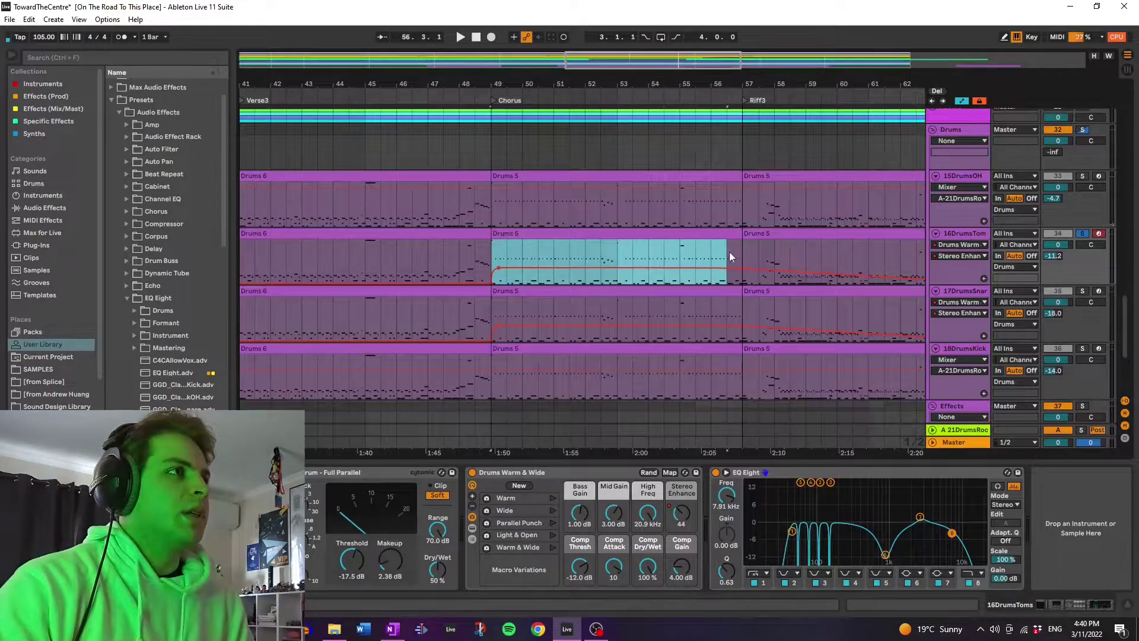
Solo the overheads track and show the Stereo Enhance automation of its Drums Warm & Wide rack at the Chorus.
click(973, 179)
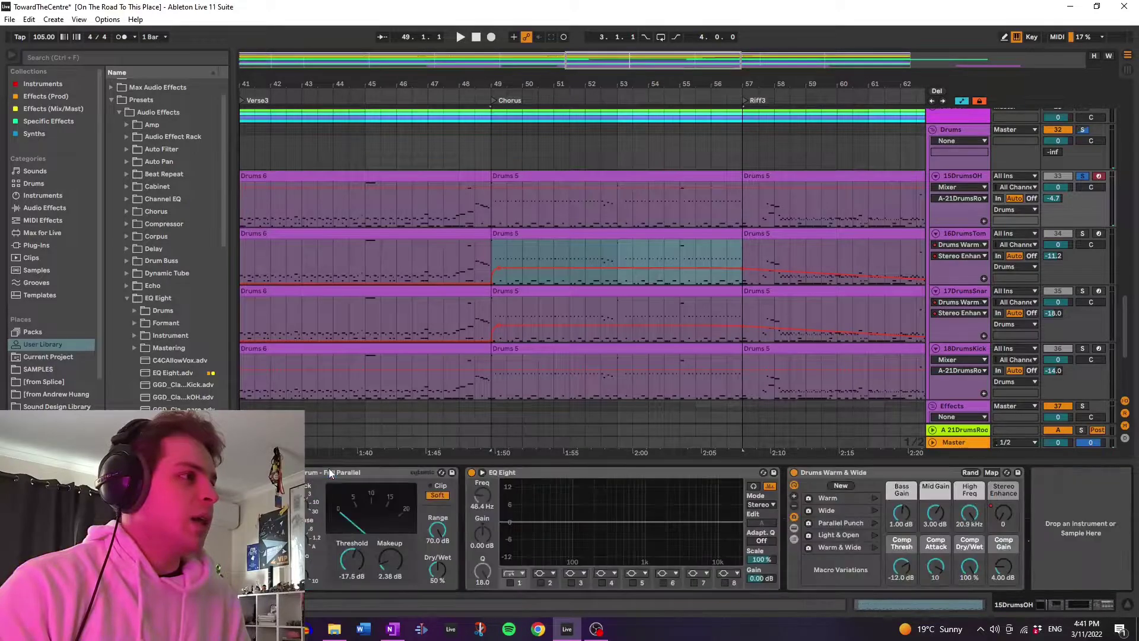
right_click(997, 510)
click(925, 287)
click(494, 186)
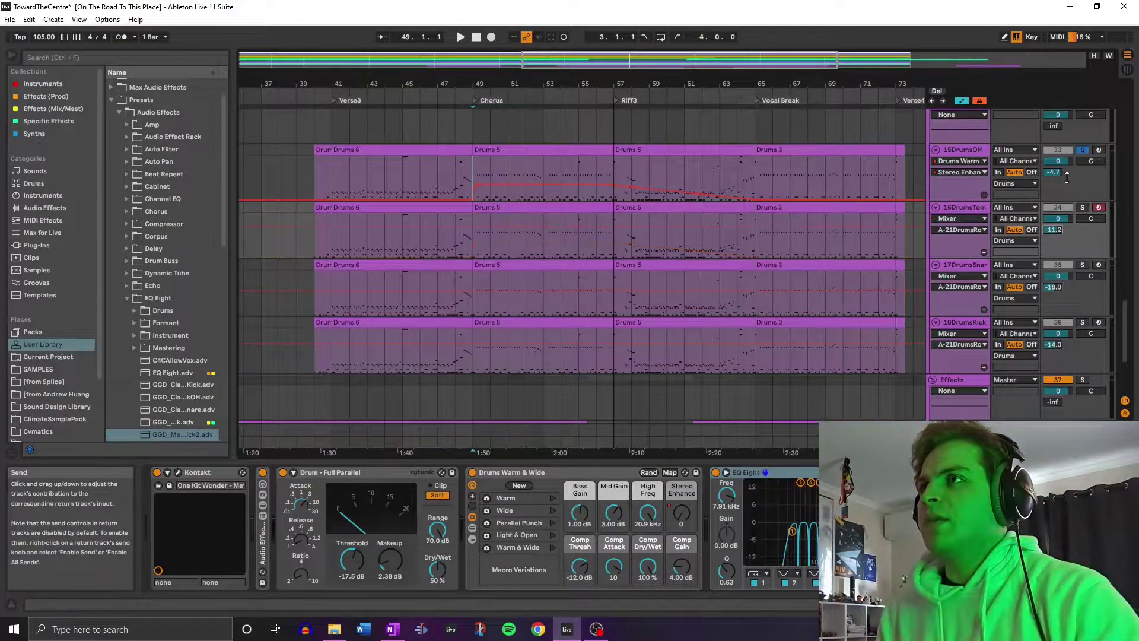
Inspect the drum room return's Drums Room reverb and EQ Eight, and save the set.
click(1054, 172)
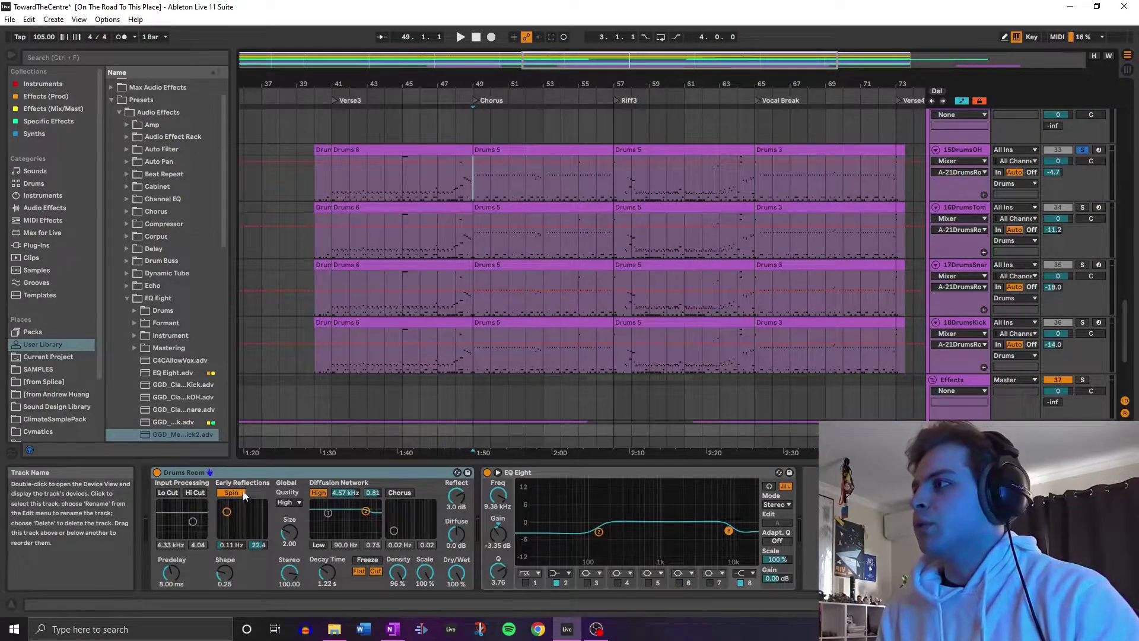
click(568, 487)
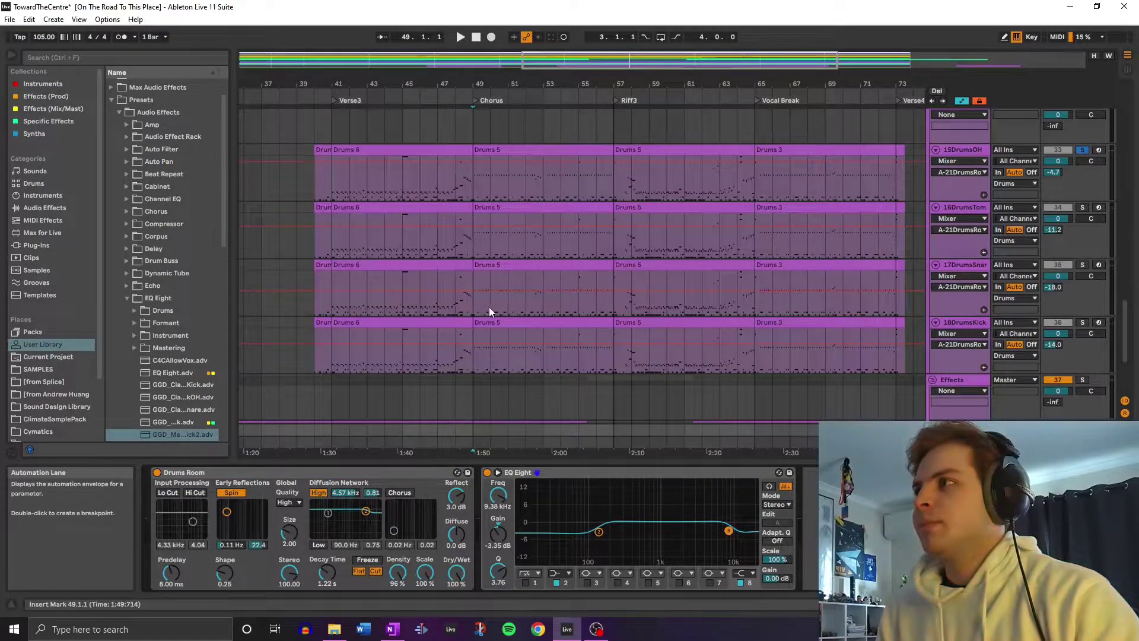
click(488, 307)
key(ctrl+s)
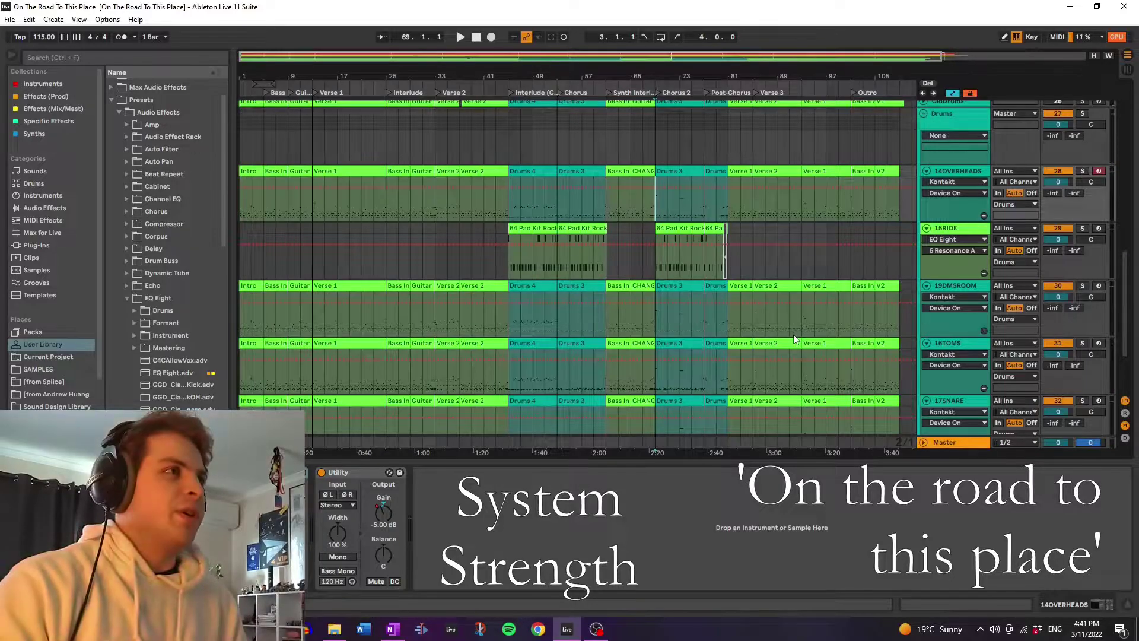
Play Chorus 2 of On The Road To This Place and look over its drum tracks from overheads to kick.
key(space)
drag(780, 58, 786, 195)
scroll(792, 235, down, 3)
scroll(794, 238, down, 2)
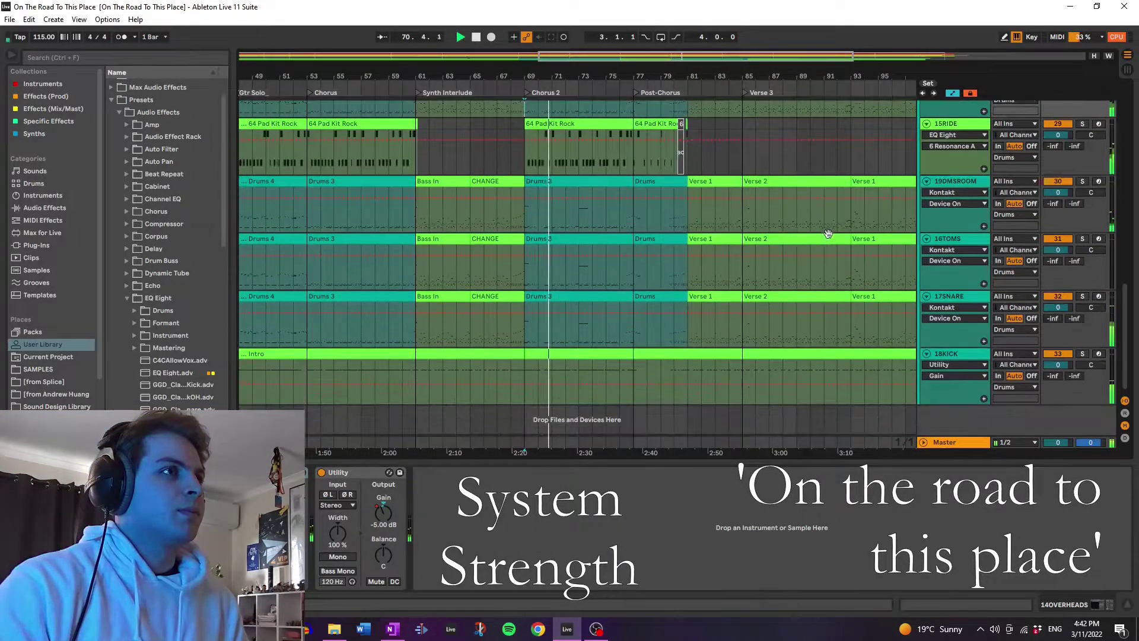
scroll(835, 245, up, 3)
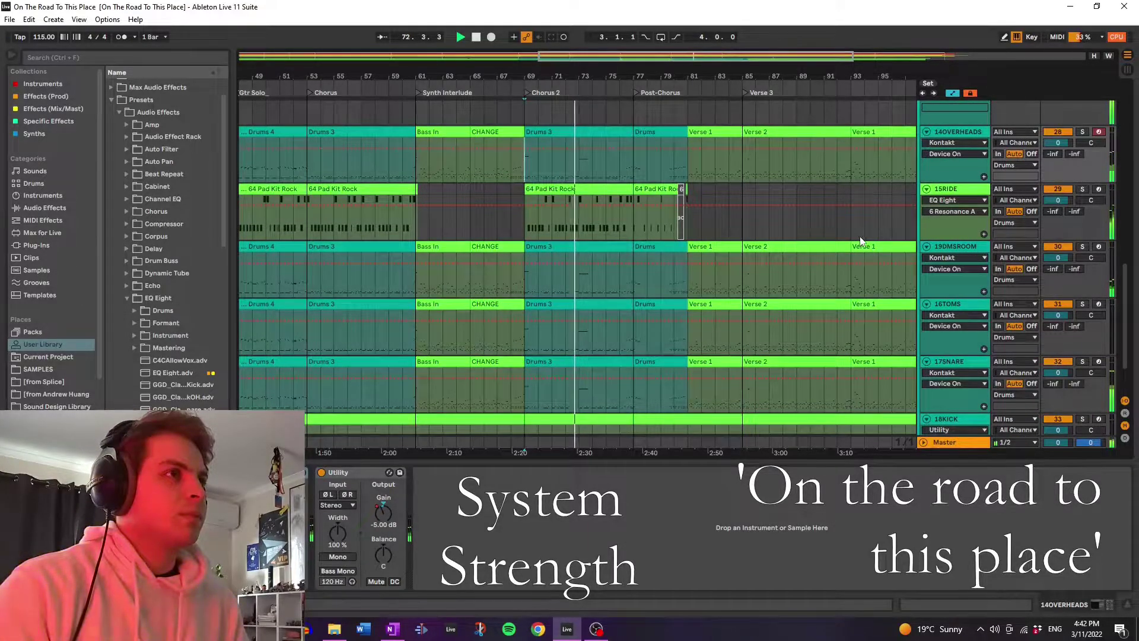
scroll(861, 240, down, 2)
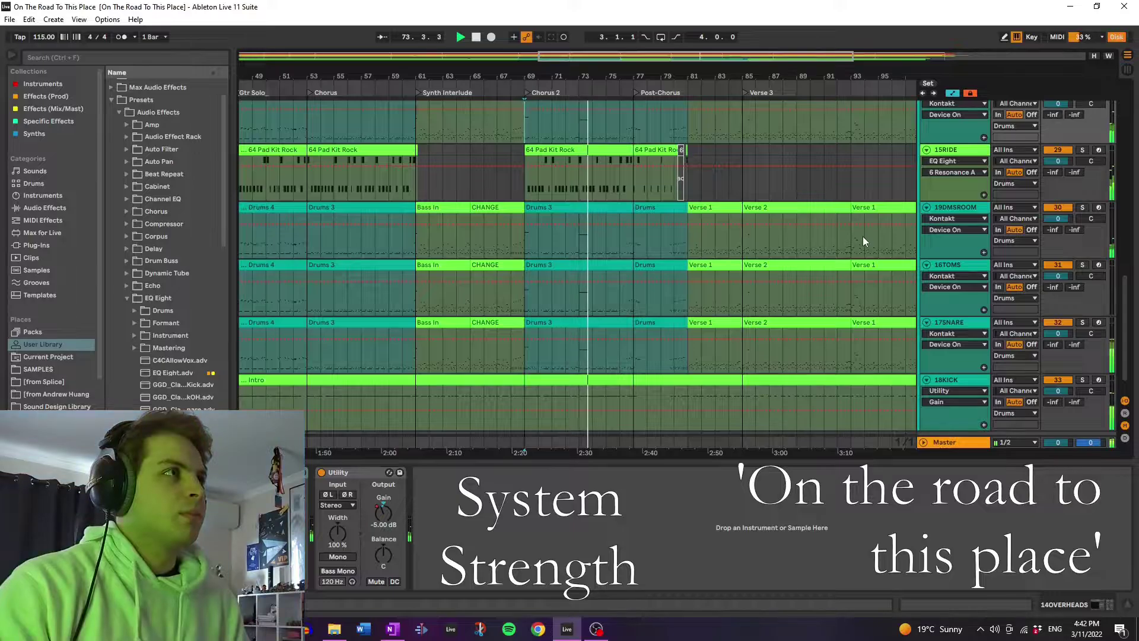
scroll(873, 232, up, 1)
Stop playback and view the ride track's 64 Pad Kit Rock and EQ Eight, and the kick track's sample and EQ.
click(767, 209)
key(space)
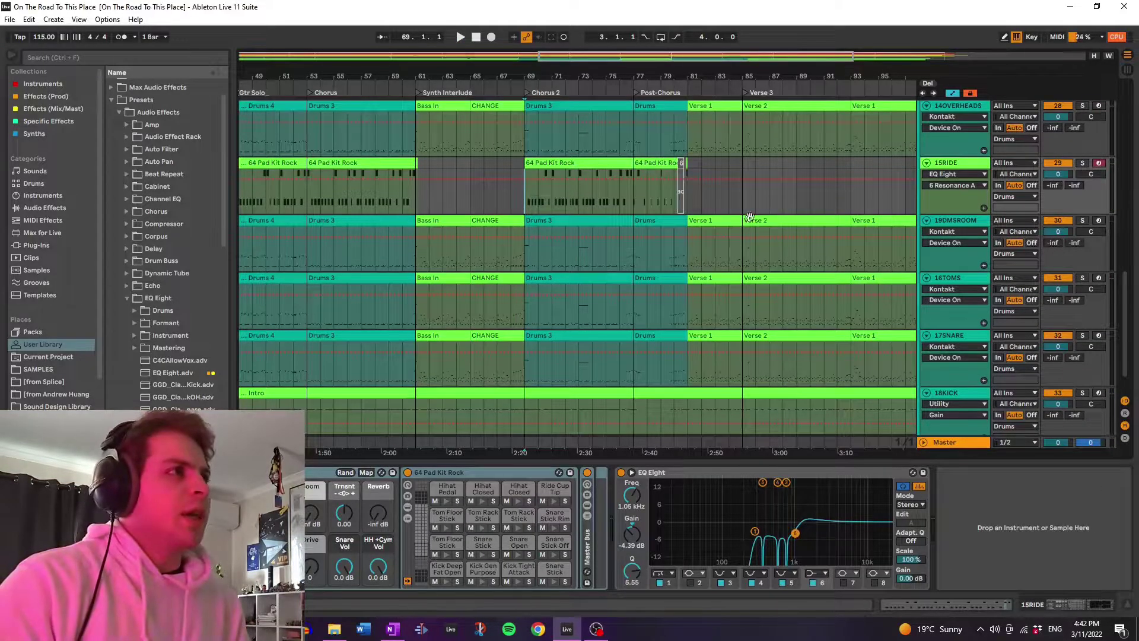
click(952, 389)
scroll(950, 308, down, 5)
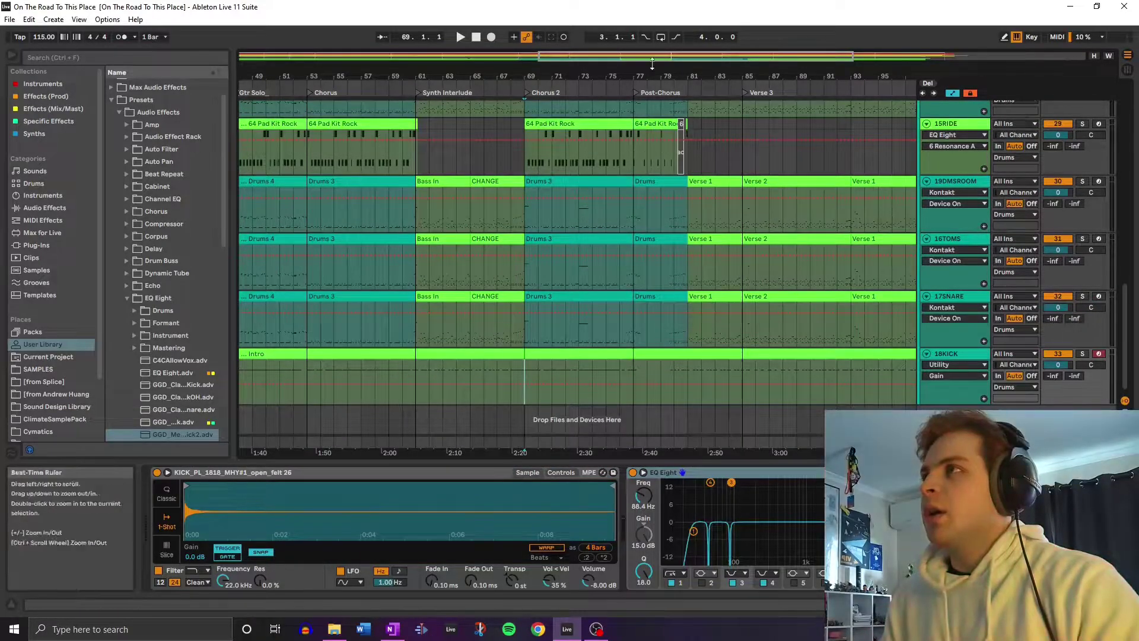
Check the snare track's Kontakt One Kit Wonder - Metal microphone mixer and close the plug-in window.
scroll(642, 213, up, 3)
click(949, 303)
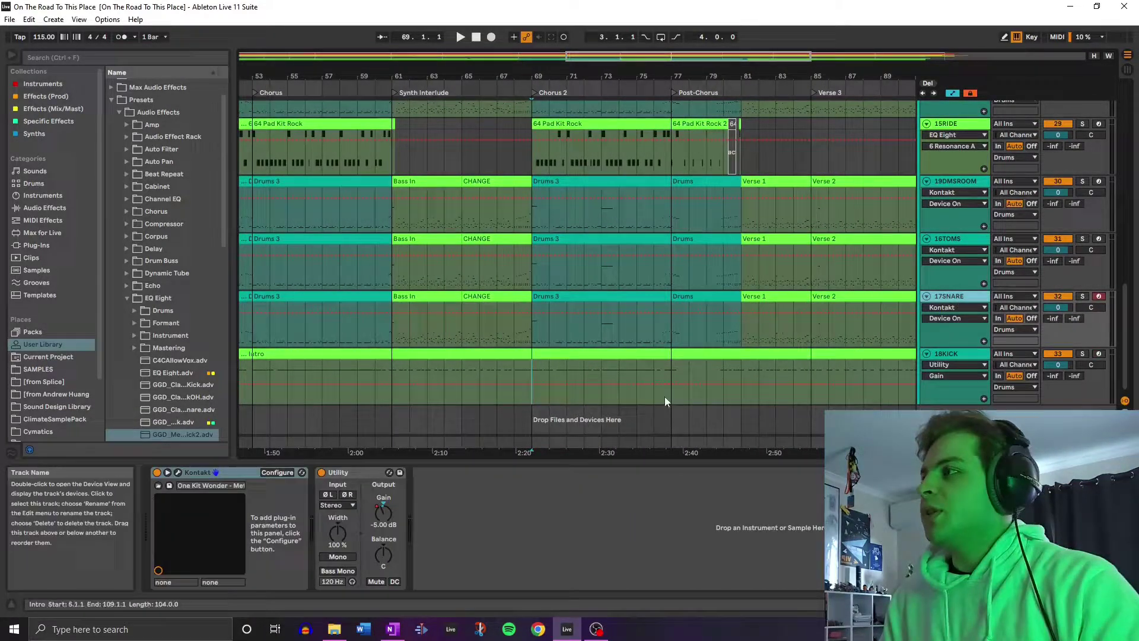
click(178, 472)
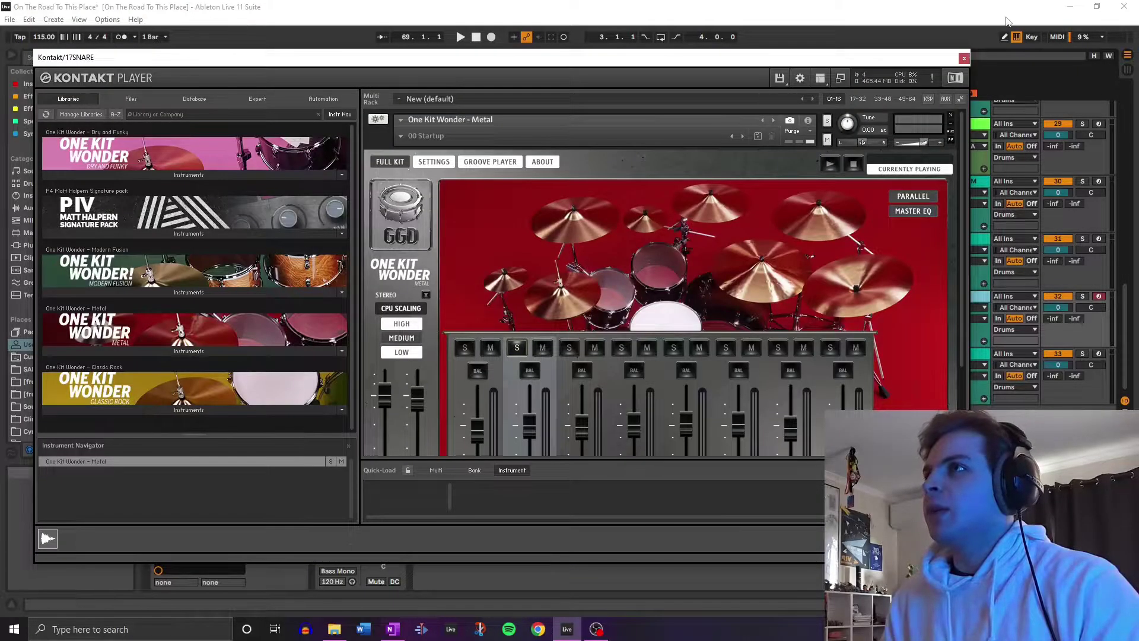
click(964, 59)
Solo the kick track and listen to its sampled kick through the EQ Eight from the start of Chorus 2.
click(953, 352)
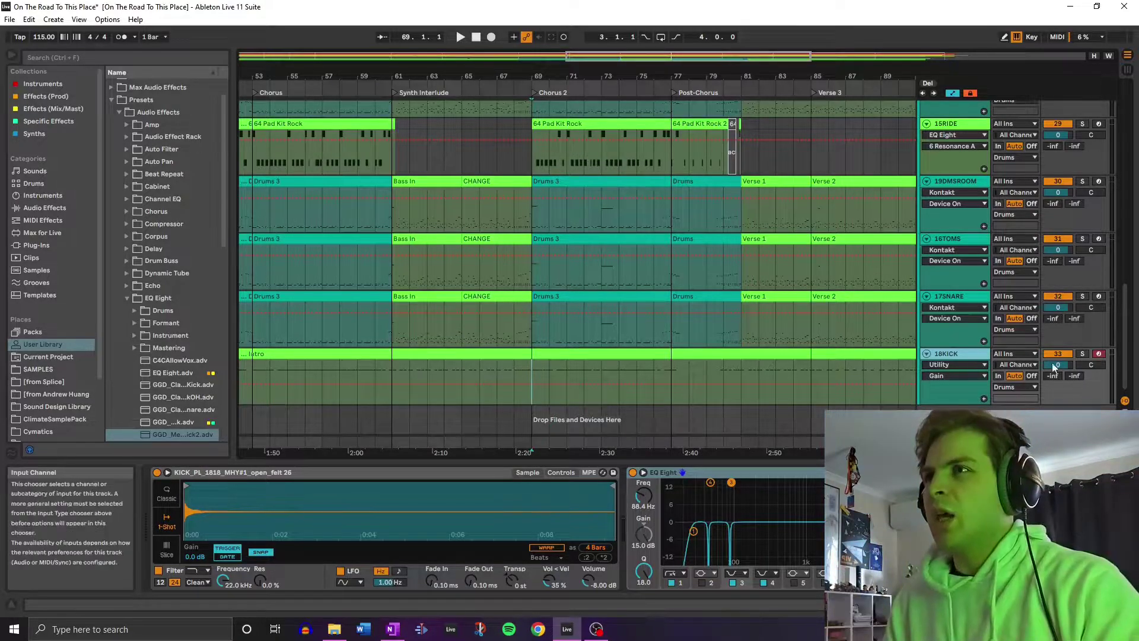
click(1083, 354)
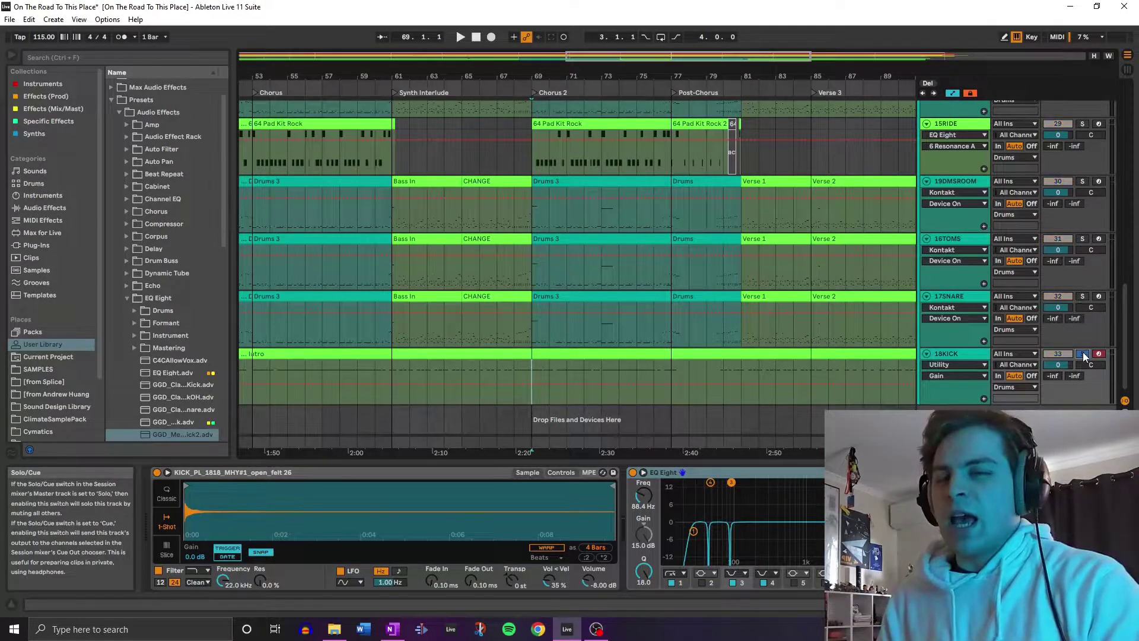
click(275, 474)
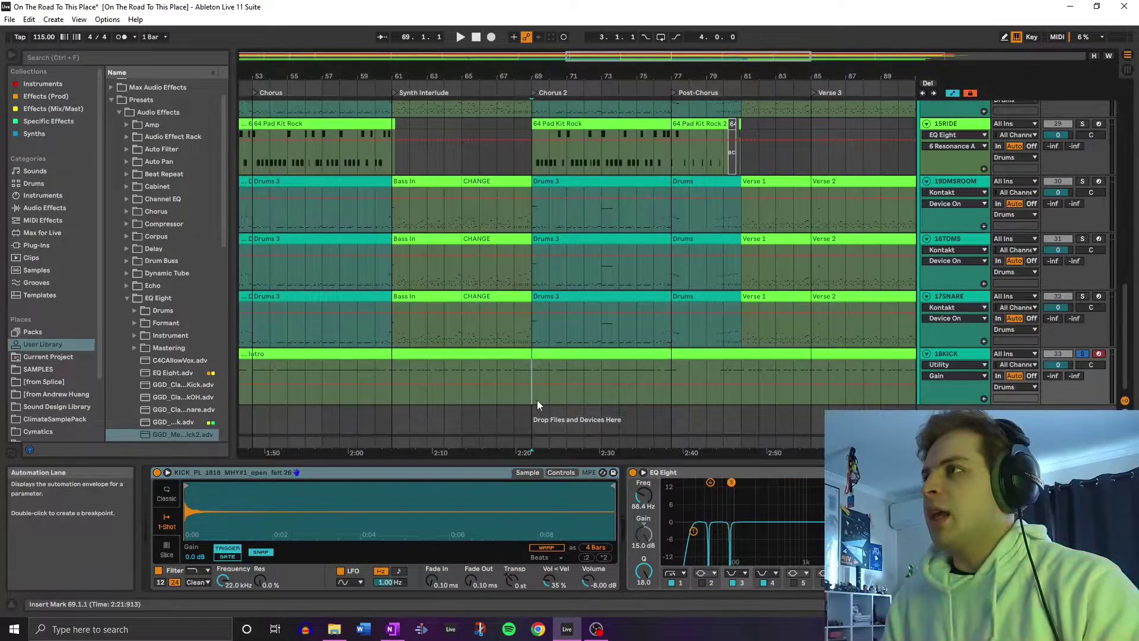
drag(727, 62, 692, 199)
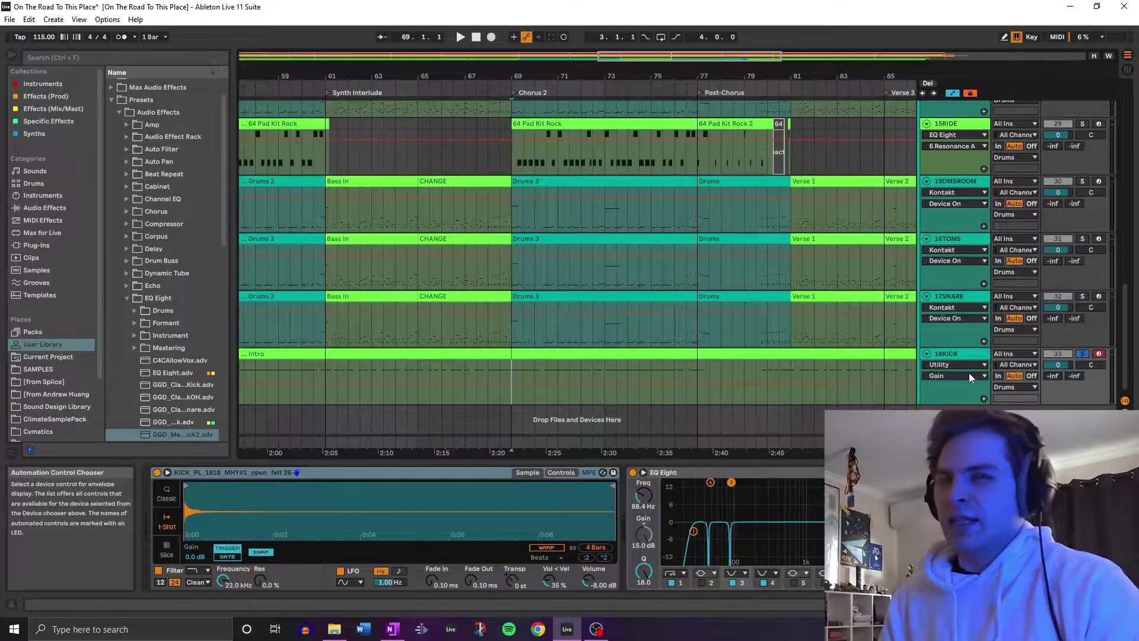
key(space)
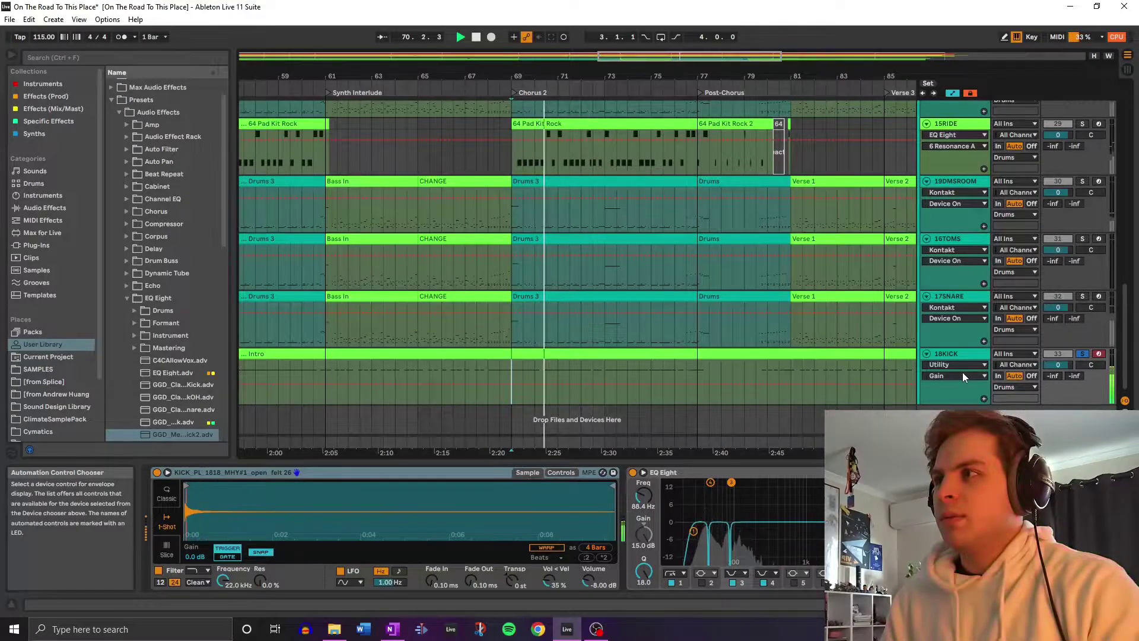
key(space)
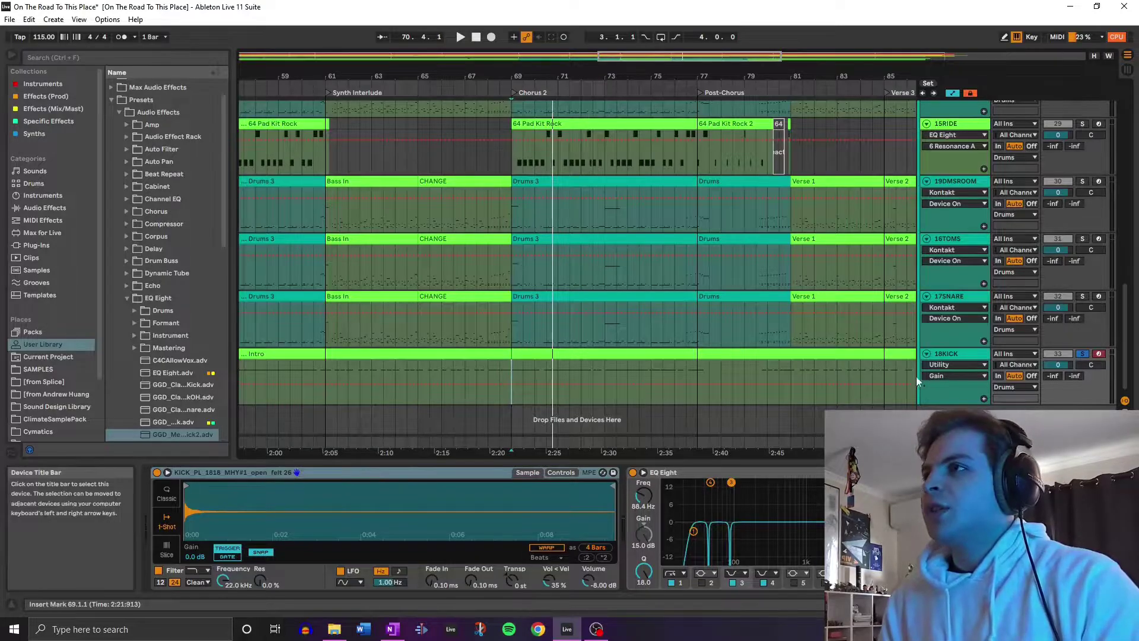
Review the kick track's clips across the whole song arrangement and select the long Intro clip.
key(minus)
key(minus)
key(minus)
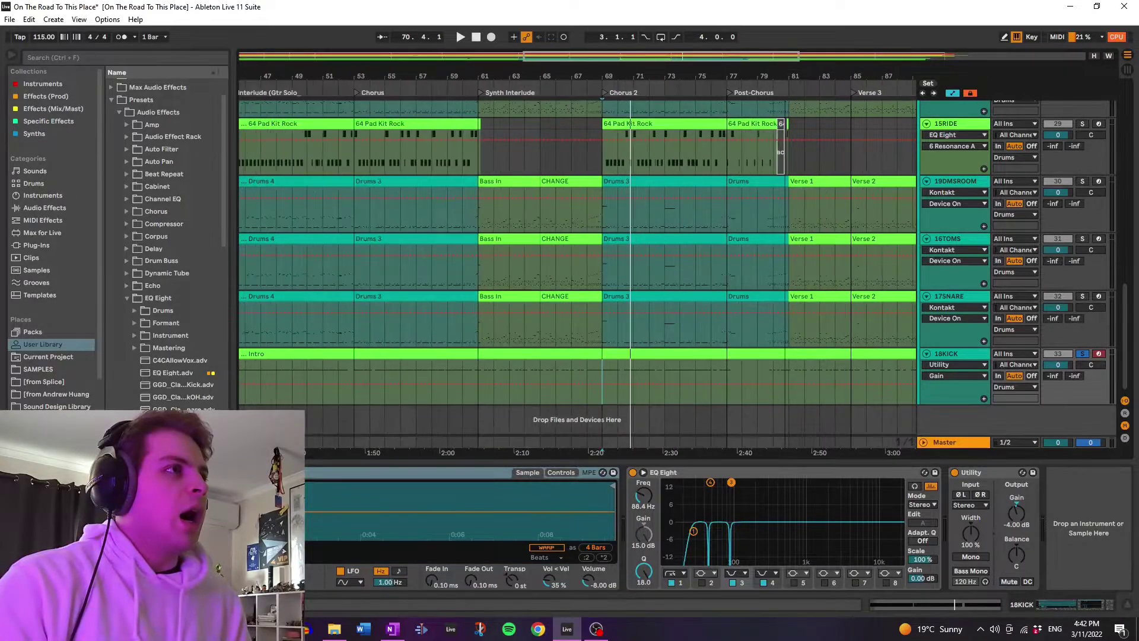
key(minus)
scroll(667, 266, up, 1)
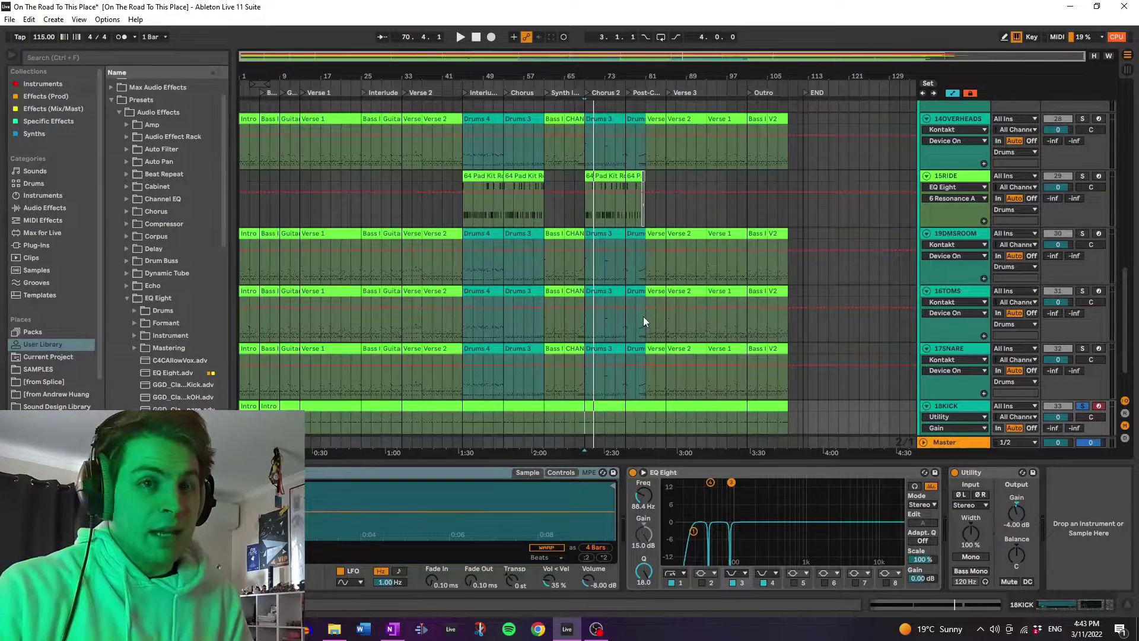
scroll(643, 315, down, 1)
click(645, 356)
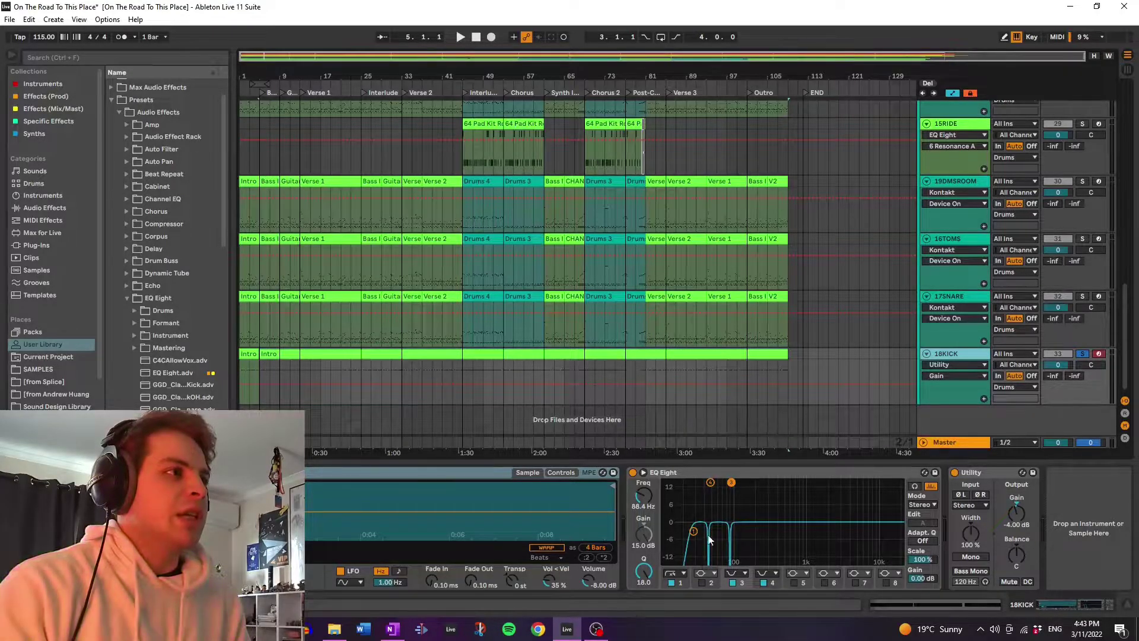
View the devices on the snare, toms and drum room tracks, and the ride track's 64 Pad Kit Rock and EQ Eight.
click(959, 299)
click(974, 240)
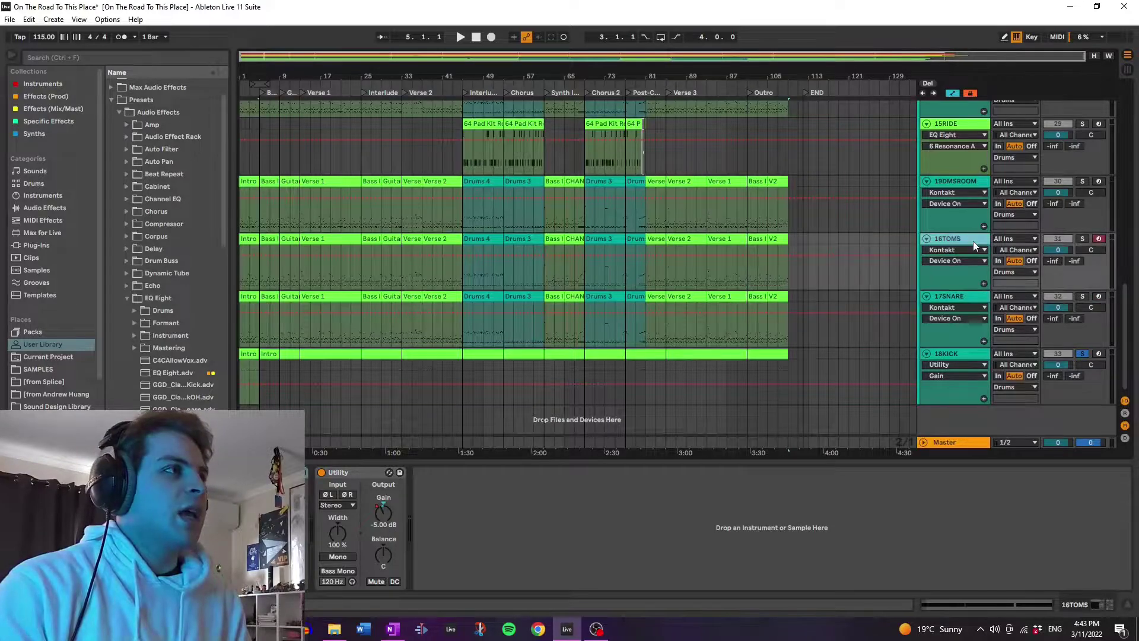
click(974, 191)
scroll(958, 226, up, 1)
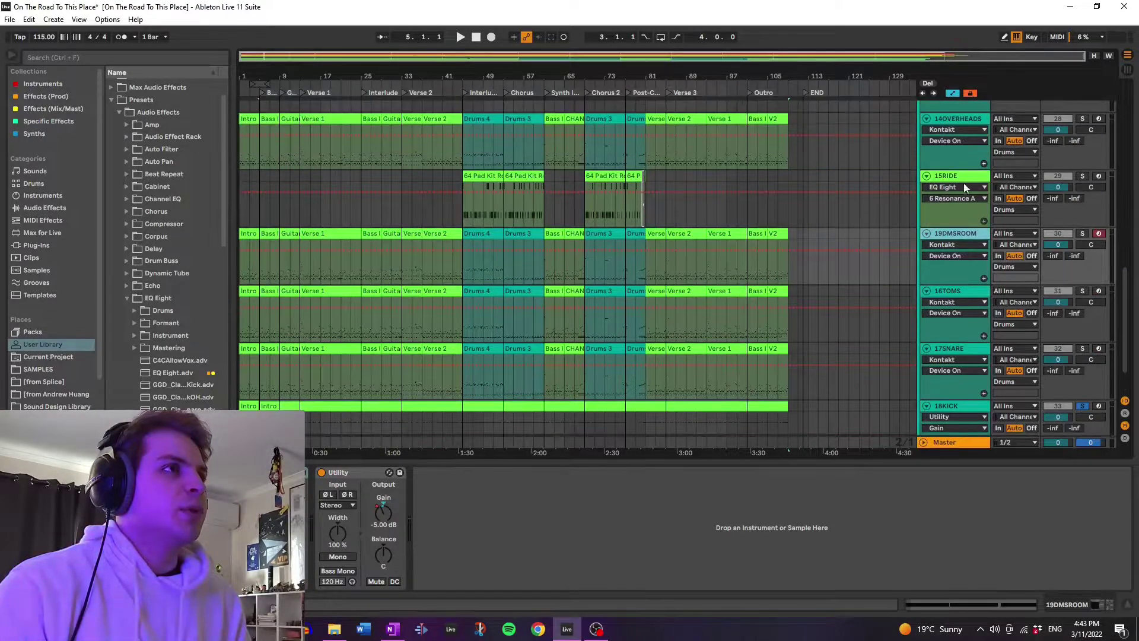
click(961, 178)
scroll(880, 319, up, 1)
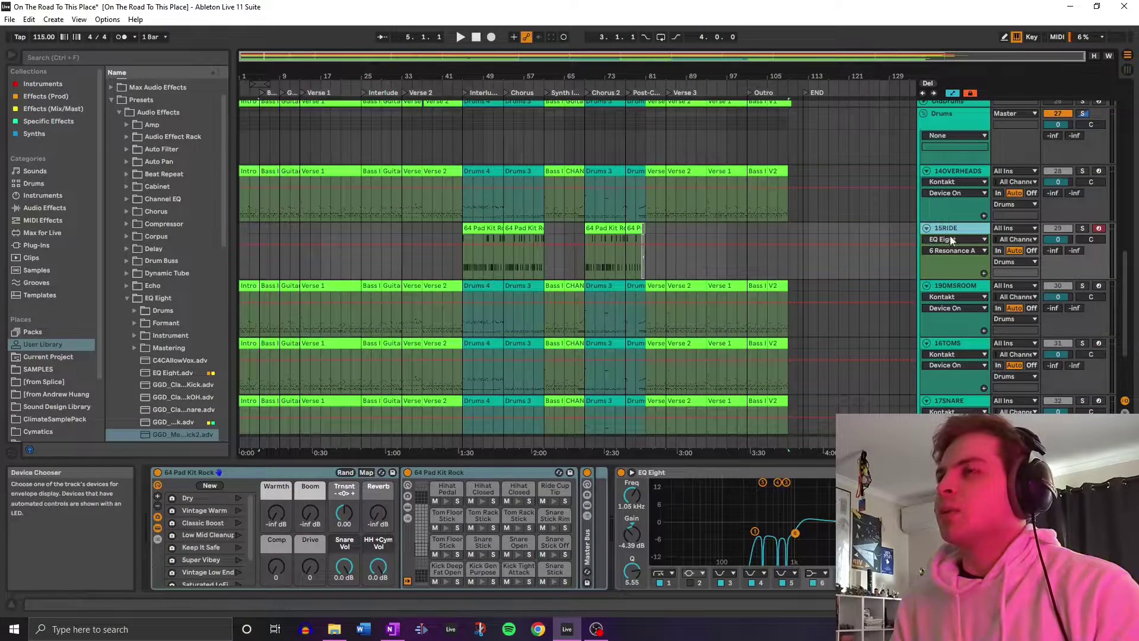
Solo the ride track, play it from the Interlude at bar 45, and check the 64 Pad Kit Rock's ride pads.
drag(503, 72, 522, 178)
click(967, 288)
click(487, 270)
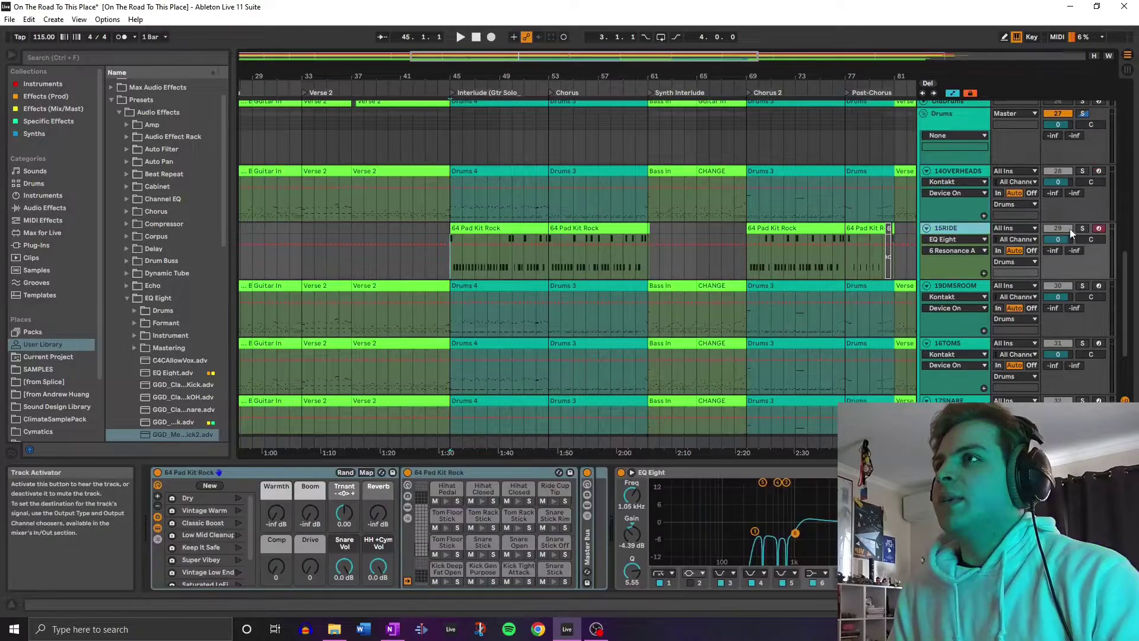
click(1081, 229)
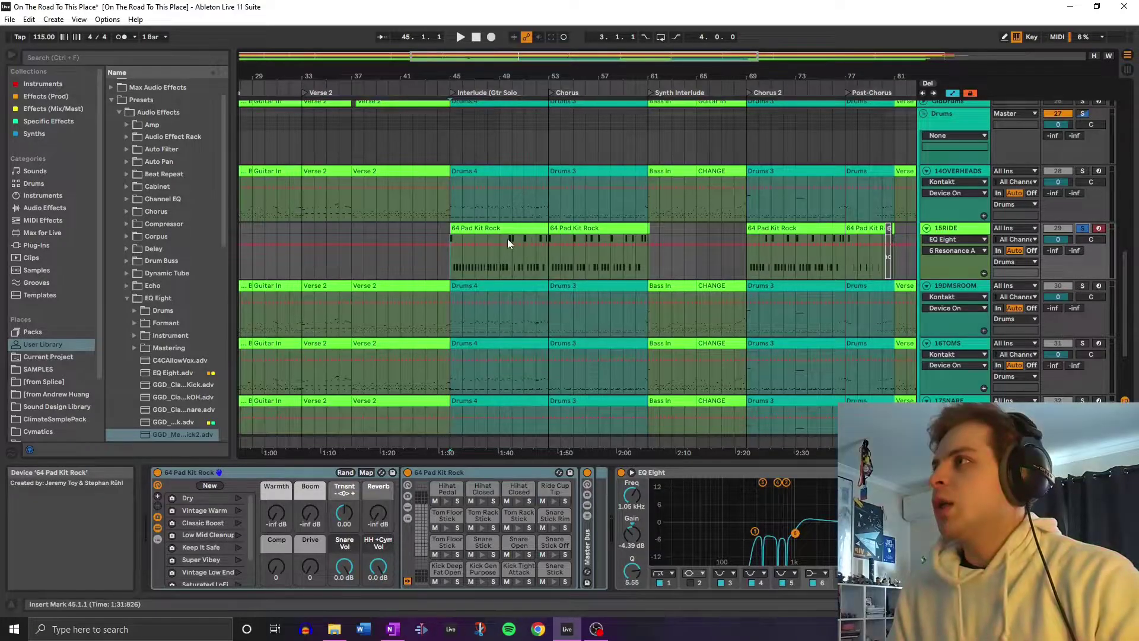
click(453, 266)
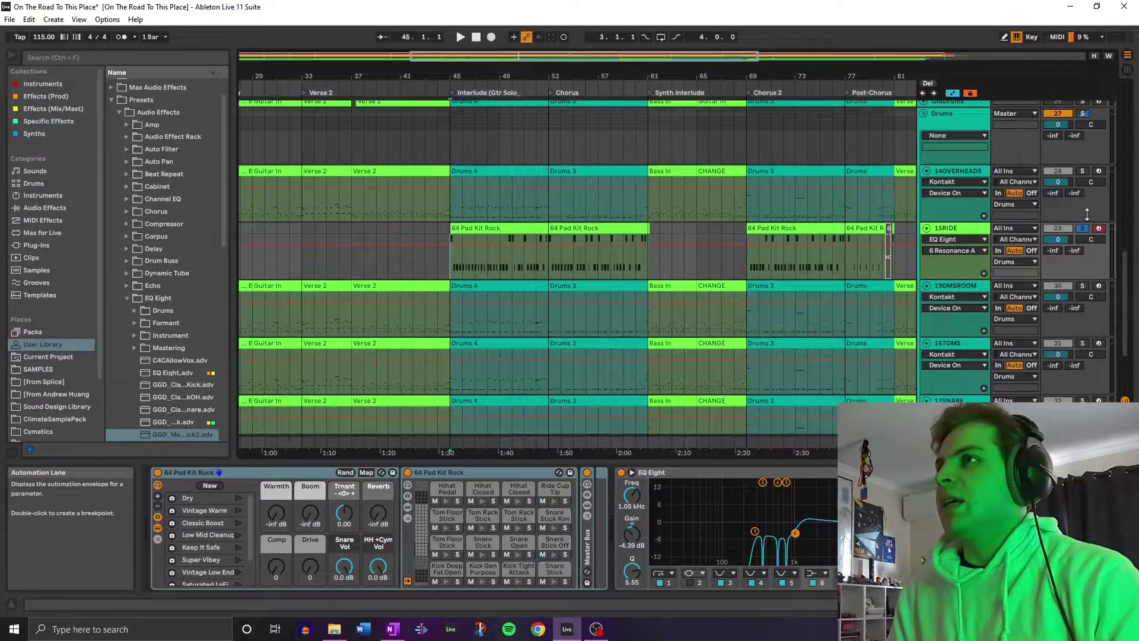
key(space)
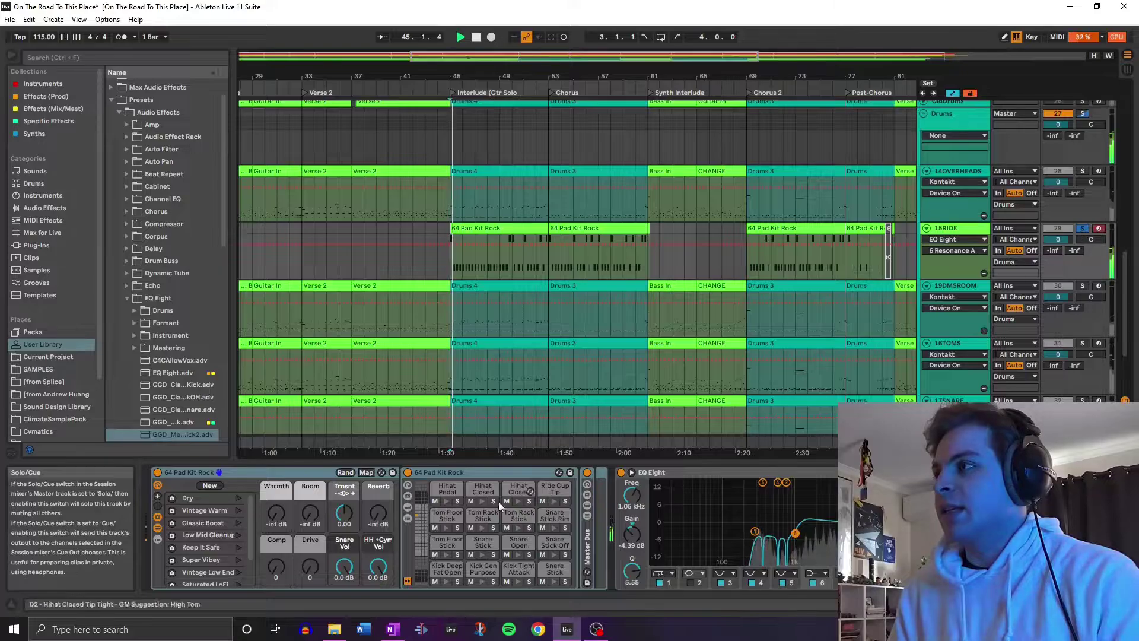
click(421, 515)
key(Down)
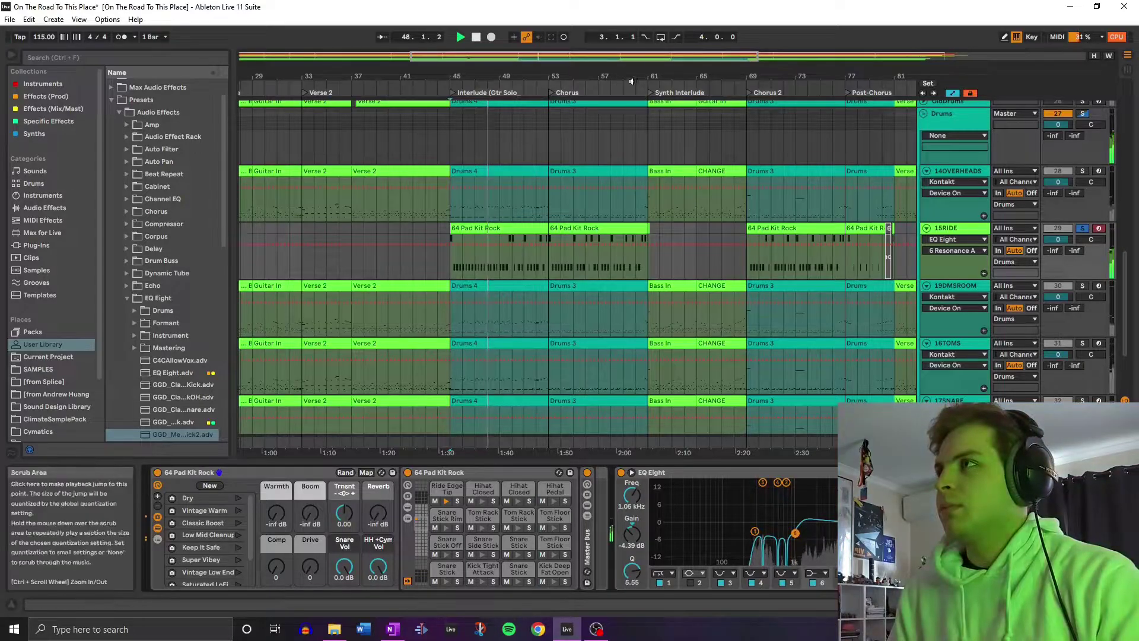
Solo the Drums group and listen to the full drum mix from the Interlude at bar 45.
drag(603, 56, 579, 86)
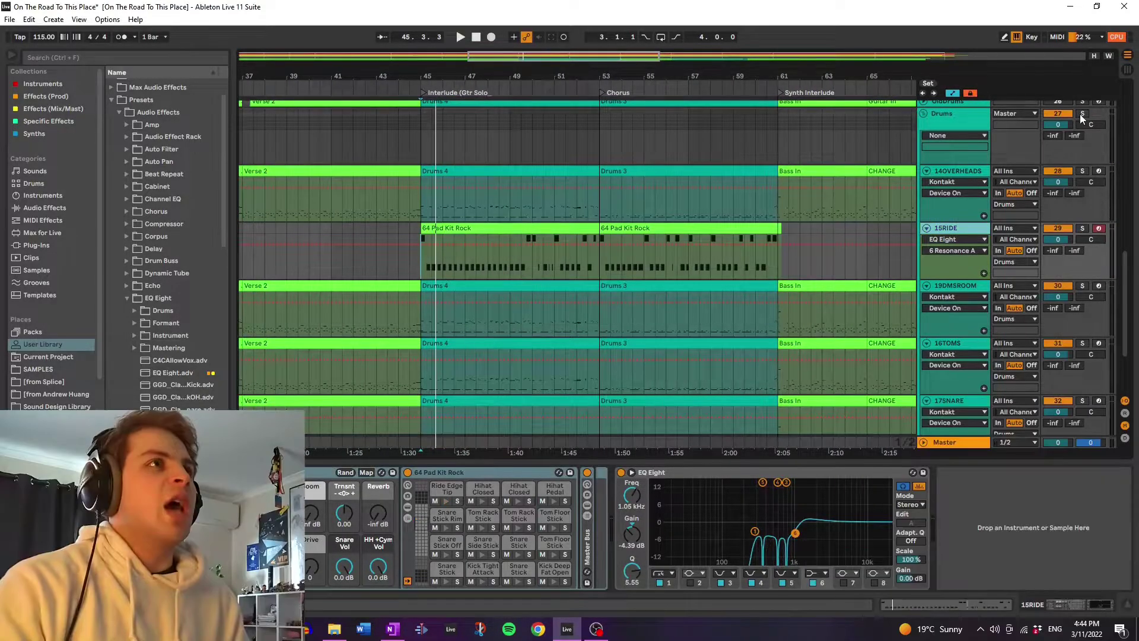
click(1082, 113)
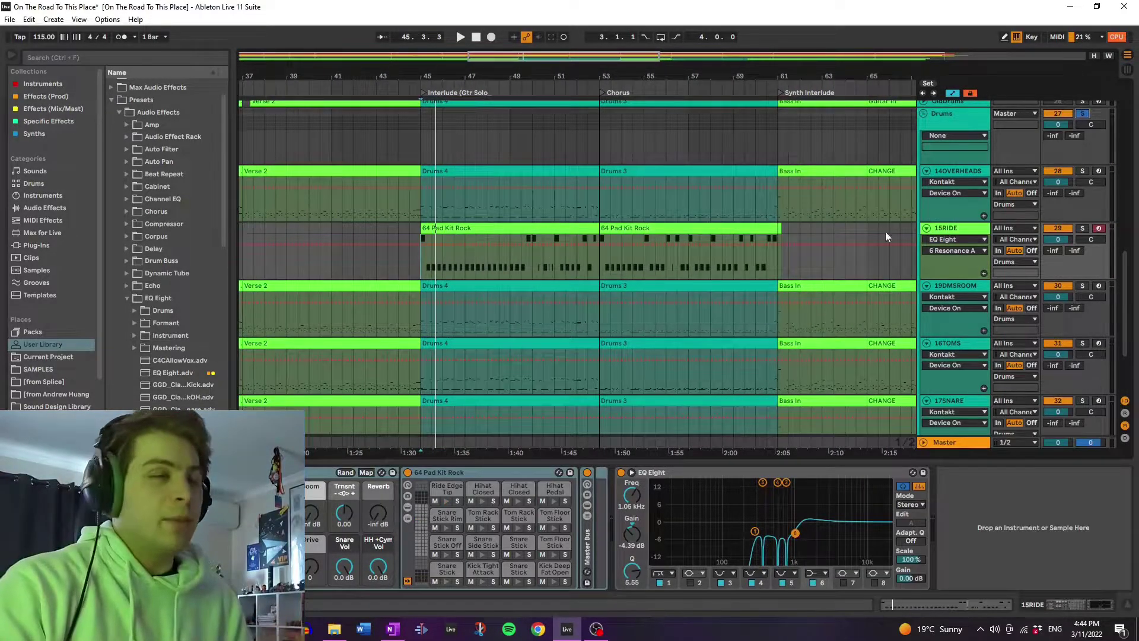
click(421, 209)
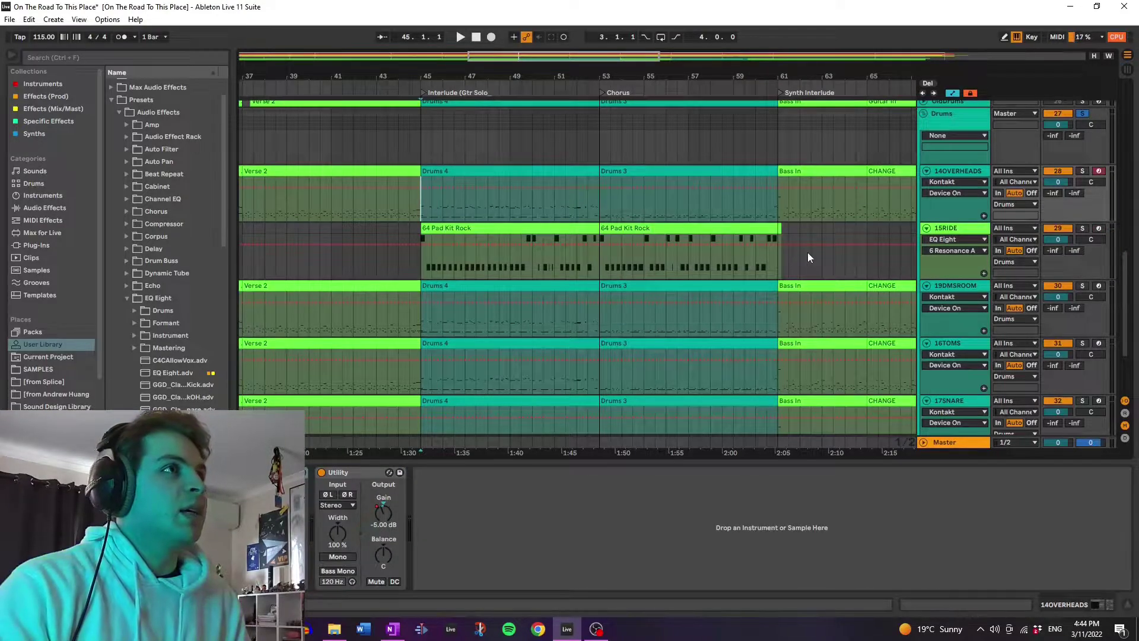
key(space)
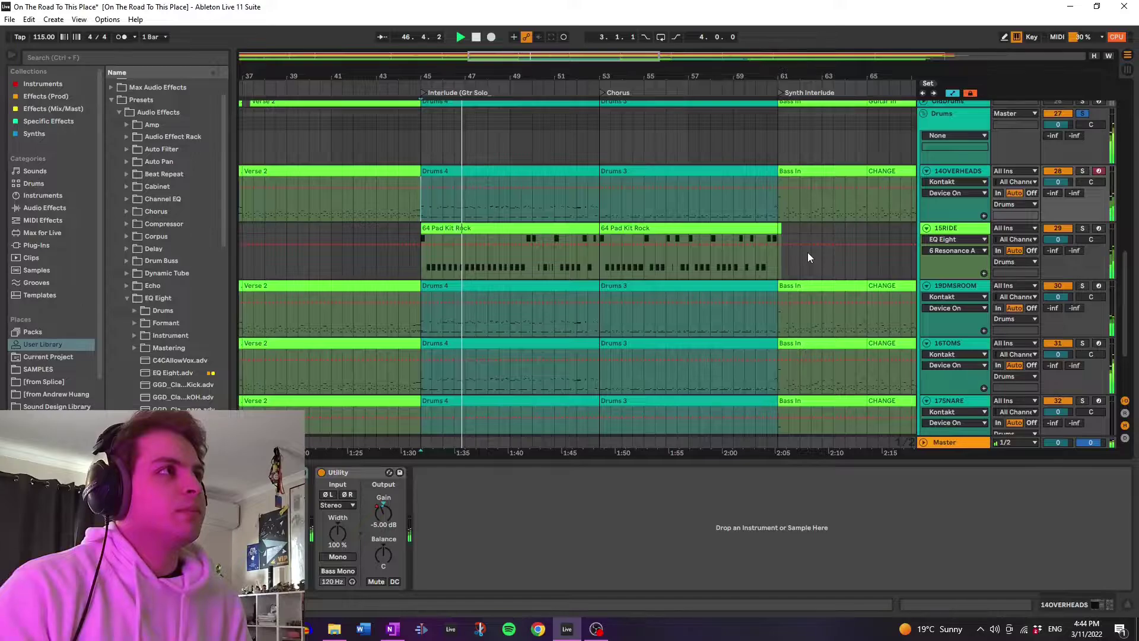
drag(683, 68, 683, 56)
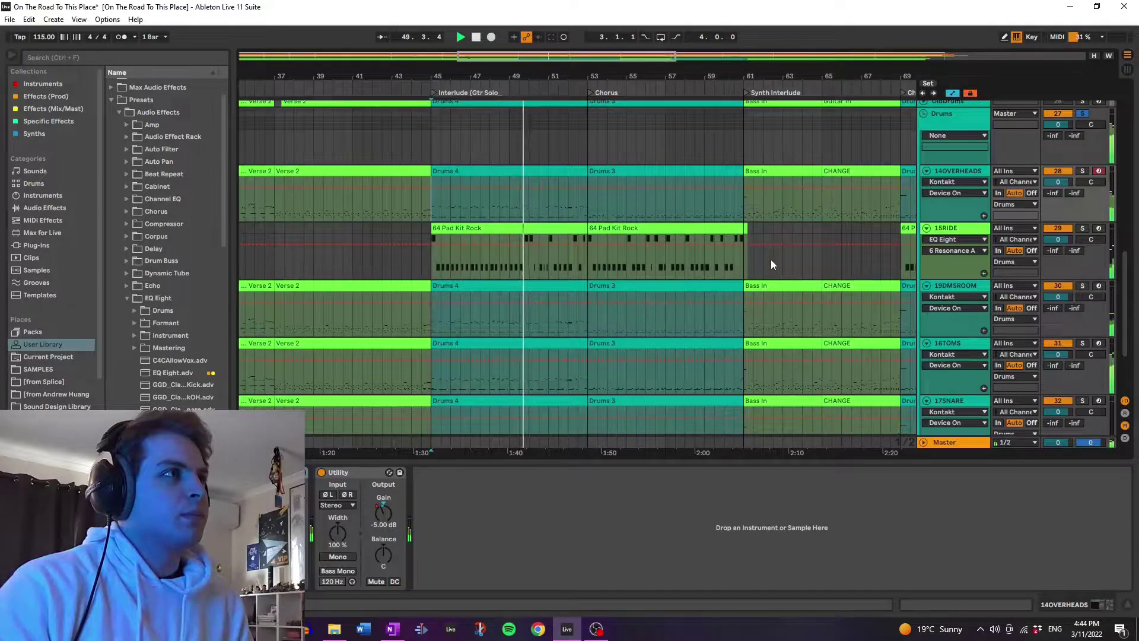
click(586, 272)
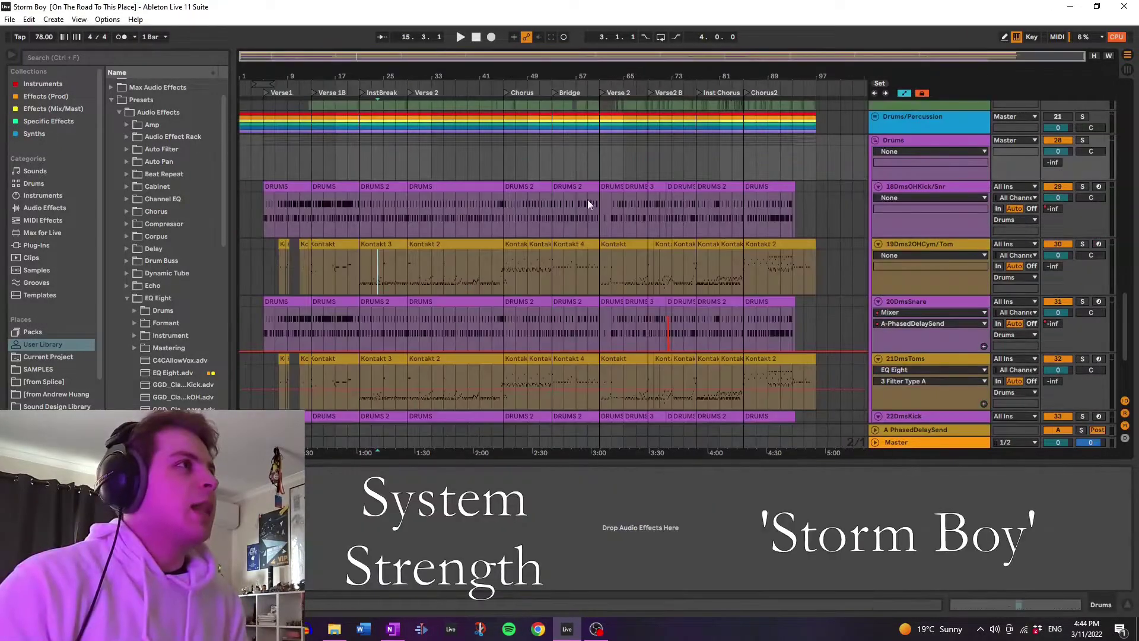
Play the Storm Boy drums from the Chorus at bar 45 while looking over all the drum tracks.
click(502, 219)
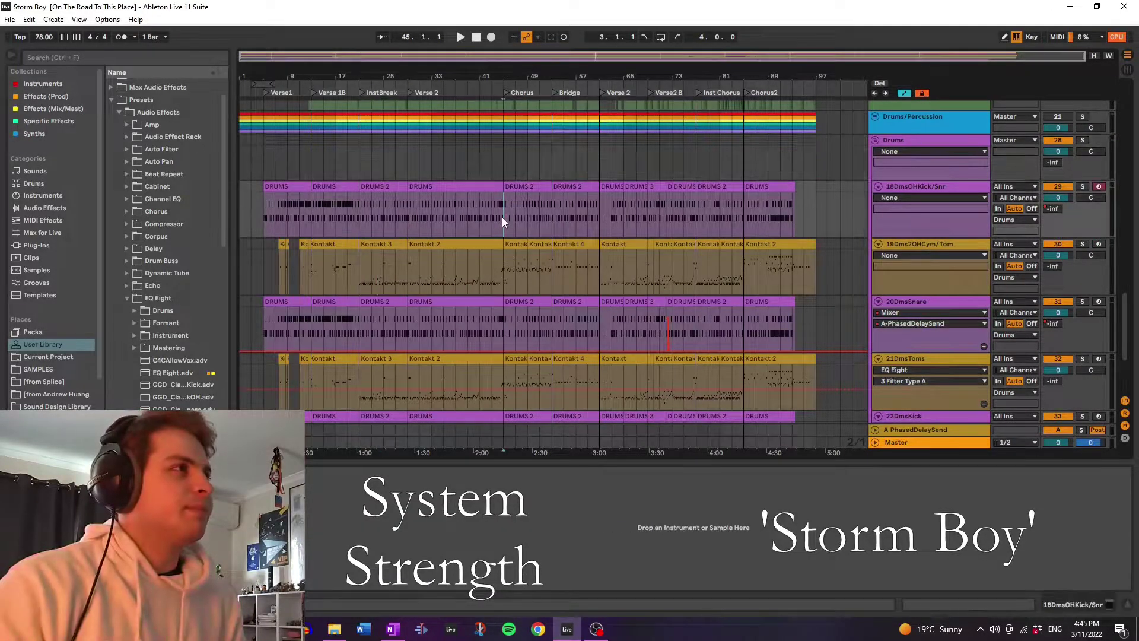
key(space)
scroll(791, 211, down, 1)
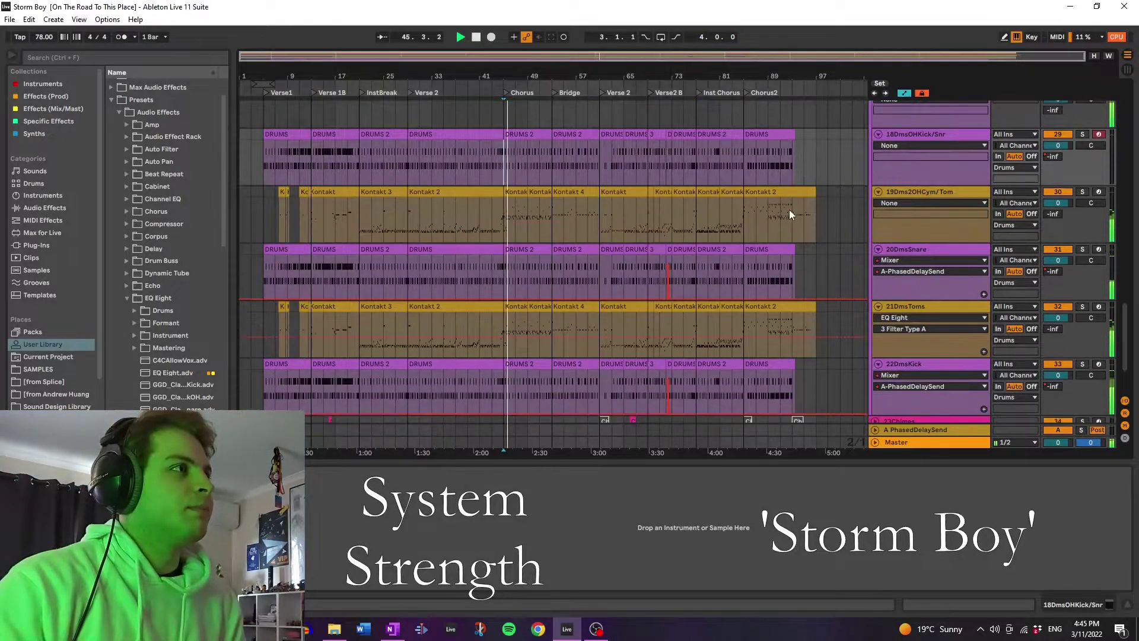
scroll(706, 202, down, 1)
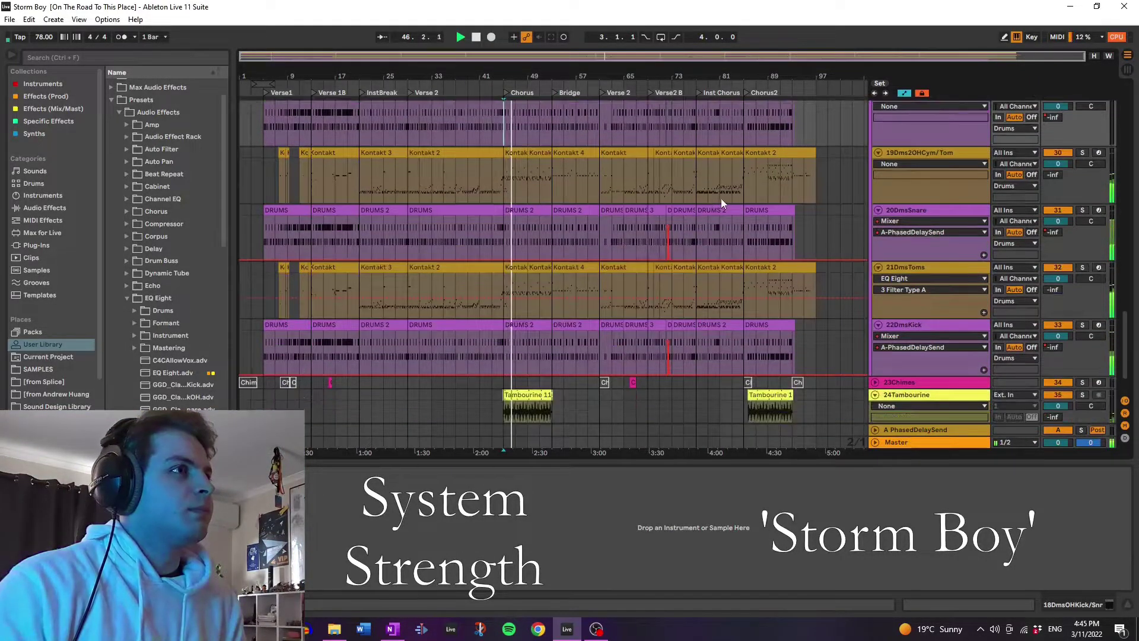
scroll(675, 198, up, 1)
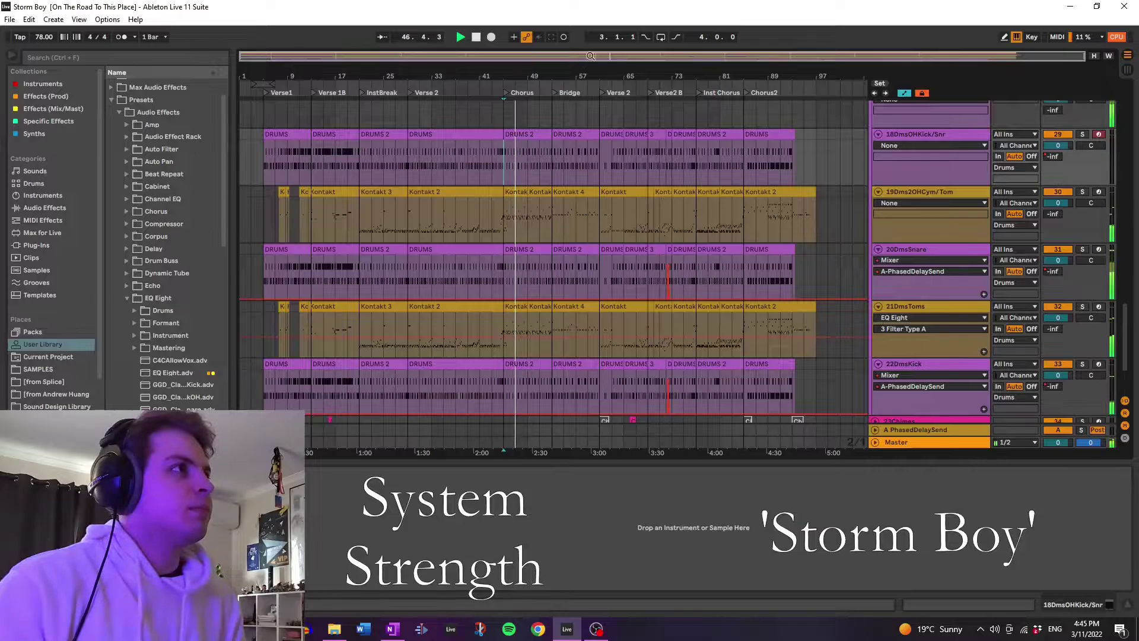
drag(590, 56, 643, 162)
scroll(676, 241, up, 1)
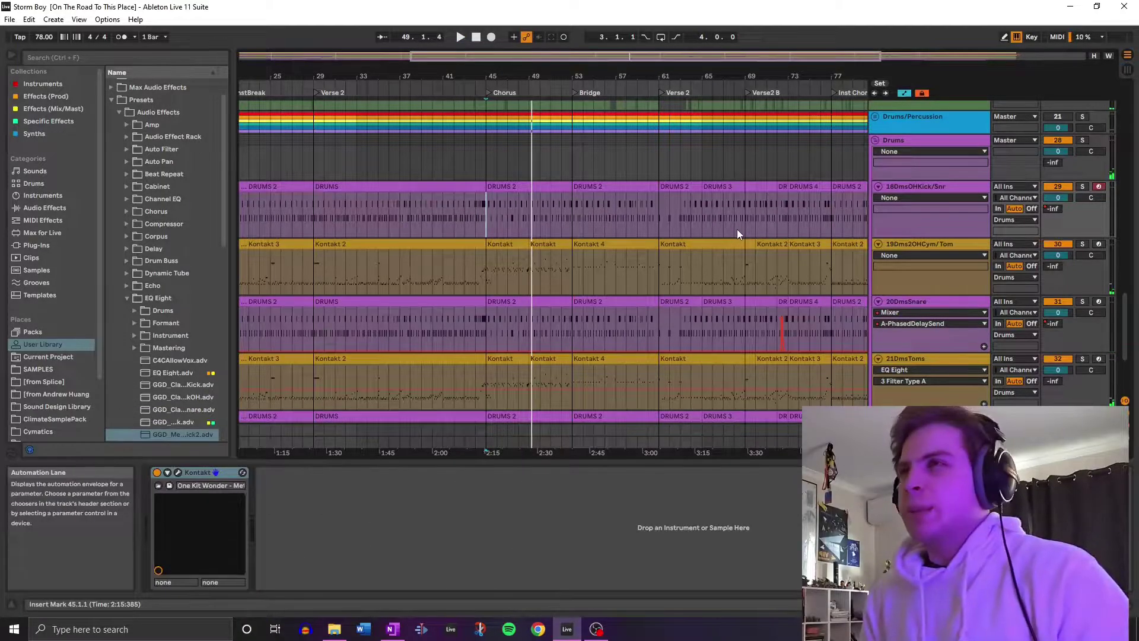
View the Storm Boy kick track's Kontakt instrument and EQ Eight.
scroll(932, 146, down, 3)
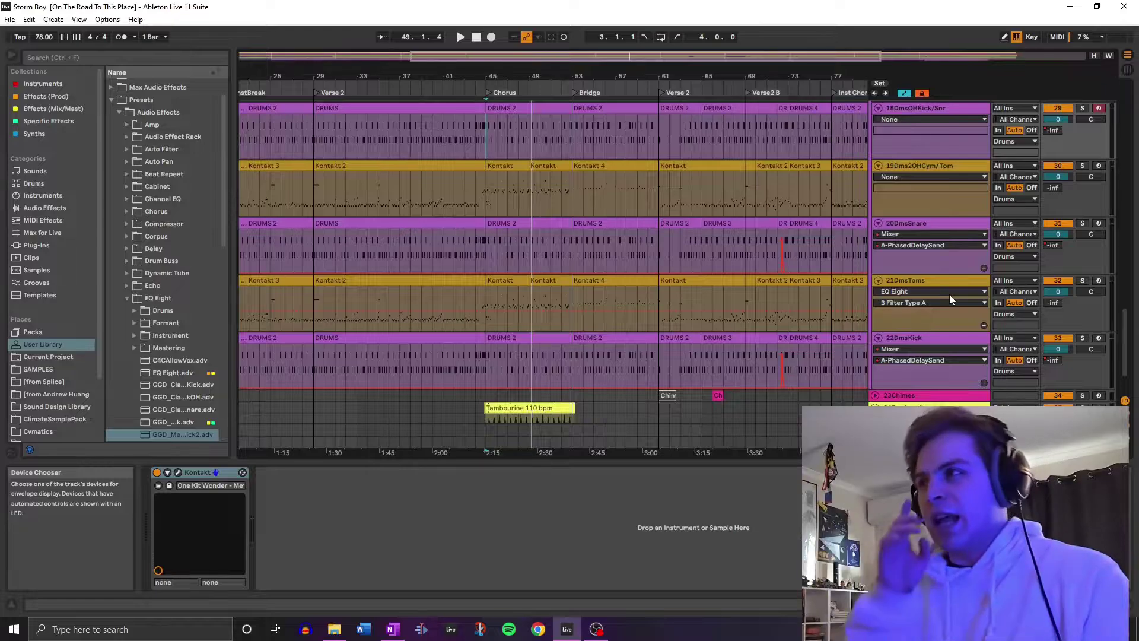
click(937, 336)
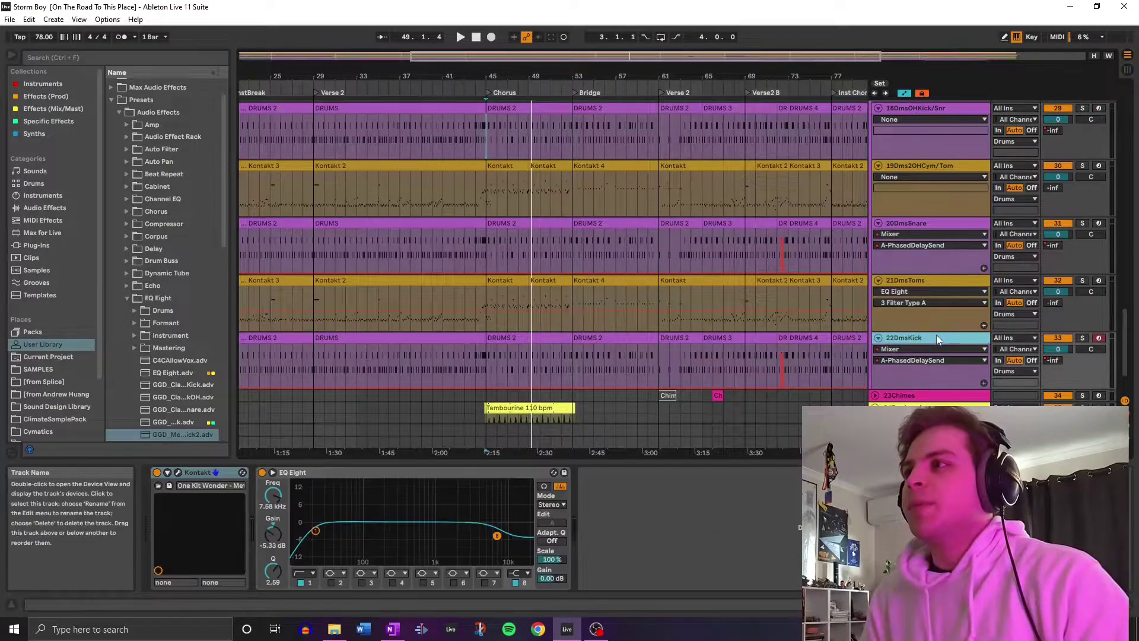
click(180, 472)
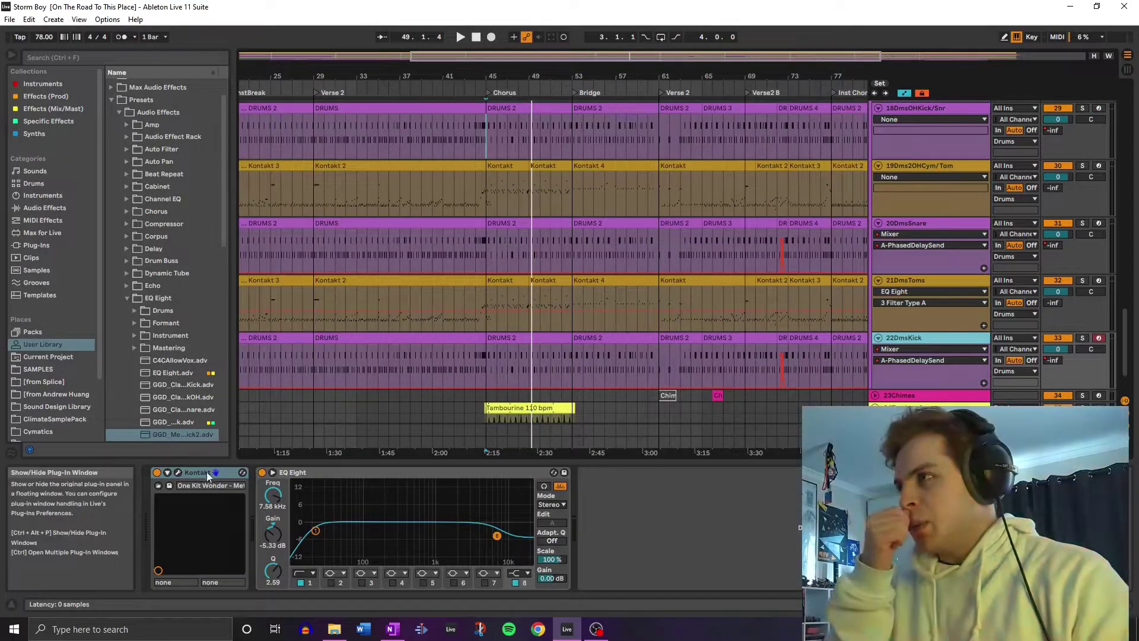
Solo the toms track and check the microphone mixer of its Kontakt One Kit Wonder - Classic Rock kit.
click(1085, 284)
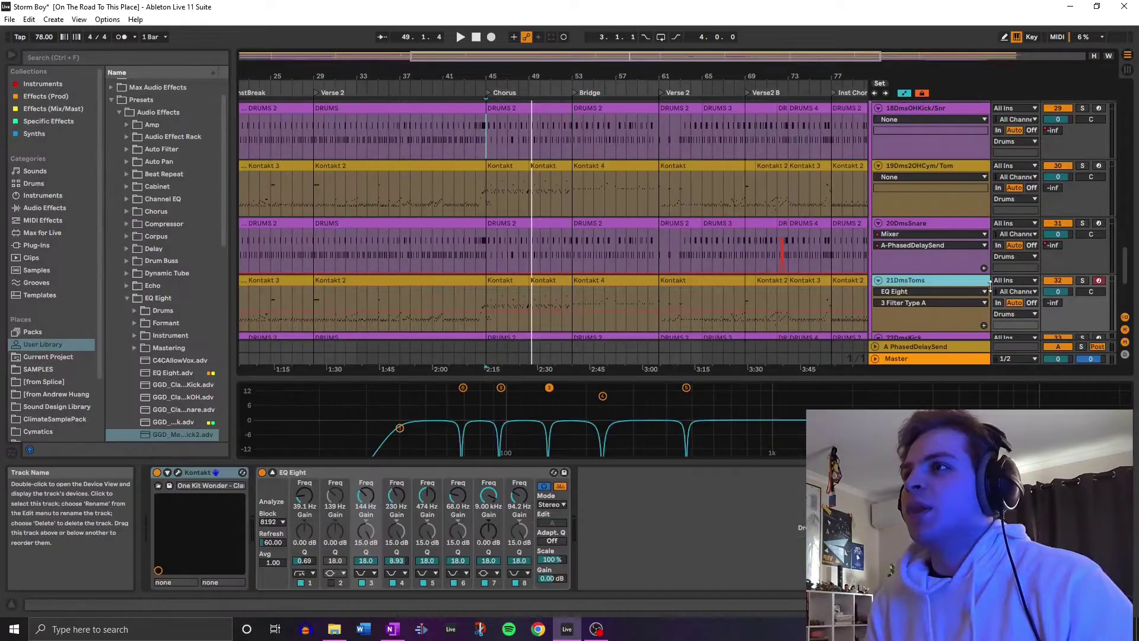
click(177, 472)
scroll(724, 412, down, 2)
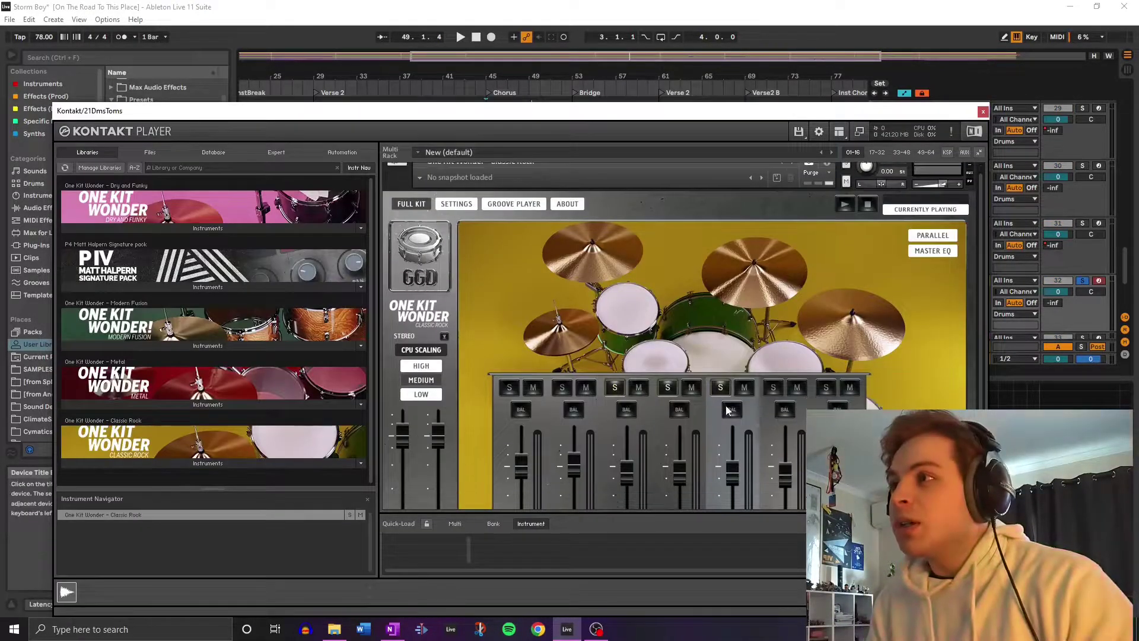
click(685, 467)
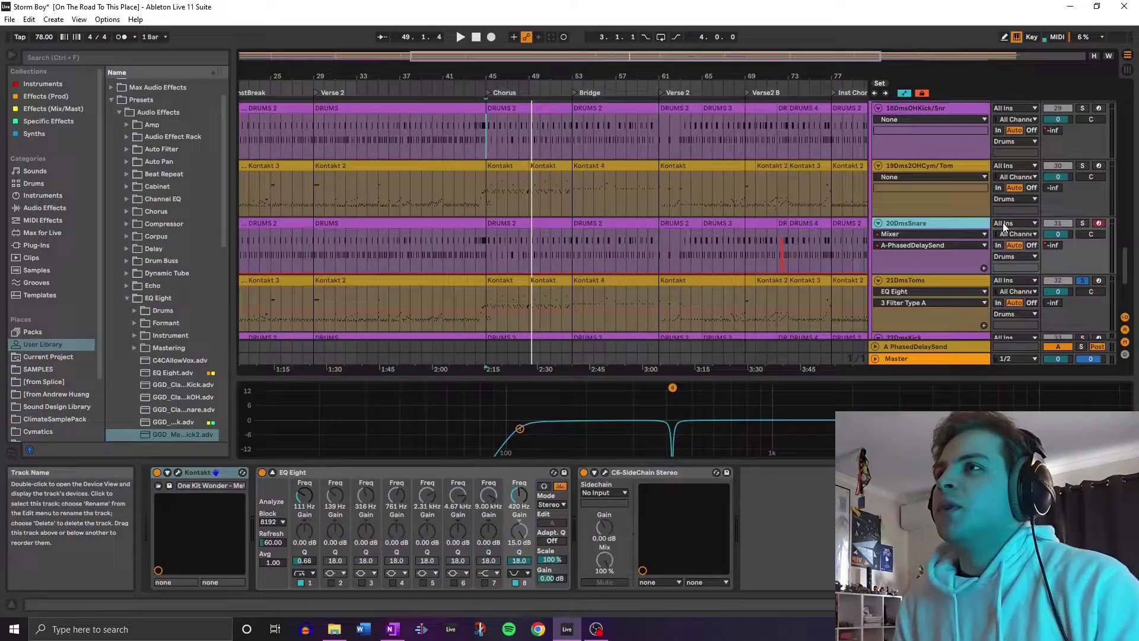
Solo the snare track, view its Kontakt, EQ Eight and C6-SideChain, and select the overhead cymbal/tom track.
click(1084, 224)
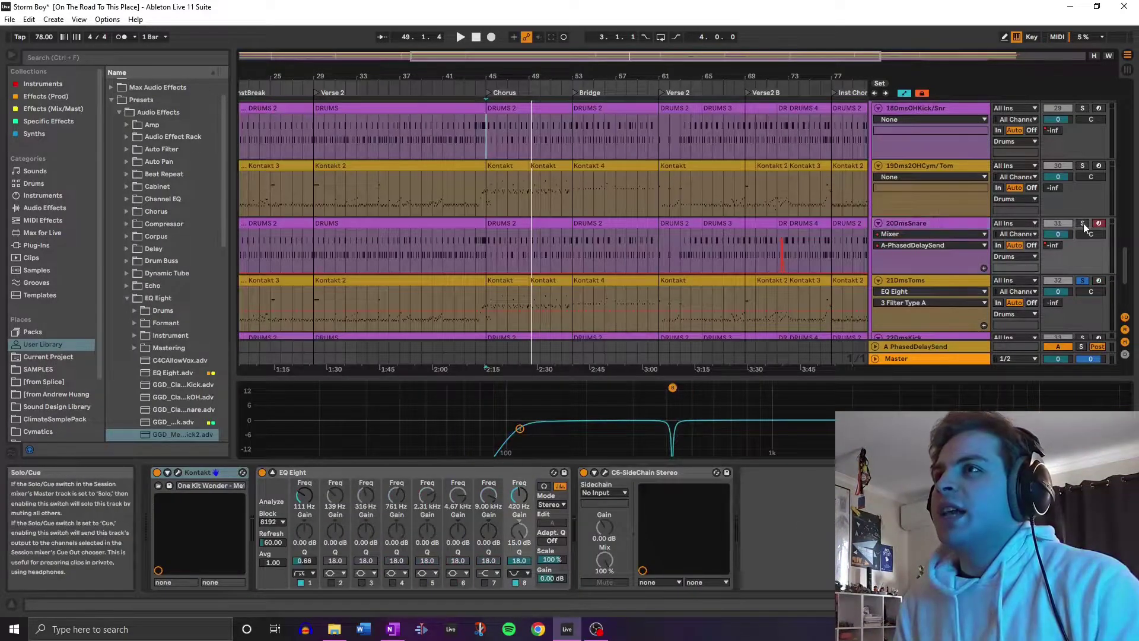
click(930, 223)
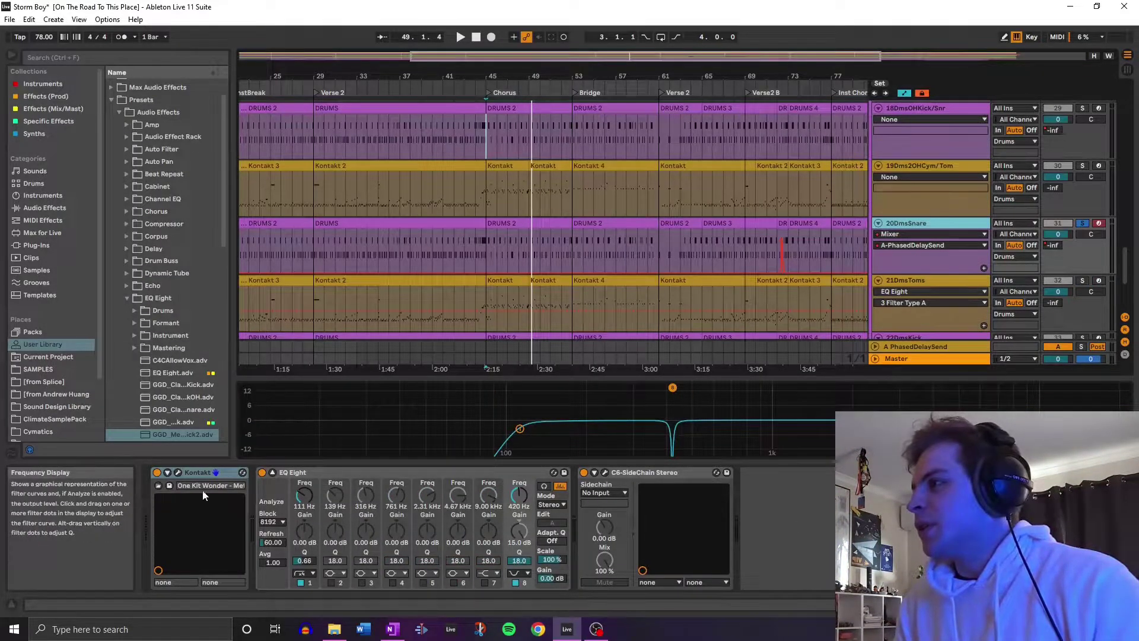
click(938, 209)
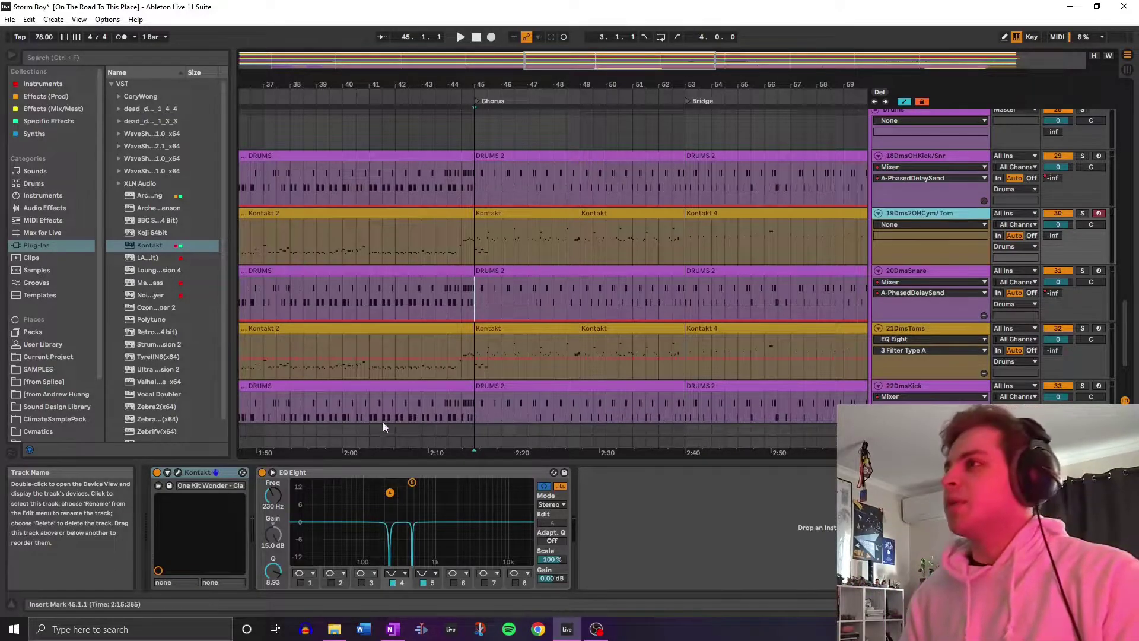
Select the overhead kick/snare track and listen to the soloed Drums group from the Chorus at bar 45.
click(916, 157)
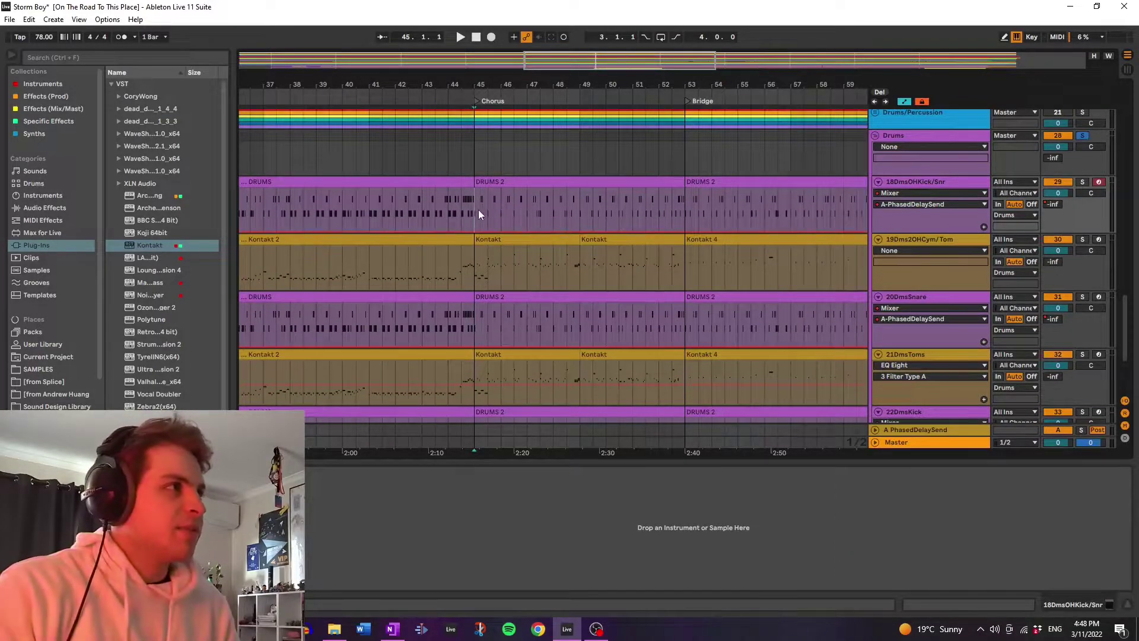
key(space)
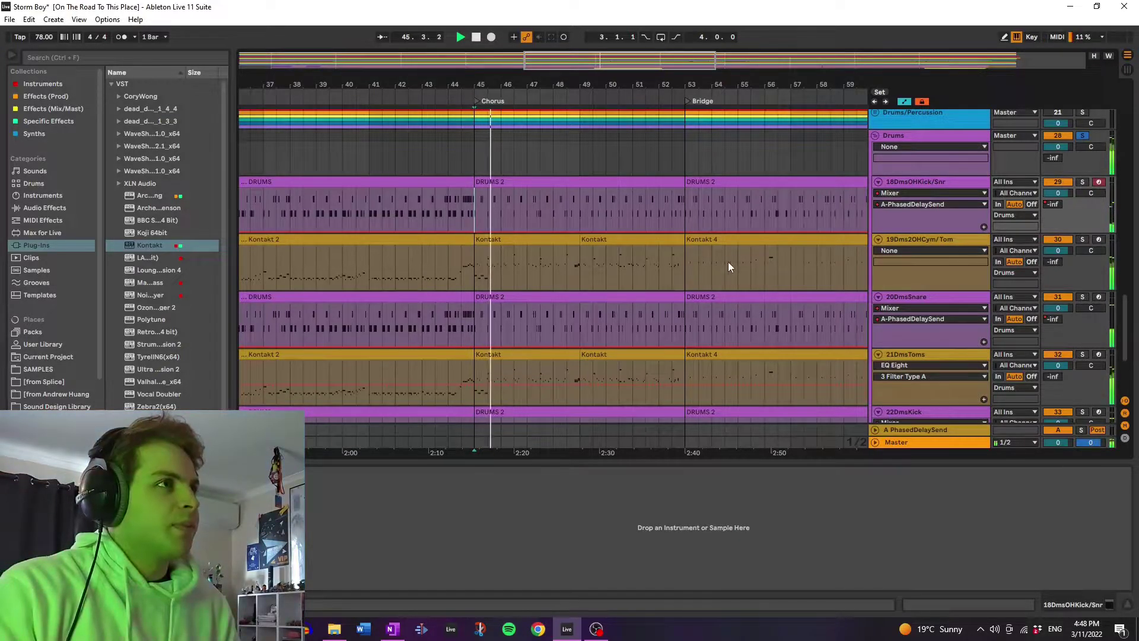
scroll(725, 263, down, 2)
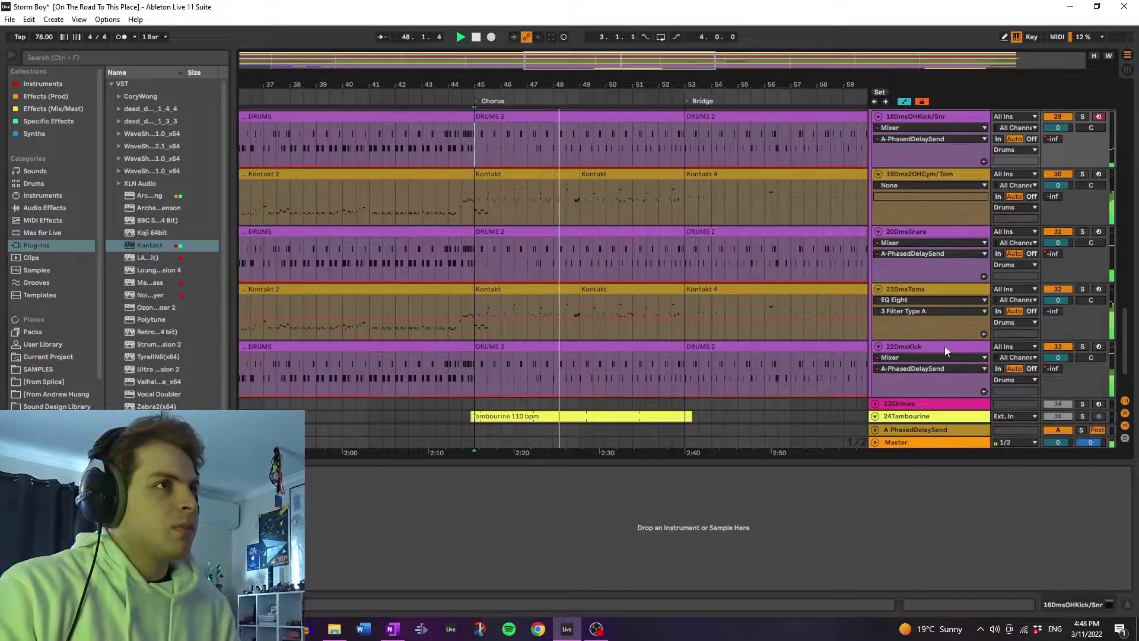
key(space)
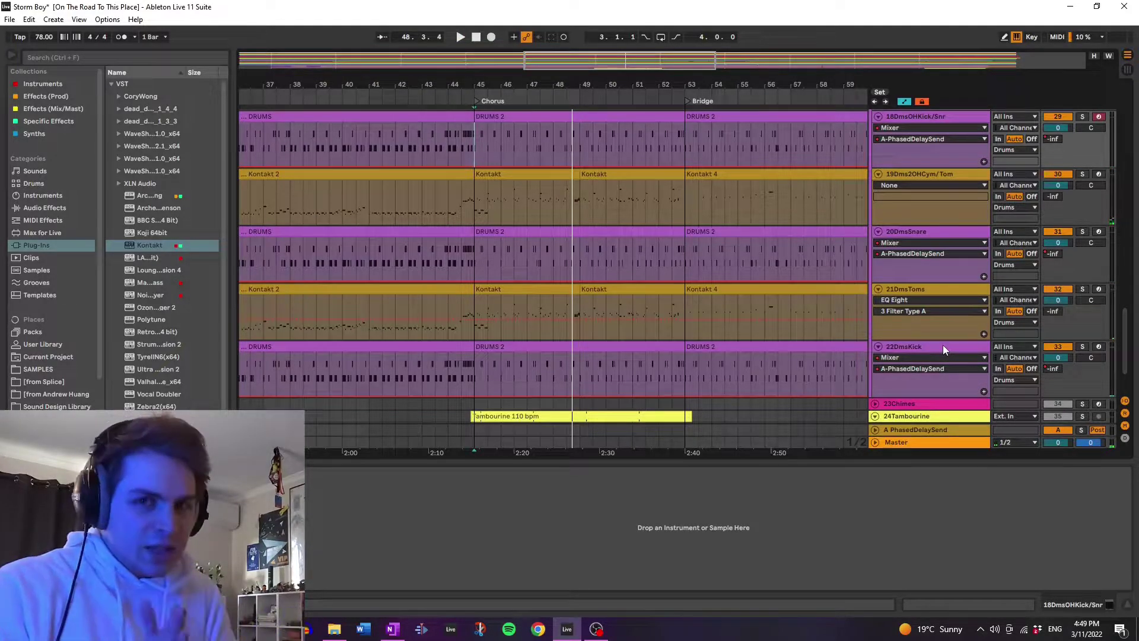
View the EQ Eight curves on the kick and toms tracks, and collapse the toms EQ's expanded display.
click(921, 347)
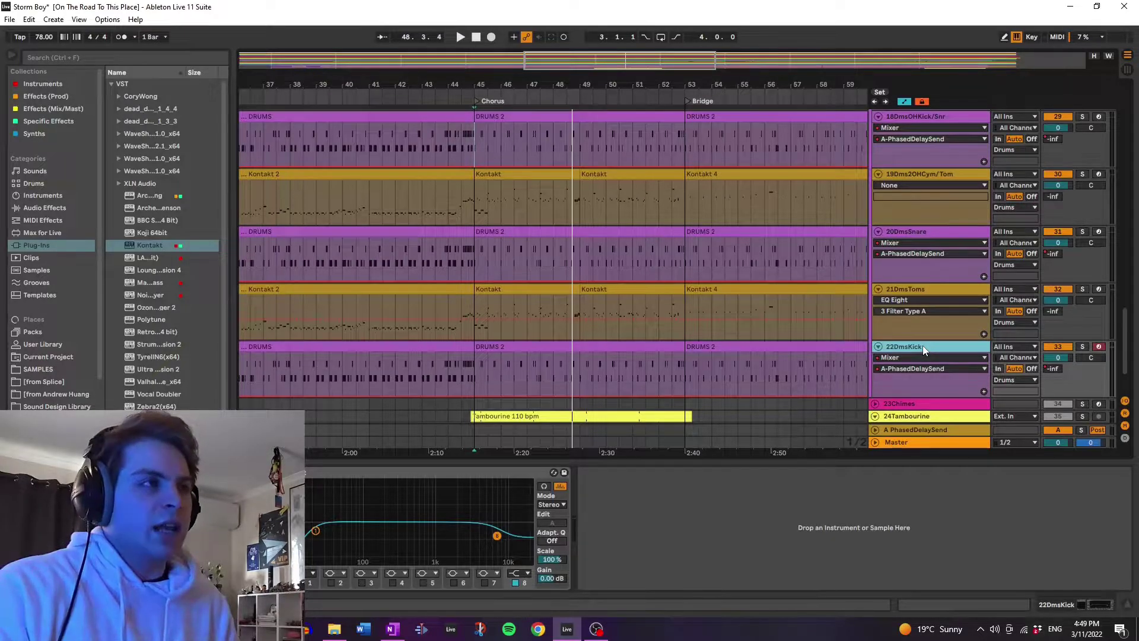
click(914, 290)
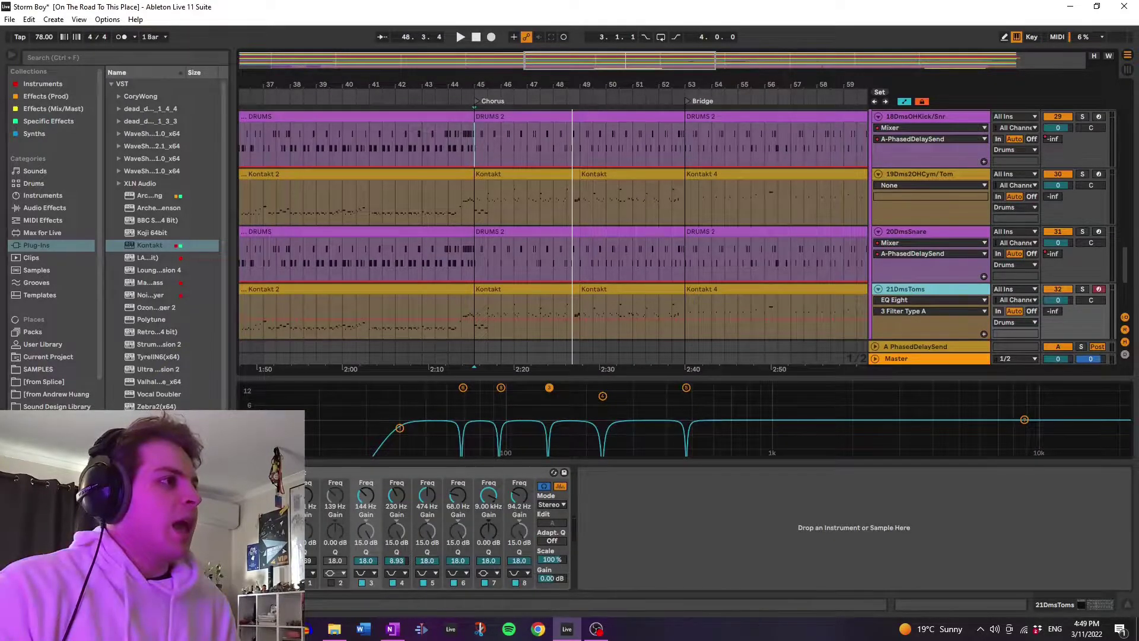
click(564, 472)
click(916, 289)
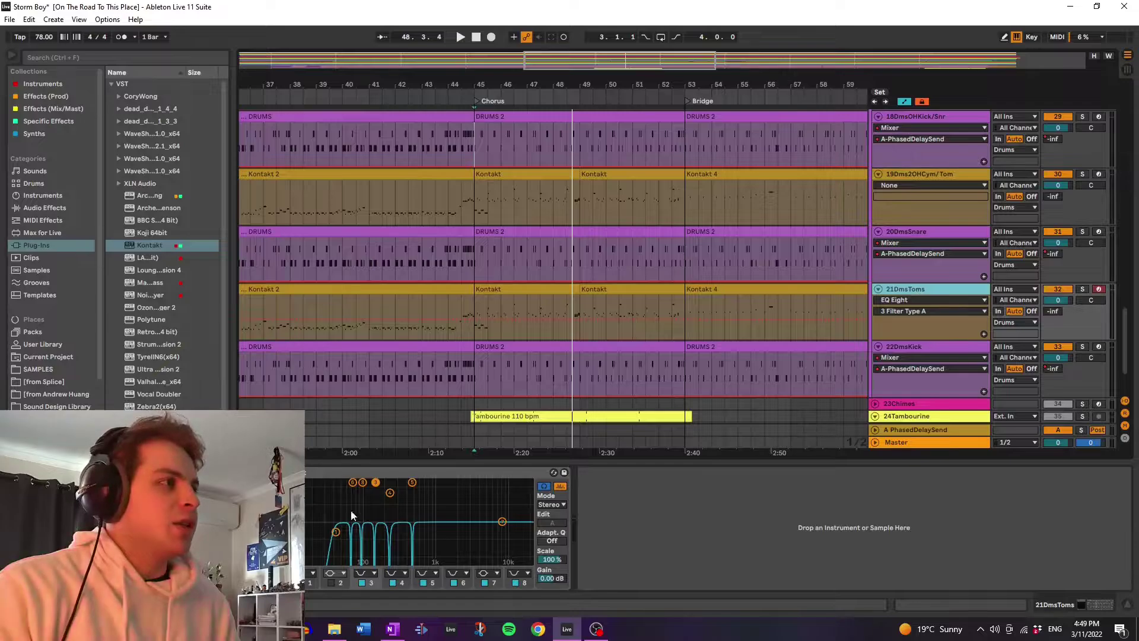
Examine the C6-SideChain band settings on the snare track, close the plug-in, and select the overhead cymbal/tom track.
click(909, 241)
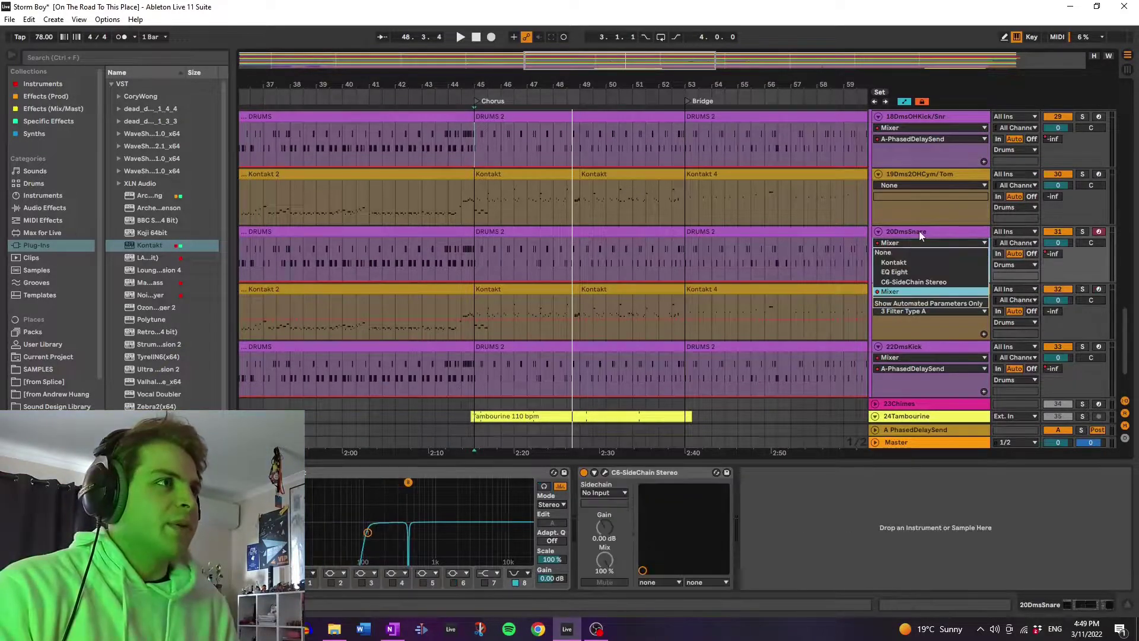
click(919, 230)
click(631, 473)
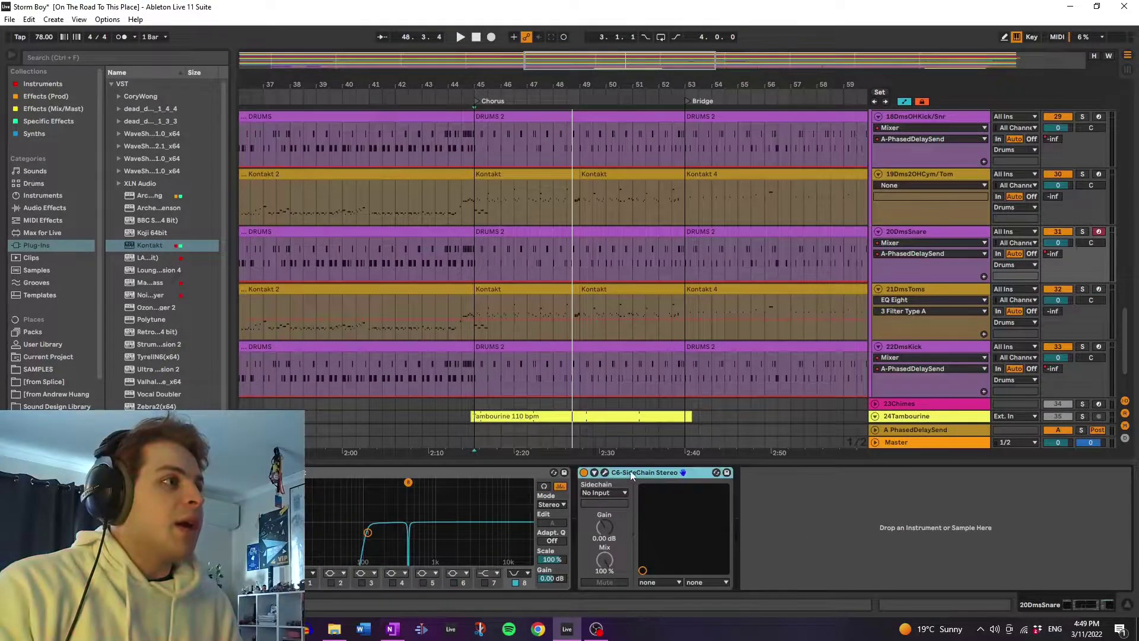
click(604, 473)
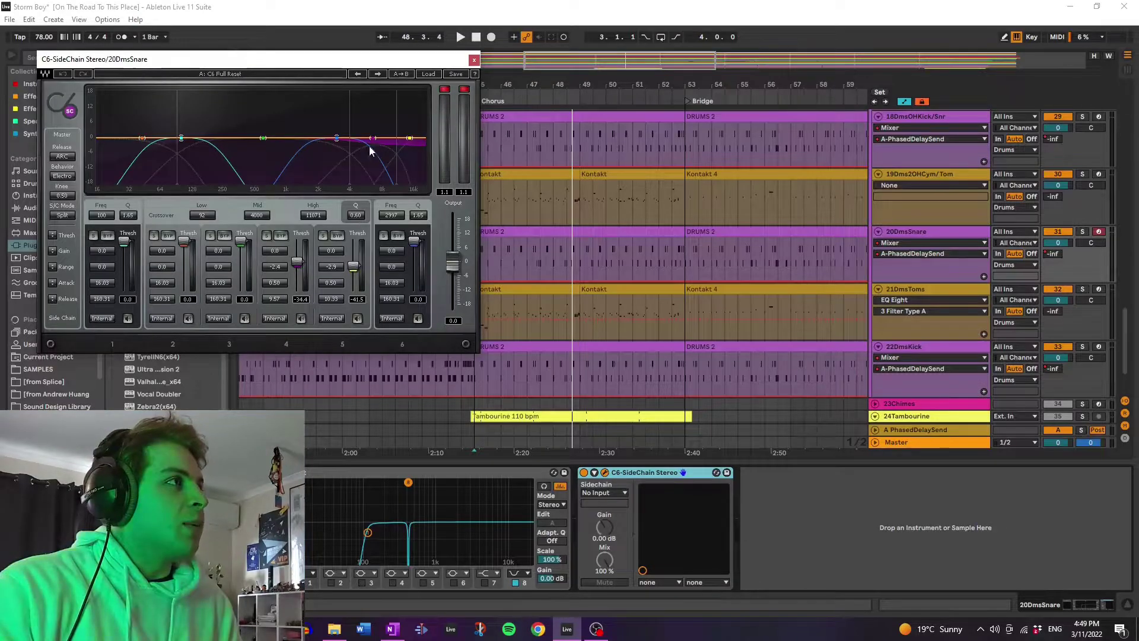
click(473, 60)
click(941, 175)
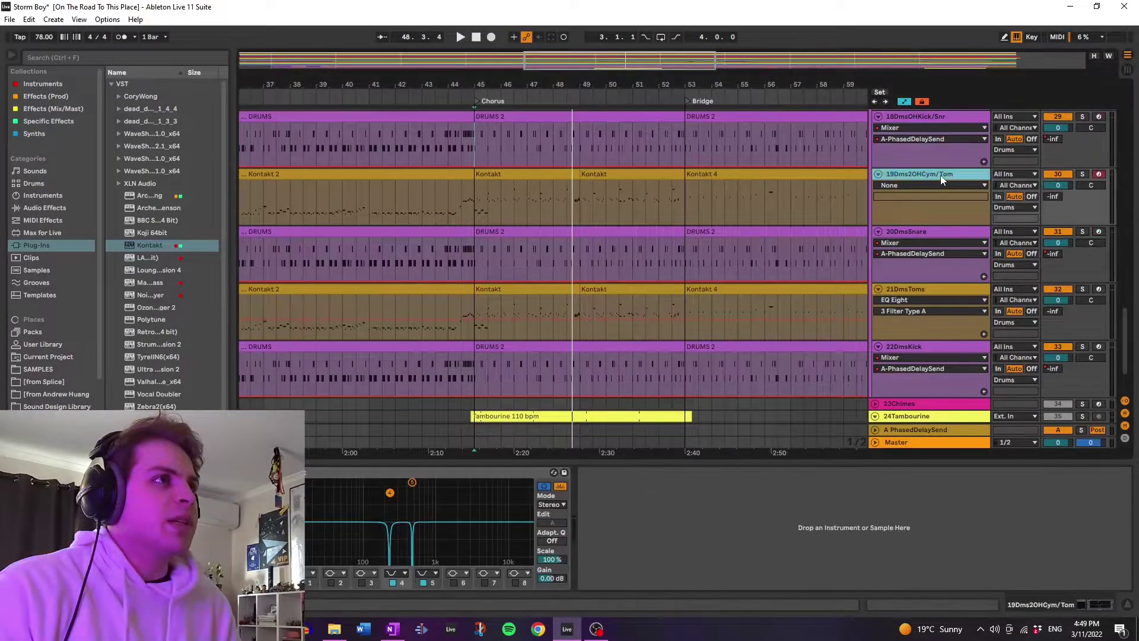
Show the snare track's A-PhasedDelaySend automation and listen to the drums from bar 72.
right_click(1060, 253)
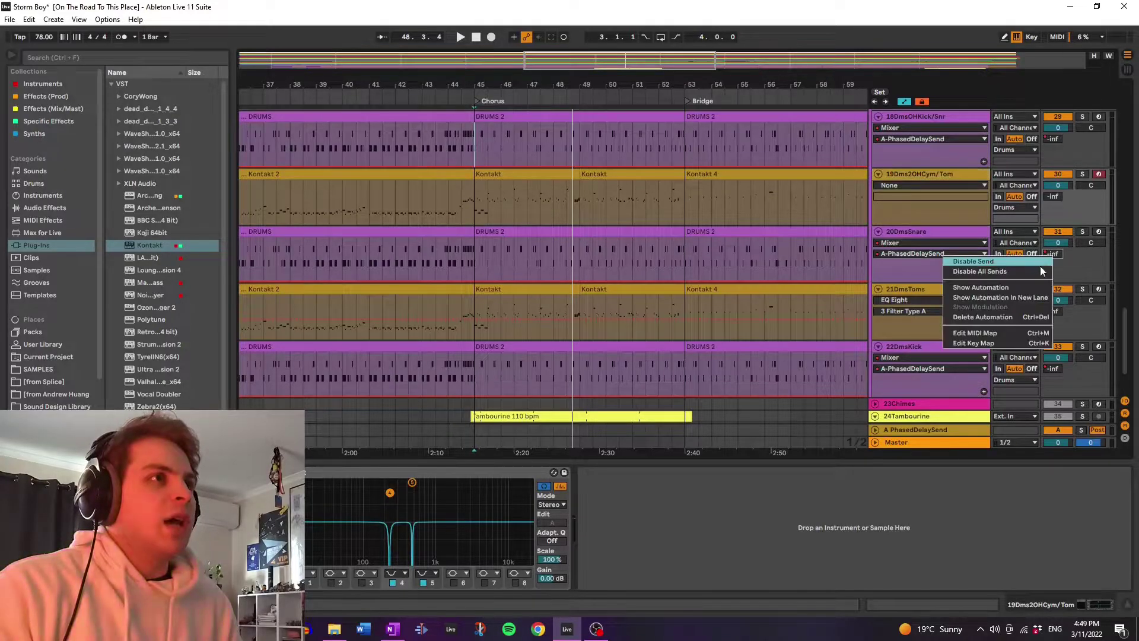
click(992, 291)
drag(663, 78, 249, 82)
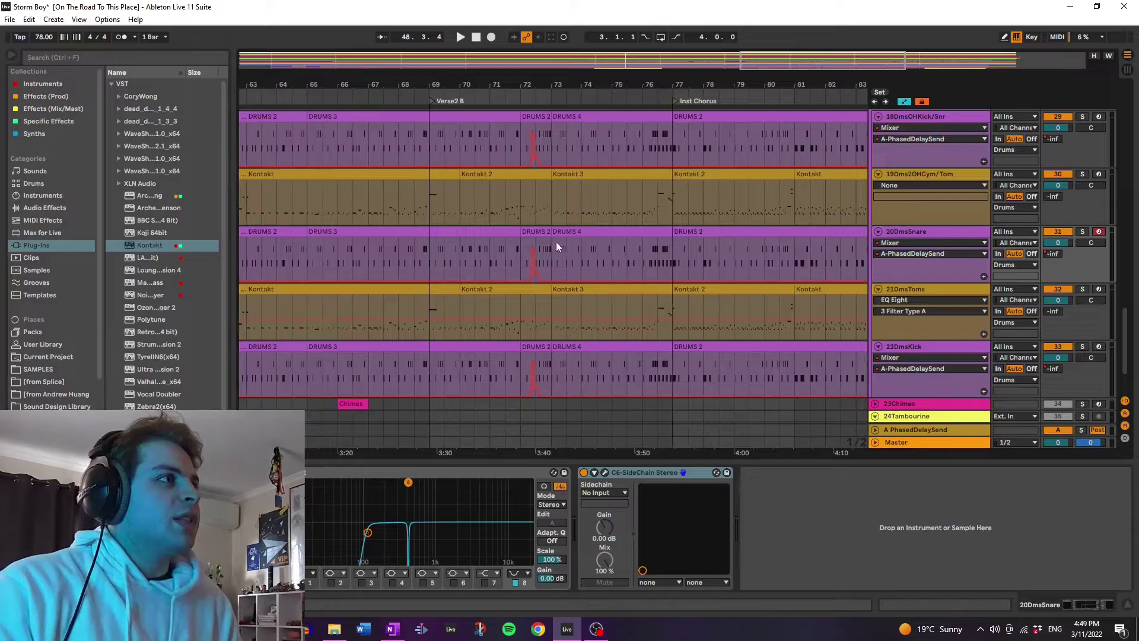
drag(471, 83, 471, 125)
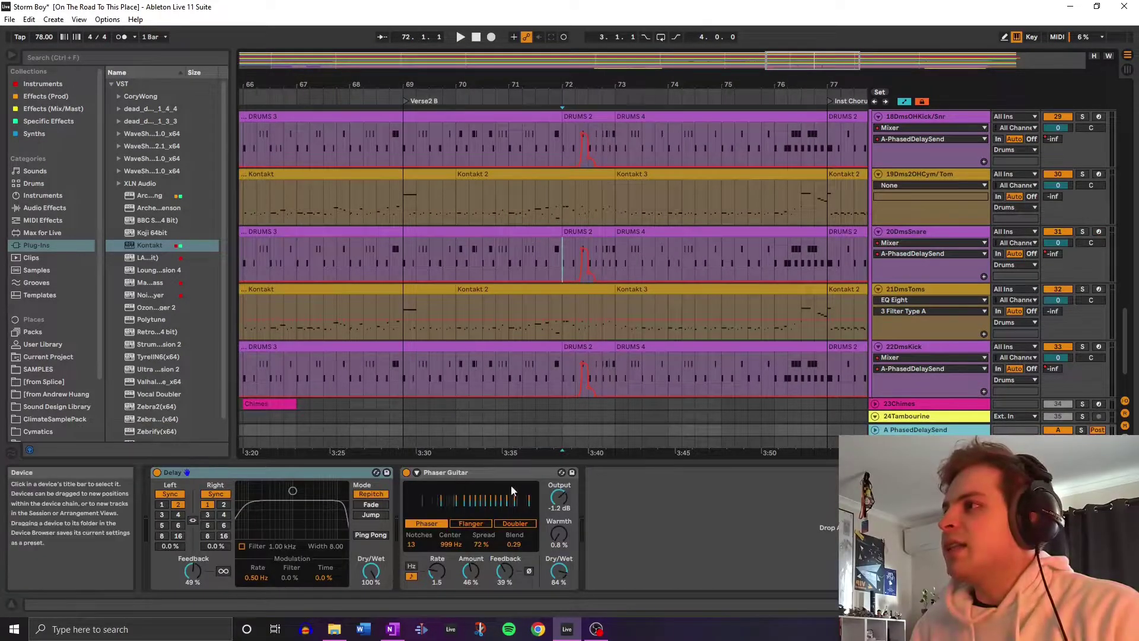
click(559, 257)
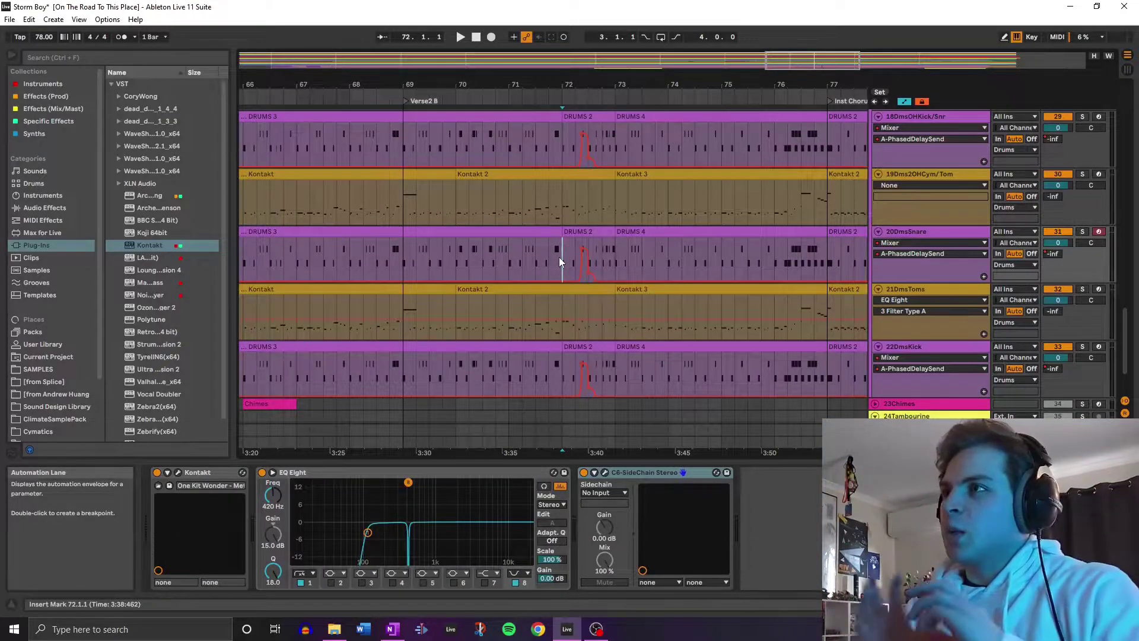
key(space)
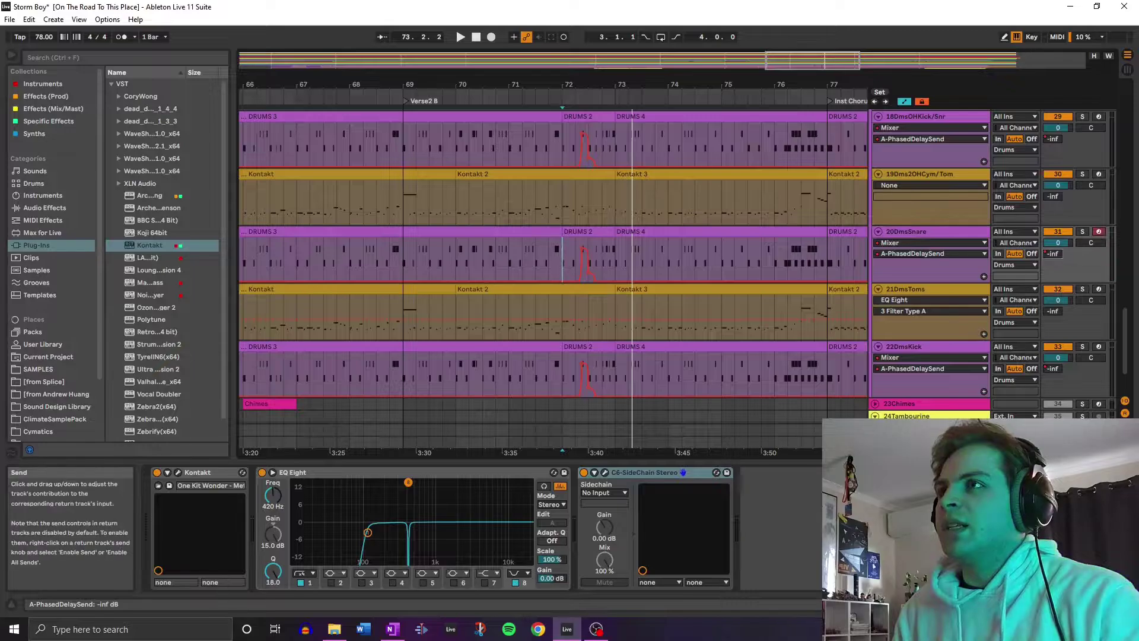
Check the overhead kick/snare track's device and view the Delay and Phaser Guitar effects on the A PhasedDelaySend return.
right_click(1053, 257)
click(1036, 267)
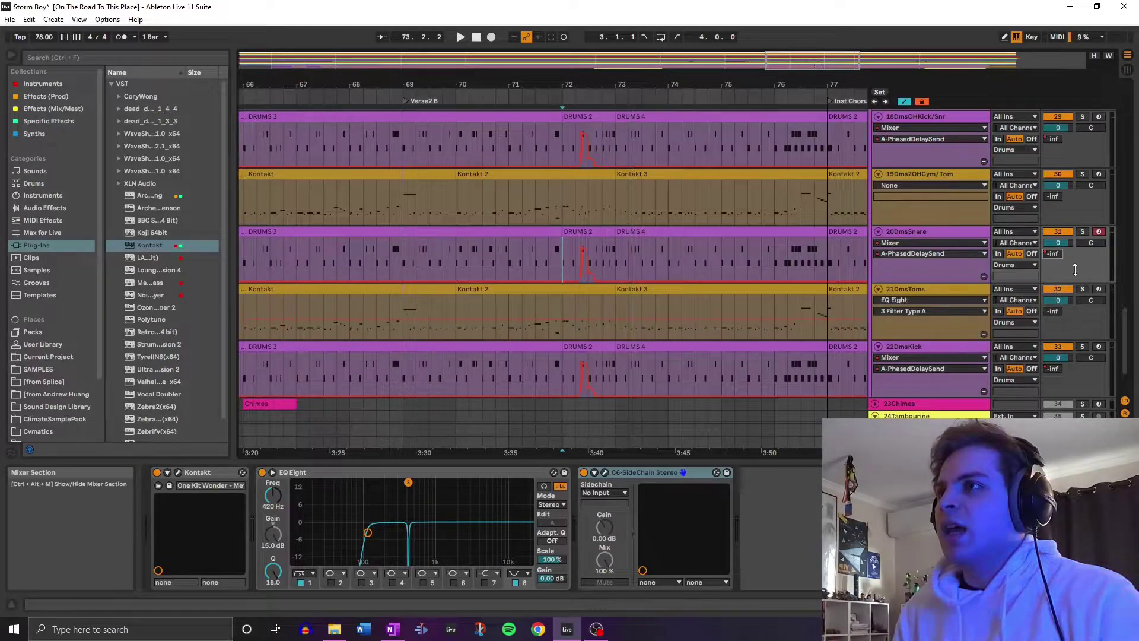
click(958, 119)
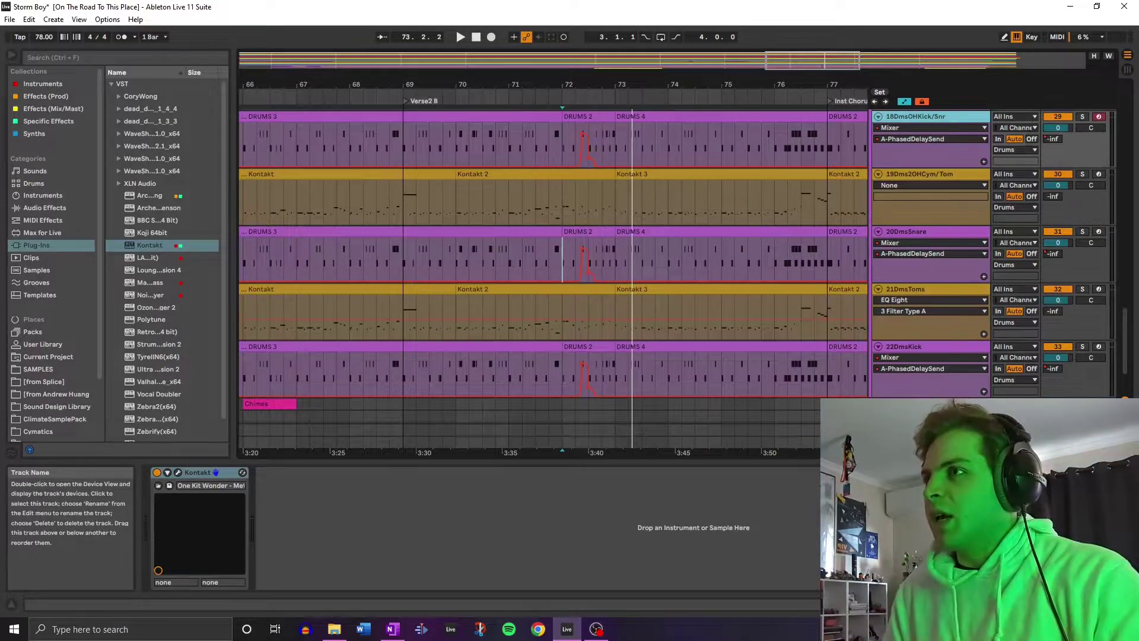
click(926, 404)
click(204, 472)
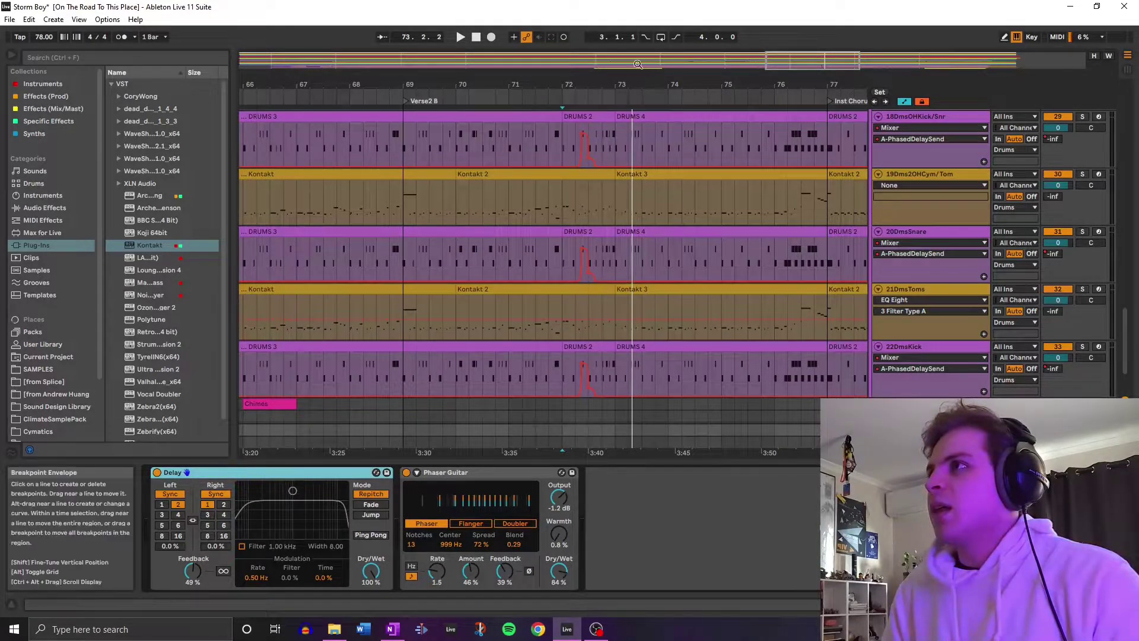
drag(596, 85, 596, 35)
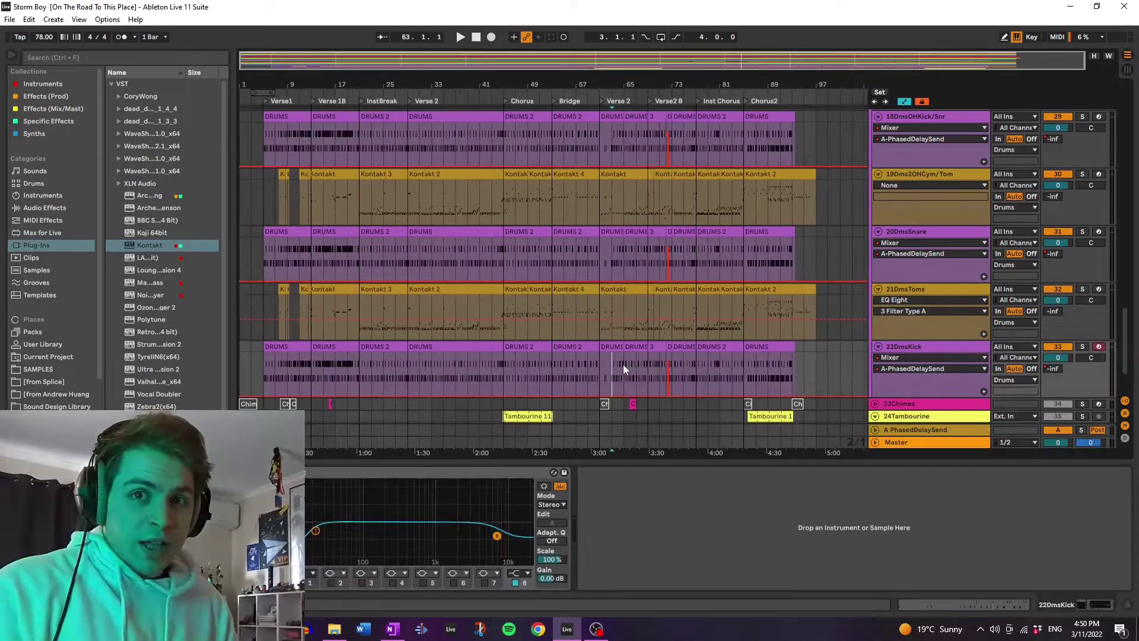
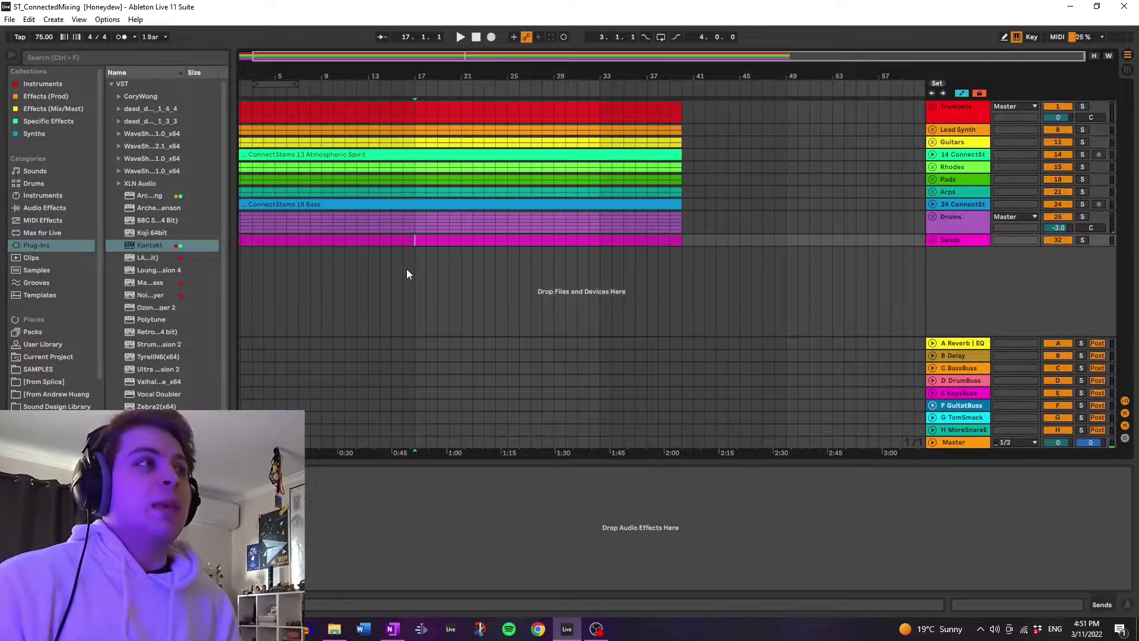
Listen to the Honeydew mix from bar 27.
click(541, 267)
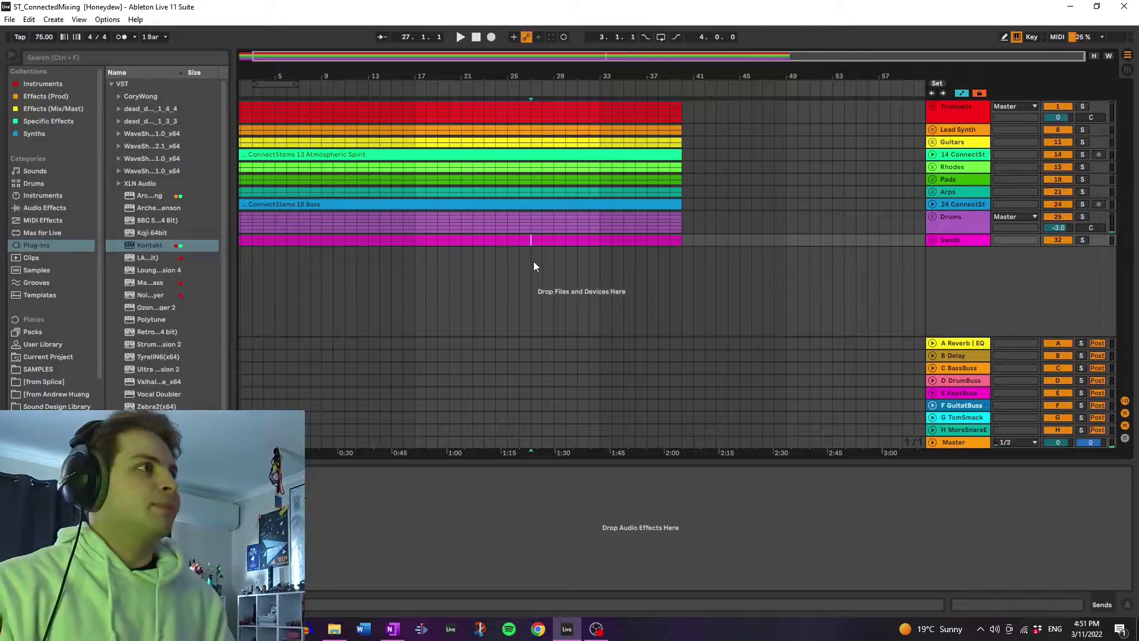
key(space)
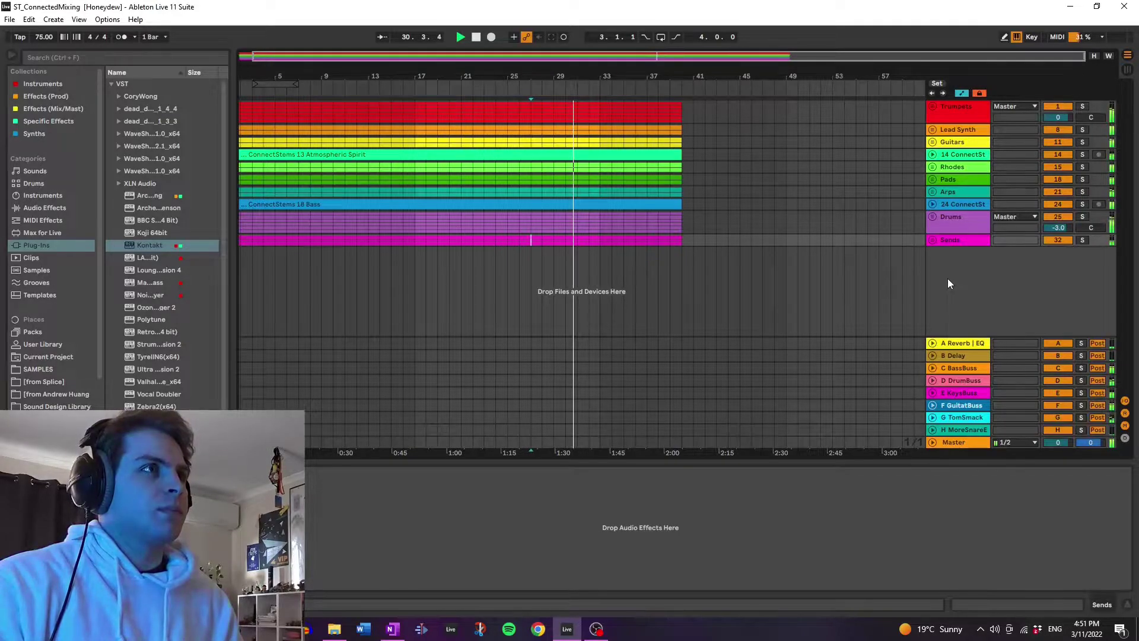
key(space)
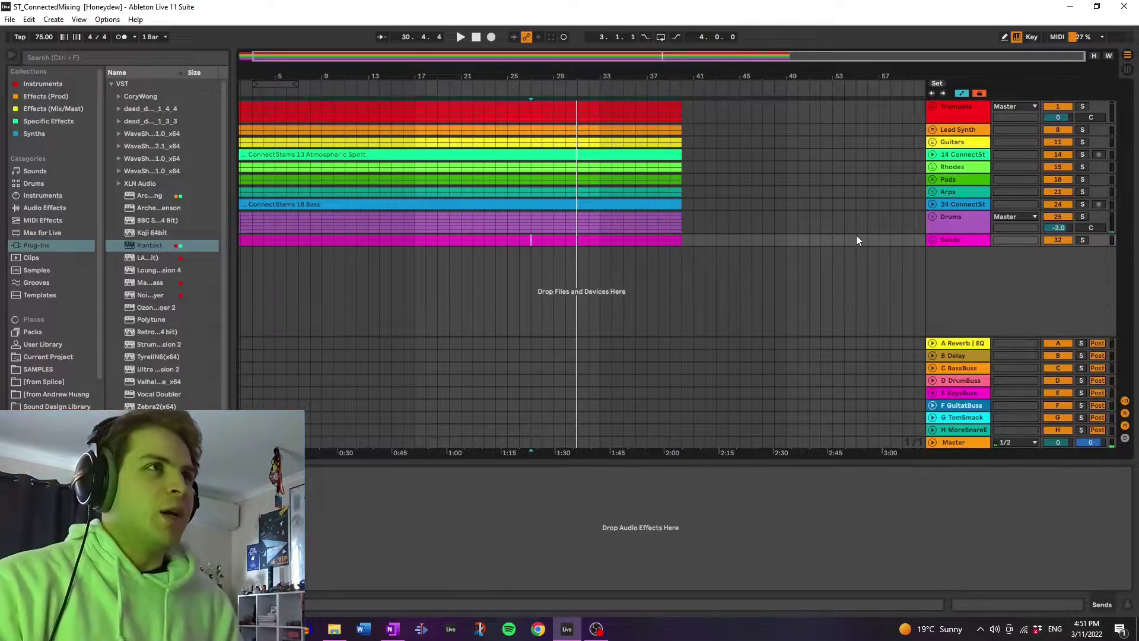
Unfold the Drums group and widen the arrangement's track headers.
click(932, 217)
drag(926, 215, 867, 214)
scroll(917, 261, down, 2)
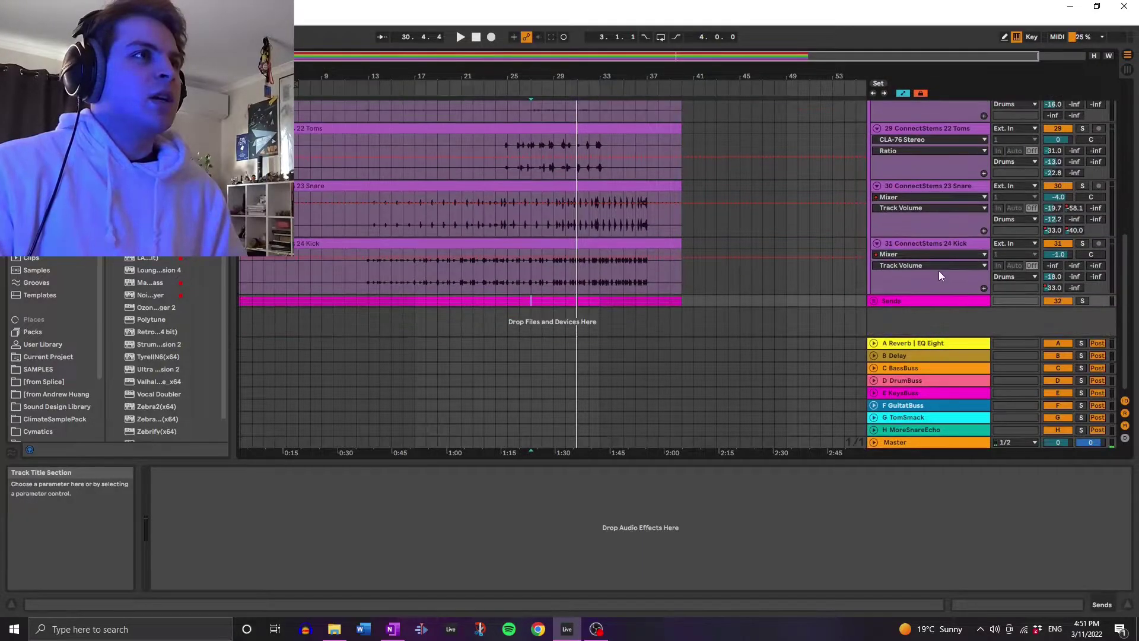
Look through the device chains on the kick, snare, toms, overhead and drum room tracks of the Drums group.
click(940, 240)
click(939, 187)
scroll(943, 181, up, 3)
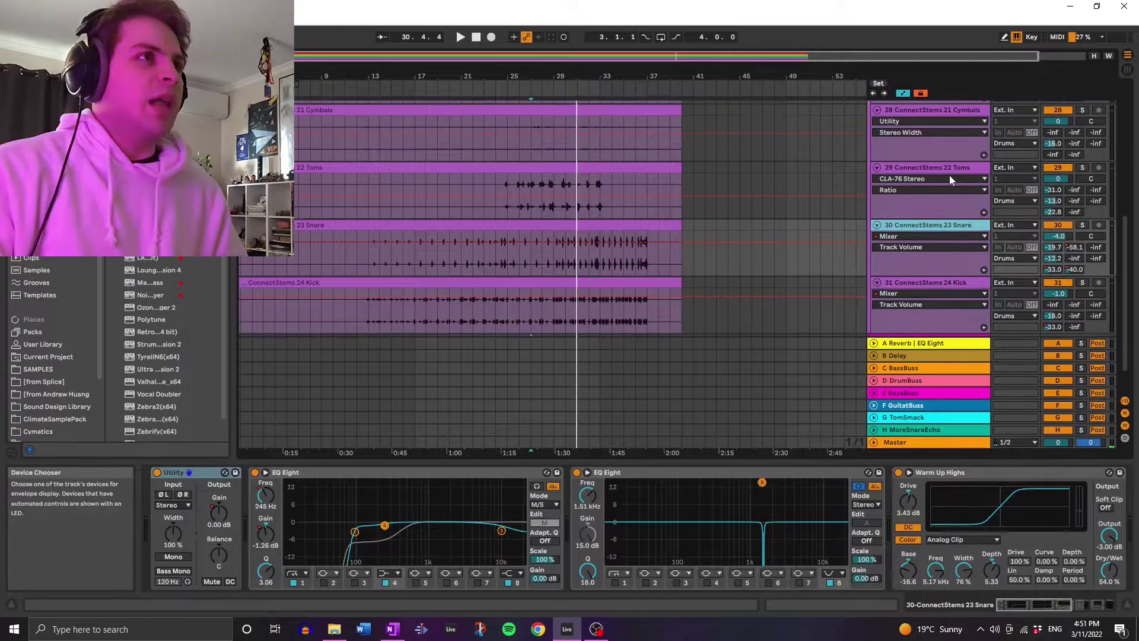
click(948, 172)
scroll(952, 166, up, 1)
scroll(958, 201, down, 1)
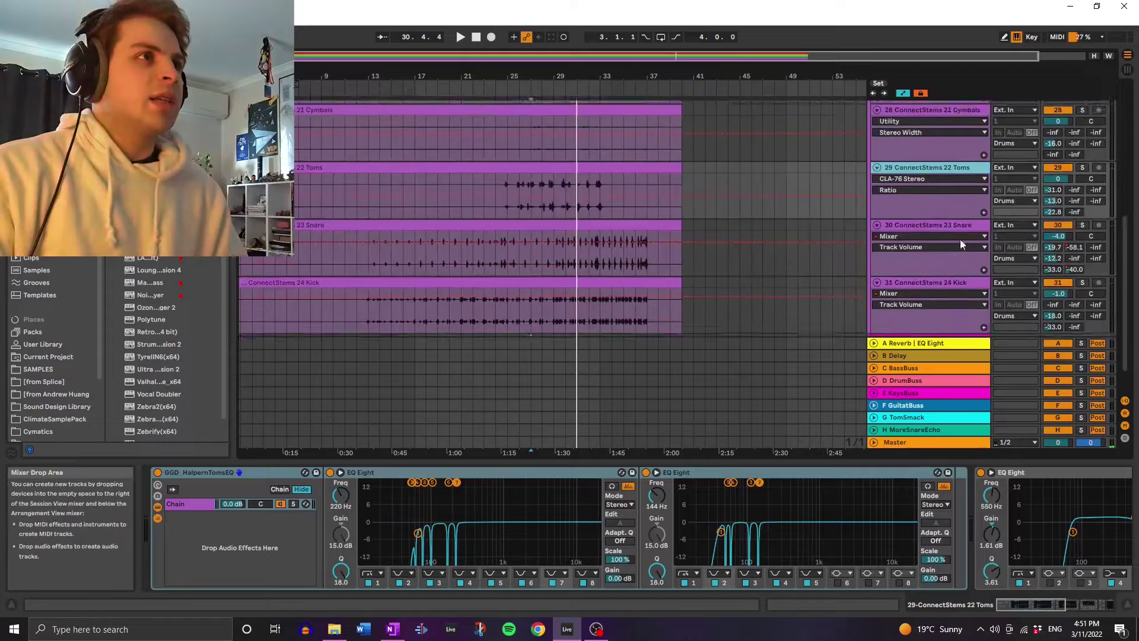
scroll(947, 162, up, 4)
click(955, 159)
click(960, 140)
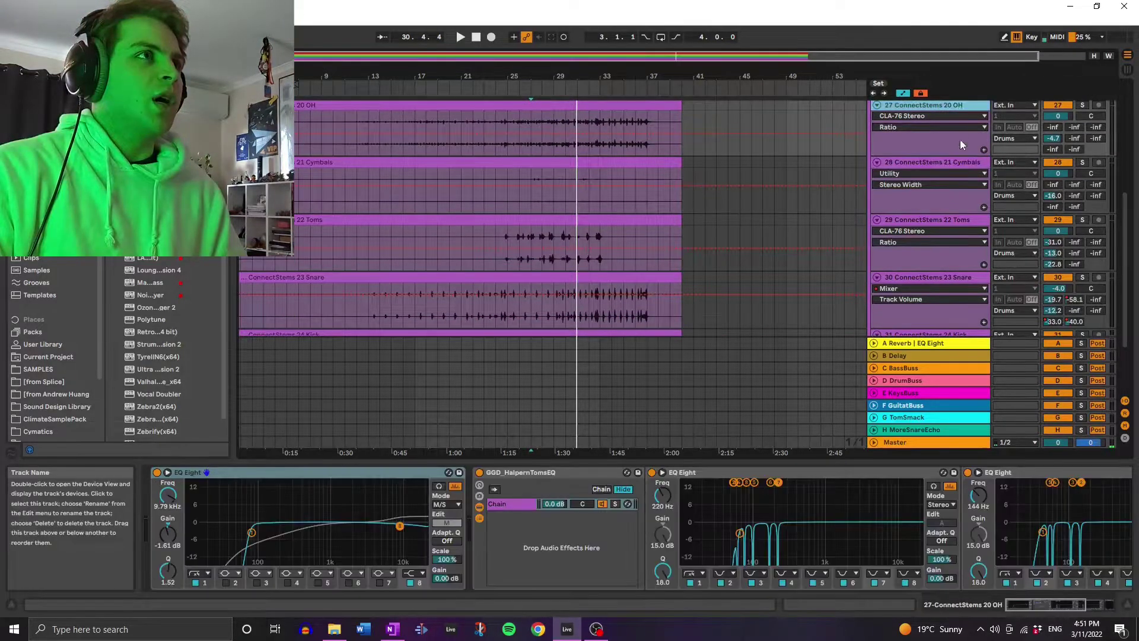
scroll(958, 136, up, 2)
click(952, 157)
scroll(934, 207, up, 2)
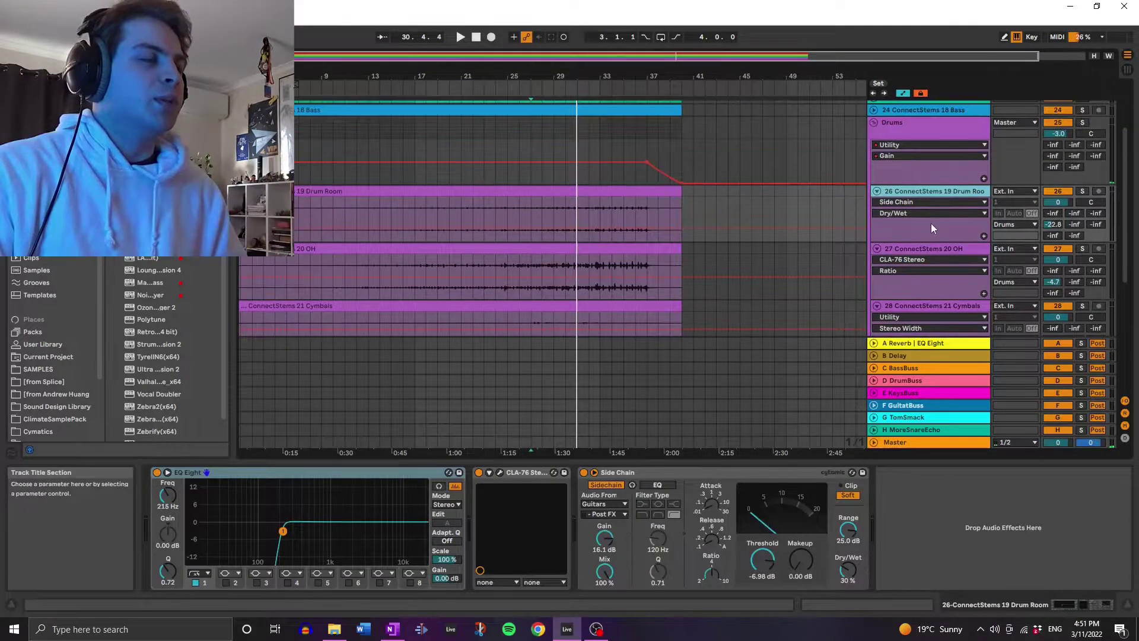
scroll(924, 297, down, 1)
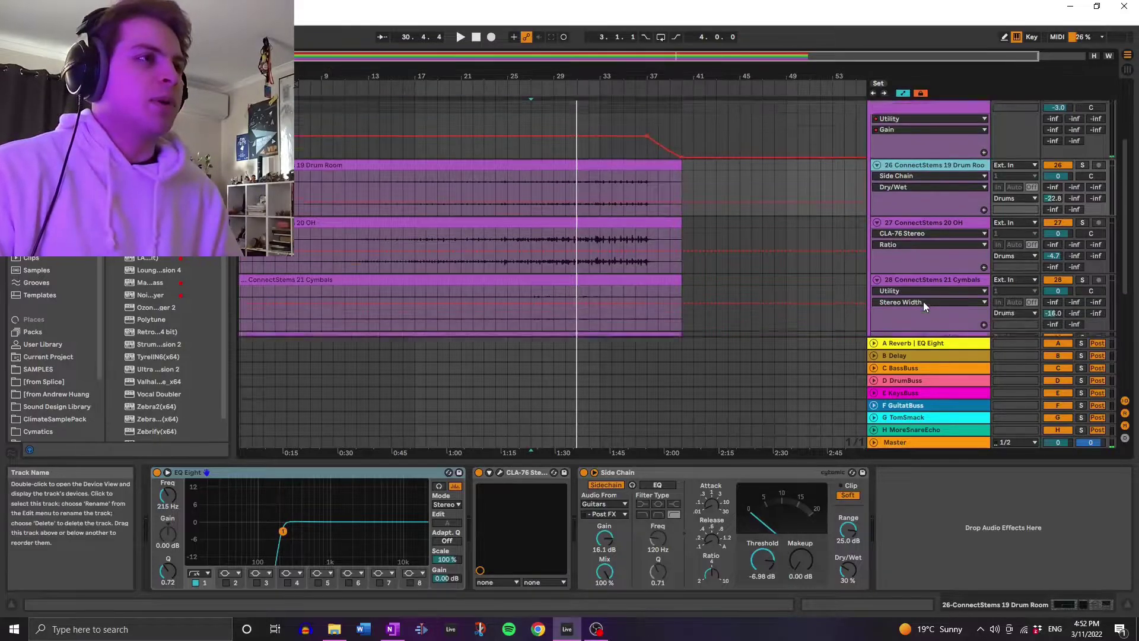
Examine the kick track's EQ Eight curve and CLA-76 compressor settings, and close the compressor.
scroll(923, 301, down, 6)
click(923, 290)
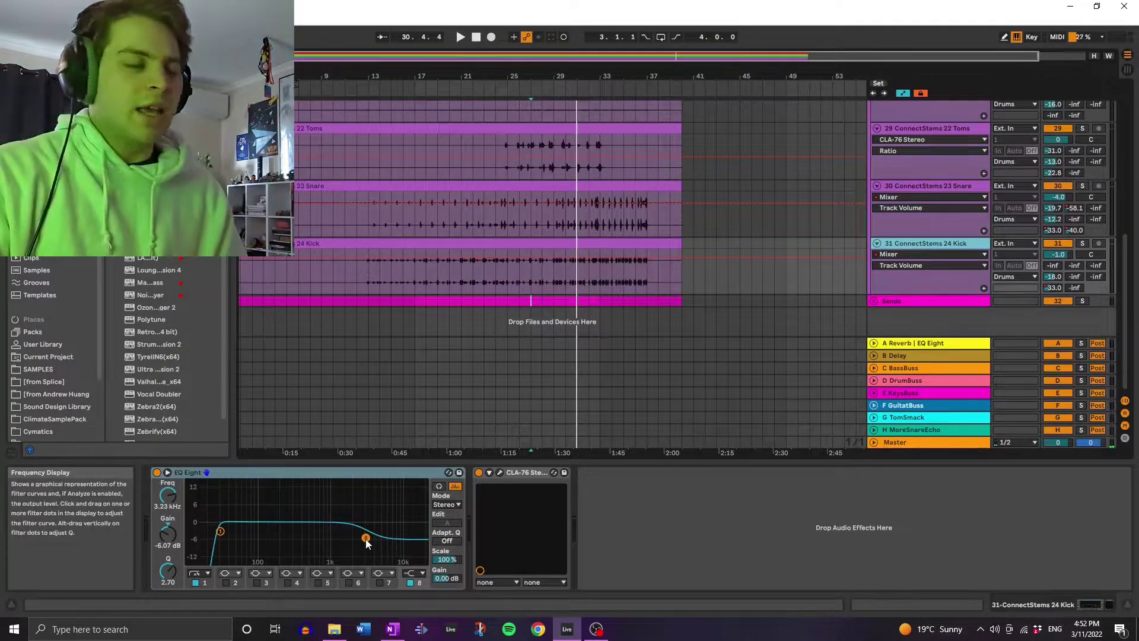
click(500, 473)
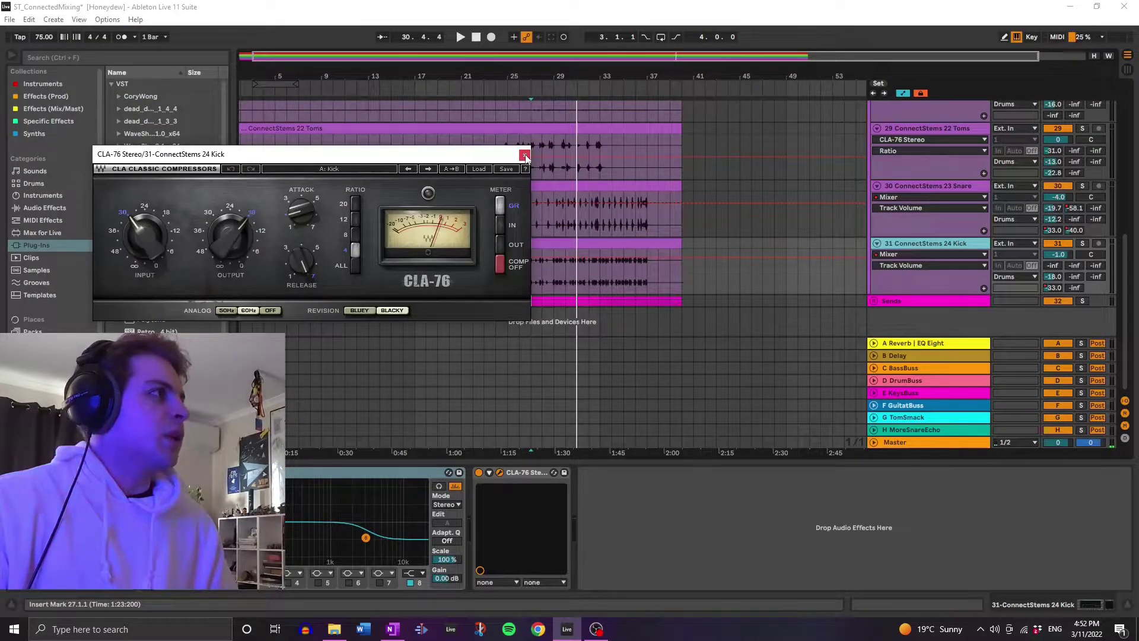
click(525, 155)
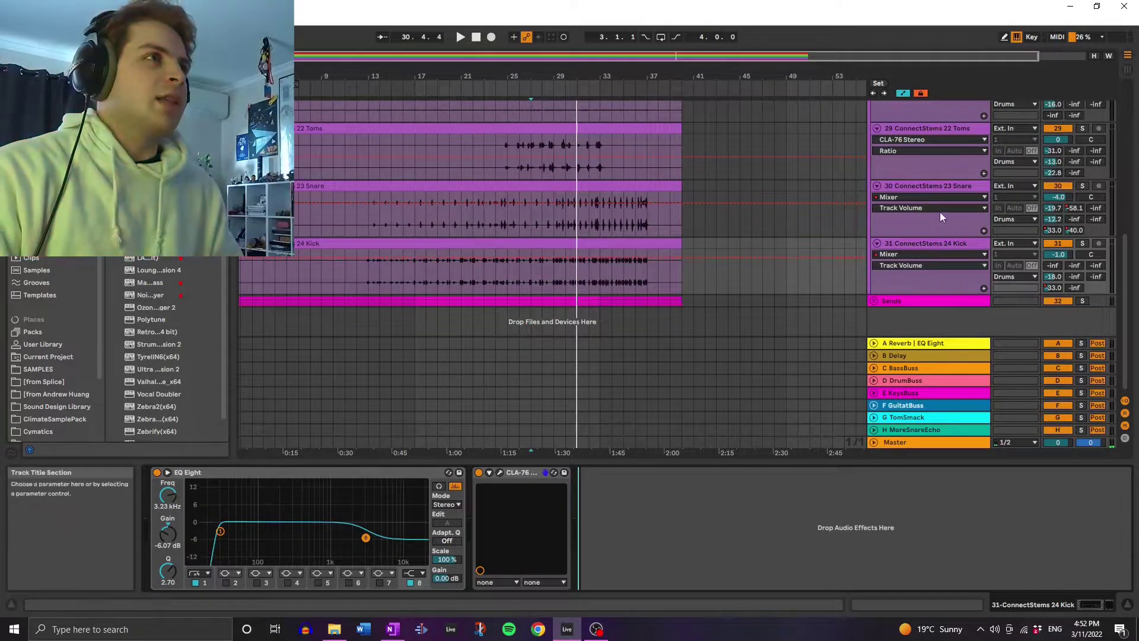
click(916, 243)
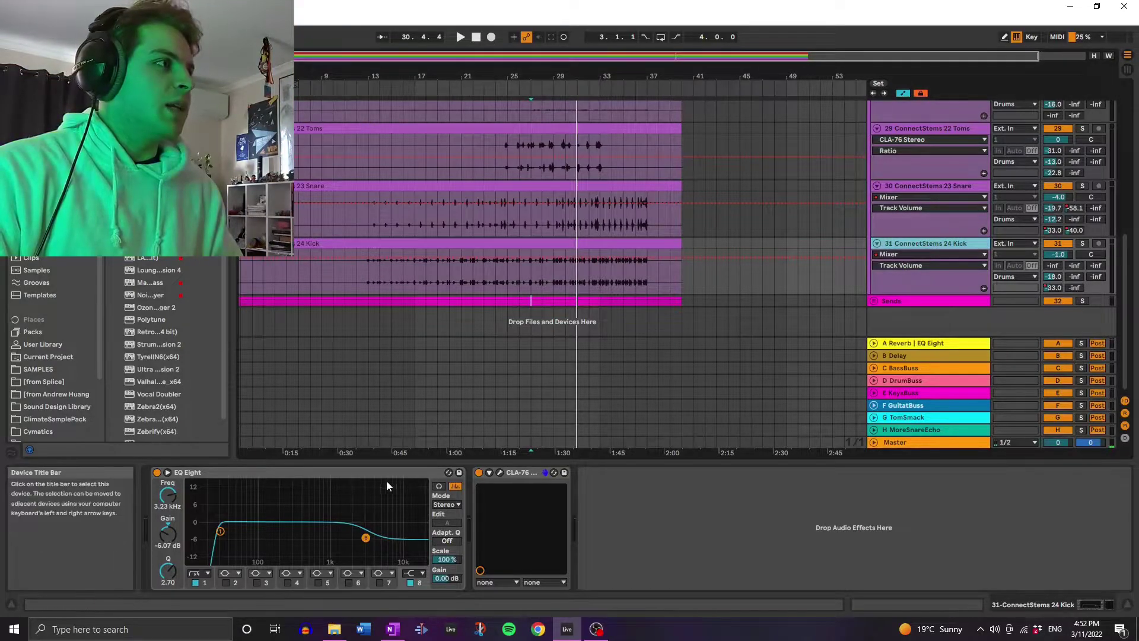
Compare the side and mid curves of the snare track's first EQ Eight, ending on the mid channel.
click(959, 191)
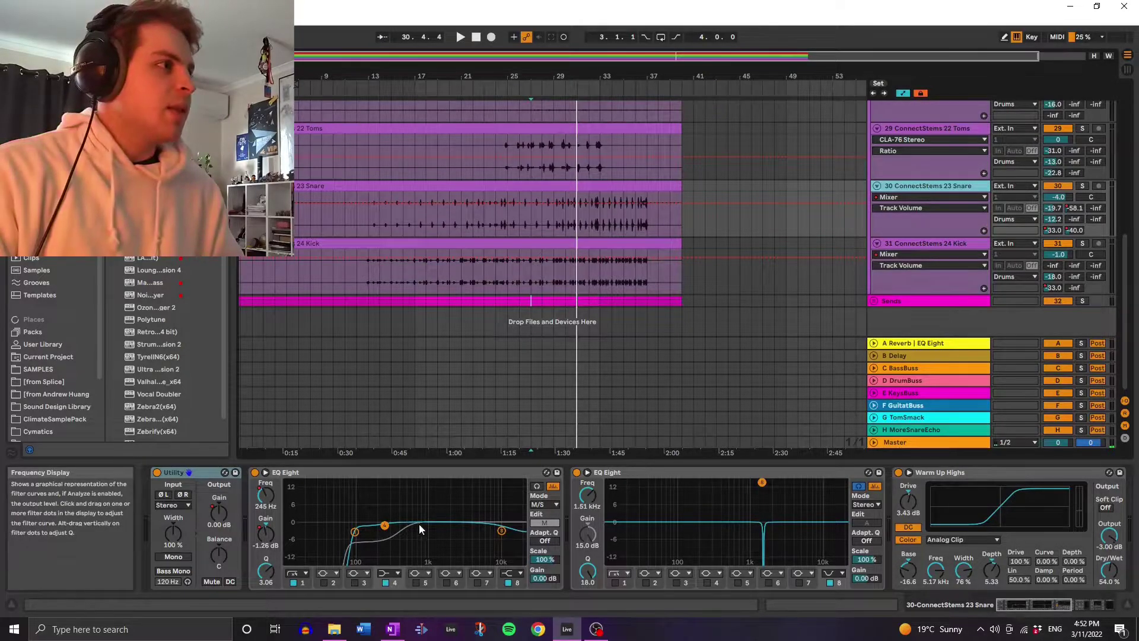
click(543, 523)
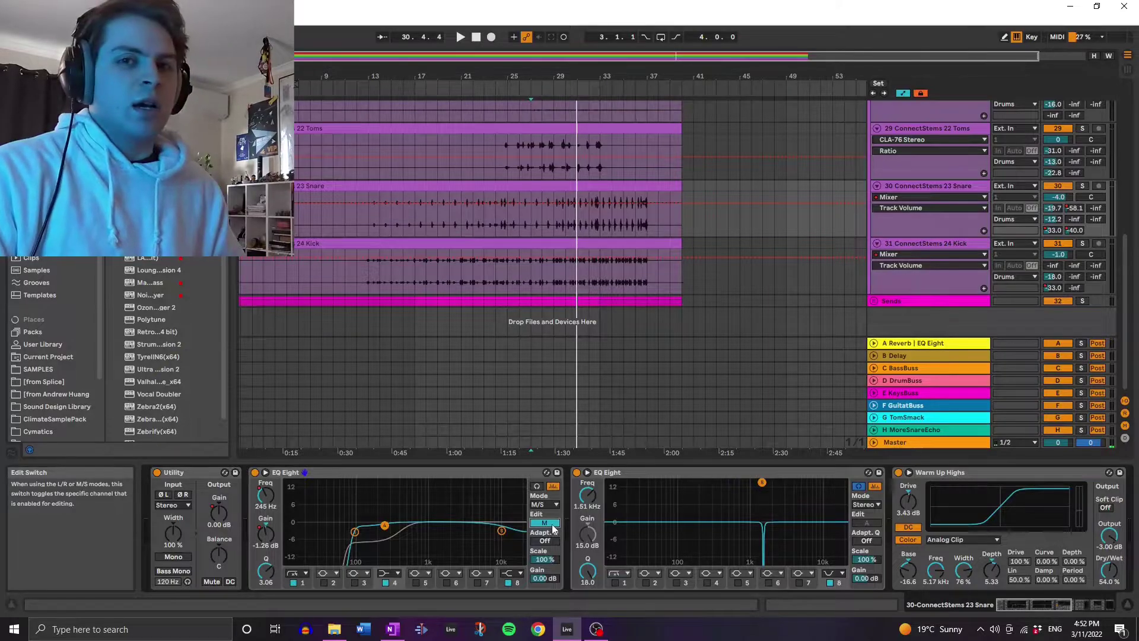
click(549, 525)
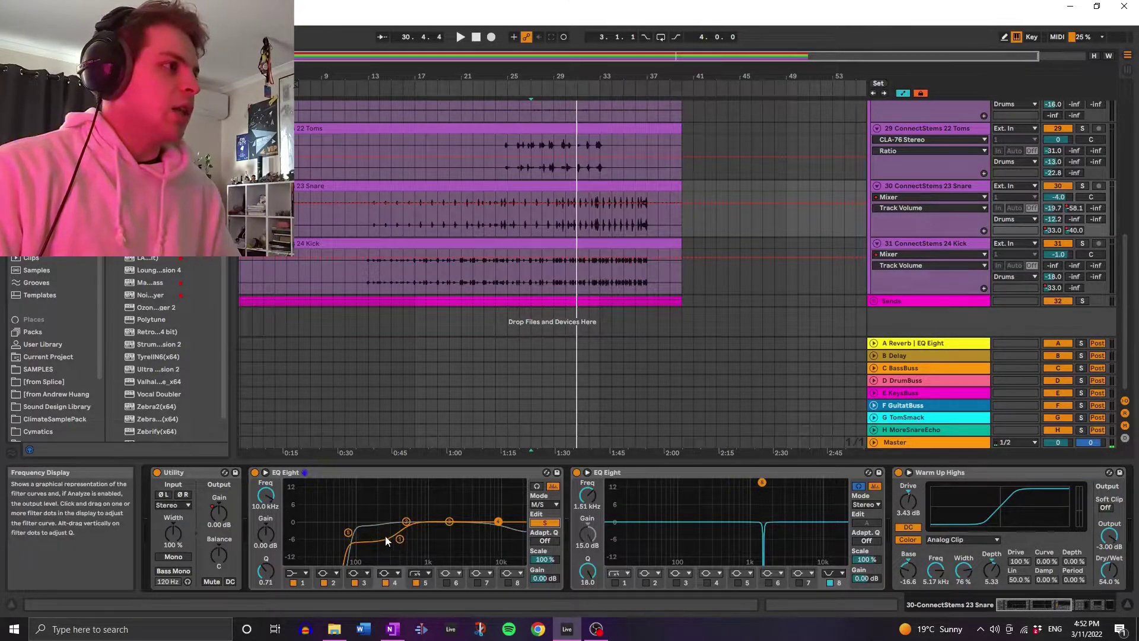
click(544, 523)
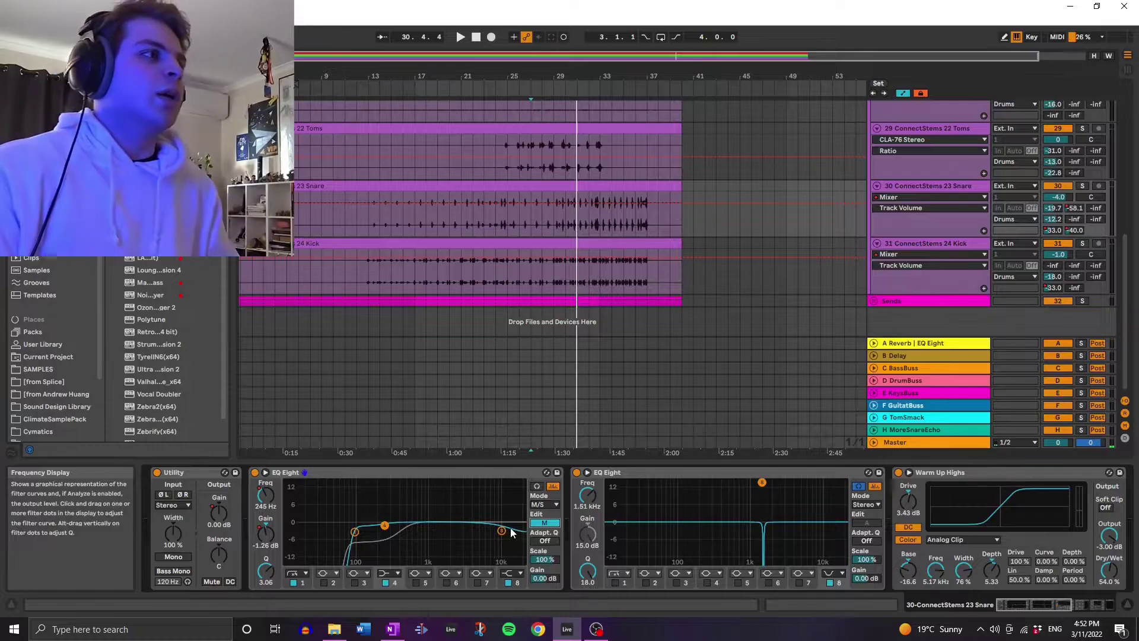
Show the automation of the Utility Gain on the snare track.
right_click(219, 512)
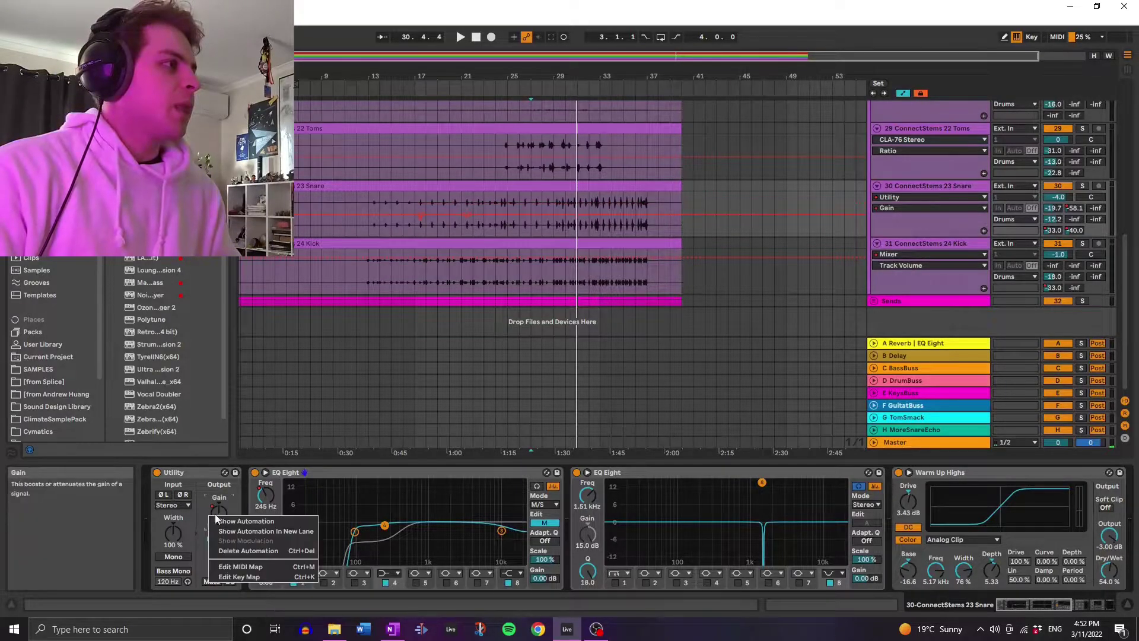
click(237, 520)
drag(459, 62, 563, 59)
View the snare chain's Warm Up Highs and Transient Shaping Enhance devices.
click(965, 474)
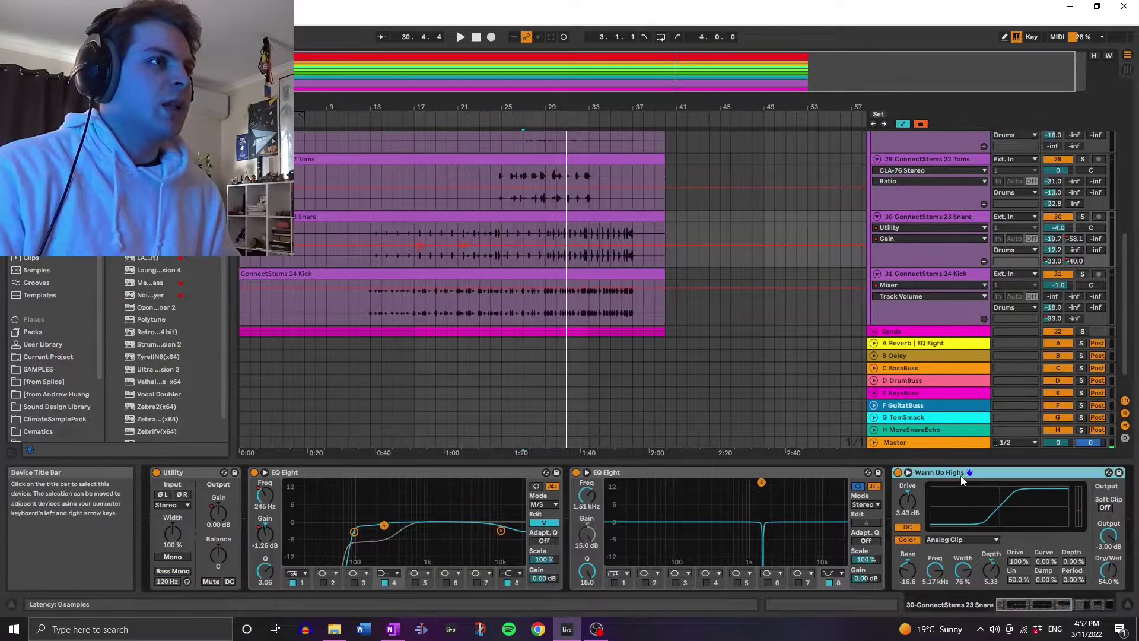
drag(1052, 605, 1098, 609)
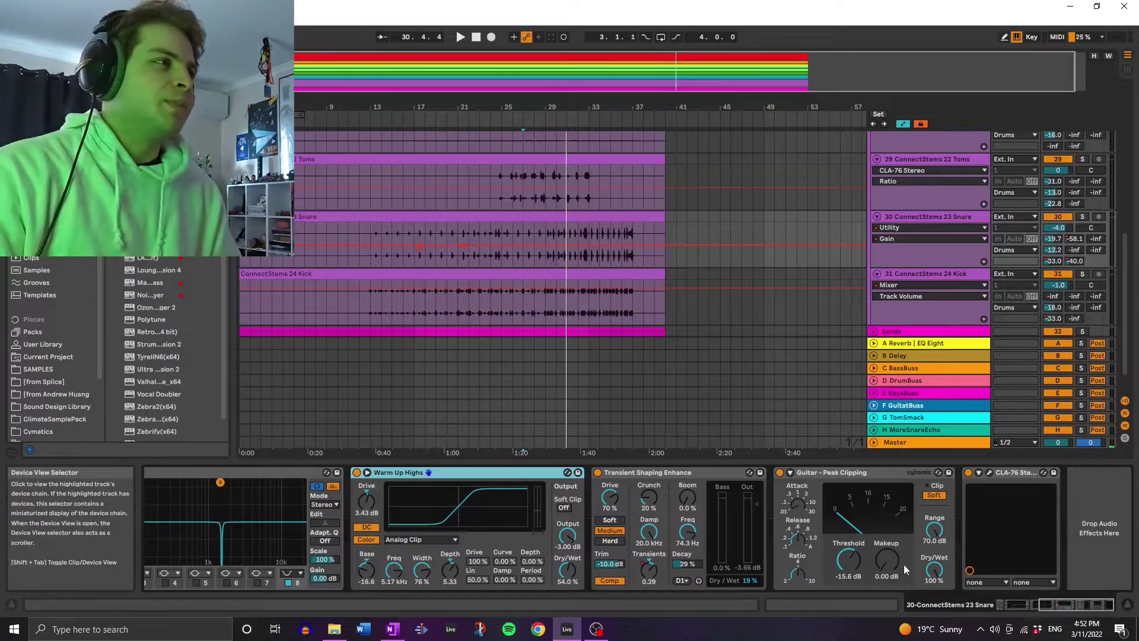
click(678, 476)
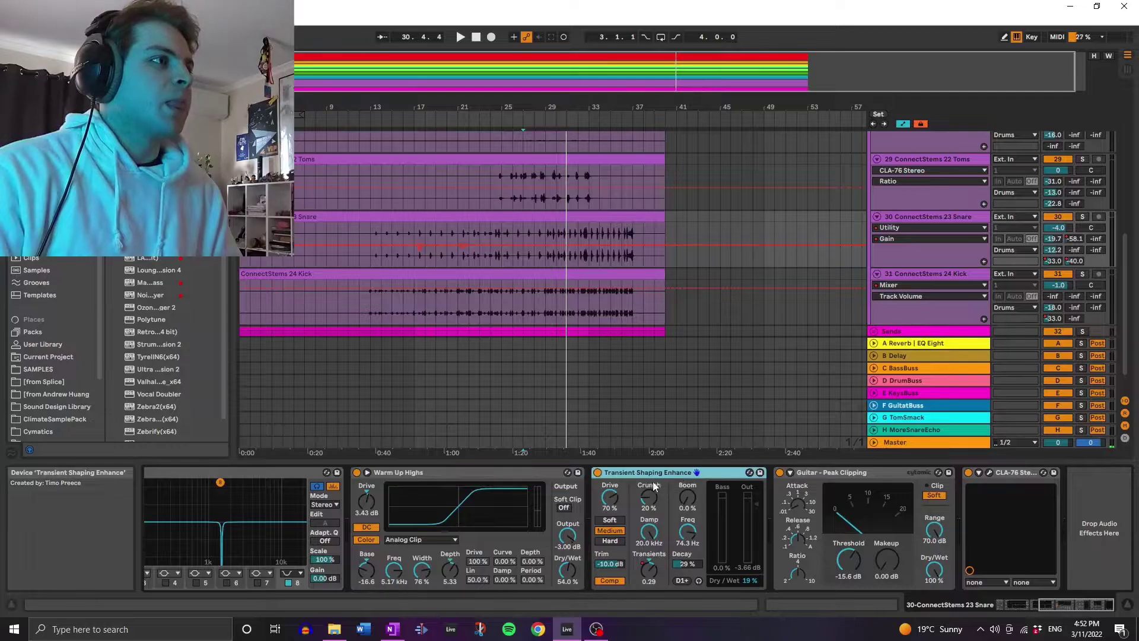
Show the Transients automation of the snare's Transient Shaping Enhance device at bar 24, and view the snare's CLA-76 compressor settings.
right_click(653, 571)
right_click(653, 571)
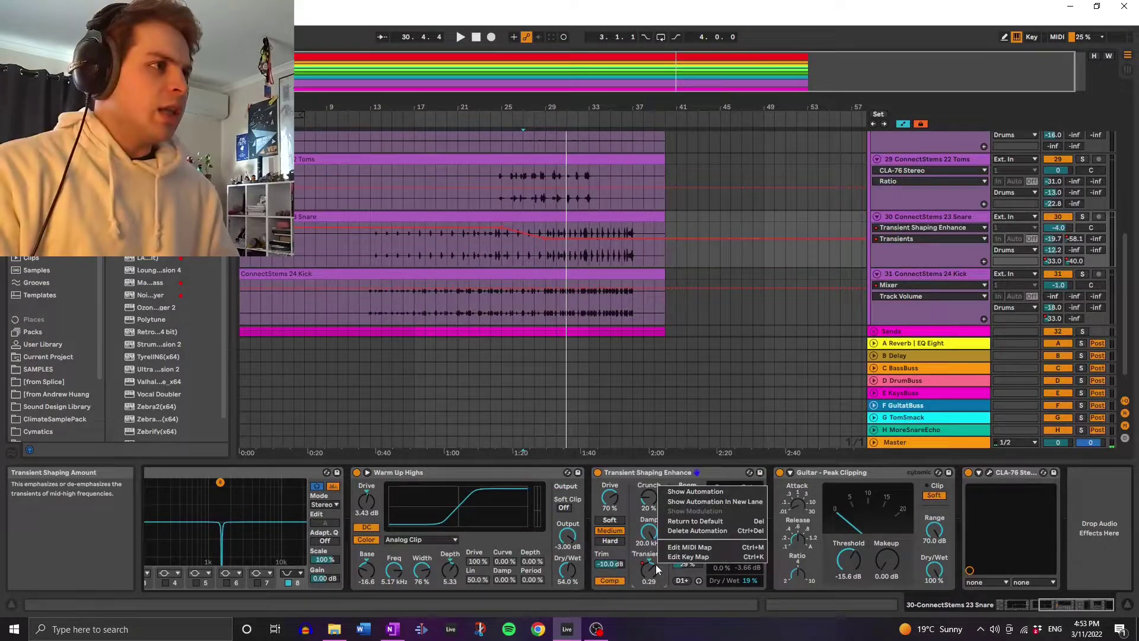
click(509, 273)
click(489, 250)
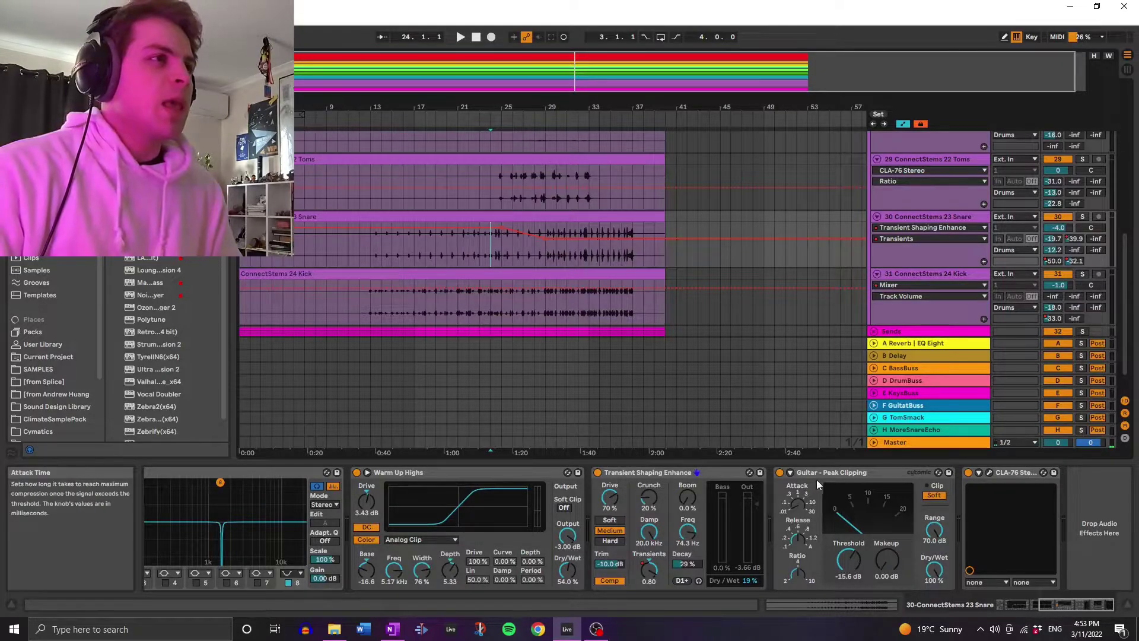
click(989, 472)
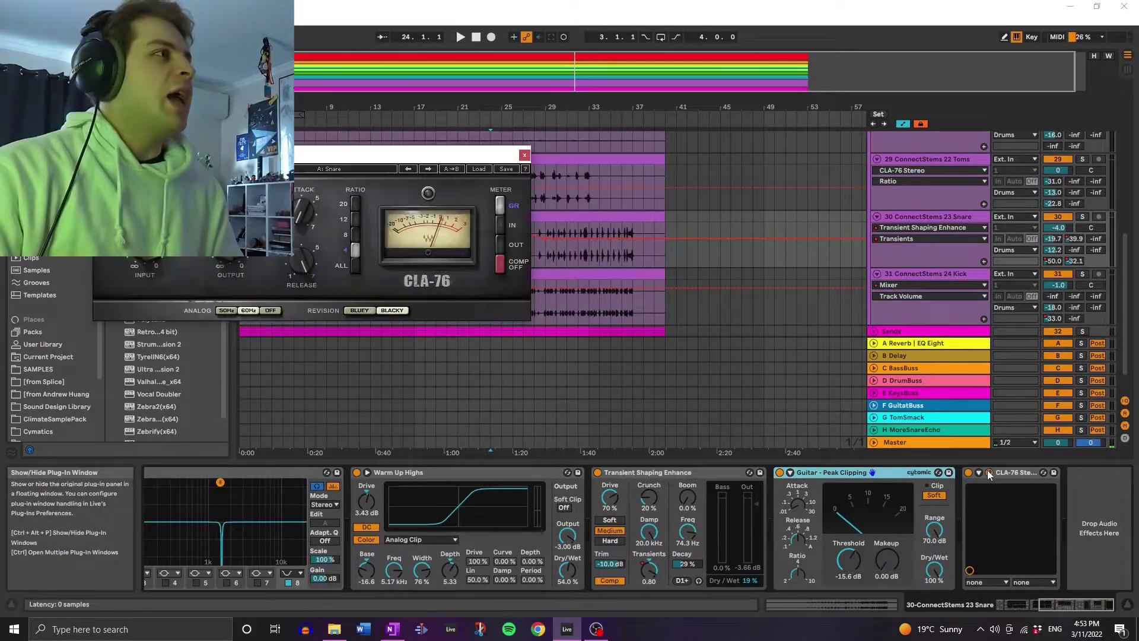
click(525, 156)
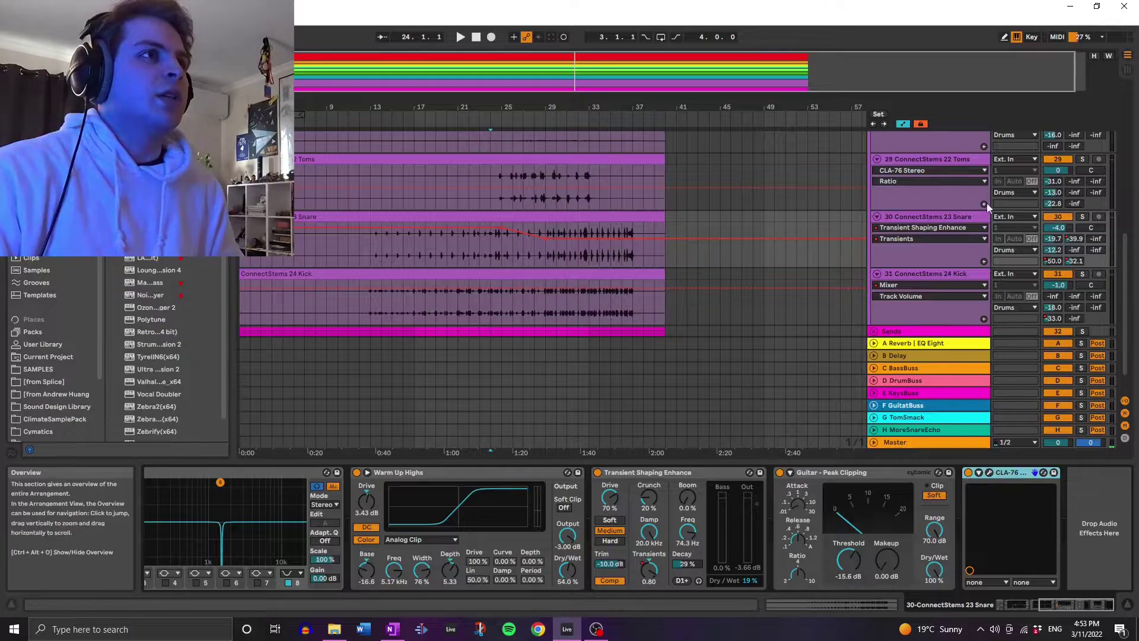
Examine the curves of the EQ Eight devices in the toms track's chain.
click(1044, 183)
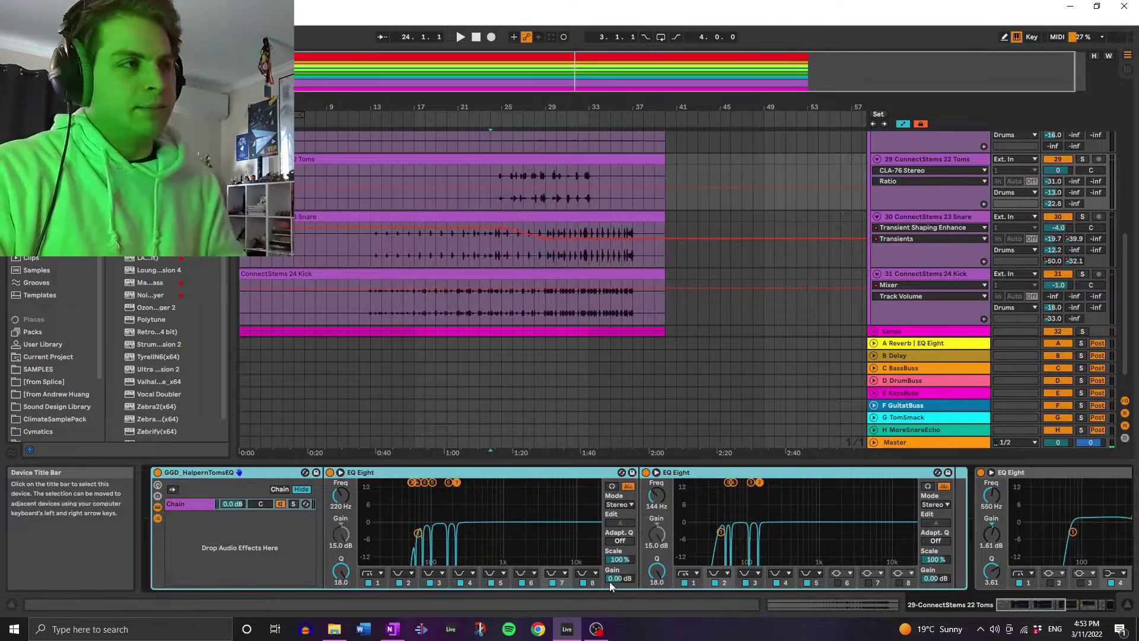
drag(1027, 605, 1060, 607)
click(624, 503)
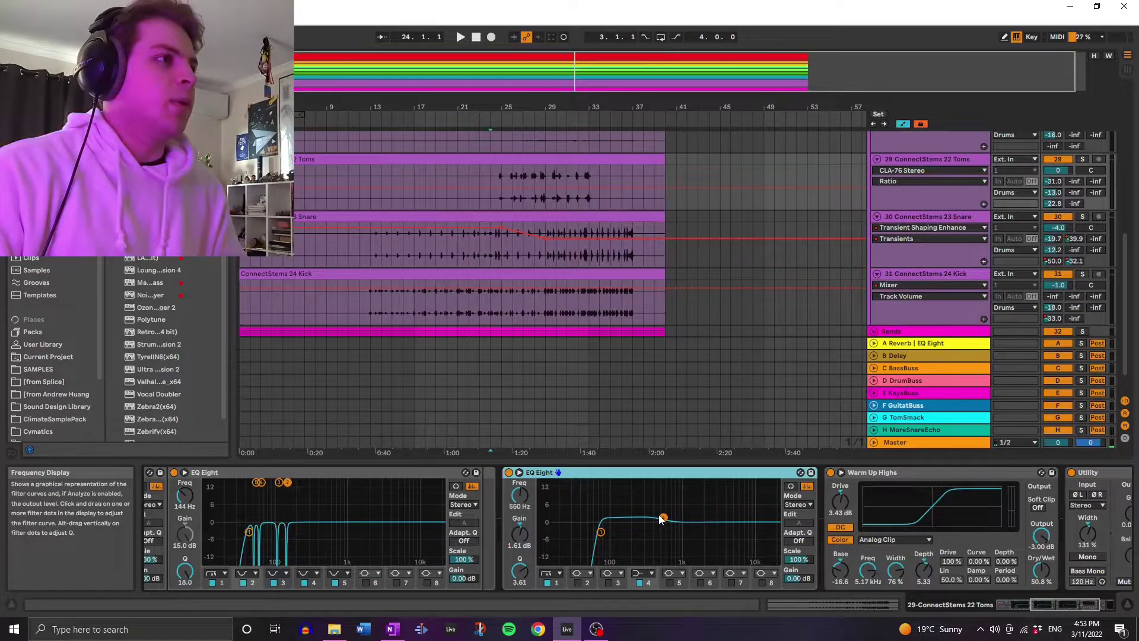
drag(1047, 605, 1063, 605)
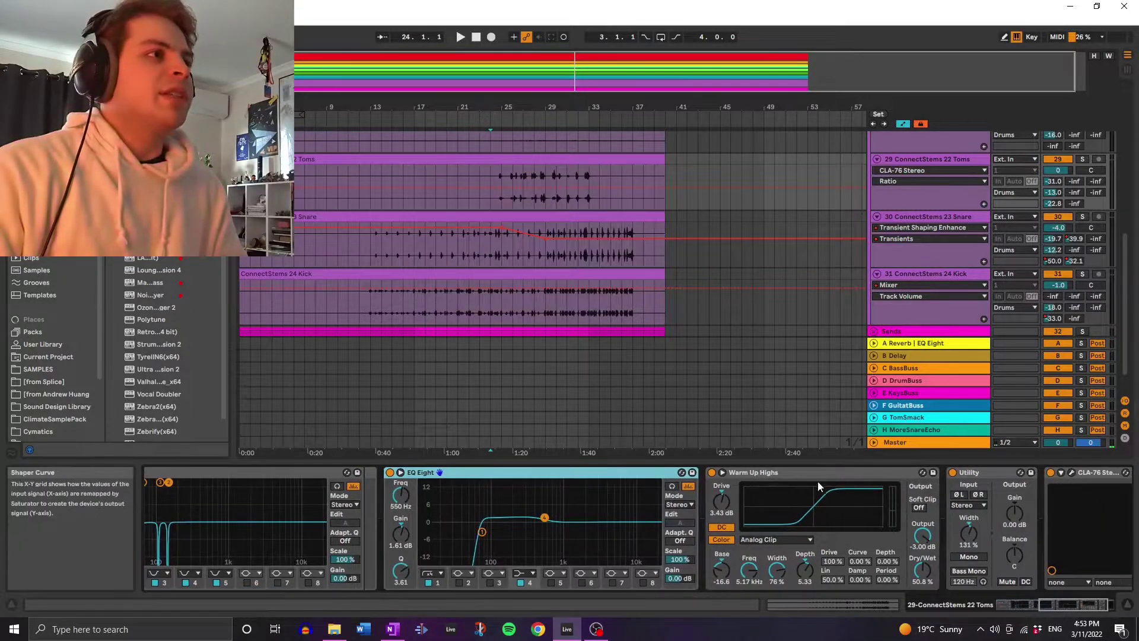
View the toms chain's Warm Up Highs, Utility width and CLA-76 settings, and close the compressor.
click(809, 474)
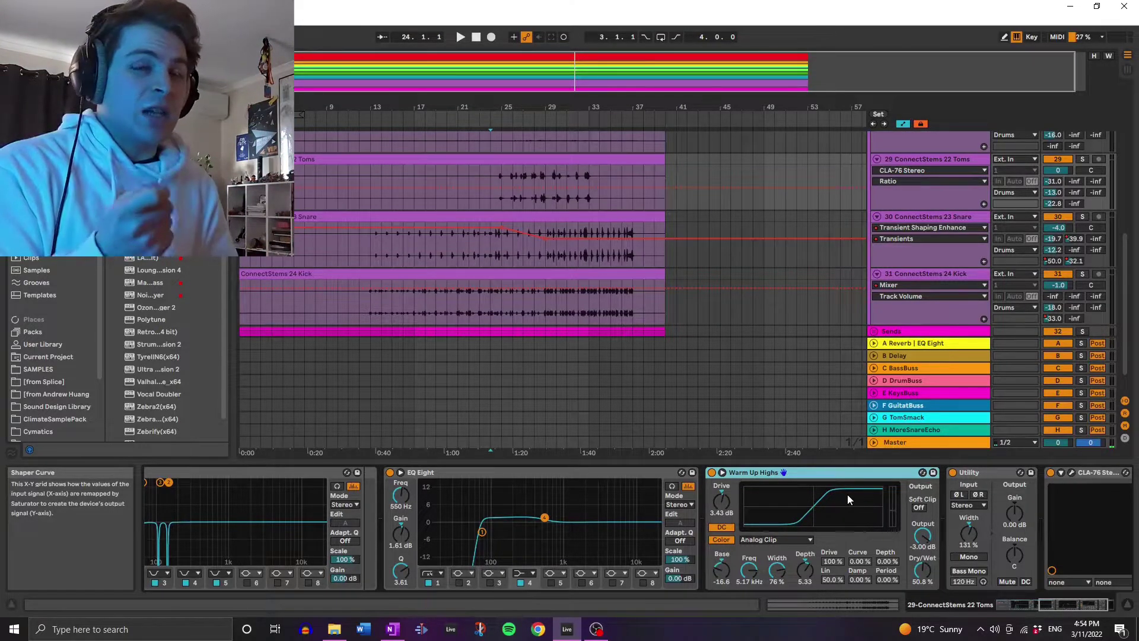
drag(1077, 600, 1095, 611)
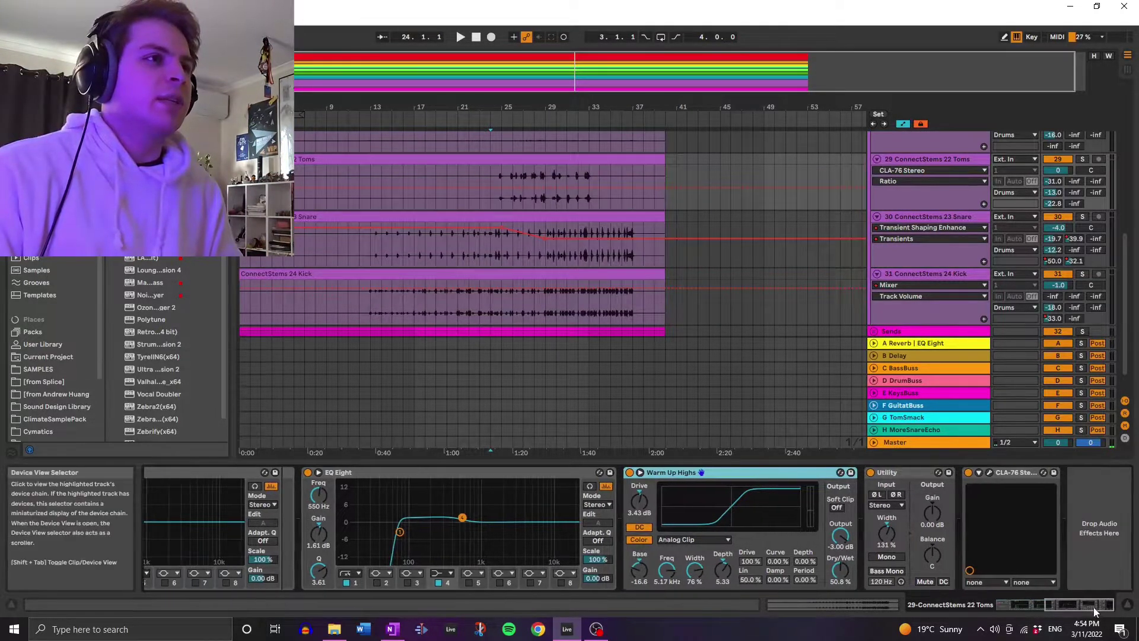
click(887, 550)
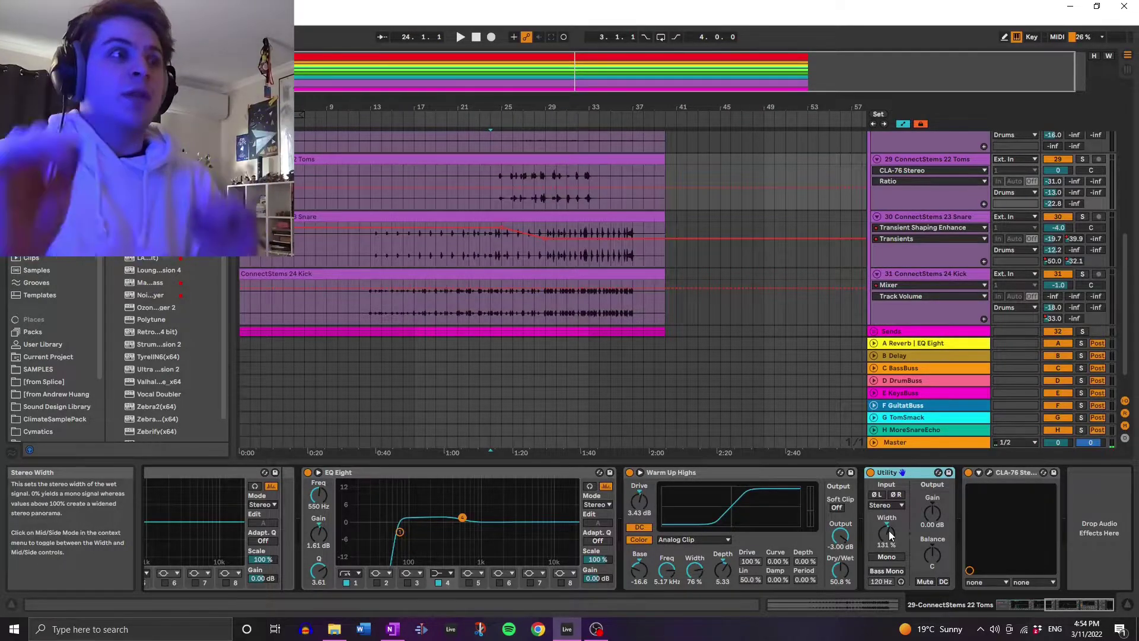
click(999, 472)
click(988, 472)
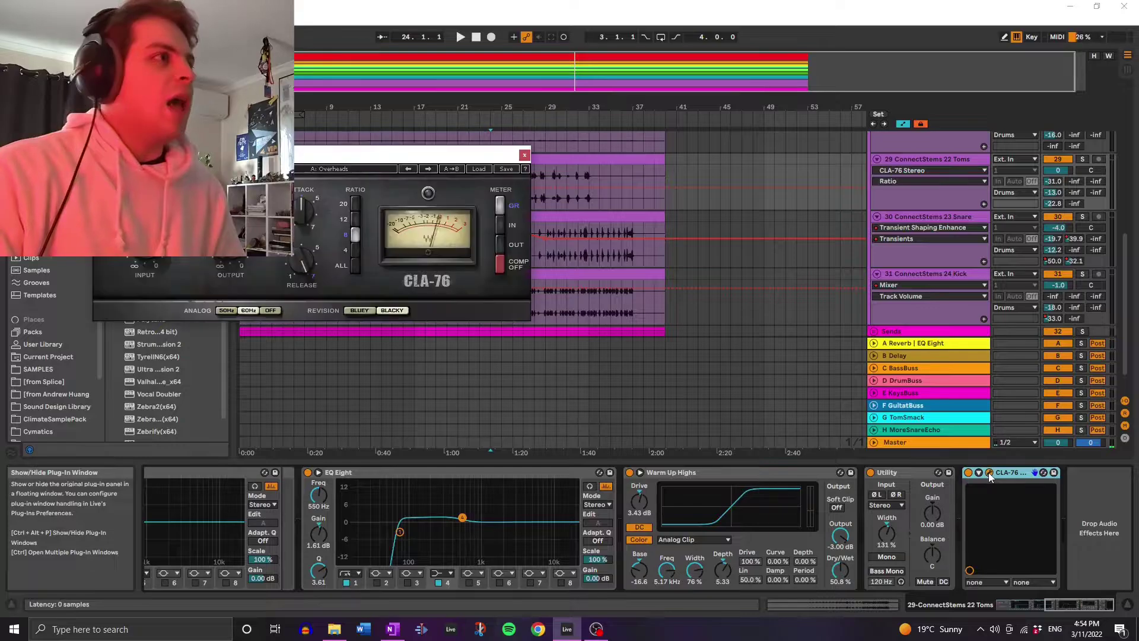
click(529, 147)
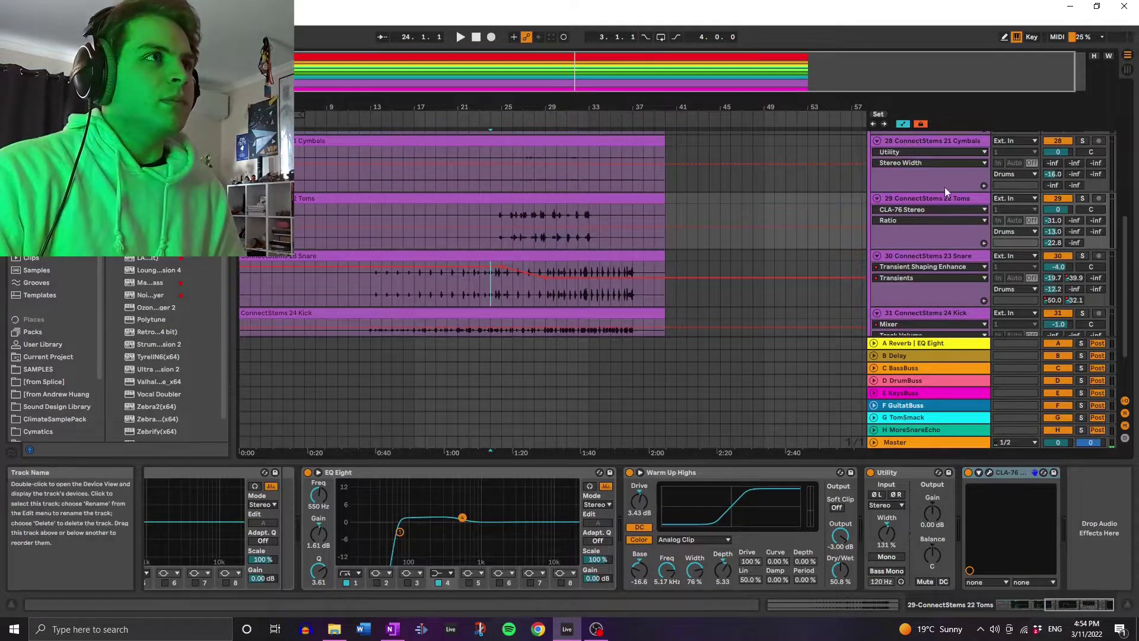
View the cymbals track's CLA-76 compressor and Utility width settings.
scroll(945, 187, up, 3)
click(945, 172)
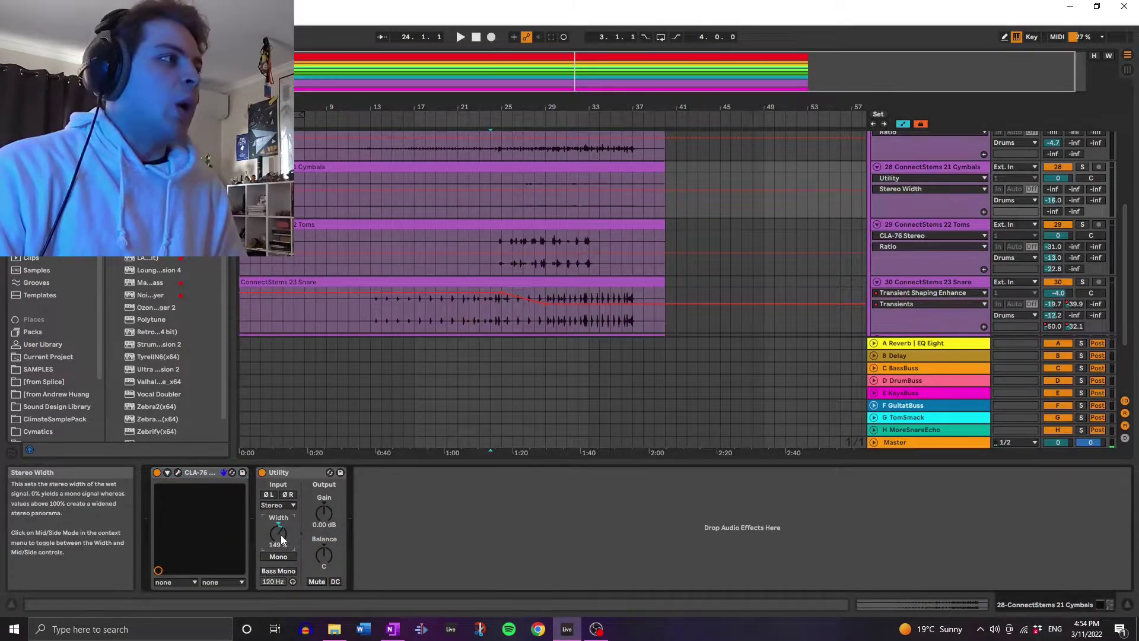
click(178, 472)
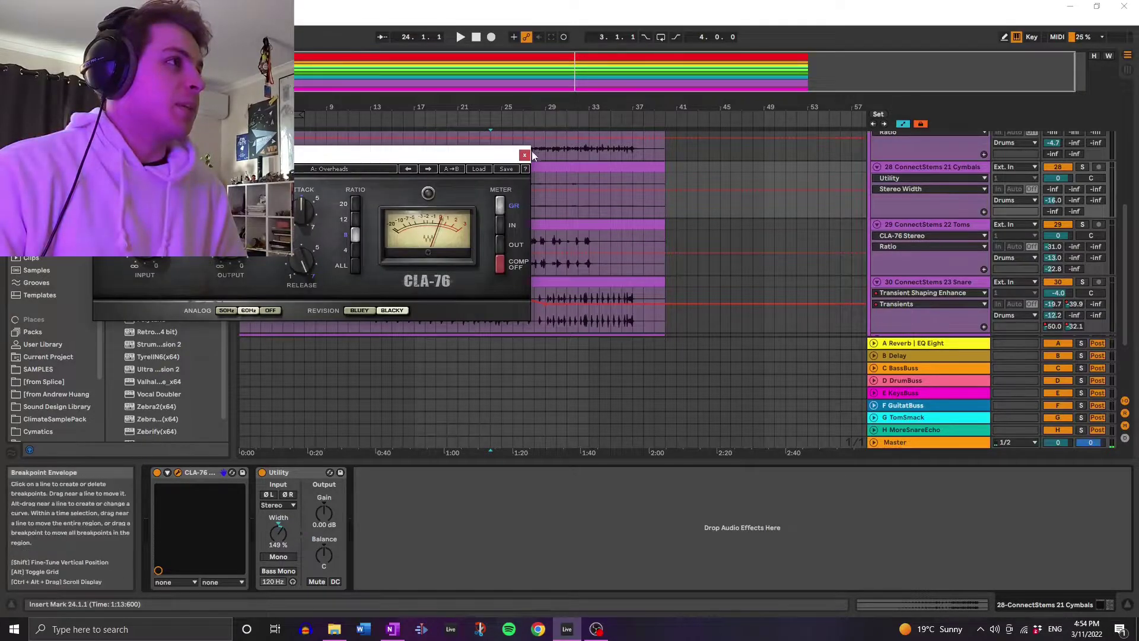
click(527, 148)
click(301, 473)
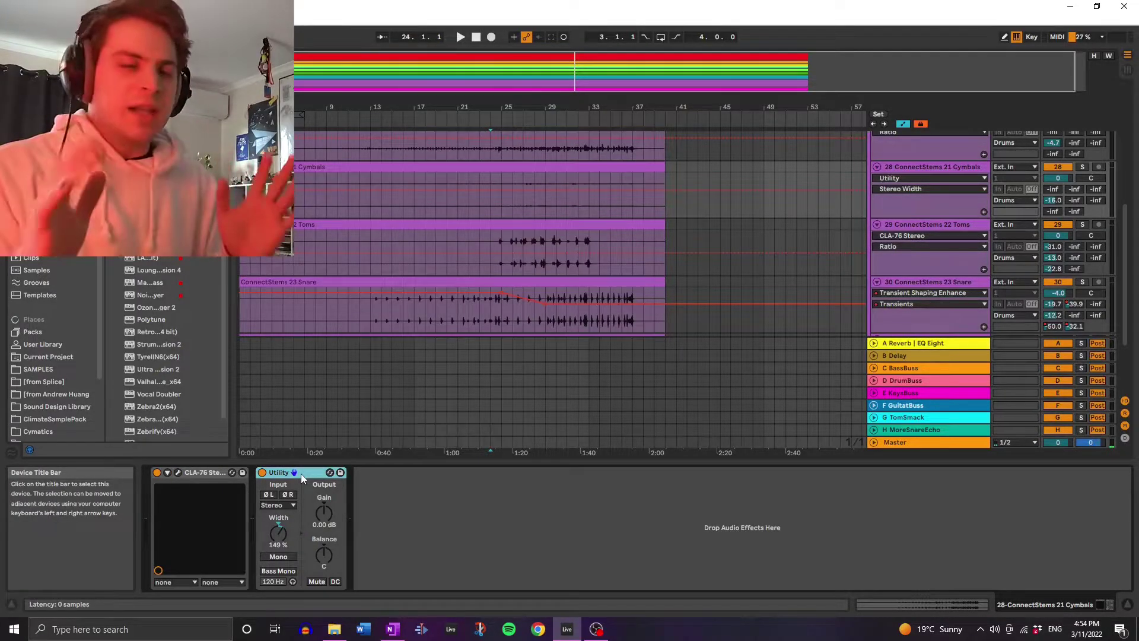
Compare the mid and side curves of the overhead track's first EQ Eight, ending on the side channel.
scroll(955, 227, up, 3)
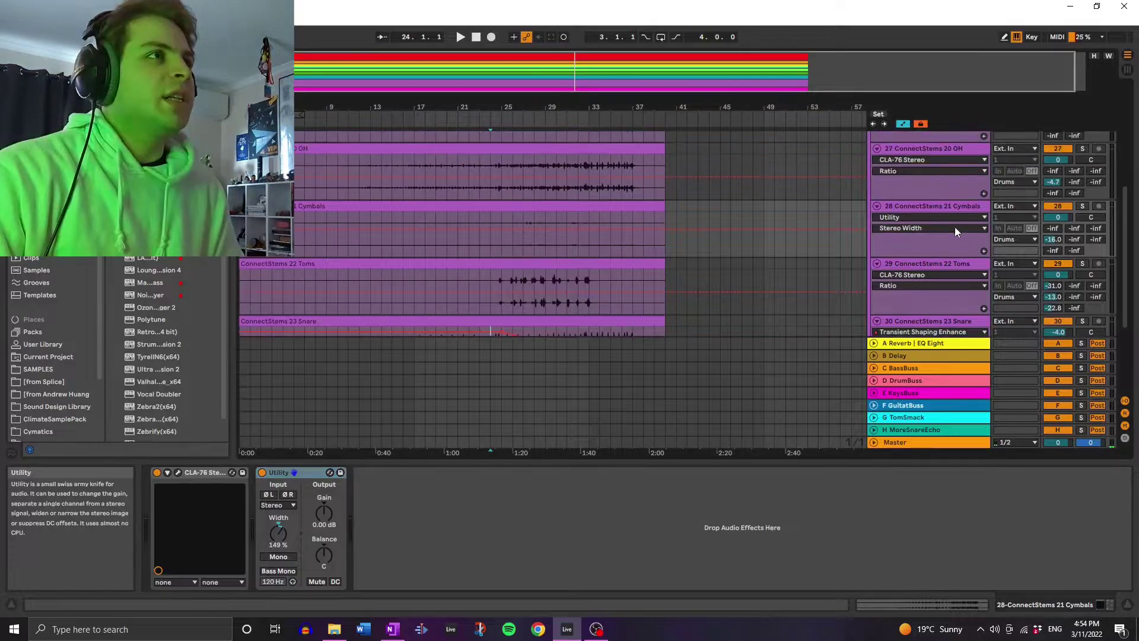
click(957, 191)
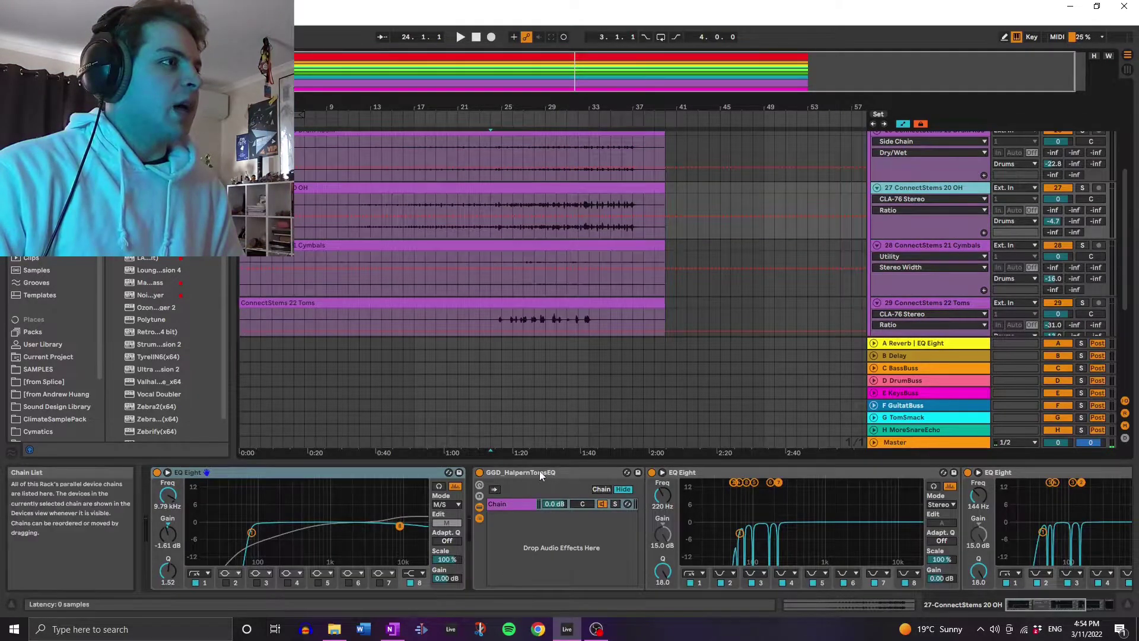
click(427, 485)
scroll(439, 477, left, 3)
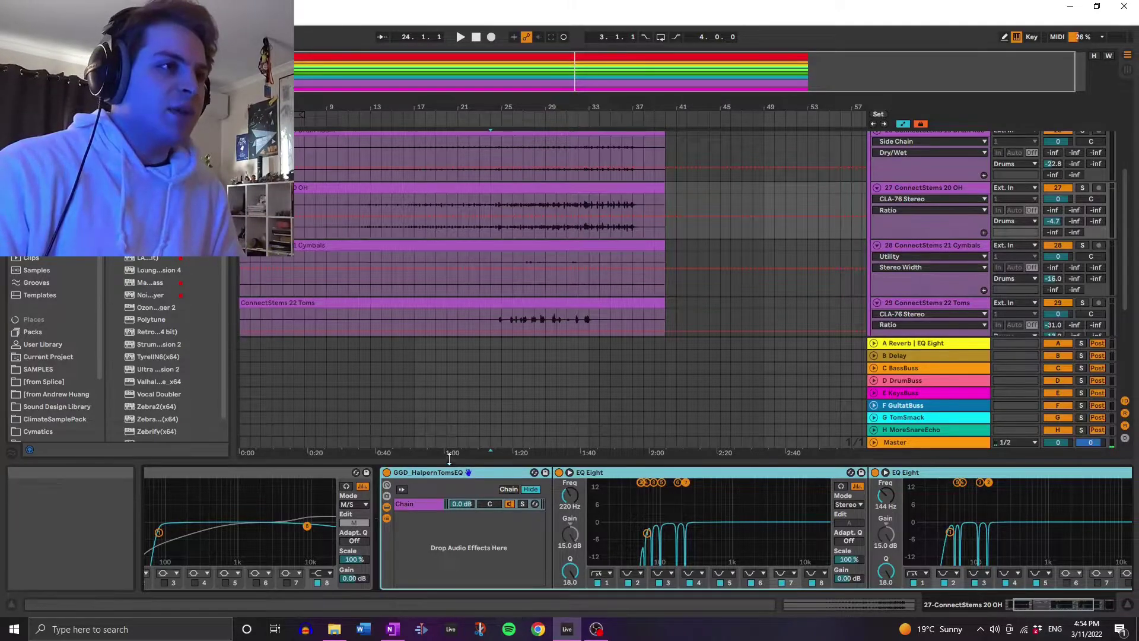
drag(1056, 605, 1049, 605)
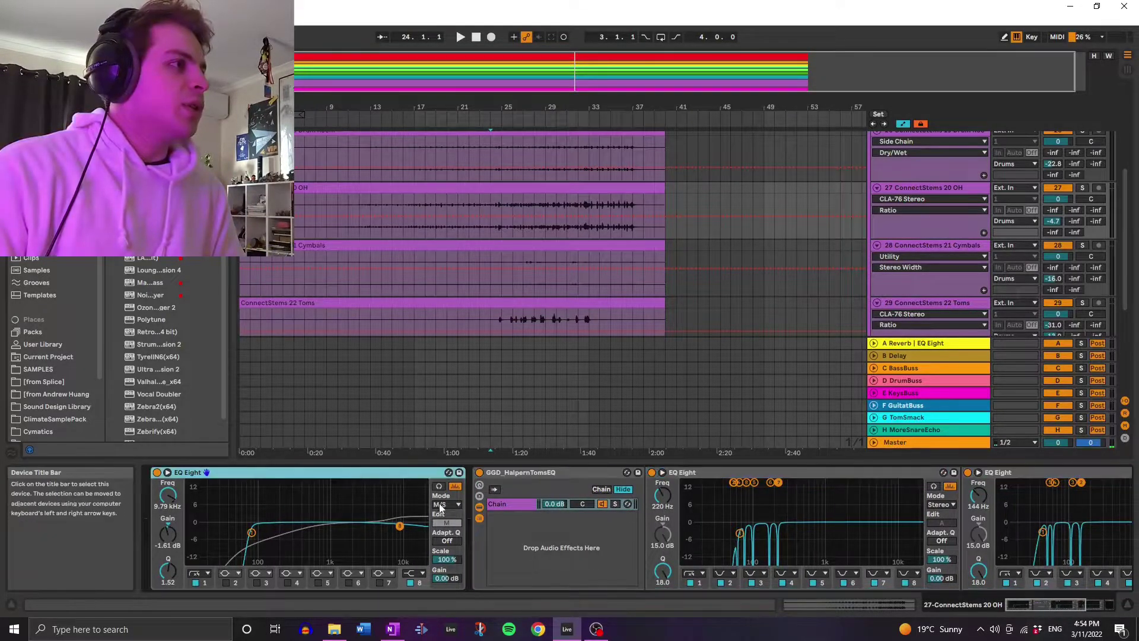
click(449, 523)
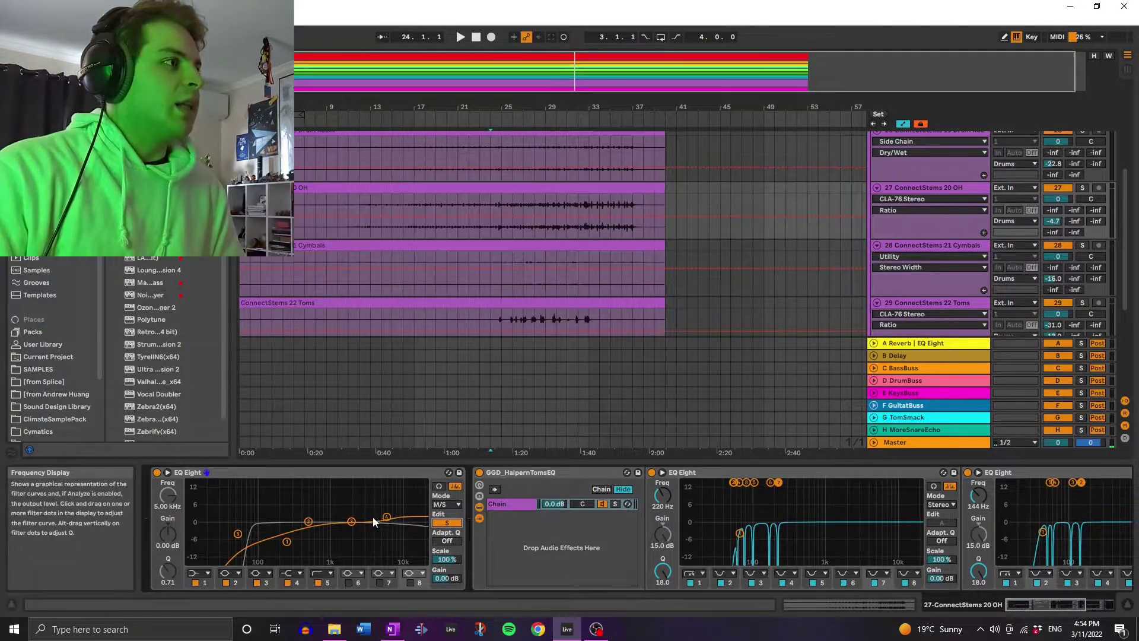
click(446, 523)
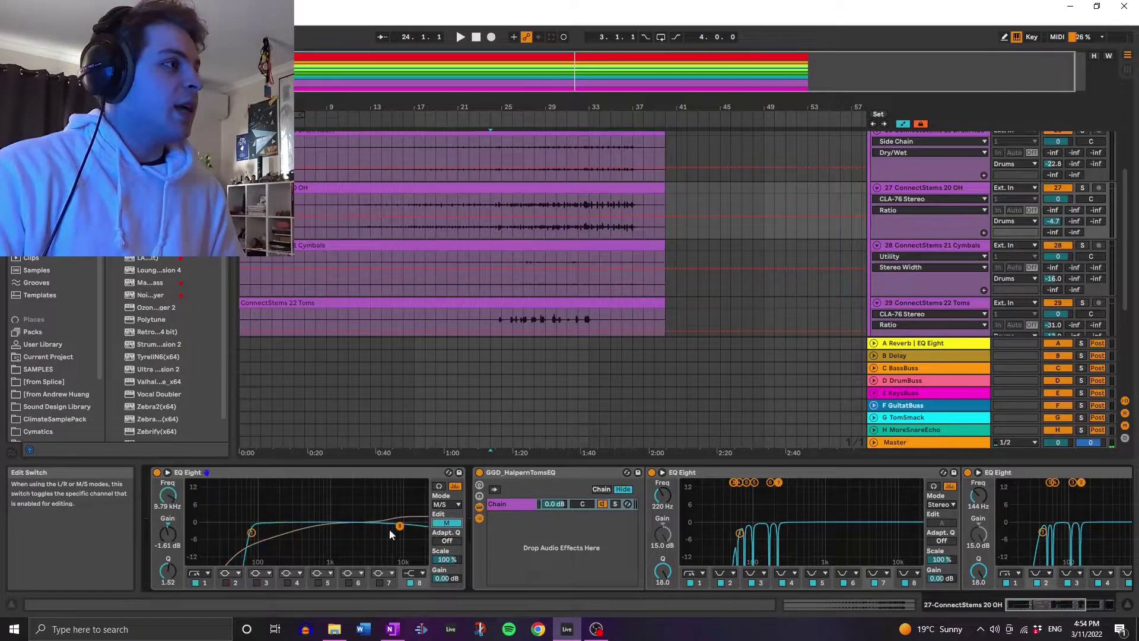
click(451, 525)
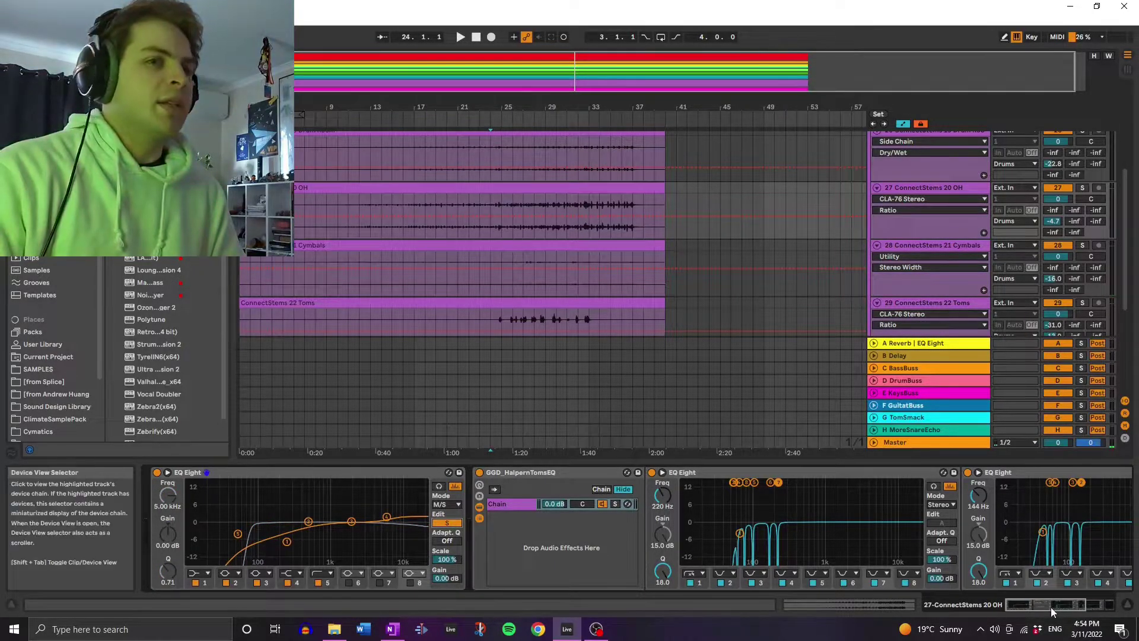
View the CLA-76 compressor settings at the end of the overhead chain and close the plug-in window.
drag(1038, 604, 1092, 609)
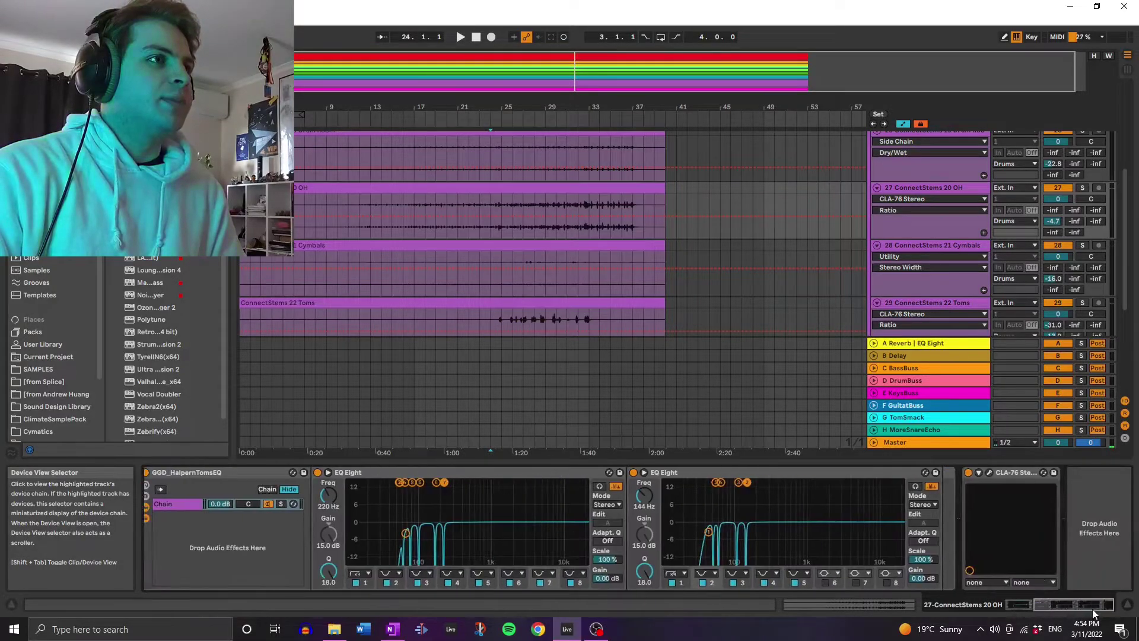
click(989, 472)
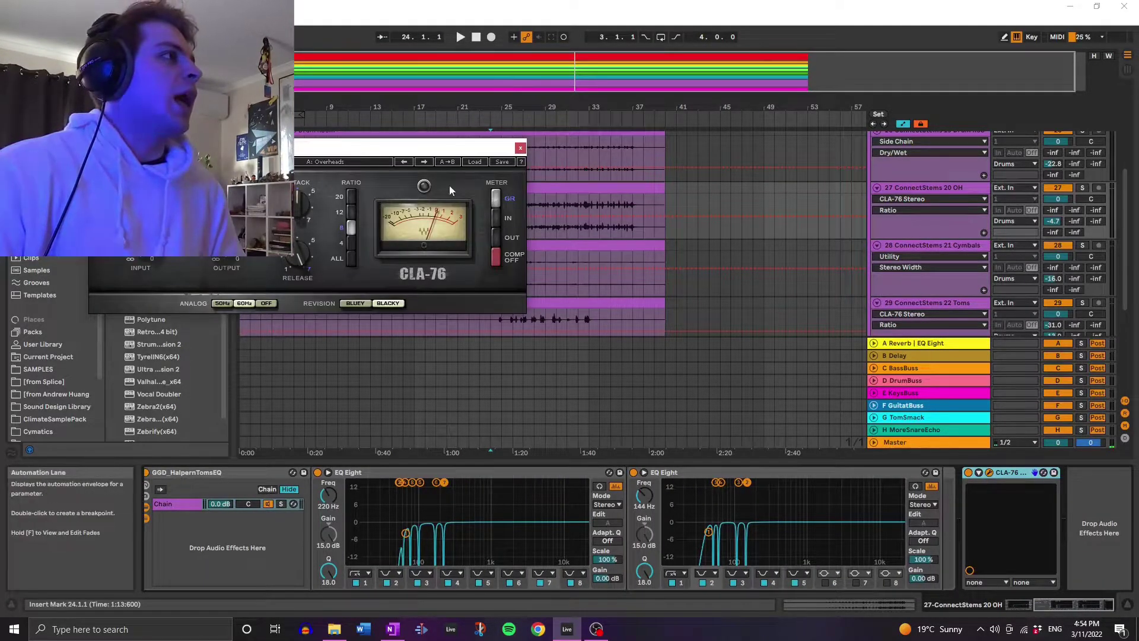
click(520, 147)
Examine the drum room track's EQ Eight, CLA-76 and Side Chain compressor settings.
scroll(861, 229, up, 2)
click(938, 167)
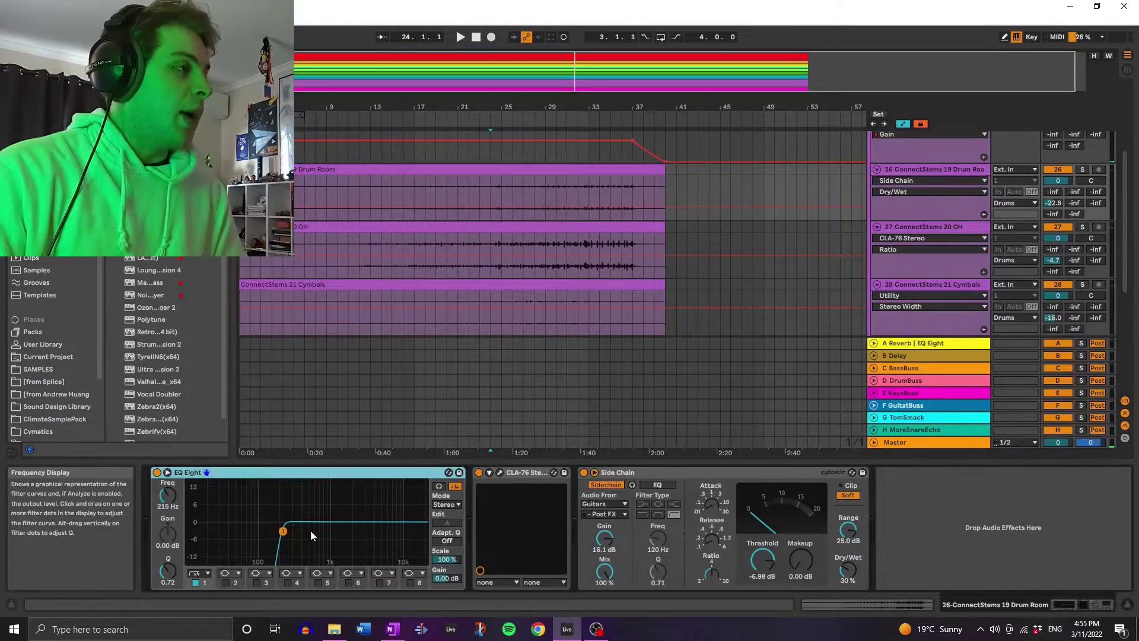
click(501, 472)
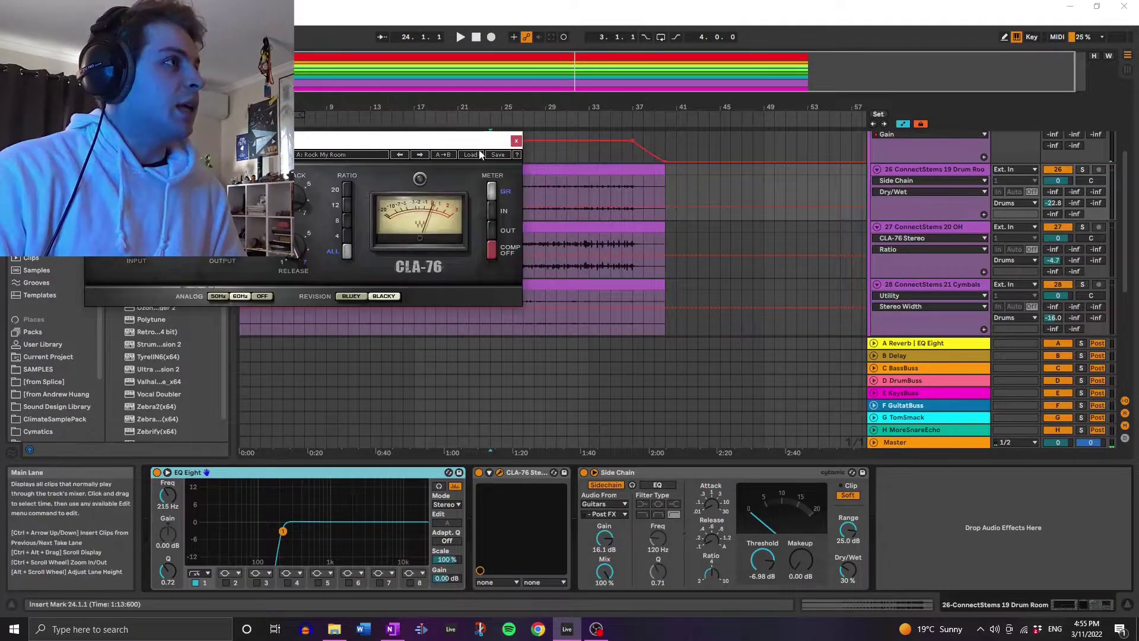
click(517, 143)
click(621, 472)
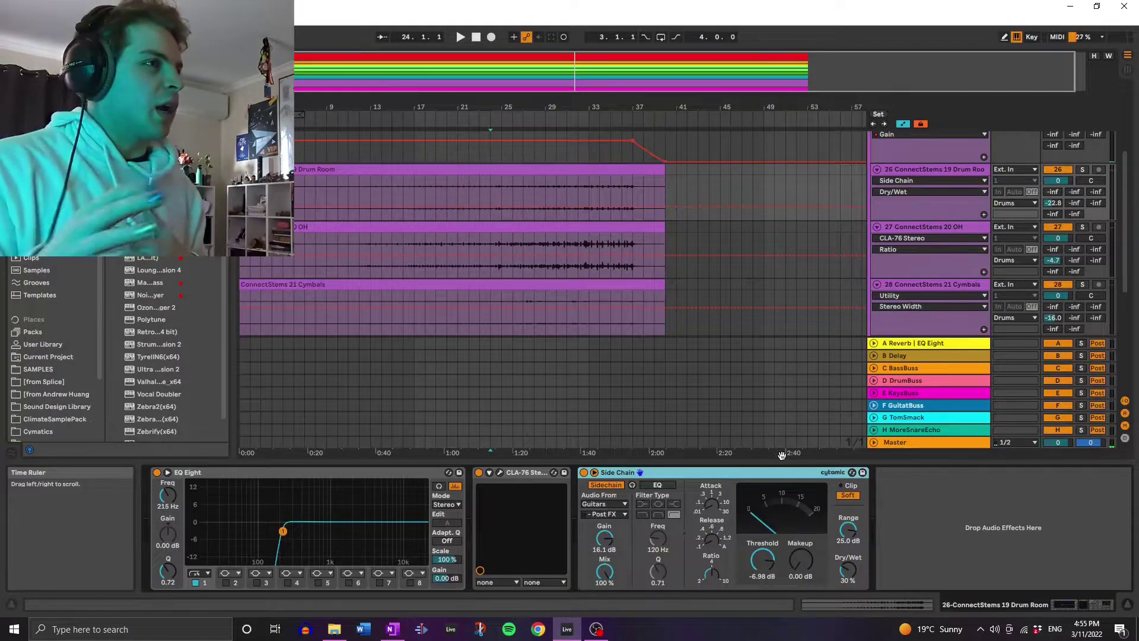
click(937, 168)
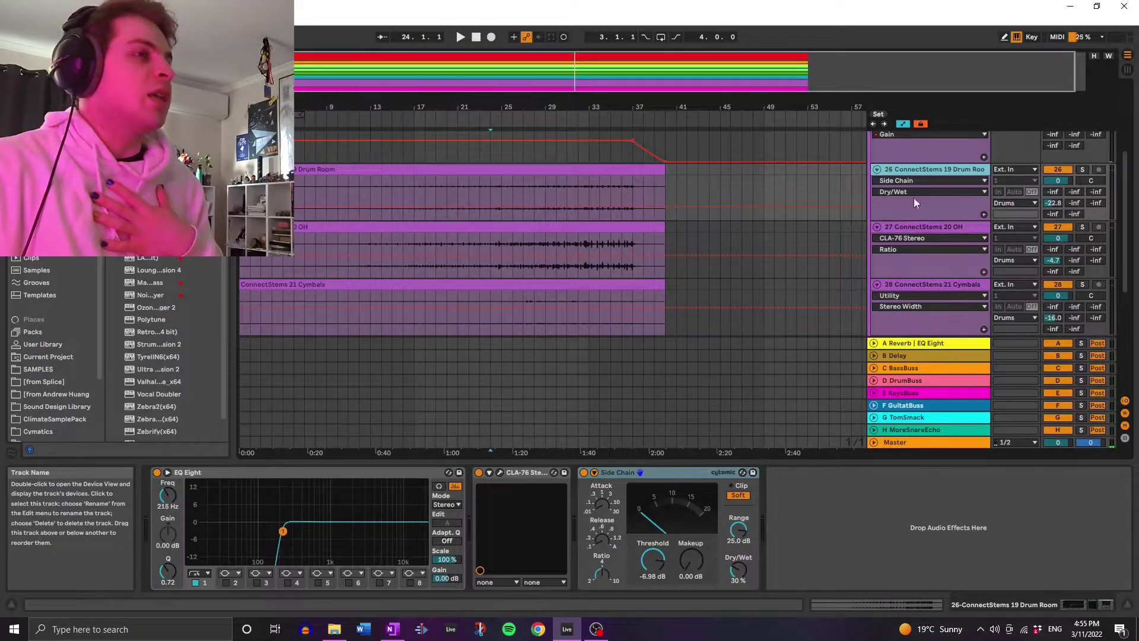
Show the Dry/Wet automation of the A Bit Warmer saturator on the Drums group.
scroll(910, 173, up, 2)
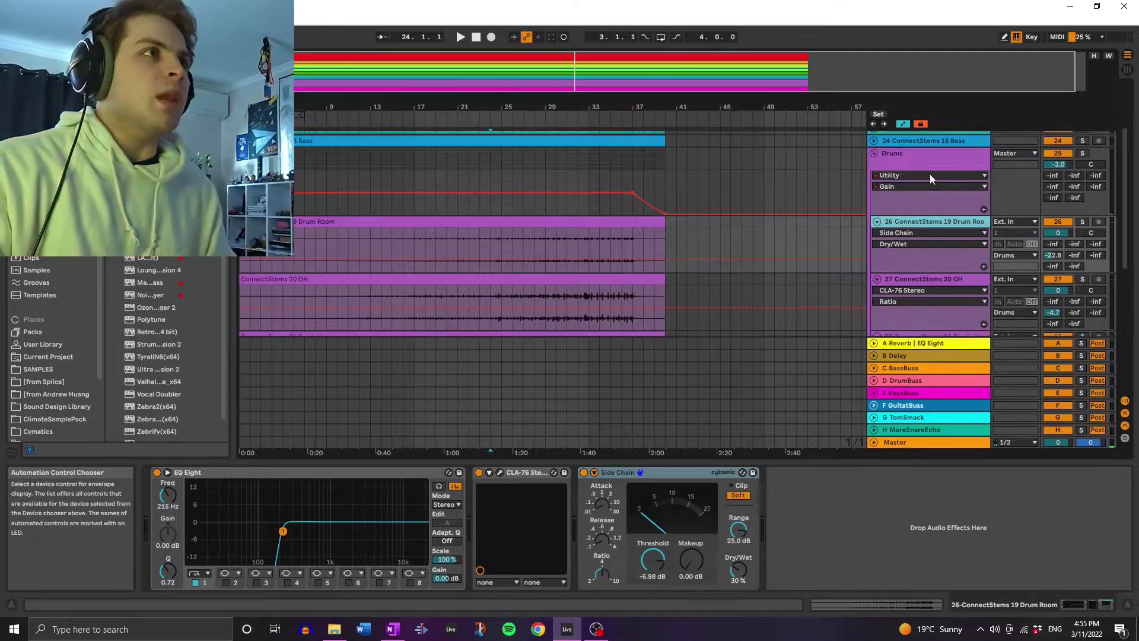
click(930, 173)
click(213, 474)
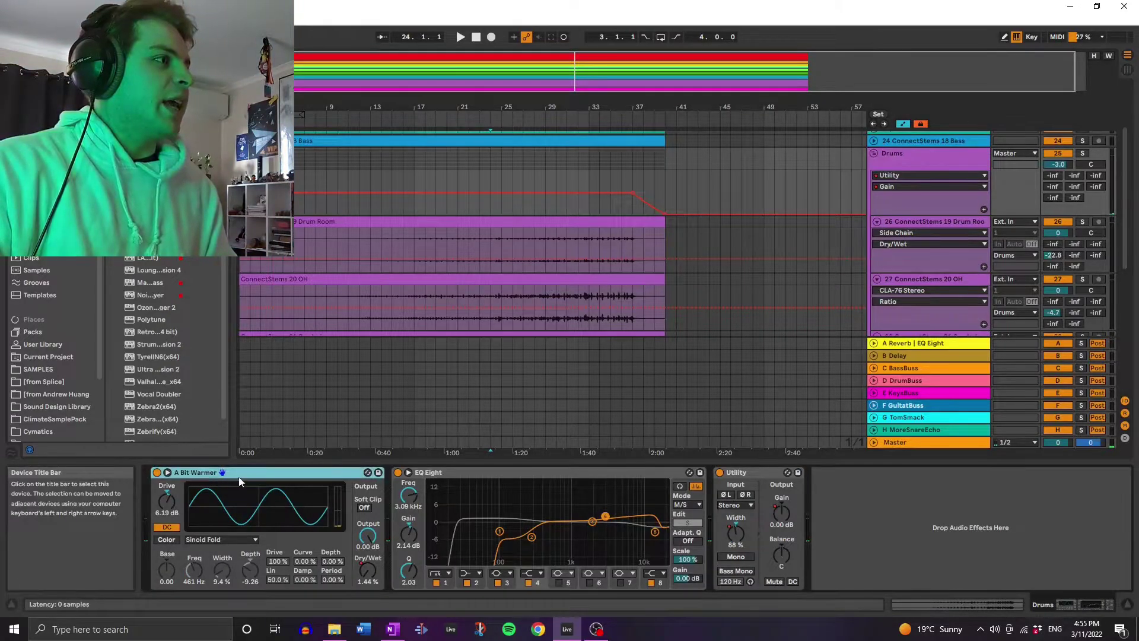
right_click(367, 570)
click(398, 502)
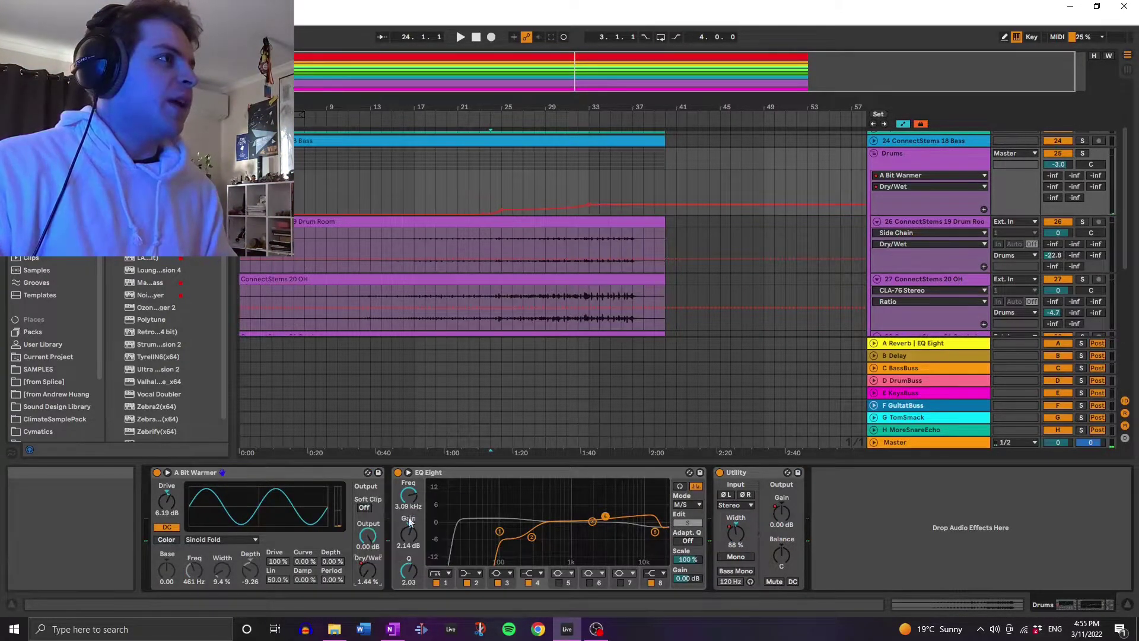
mouse_move(592, 206)
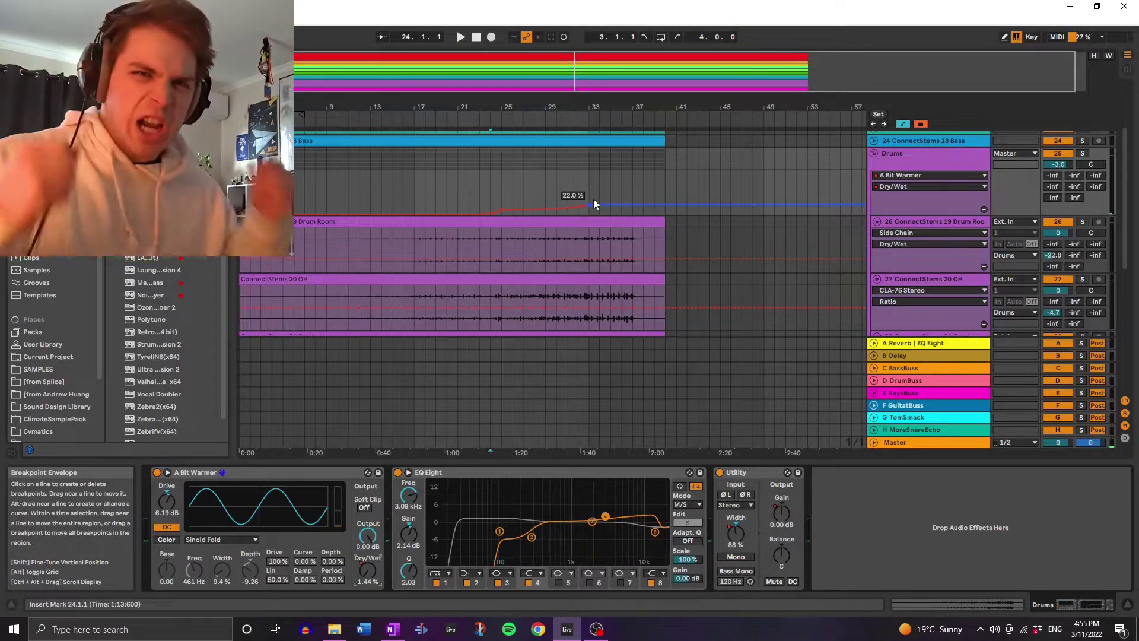
Compare the mid and side curves of the Drums group's EQ Eight, and show the Utility Stereo Width automation.
click(450, 472)
click(676, 522)
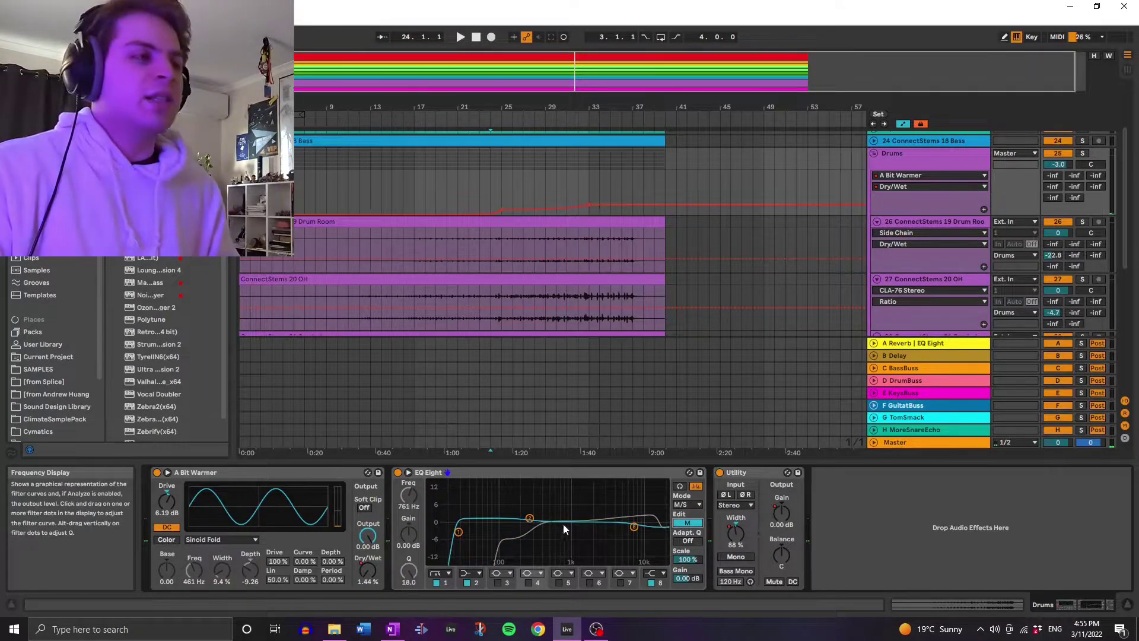
click(687, 523)
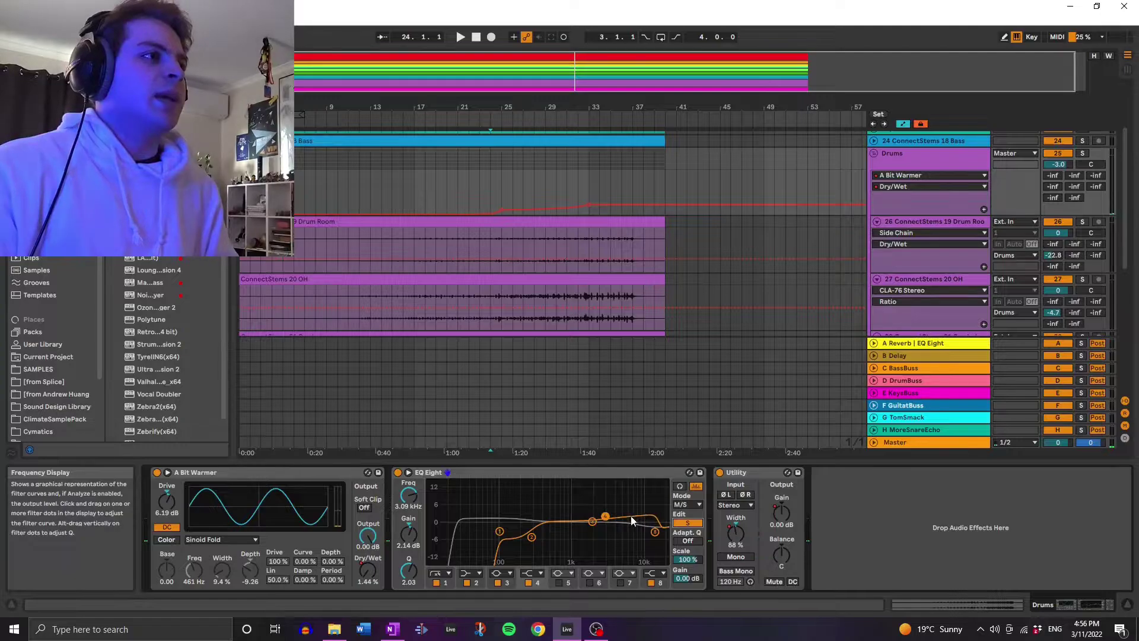
right_click(740, 532)
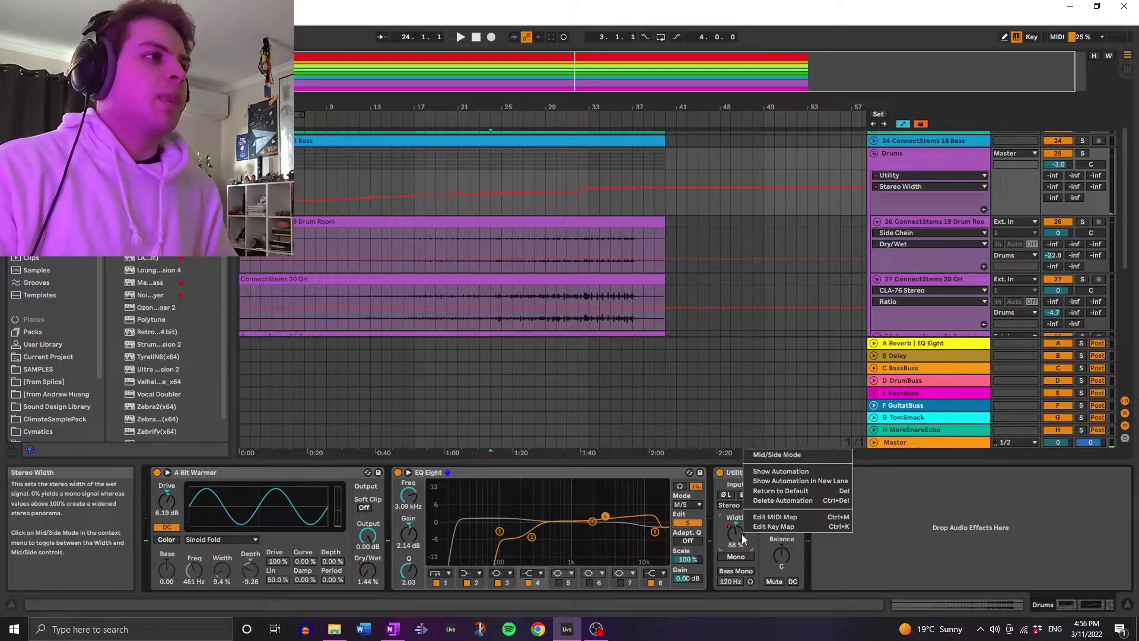
Show the Utility's Stereo Width automation on the Drums group and check it at bars 2, 33 and 37.
click(782, 471)
drag(814, 63, 814, 70)
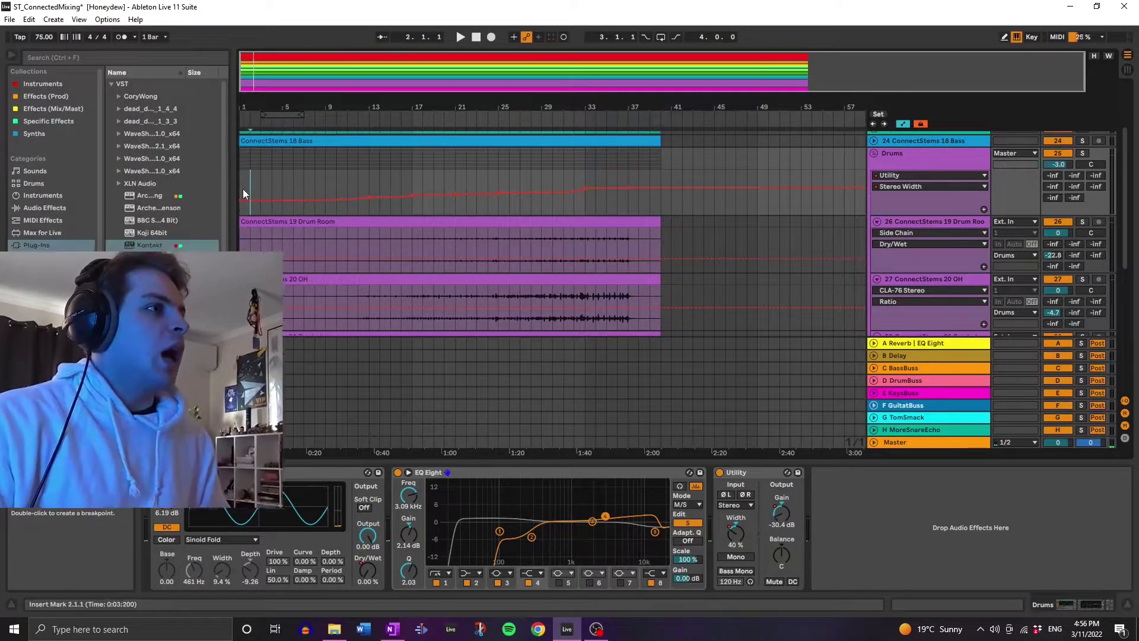
click(243, 194)
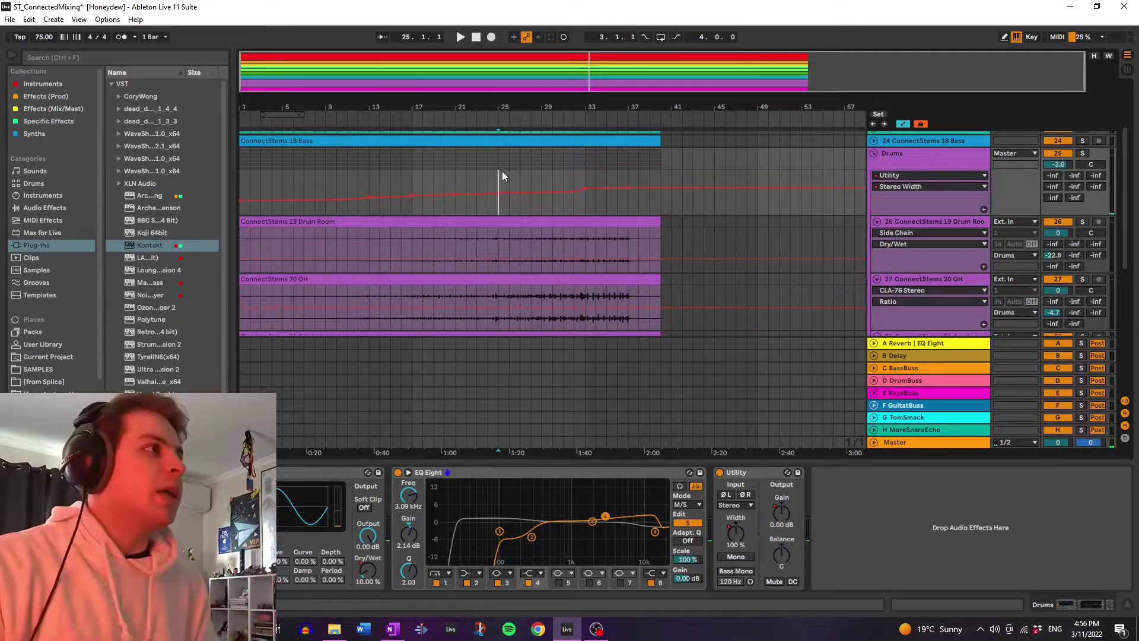
drag(501, 171, 584, 176)
click(585, 176)
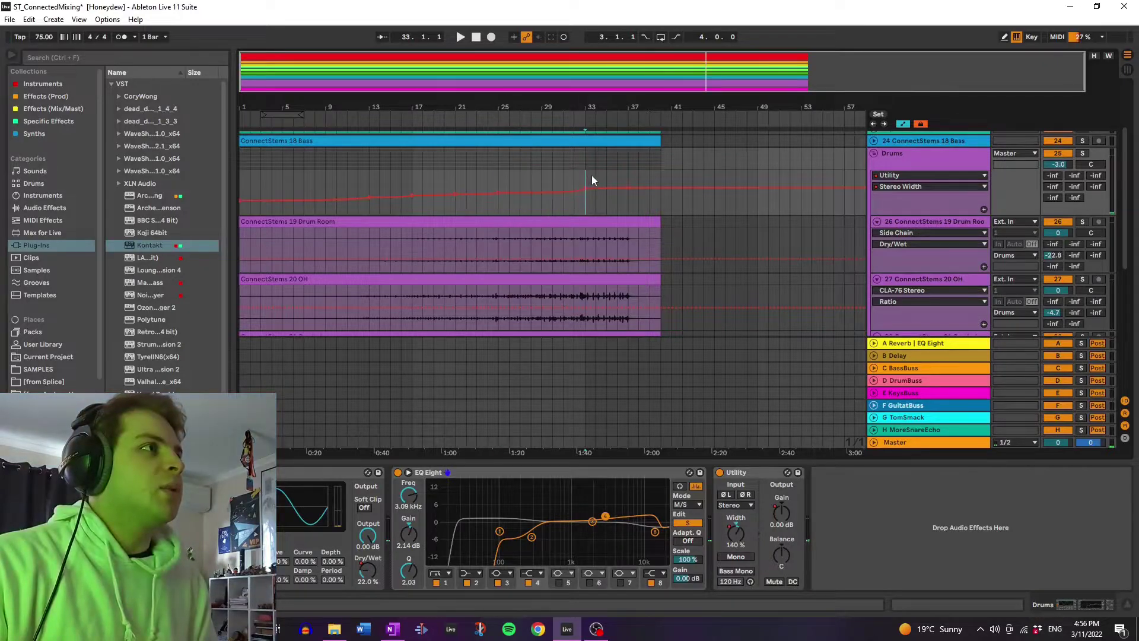
click(629, 189)
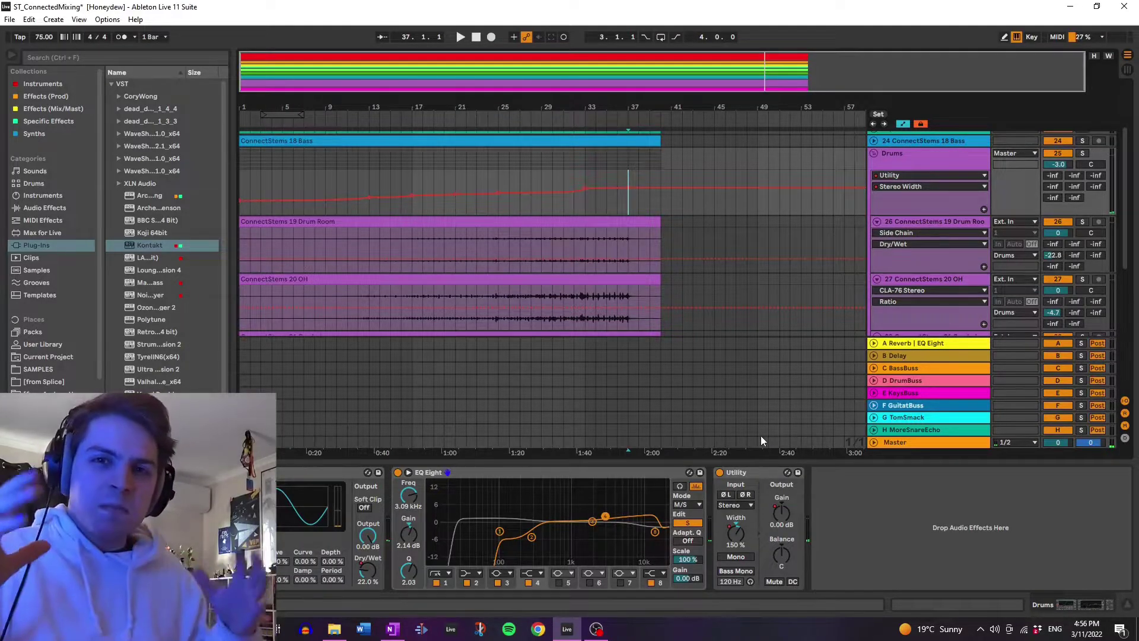
Show the Drums group's Utility Gain automation and inspect its fade-in at the start and fade-out at the end of the song.
right_click(789, 510)
click(811, 514)
click(245, 172)
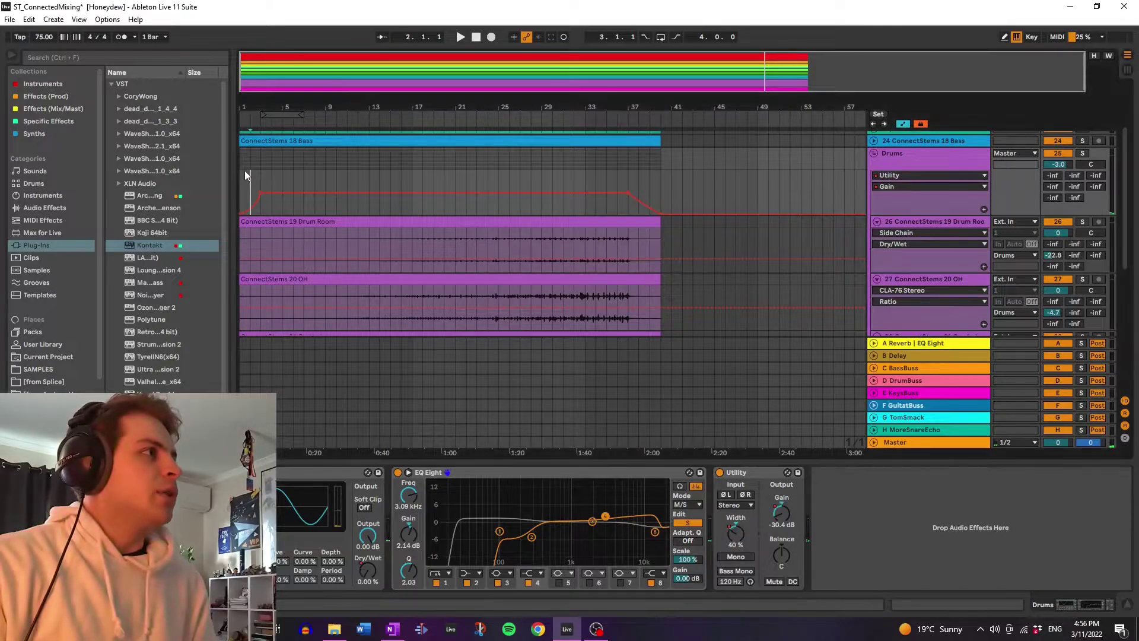
drag(242, 174, 258, 179)
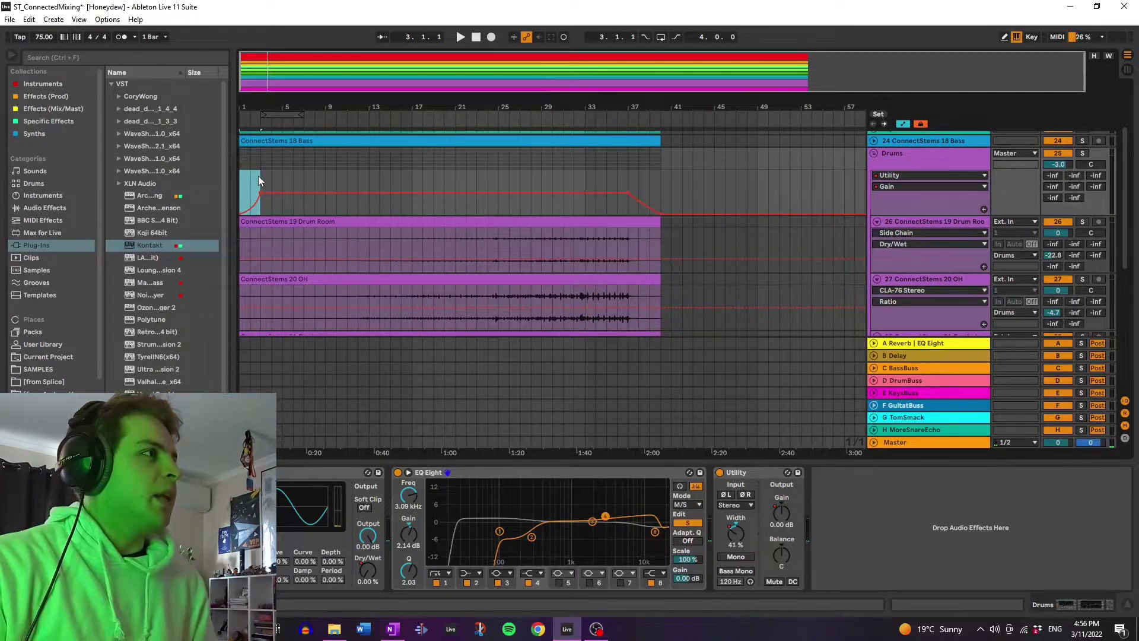
drag(630, 170, 667, 170)
click(667, 171)
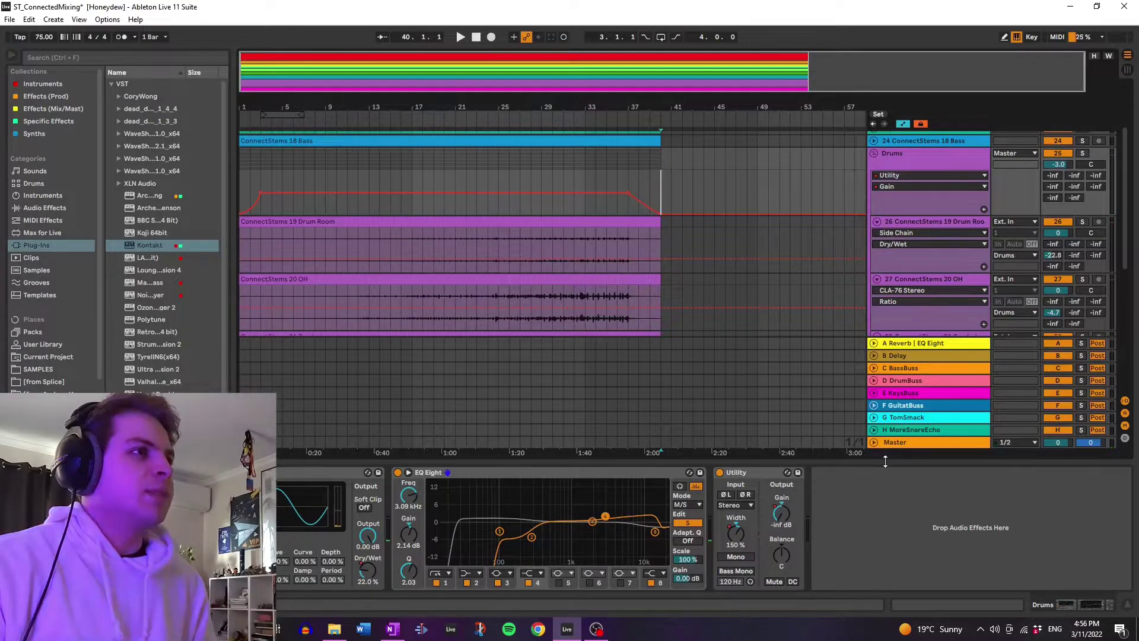
View the TG Mastering Chain plug-in settings on the DrumBuss return and close the plug-in window.
scroll(961, 222, down, 1)
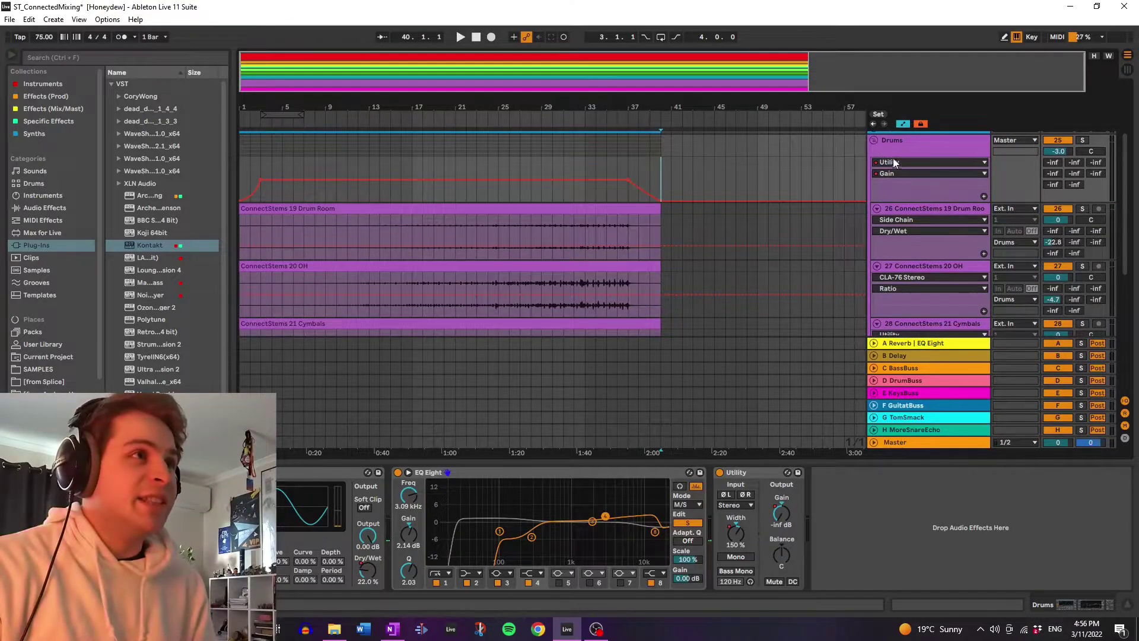
scroll(941, 225, down, 3)
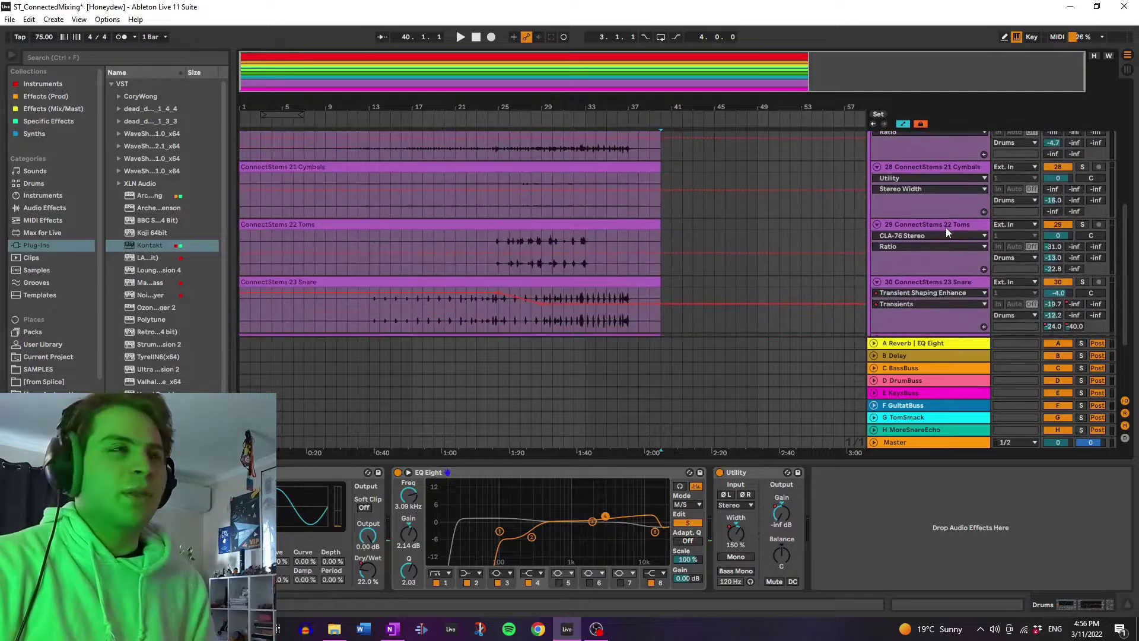
scroll(947, 250, down, 2)
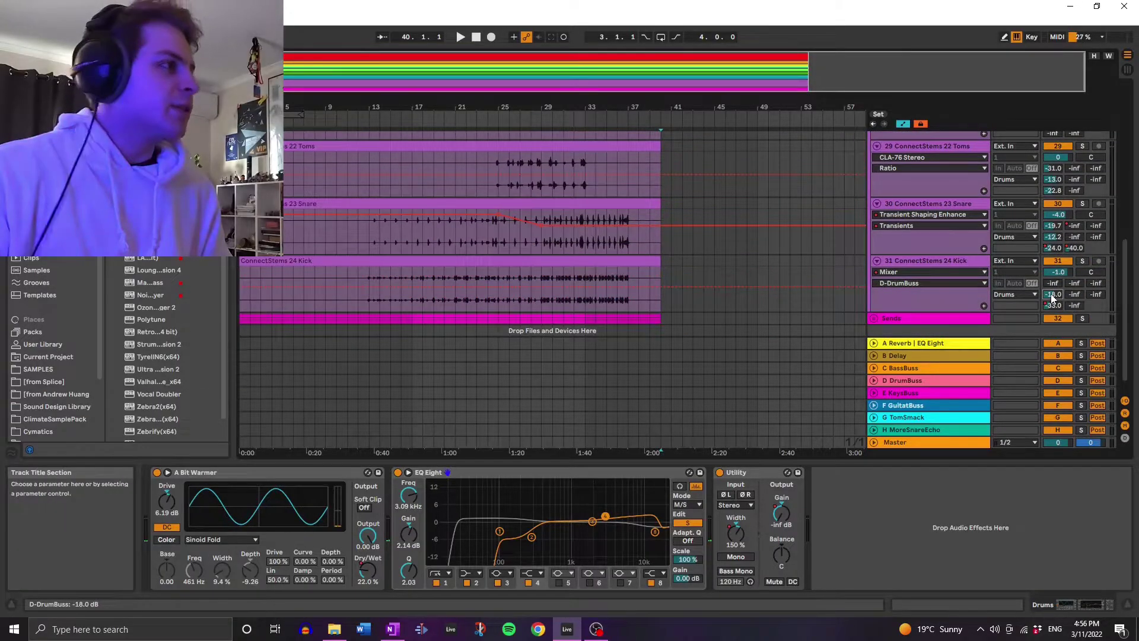
click(910, 381)
click(223, 472)
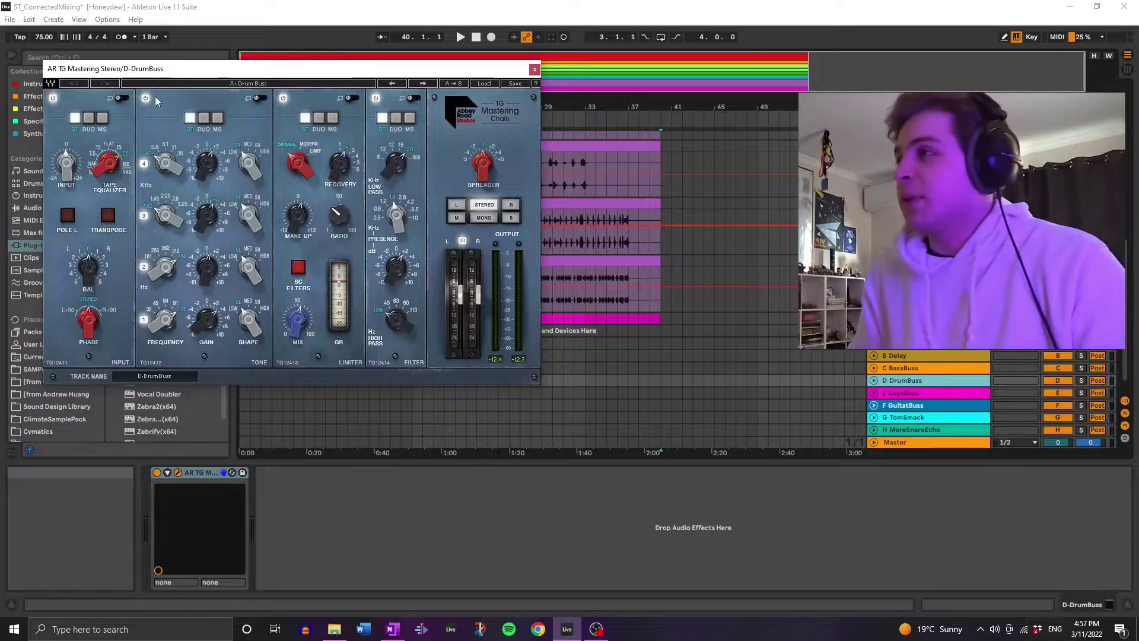
click(534, 70)
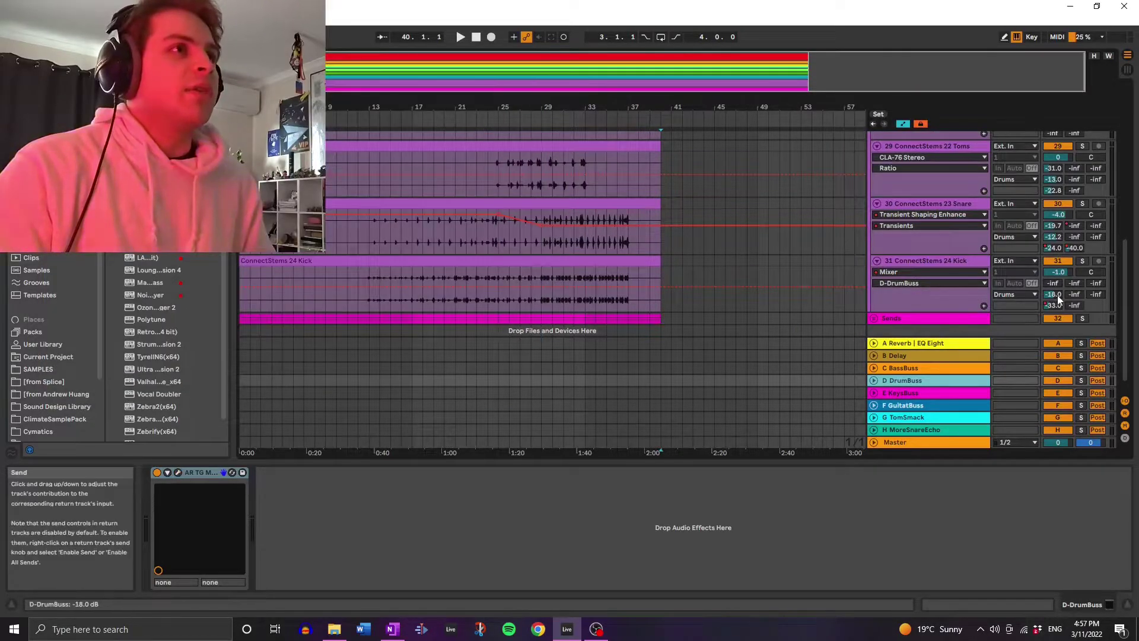
Examine the Toms track's sends and the Reverb and EQ Eight settings on return A.
scroll(1054, 261, up, 3)
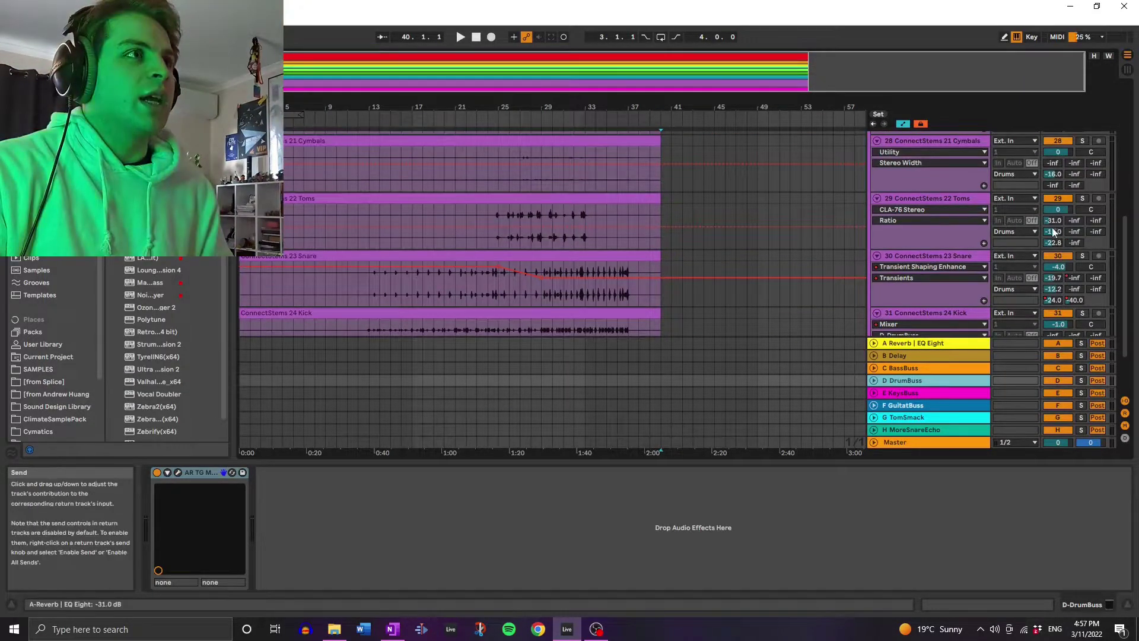
click(1061, 213)
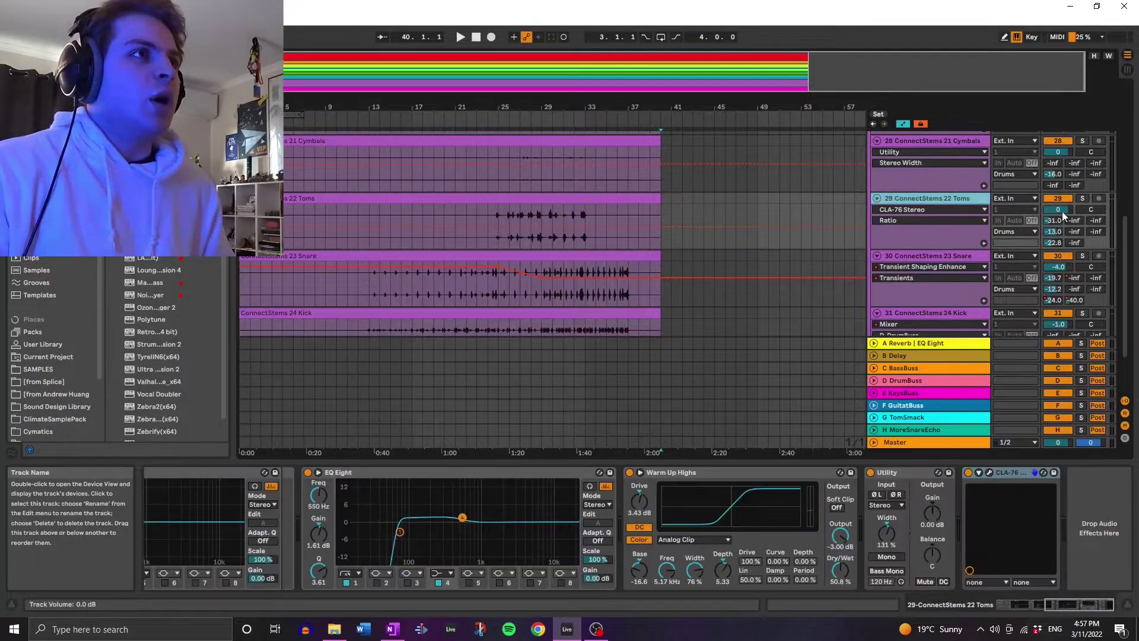
click(911, 343)
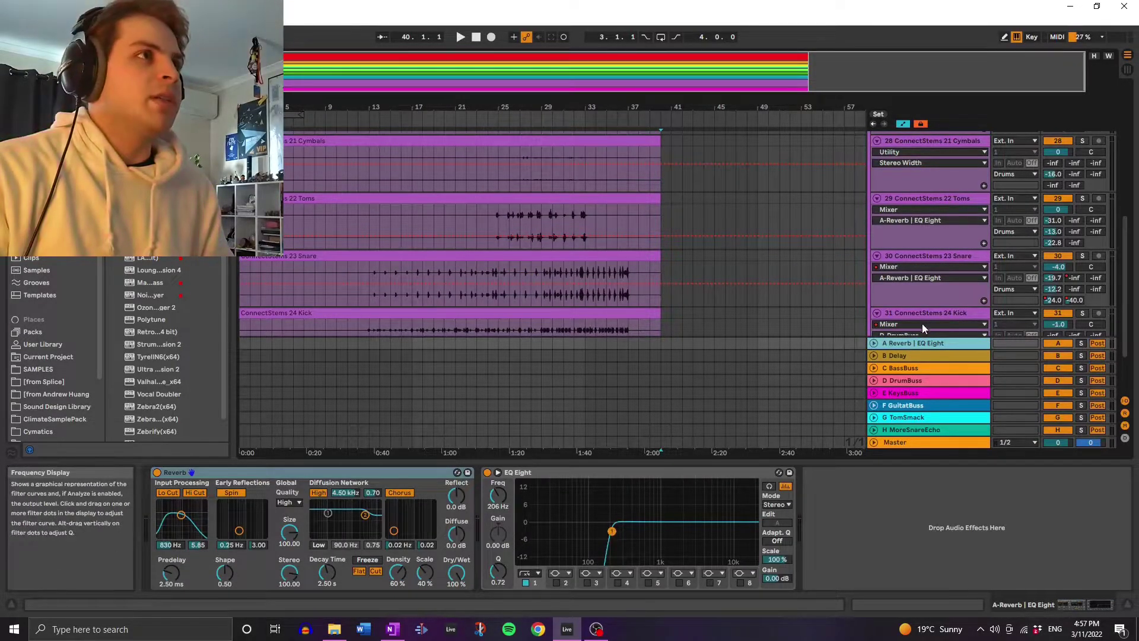
Examine the Snare's TomSmack send automation at bars 13 and 25, and the Transient Shaping Enhance device on the TomSmack return.
scroll(956, 308, down, 1)
click(370, 270)
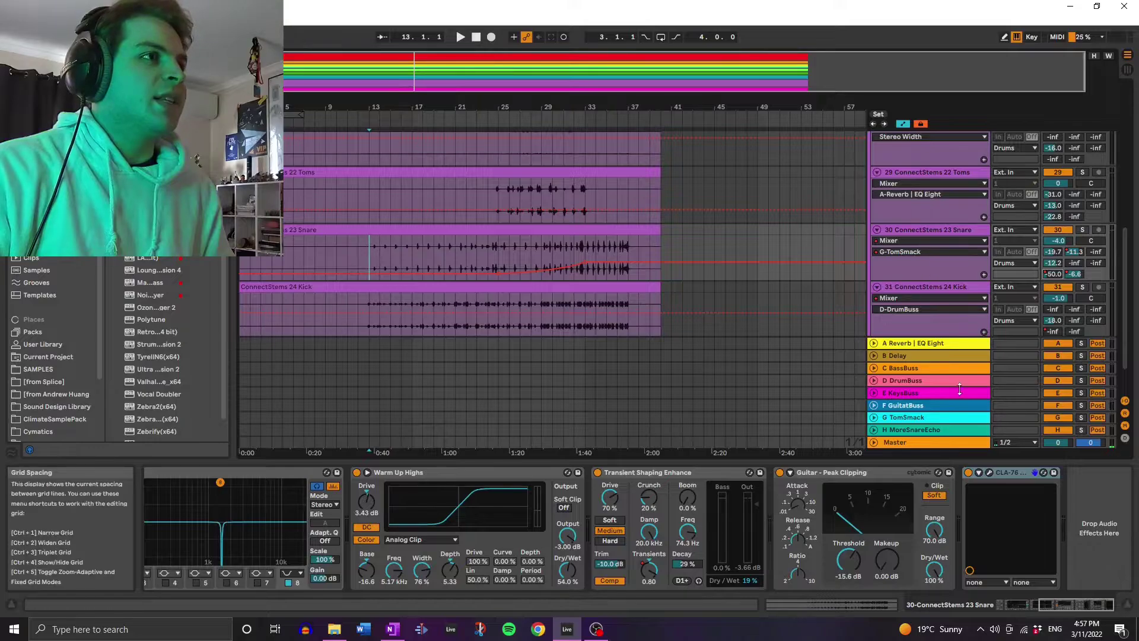
click(901, 415)
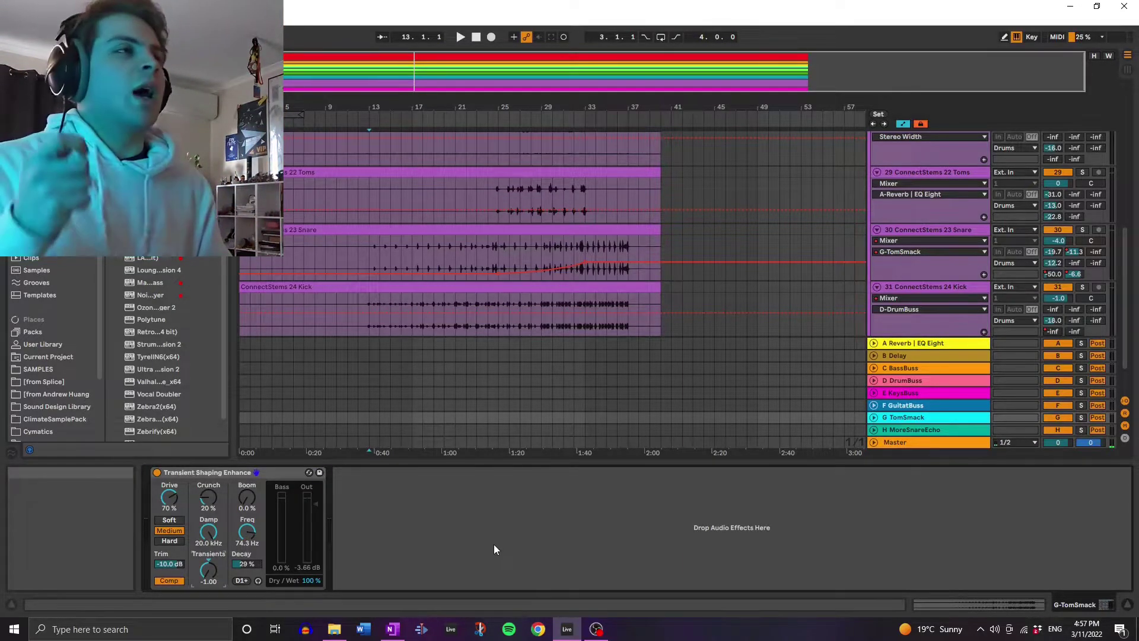
click(498, 261)
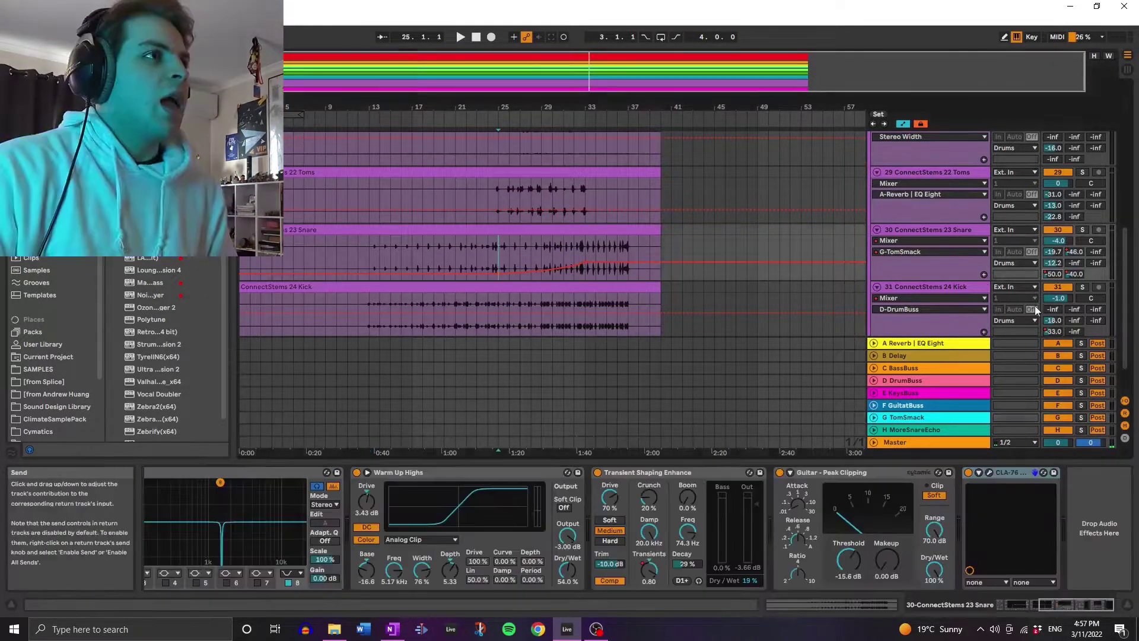
Examine the Snare Room reverb and EQ Eight on the MoreSnareEcho return, and the Snare's send automation to it.
click(915, 429)
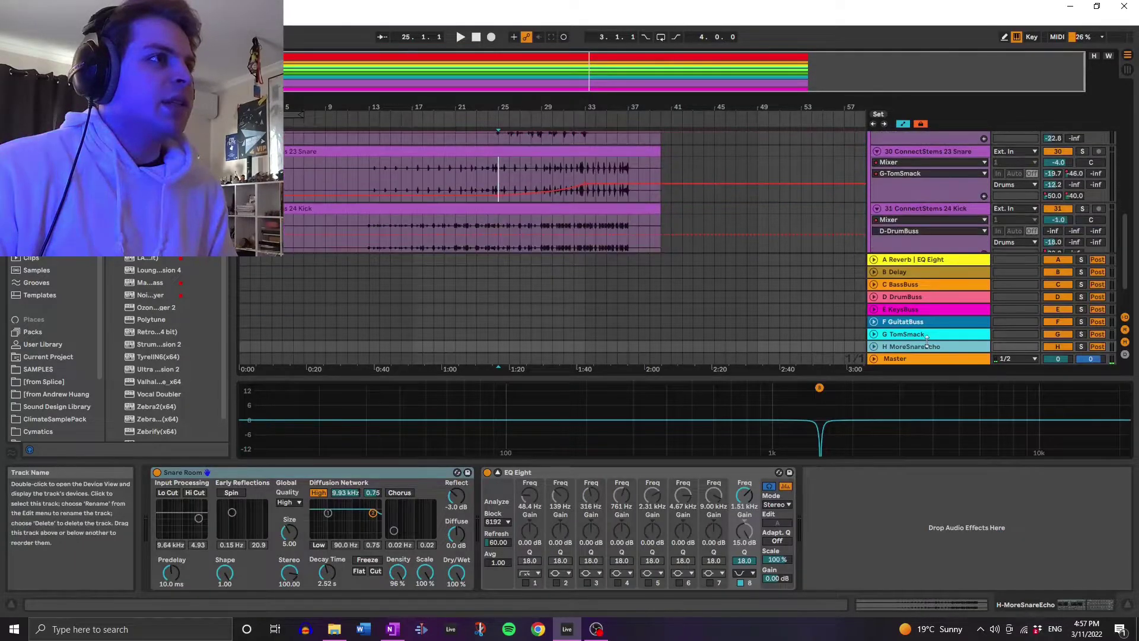
click(1075, 196)
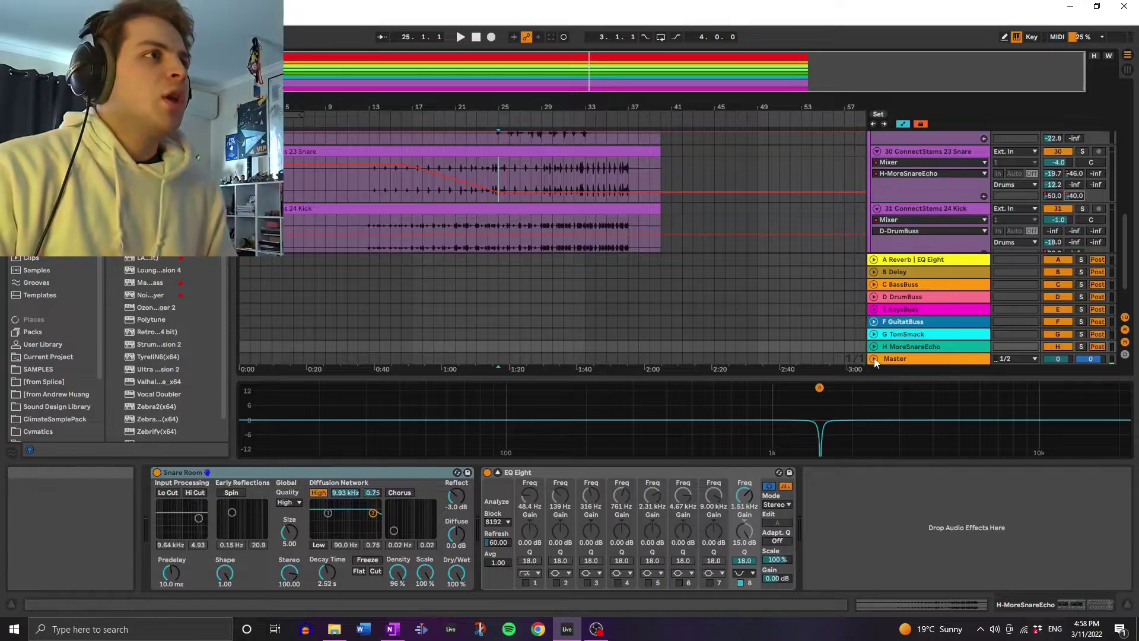
click(498, 472)
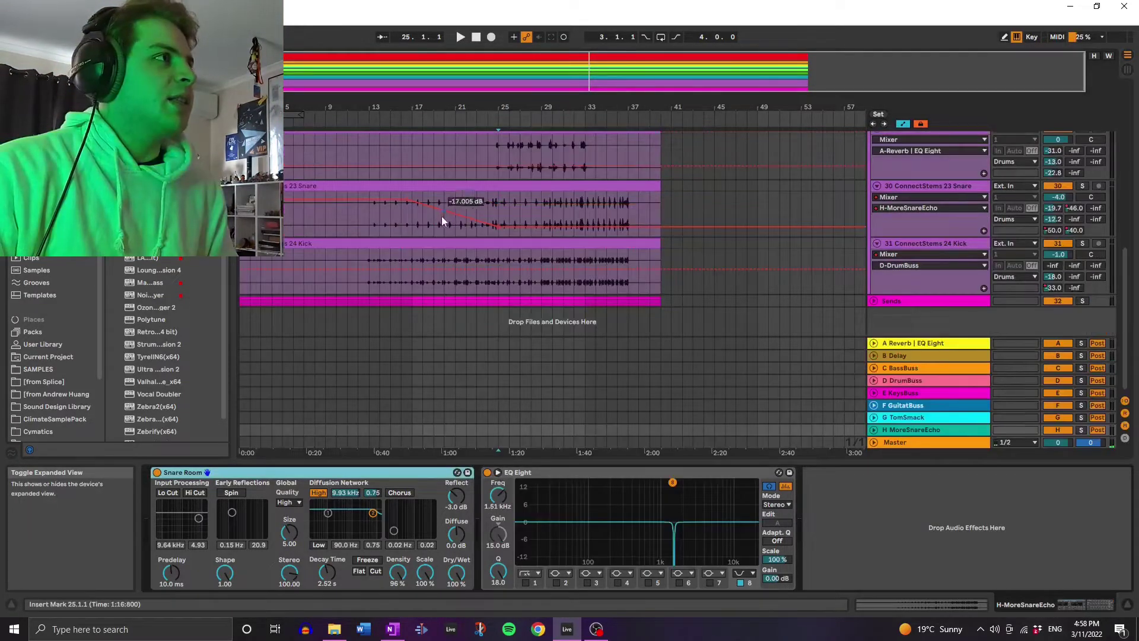
click(391, 222)
Solo the Toms and Snare tracks and play the arrangement from bar 16 to hear the snare's echo send.
scroll(1067, 225, up, 1)
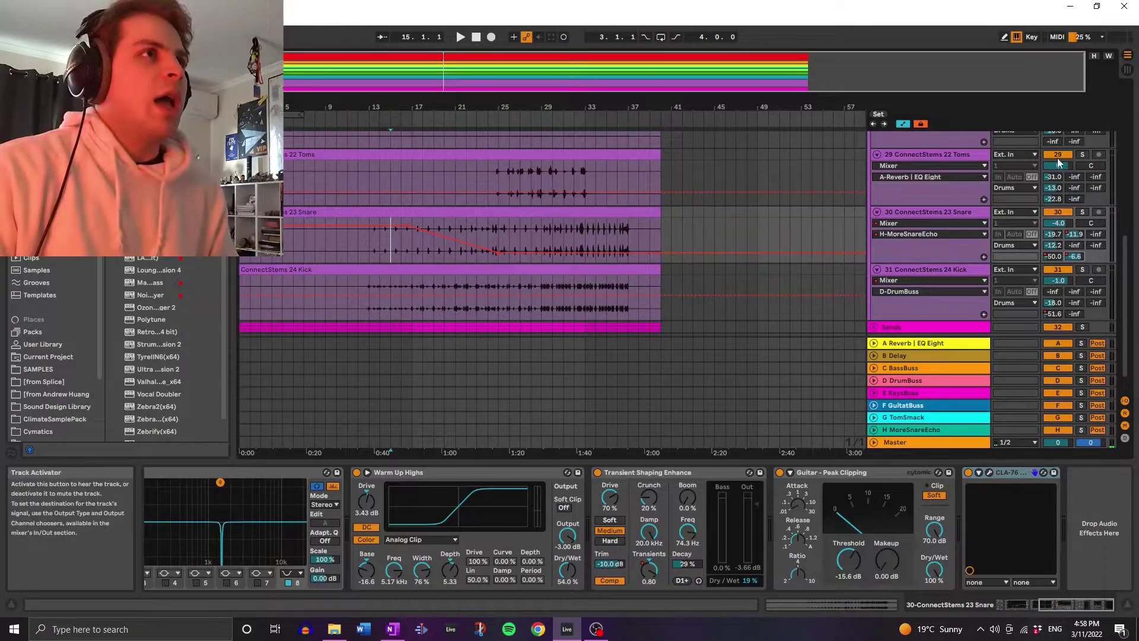
click(1082, 154)
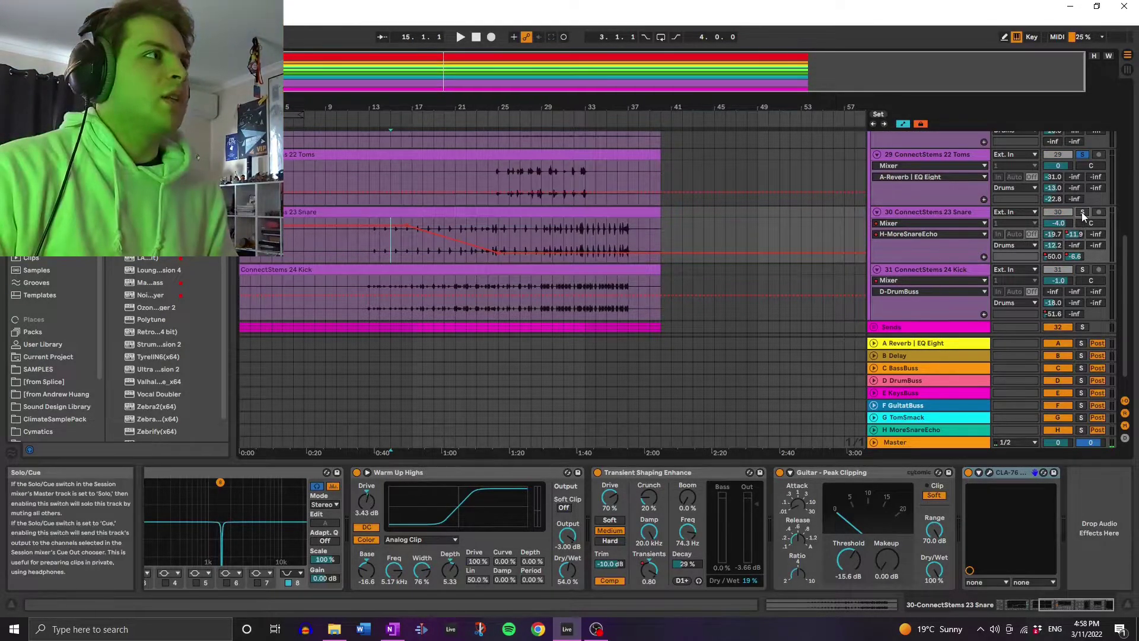
click(397, 179)
key(space)
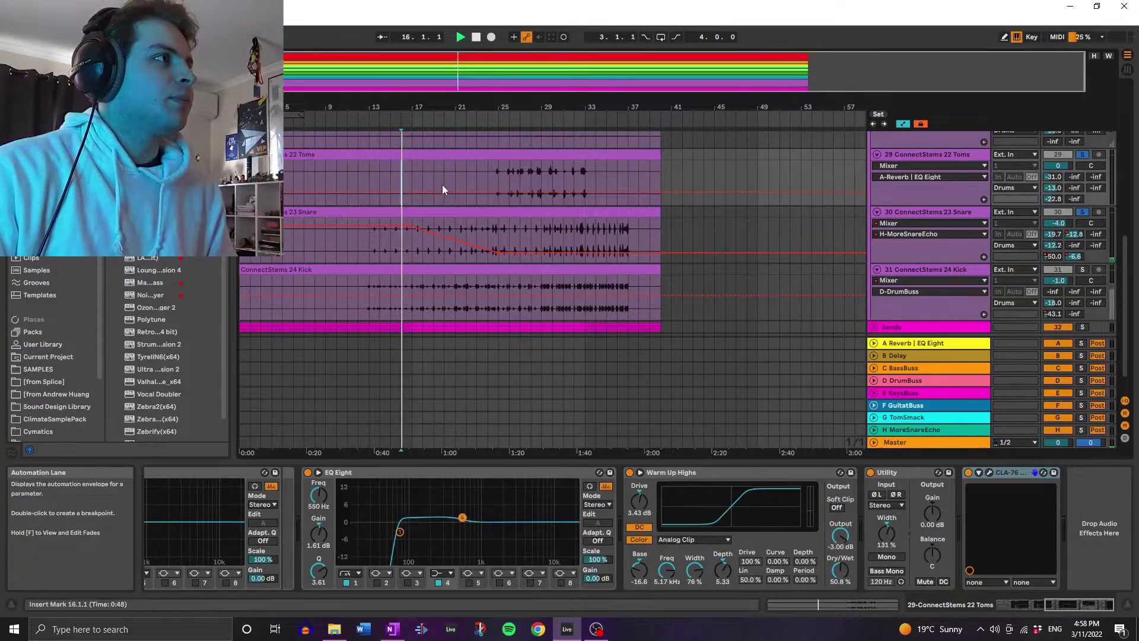
scroll(267, 71, up, 3)
scroll(465, 68, up, 2)
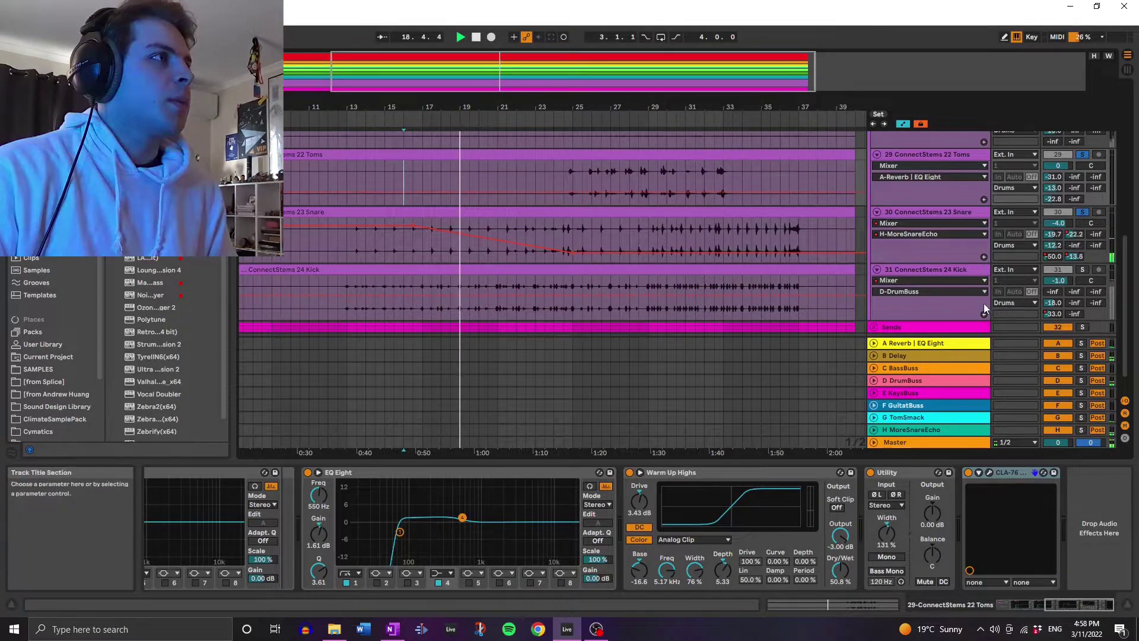
key(space)
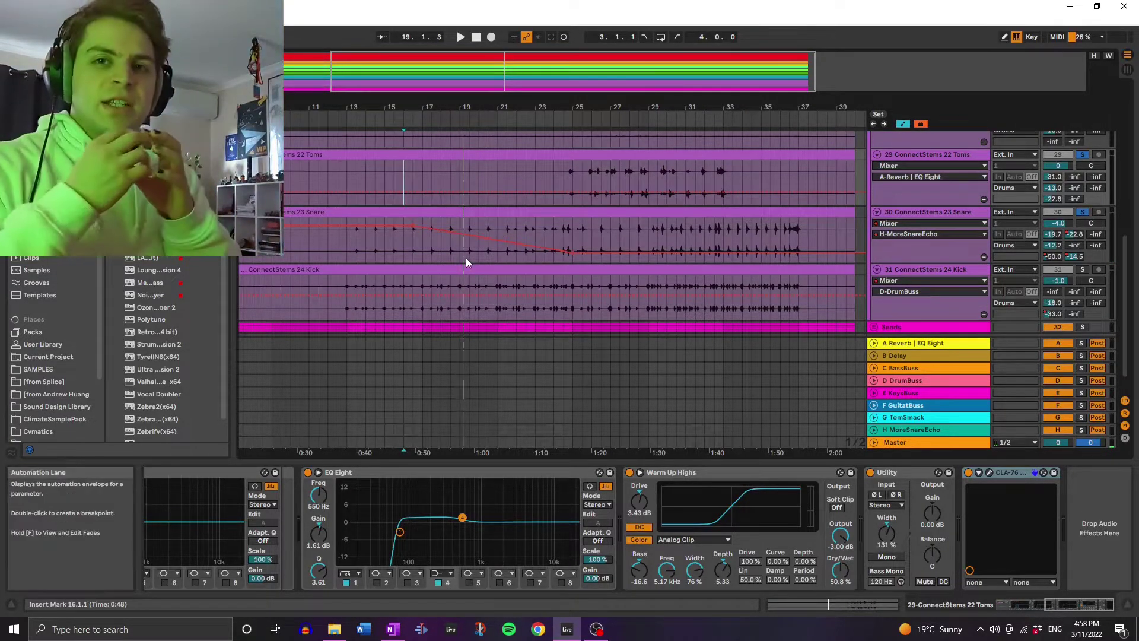
Review the MoreSnareEcho, Delay and Reverb returns together with the Snare's Delay and Reverb send automation.
click(910, 429)
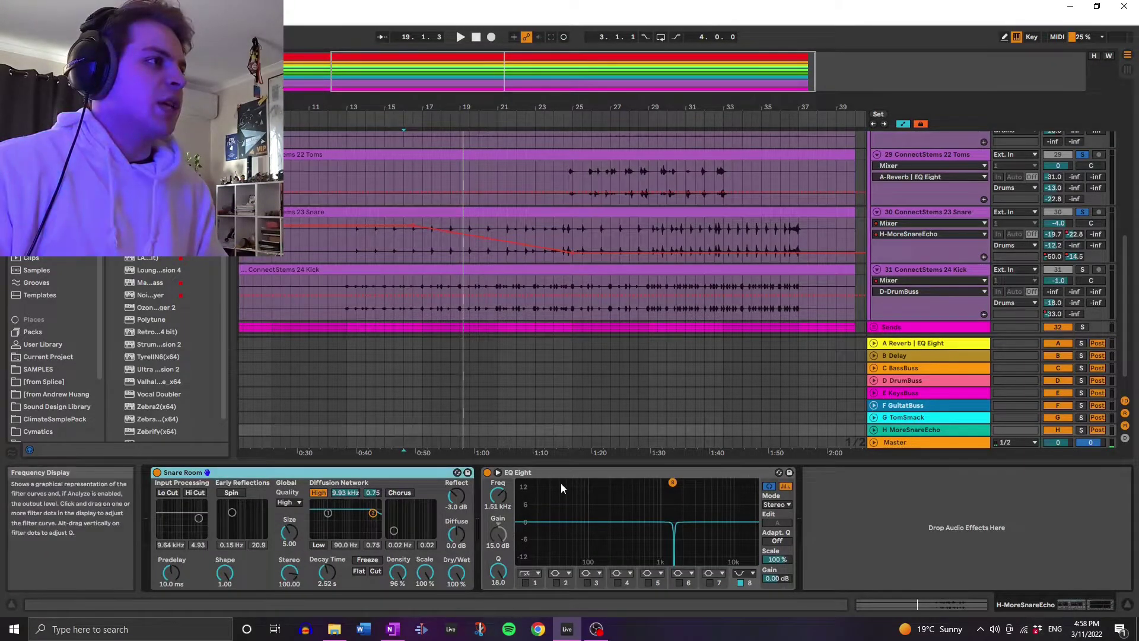
click(609, 475)
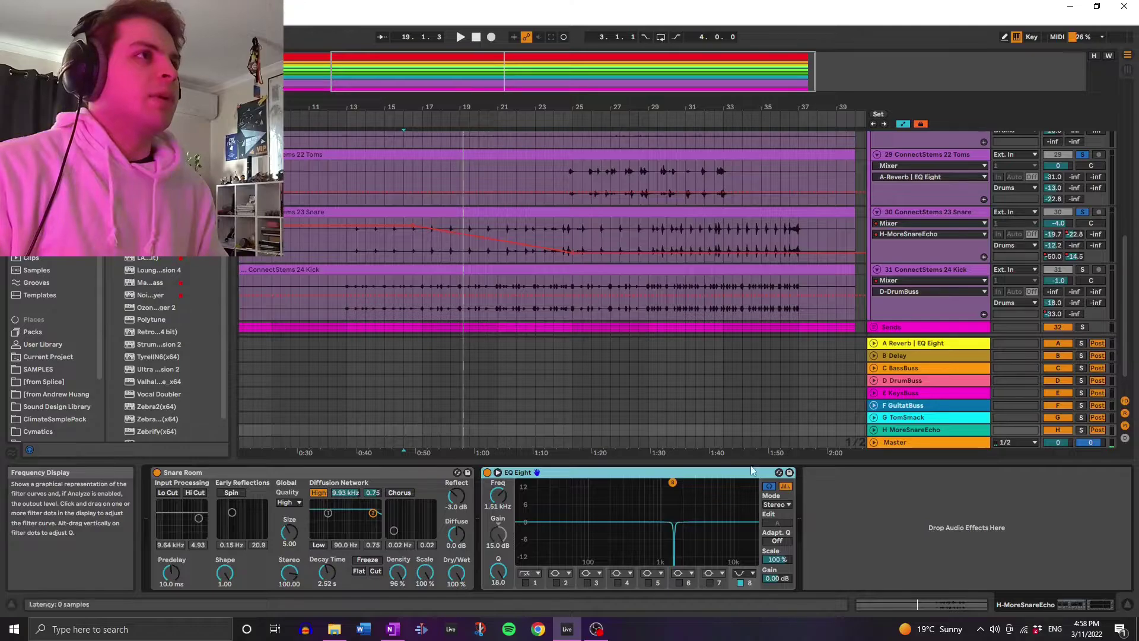
click(1075, 234)
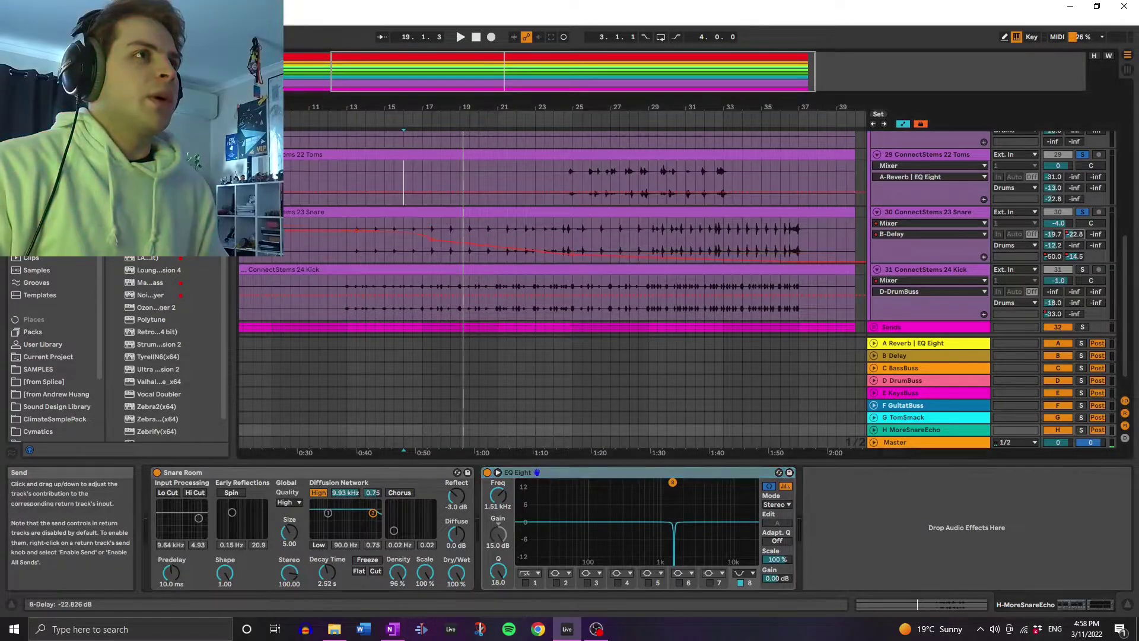
click(913, 355)
click(1053, 233)
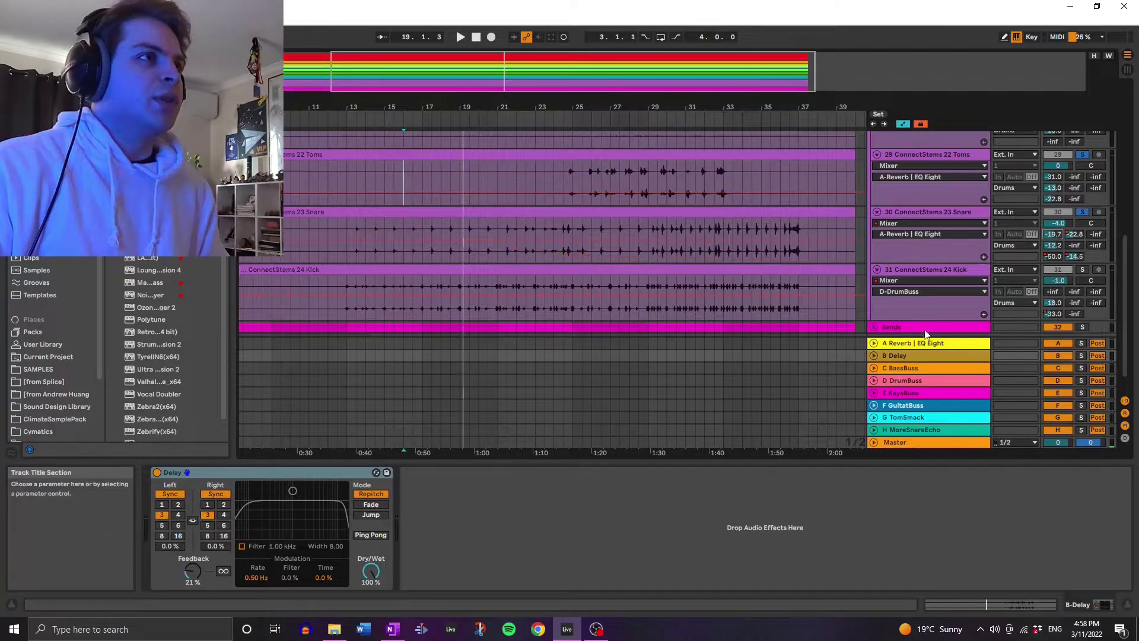
click(910, 343)
Show the Transients automation of the Snare's Transient Shaping Enhance and highlight its ramp from bar 25 to bar 29.
click(966, 255)
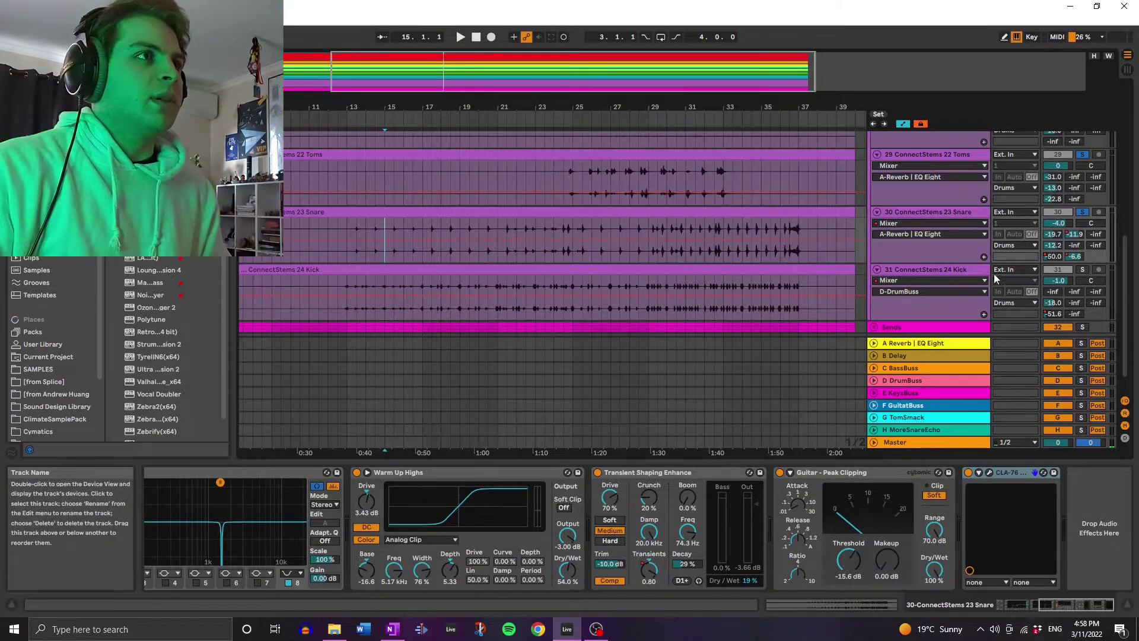
click(927, 212)
right_click(651, 571)
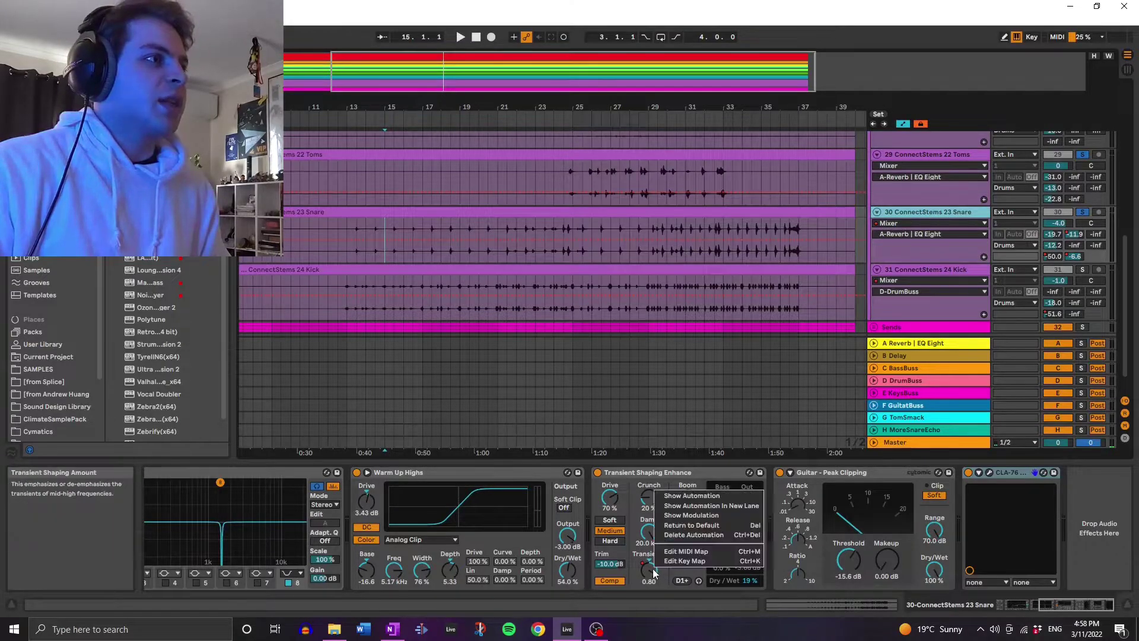
click(700, 496)
click(433, 245)
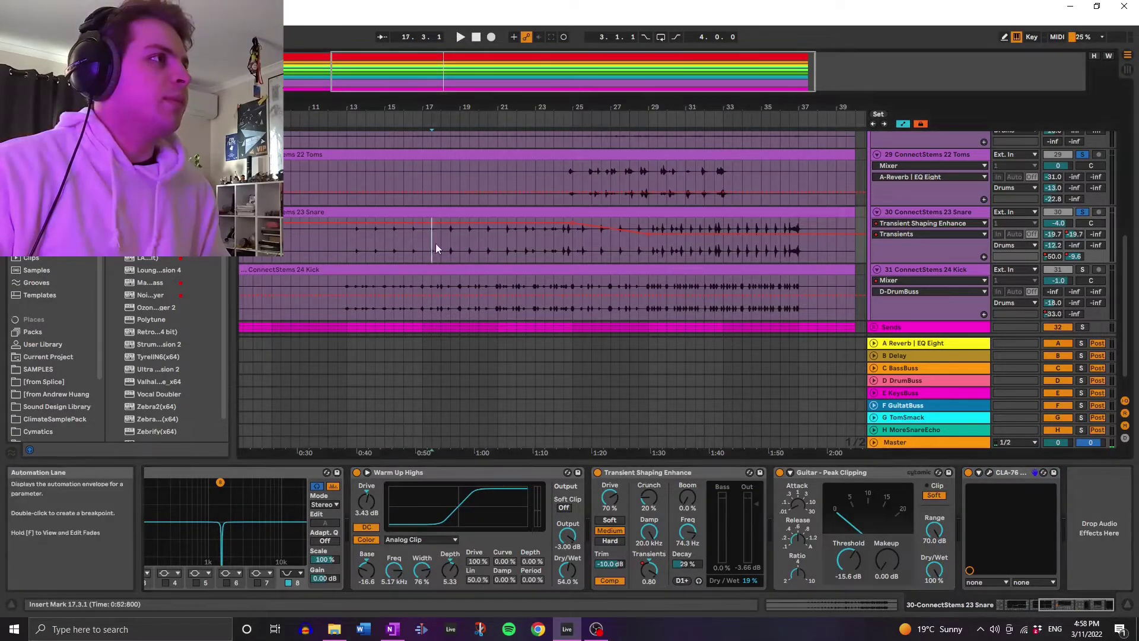
drag(433, 244, 614, 247)
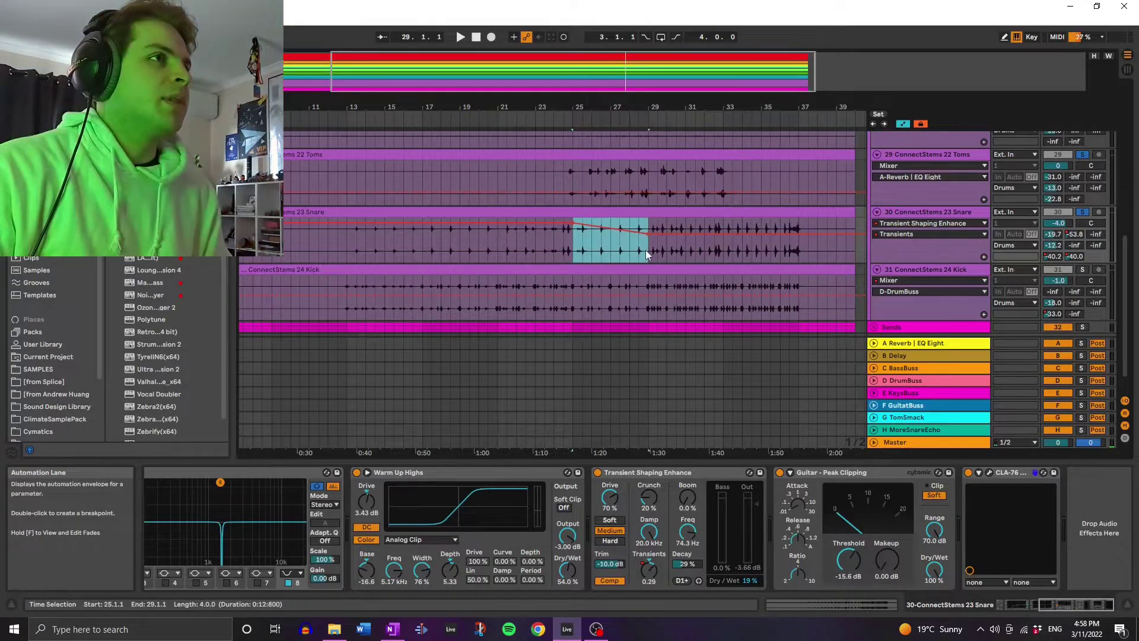
Solo the TomSmack return and play the arrangement from bar 26 to hear what the Toms send to it.
click(1062, 202)
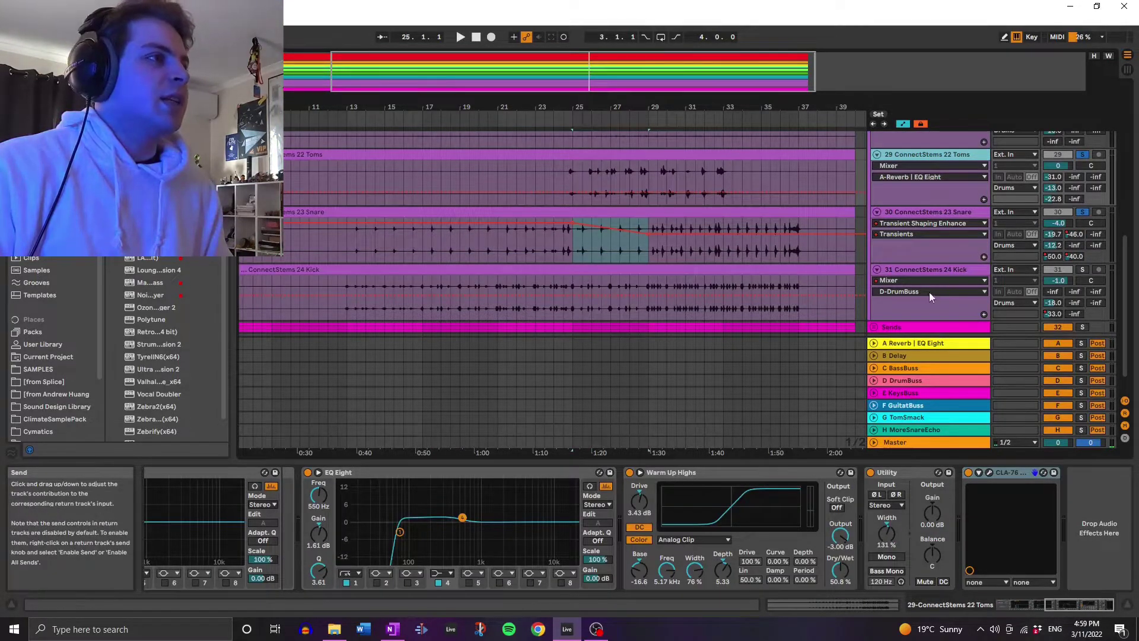
click(591, 175)
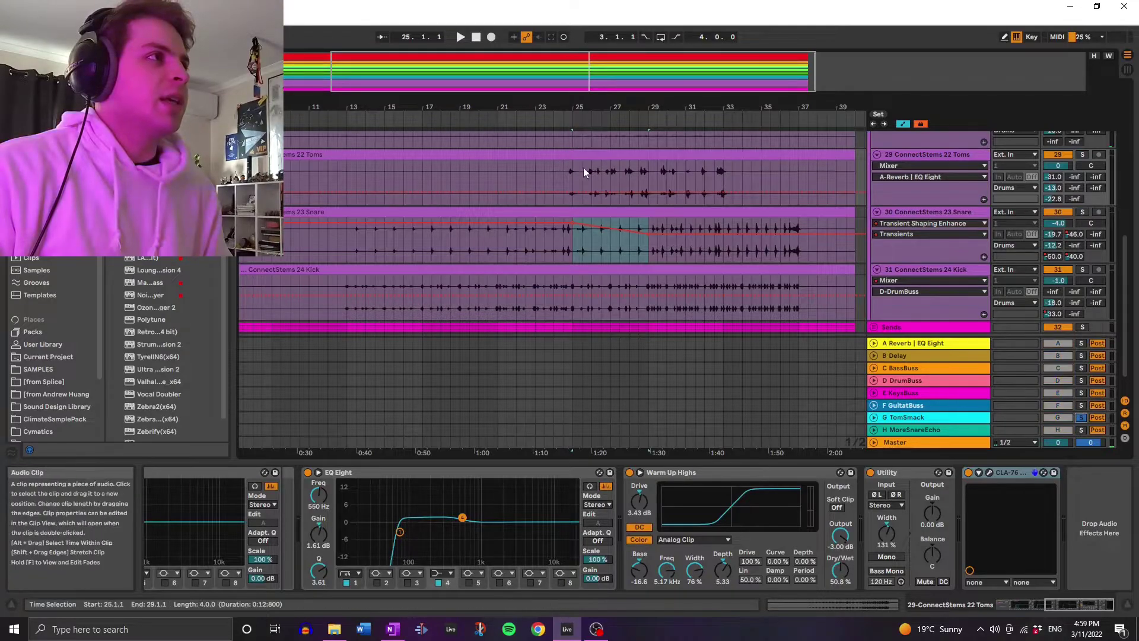
key(space)
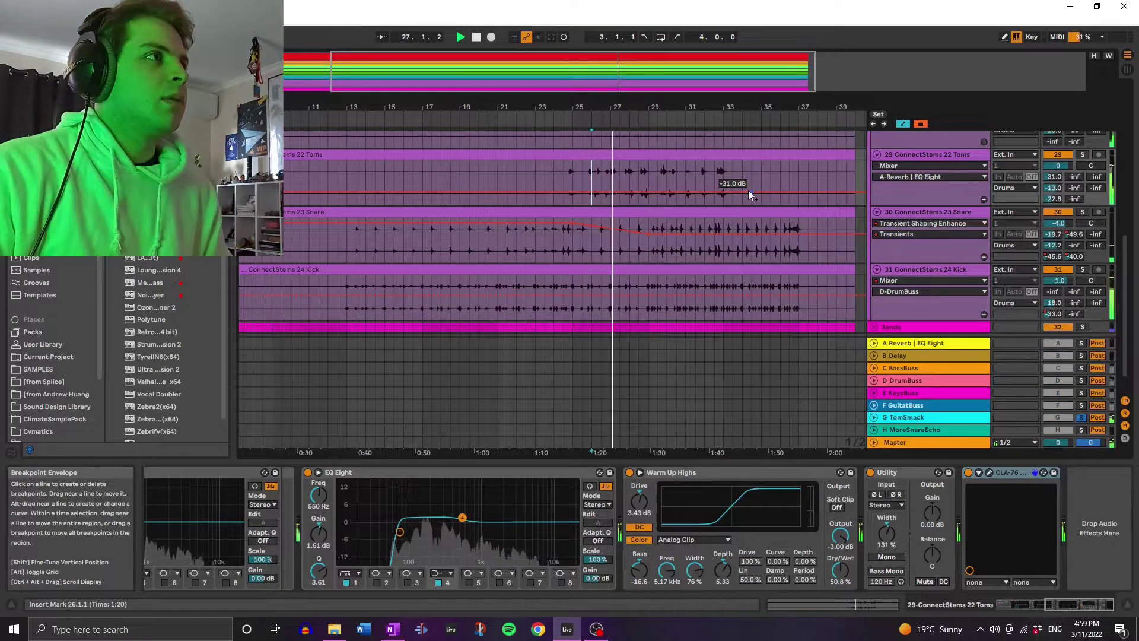
key(space)
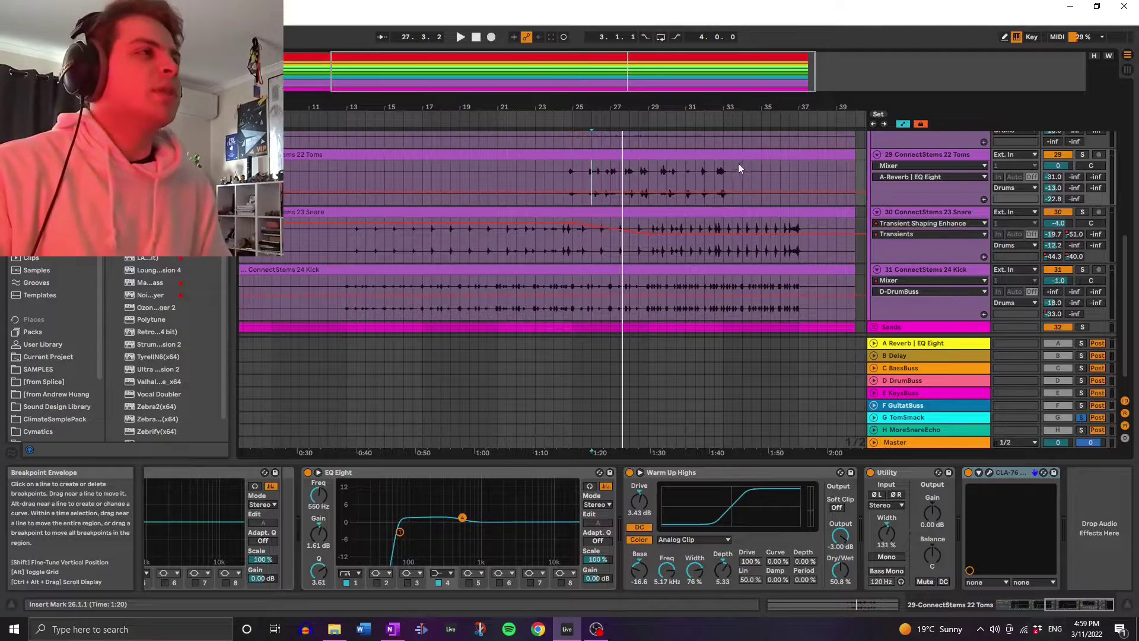
Solo the Toms and Snare tracks without the TomSmack solo and play the arrangement from bar 25.
key(plus)
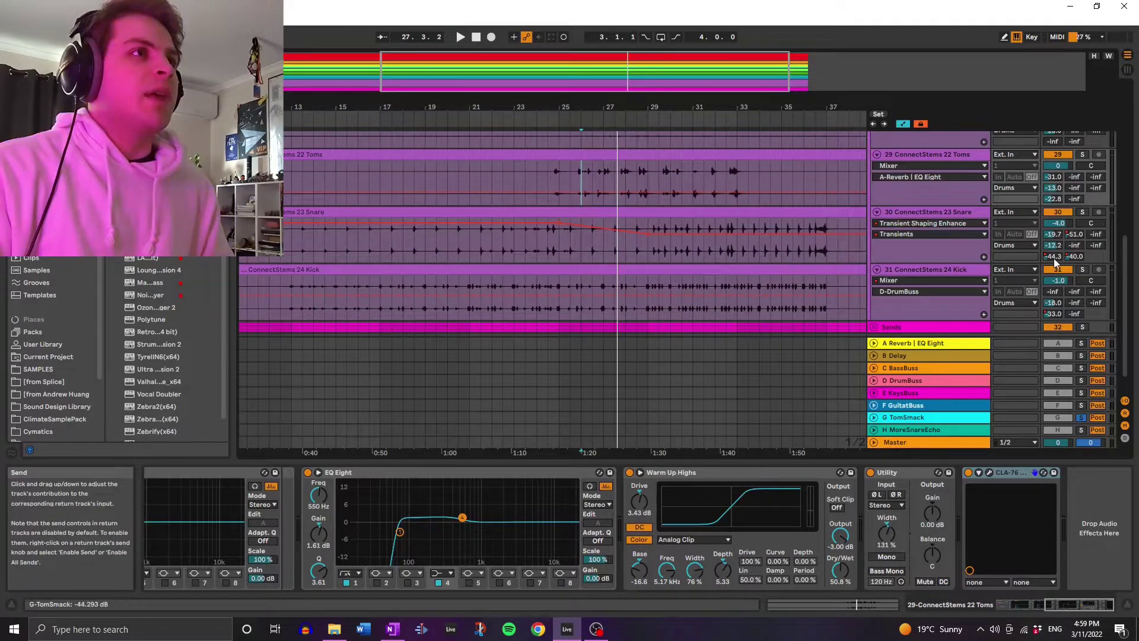
ctrl+click(1082, 155)
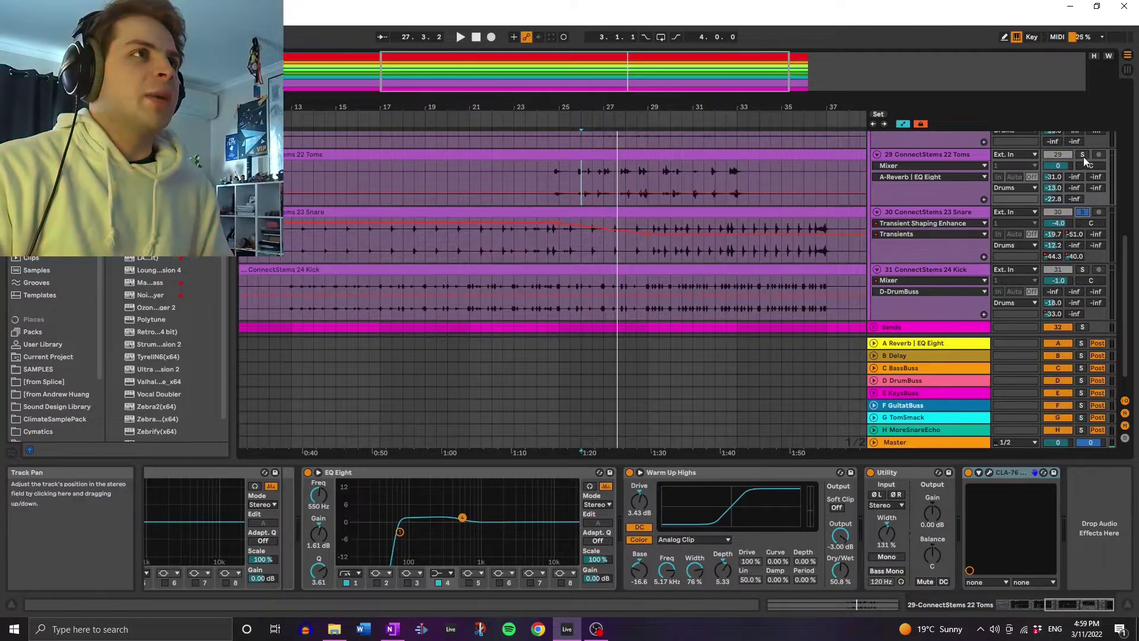
click(568, 173)
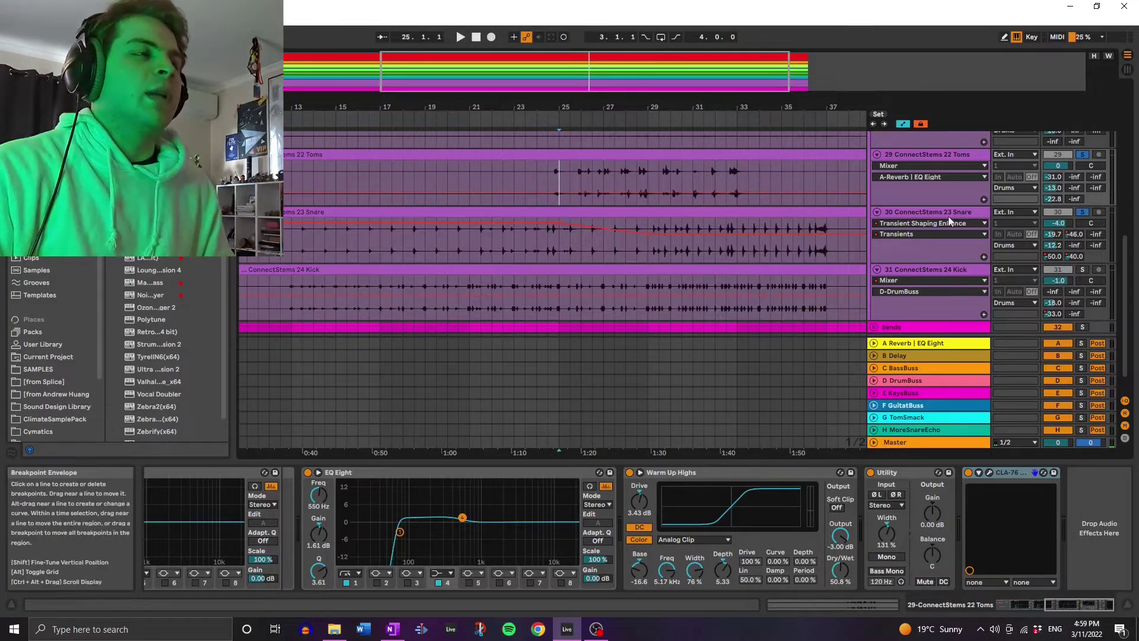
key(space)
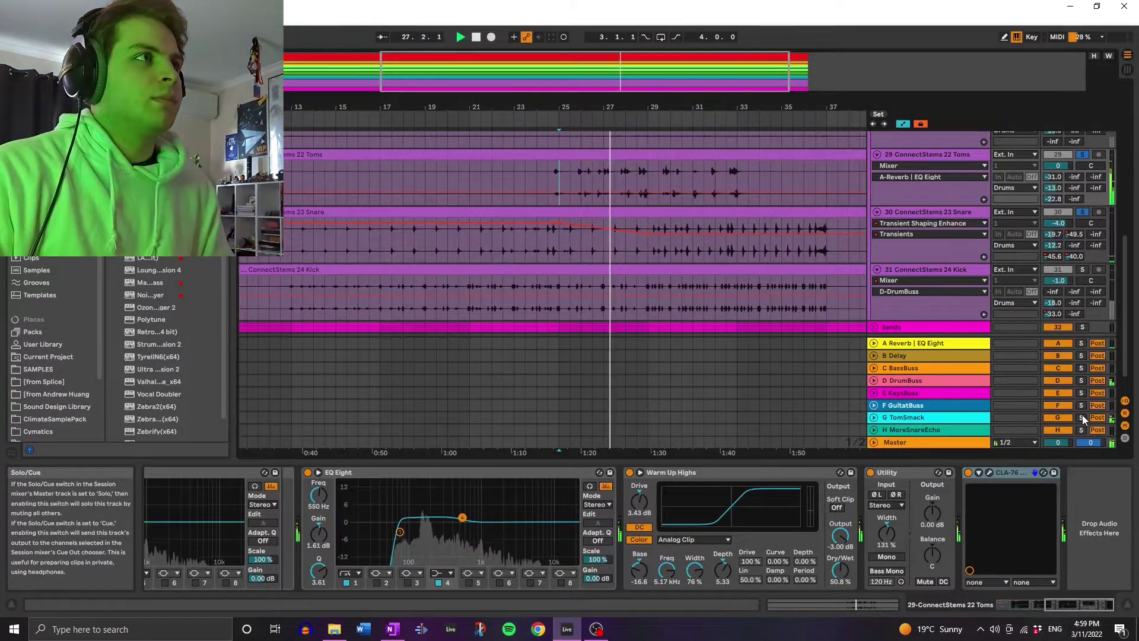
drag(725, 69, 773, 69)
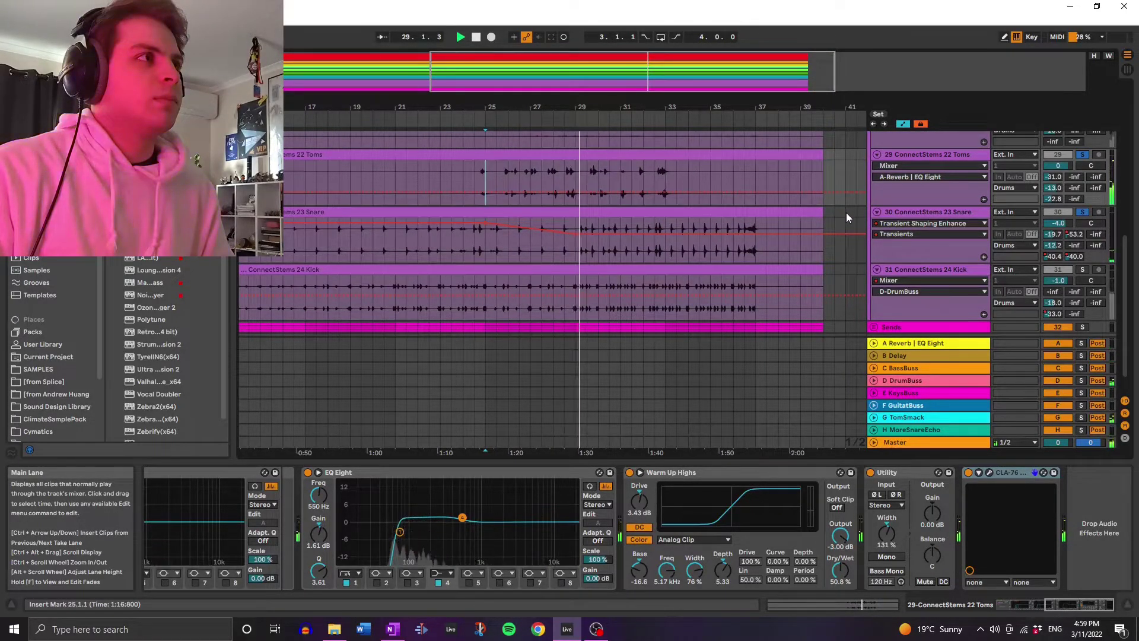
Solo the whole Drums group and play the arrangement from bar 19, bringing the Snare and Kick tracks into view.
scroll(1108, 196, up, 4)
click(1082, 136)
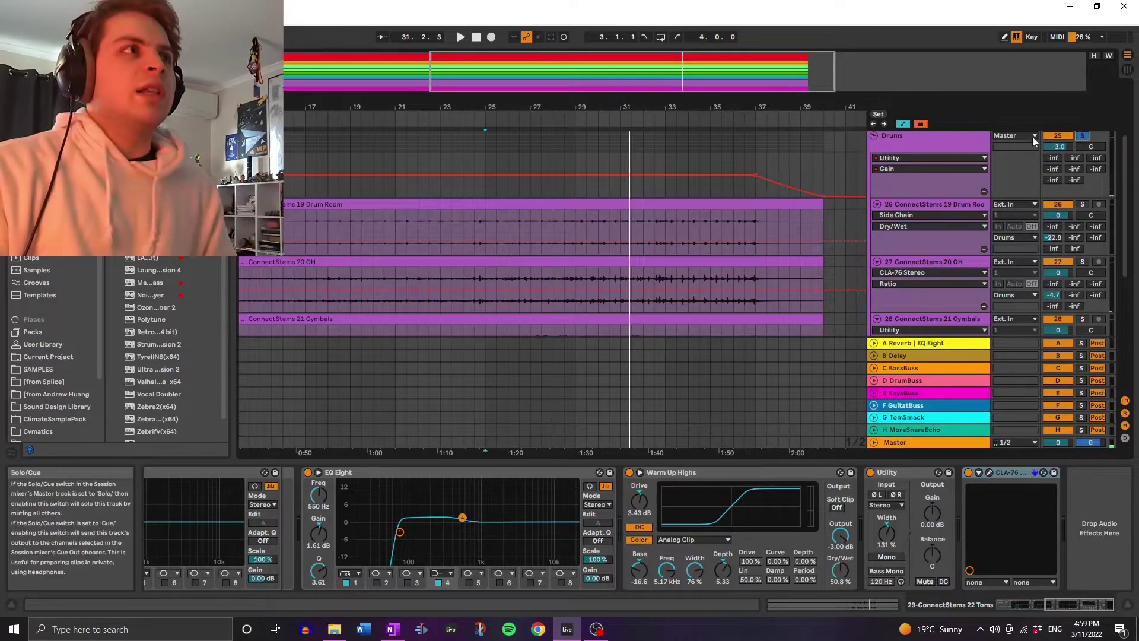
scroll(531, 267, down, 5)
scroll(526, 271, down, 2)
scroll(511, 264, down, 2)
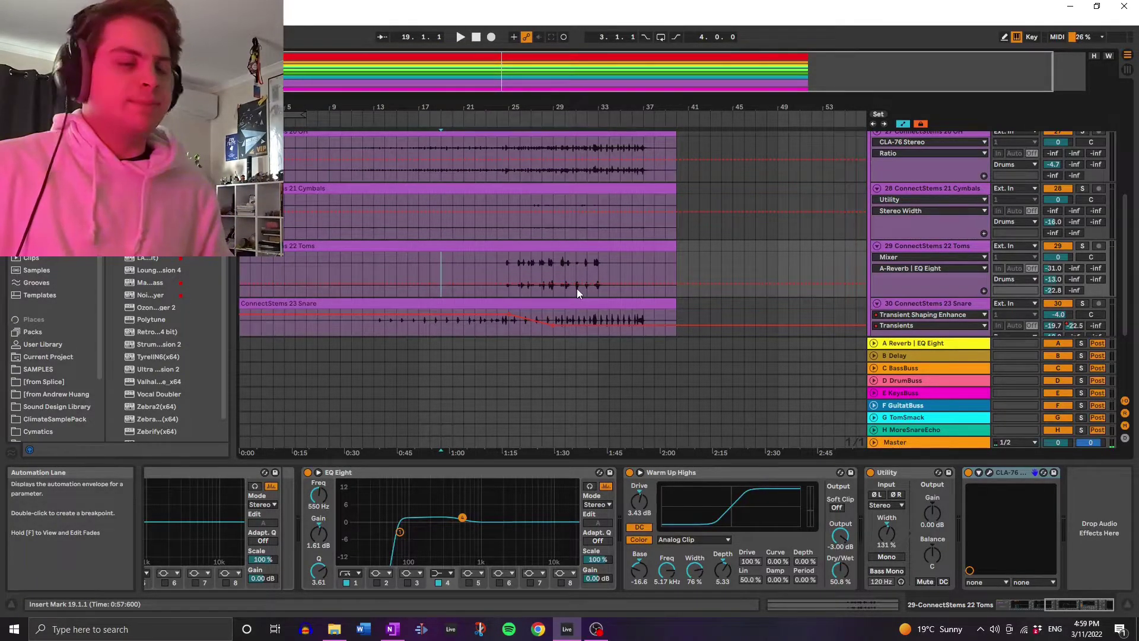
key(space)
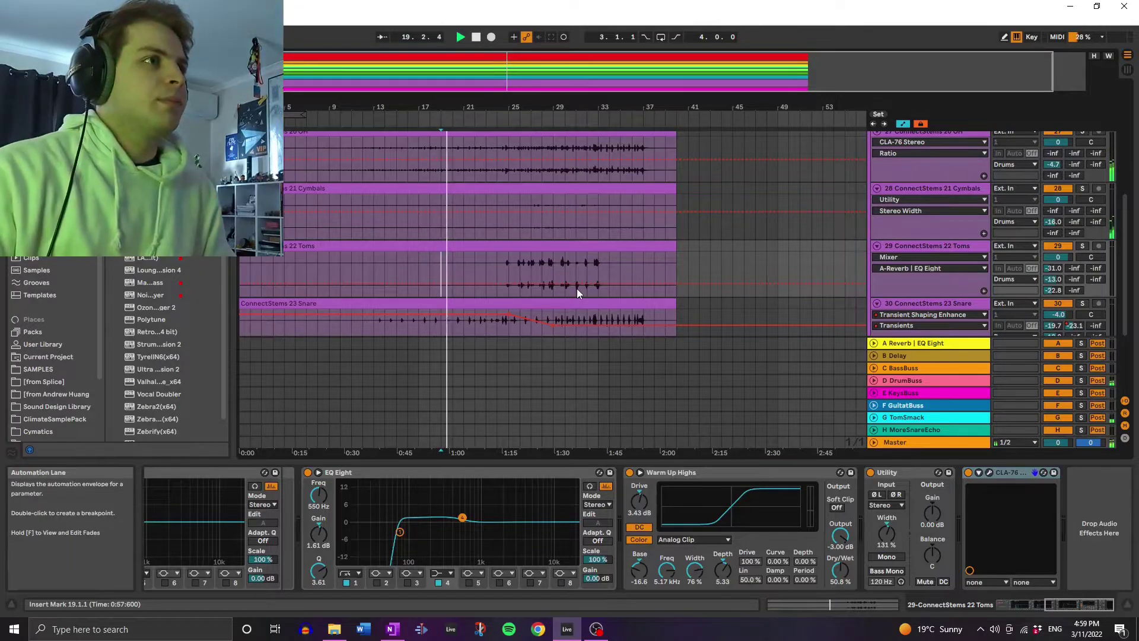
scroll(700, 282, down, 3)
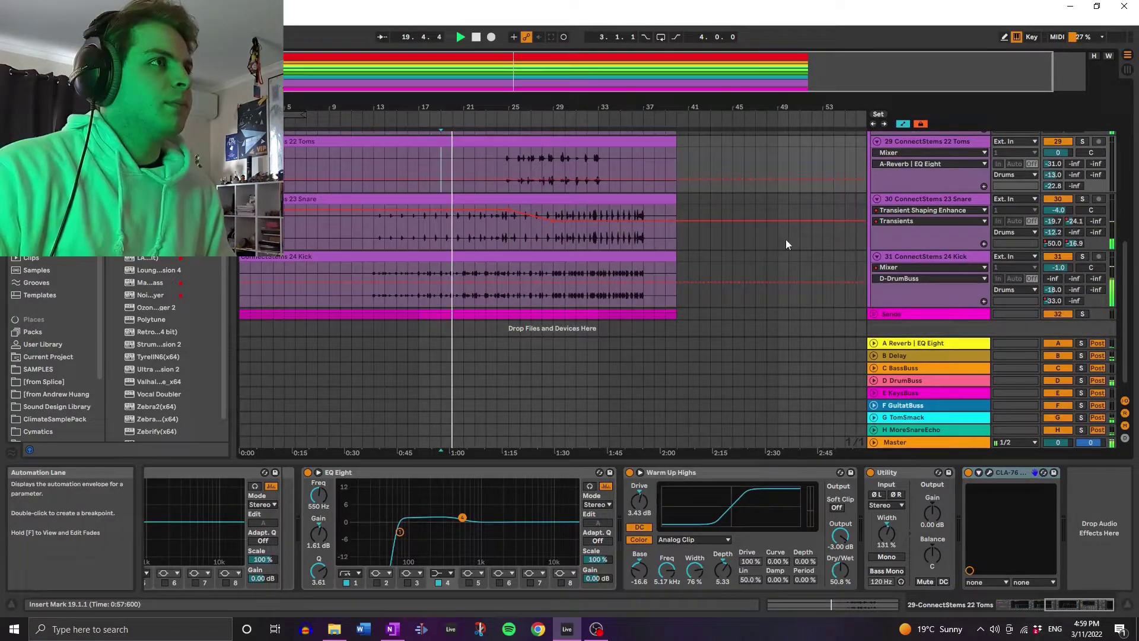
Bring up the Snare's Transient Shaping Enhance Transients automation and follow it while the drums play.
click(939, 210)
click(927, 218)
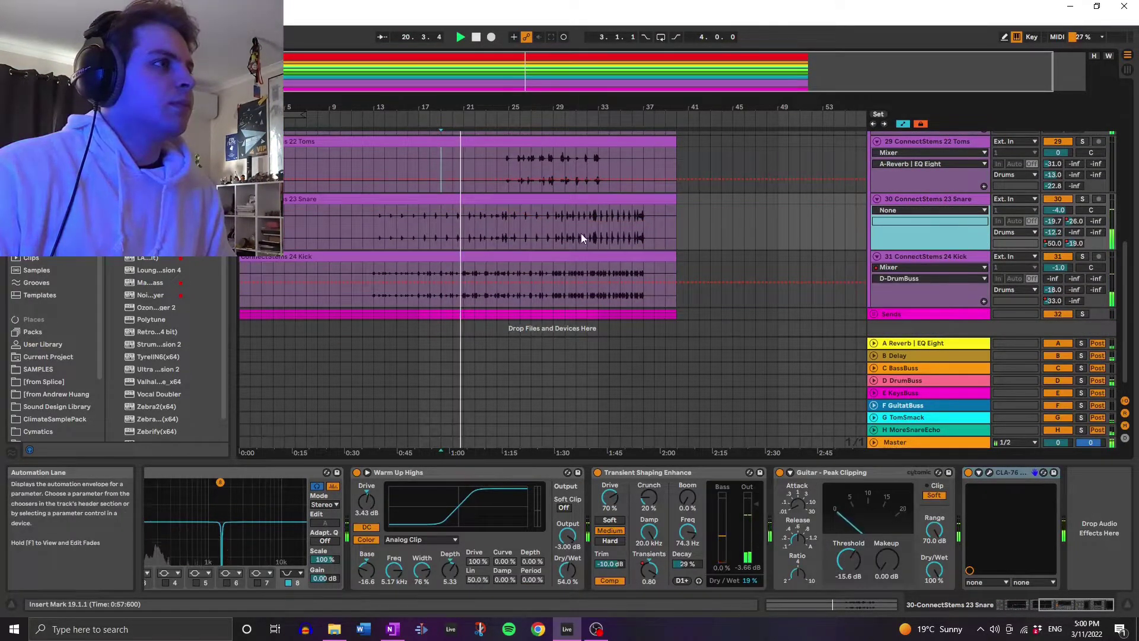
click(917, 216)
click(650, 568)
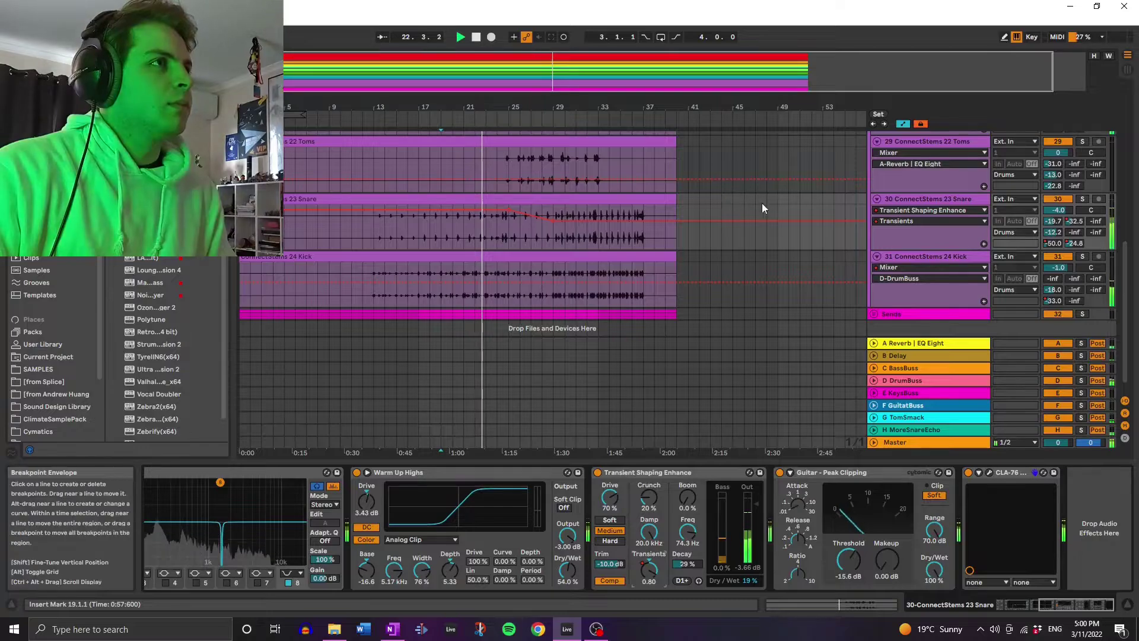
scroll(734, 223, up, 1)
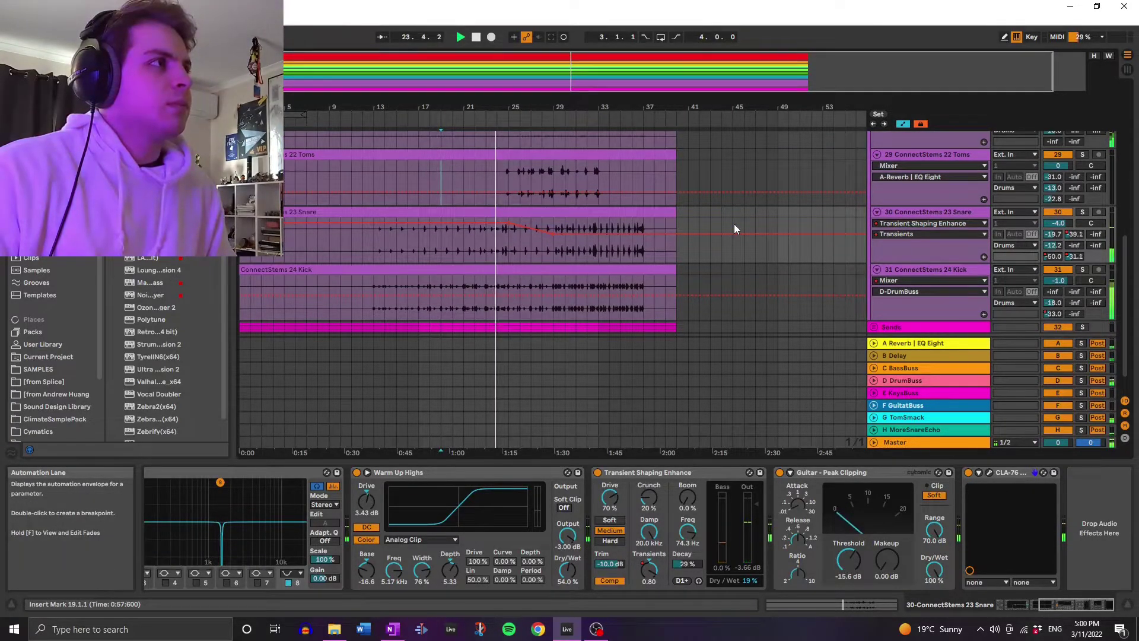
scroll(736, 225, up, 3)
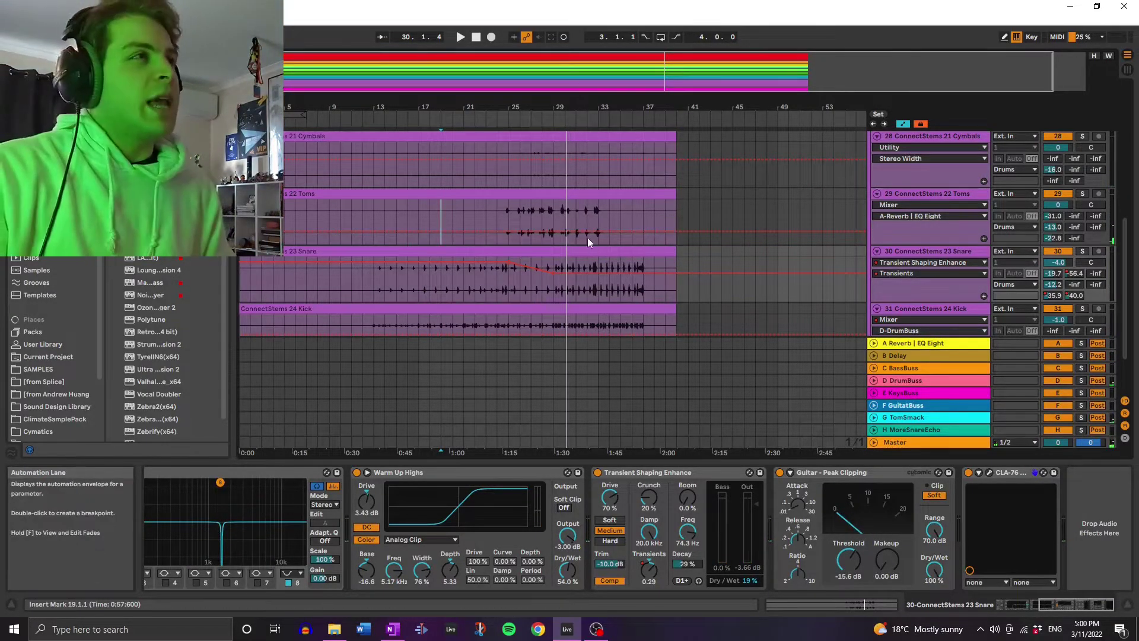
Play the drums from bar 35 to hear the ending, and view the Drums group's Utility Gain automation.
click(624, 242)
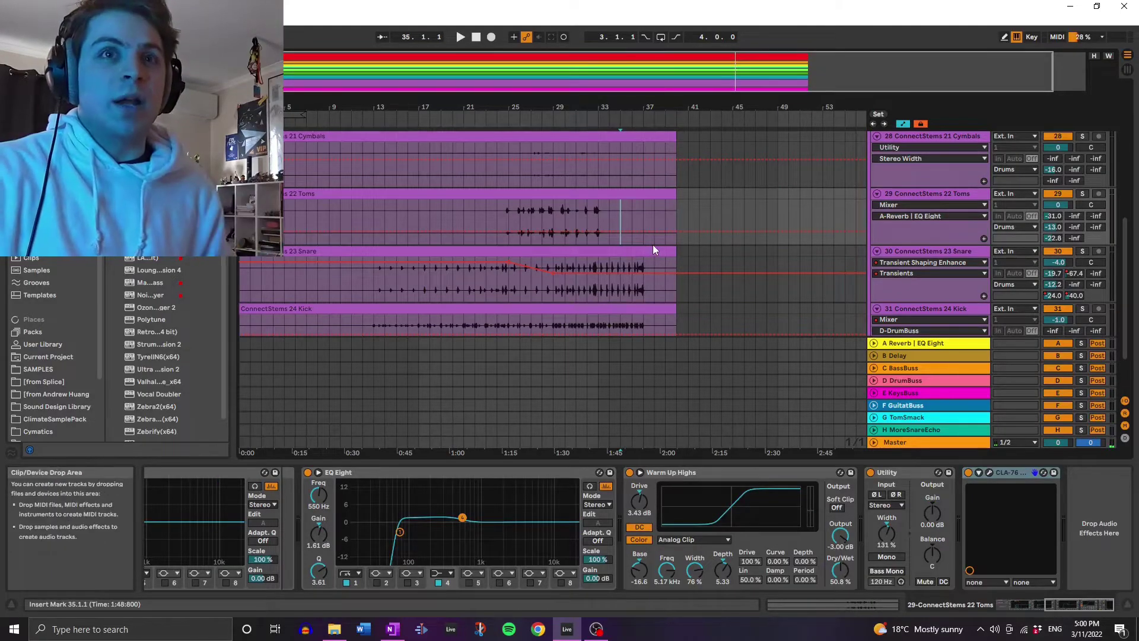
key(space)
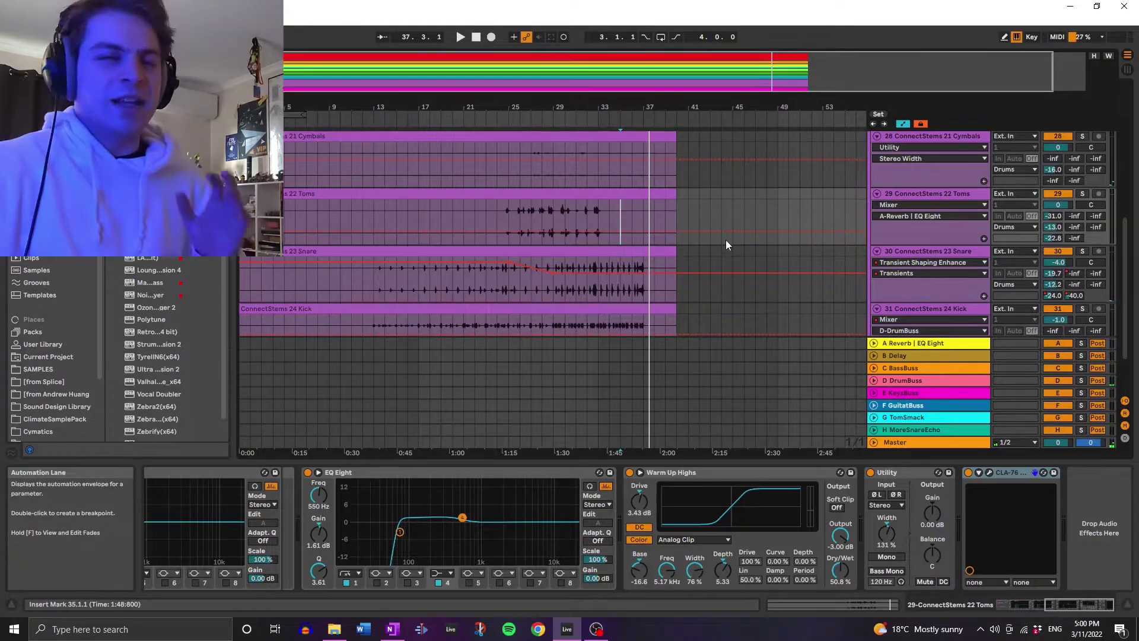
scroll(853, 213, up, 5)
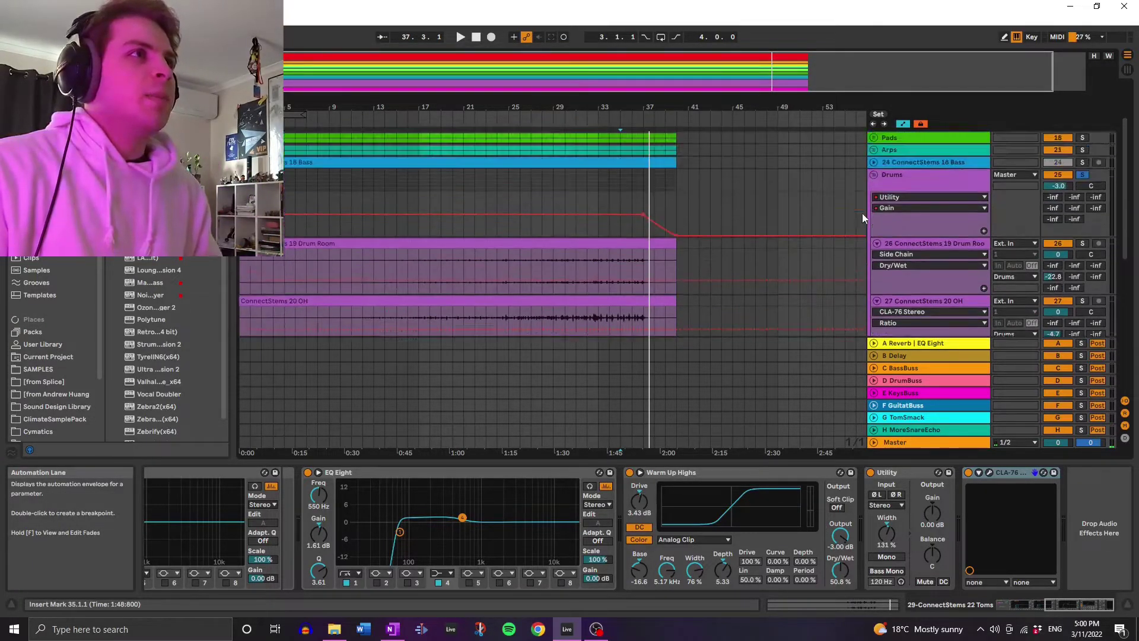
Show the Stereo Width automation of the Drums group's Utility and highlight bars 24 to 37 above it.
click(894, 196)
right_click(740, 530)
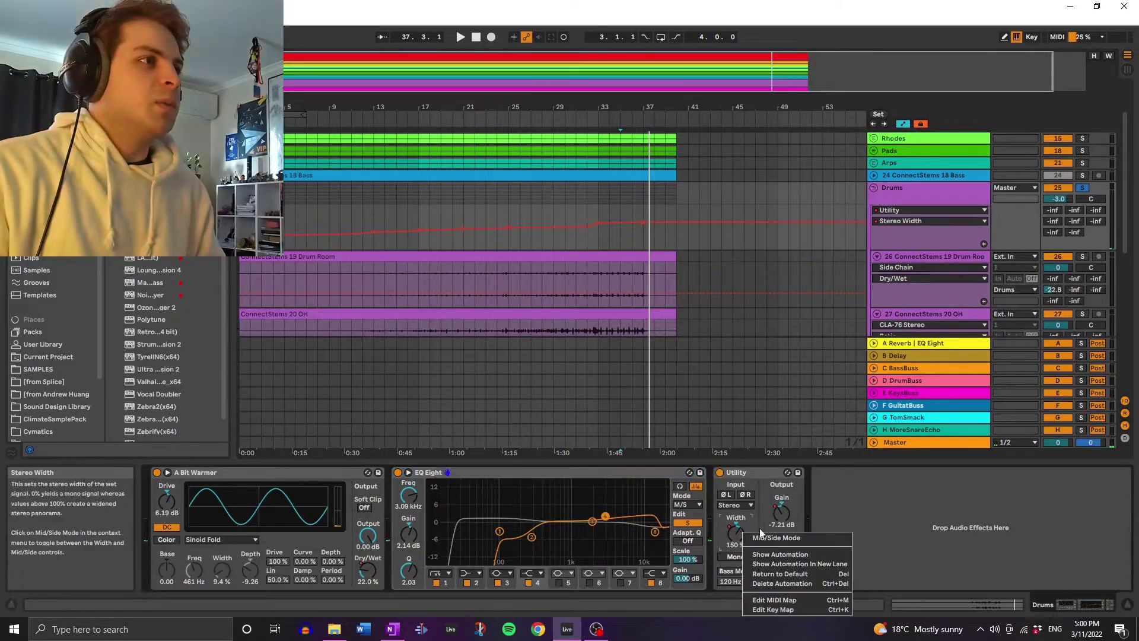
click(770, 536)
drag(496, 202, 642, 206)
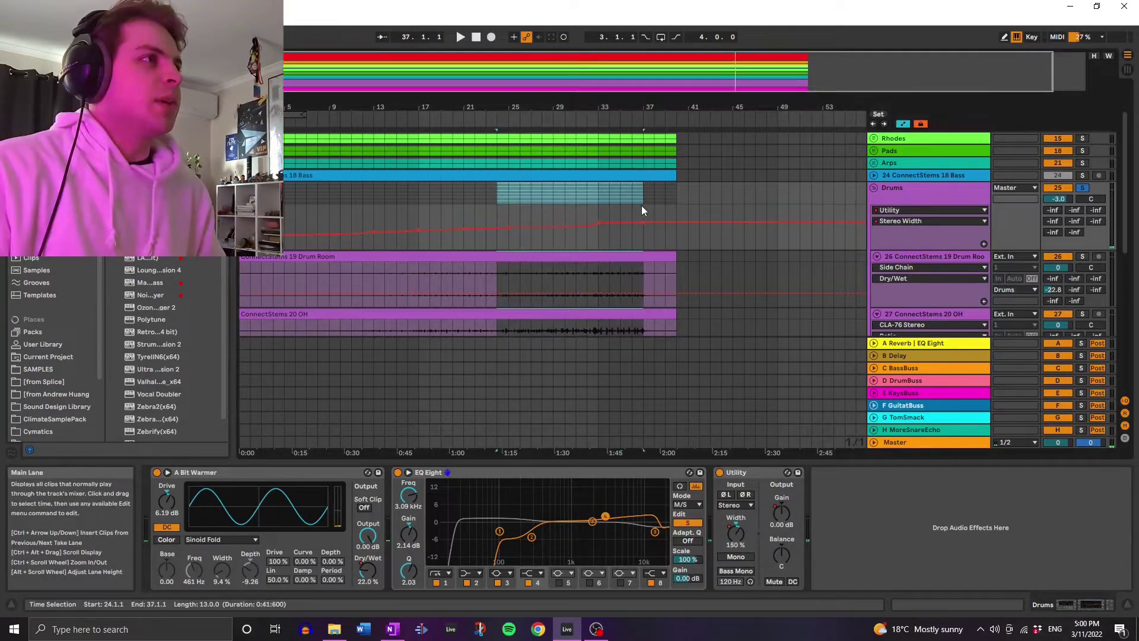
click(493, 203)
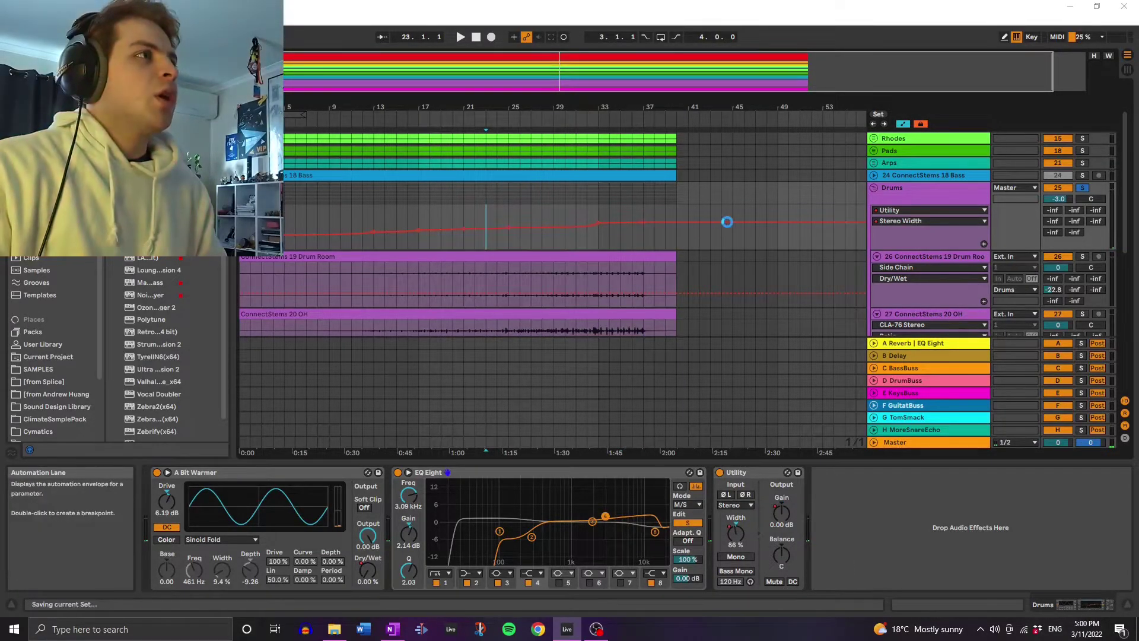
Unsolo and fold the Drums group, and play the full arrangement from bar 17 through to the ending.
scroll(728, 221, down, 2)
scroll(875, 190, up, 2)
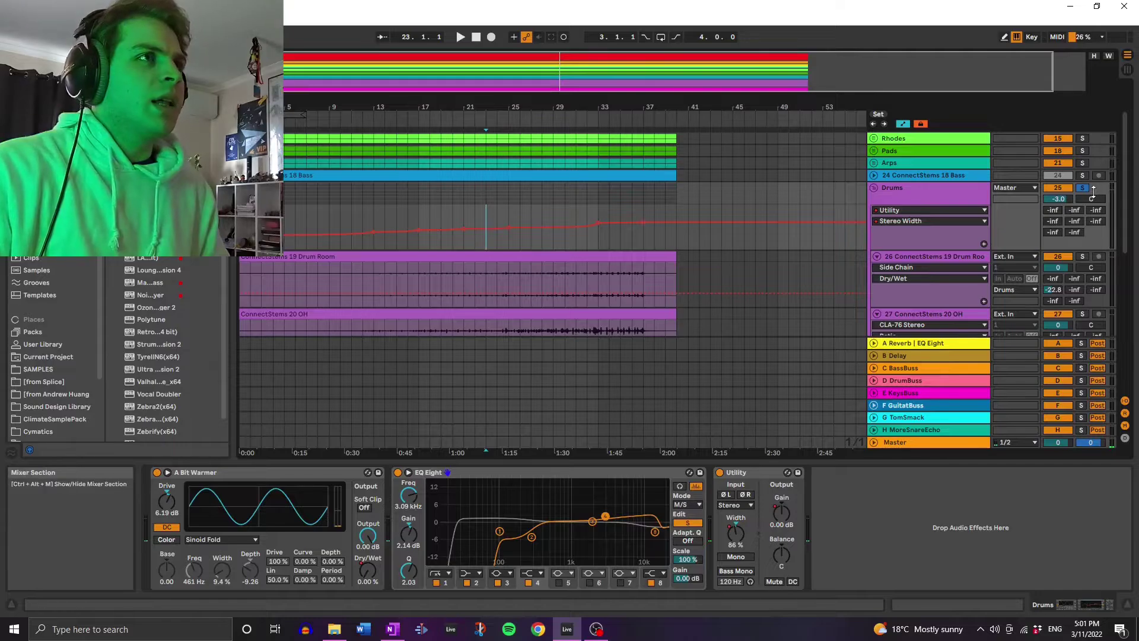
click(875, 188)
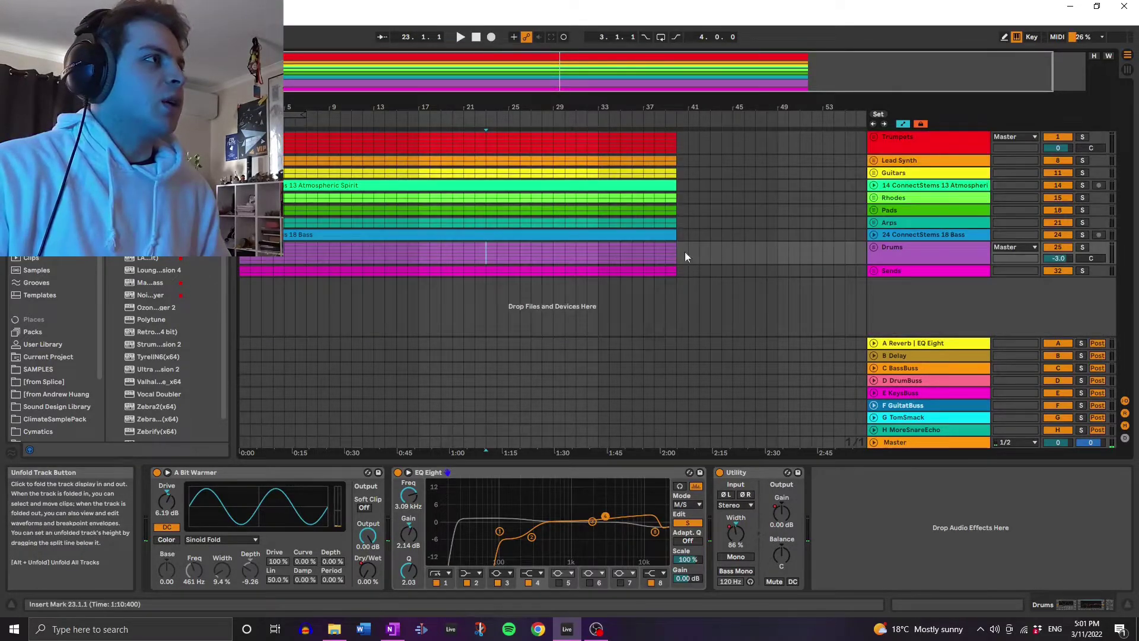
click(420, 277)
key(space)
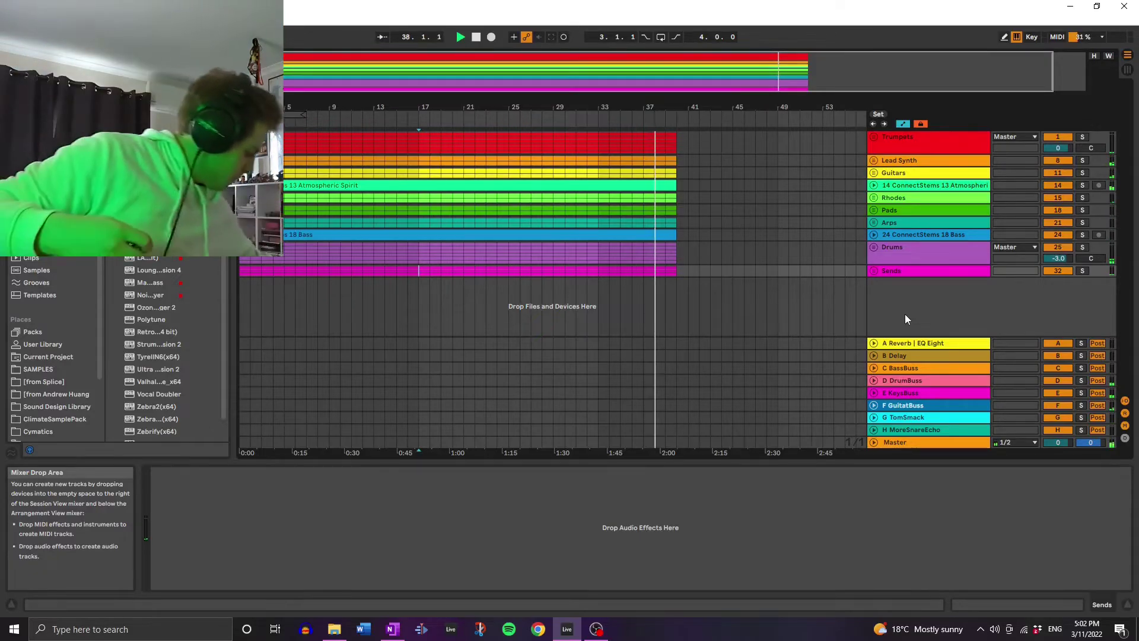
click(621, 271)
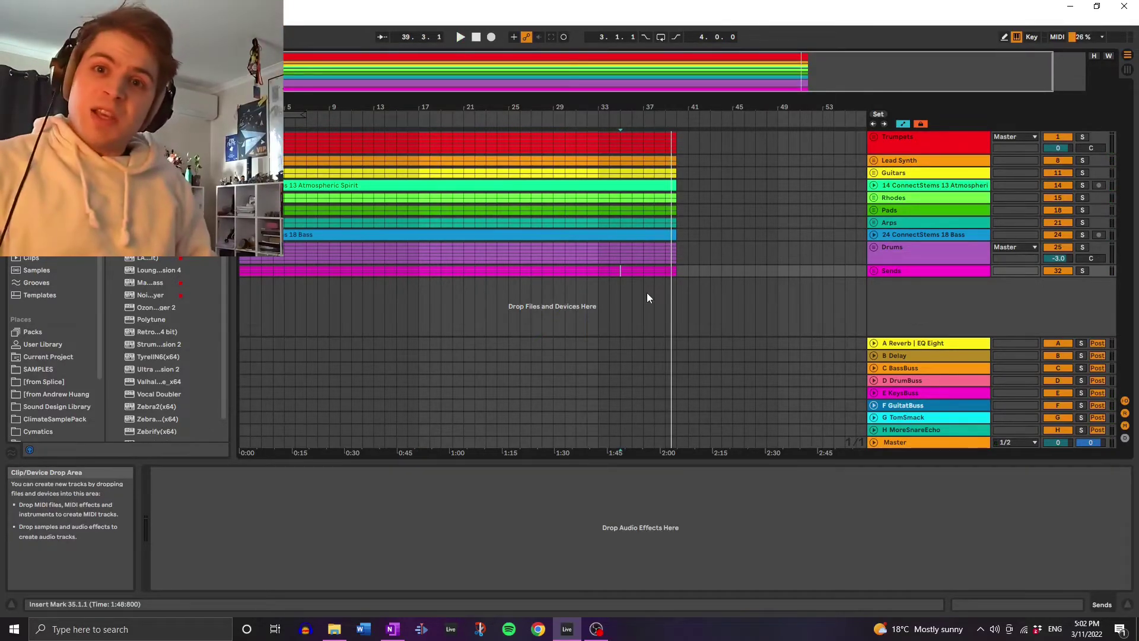